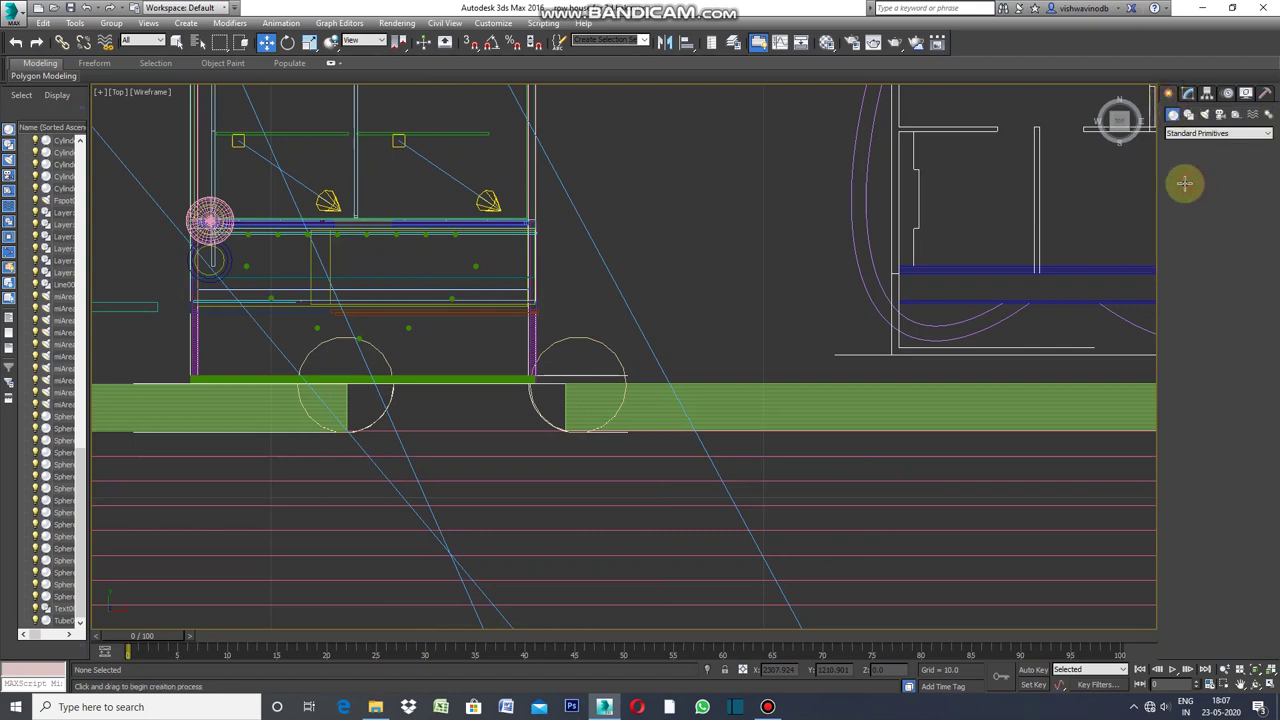
Draw Box103 beside the facade and size it 1.8 × 0.2 × 9 with 50 height segments.
{"action": "scroll", "coordinate": [508, 277], "scroll_direction": "up", "scroll_amount": 1}
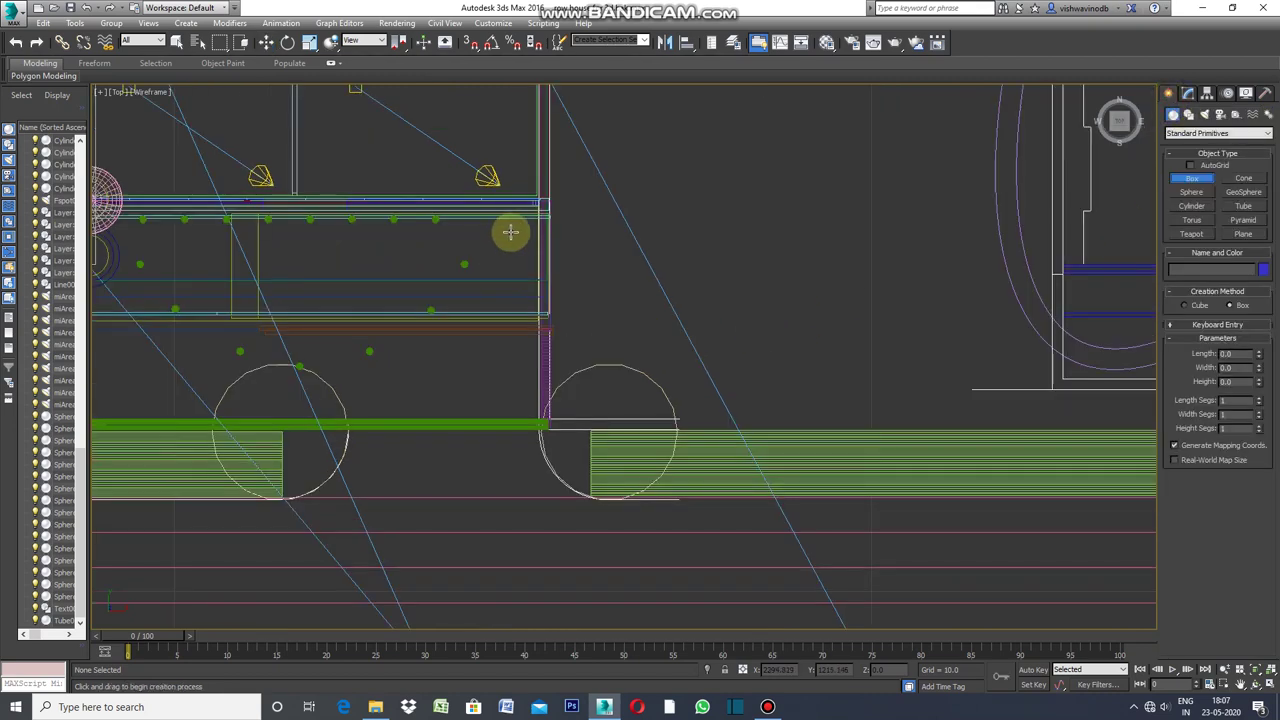
{"action": "left_click_drag", "start_coordinate": [512, 215], "coordinate": [505, 333]}
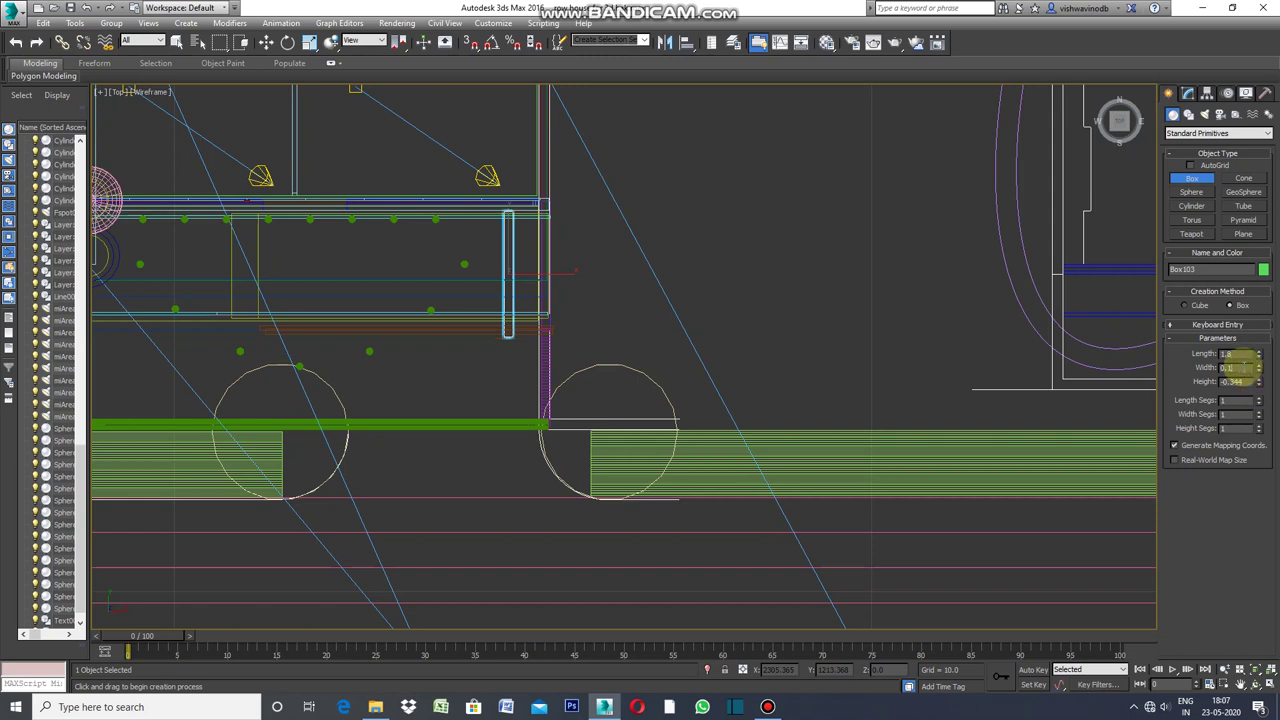
{"action": "type", "text": "0.2"}
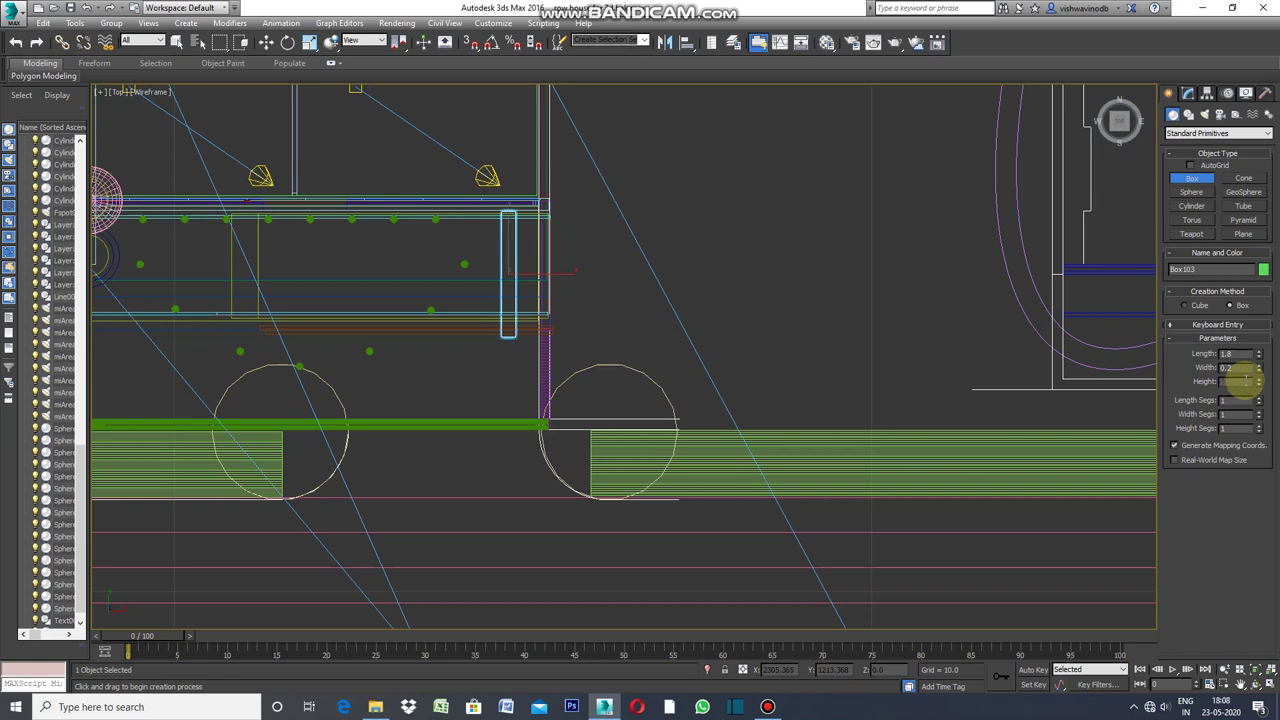
{"action": "type", "text": "9"}
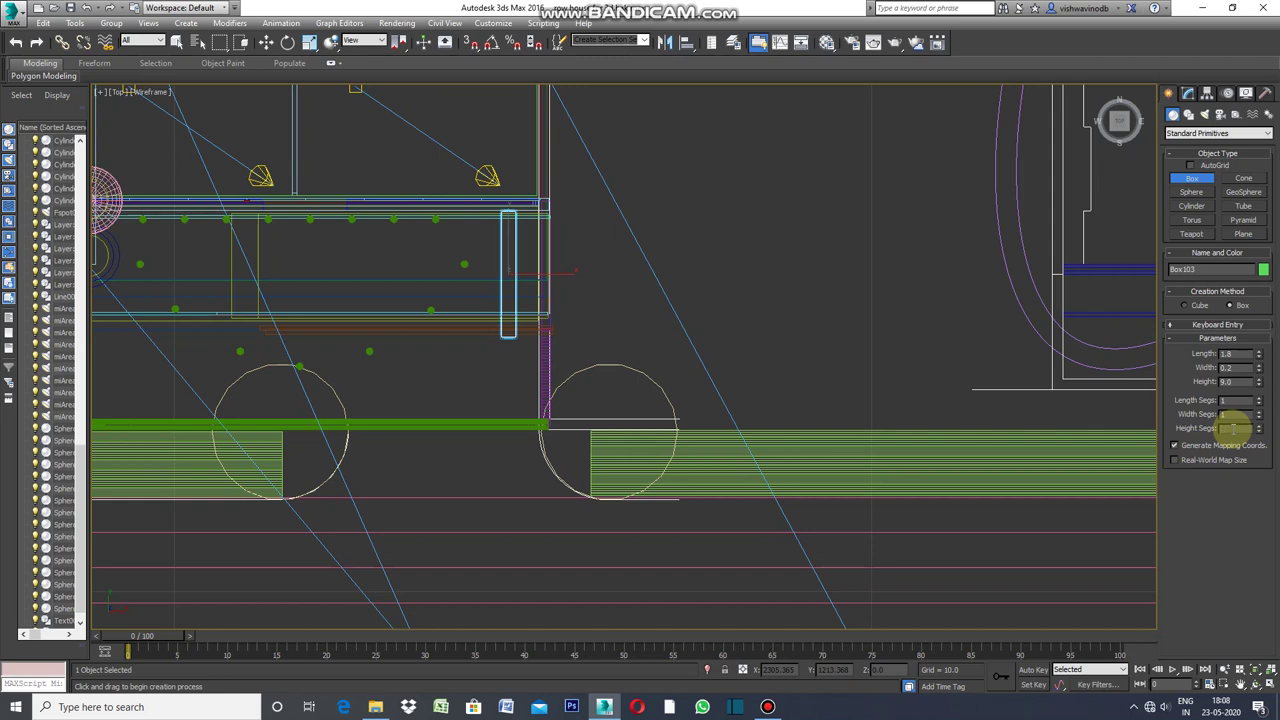
{"action": "type", "text": "50"}
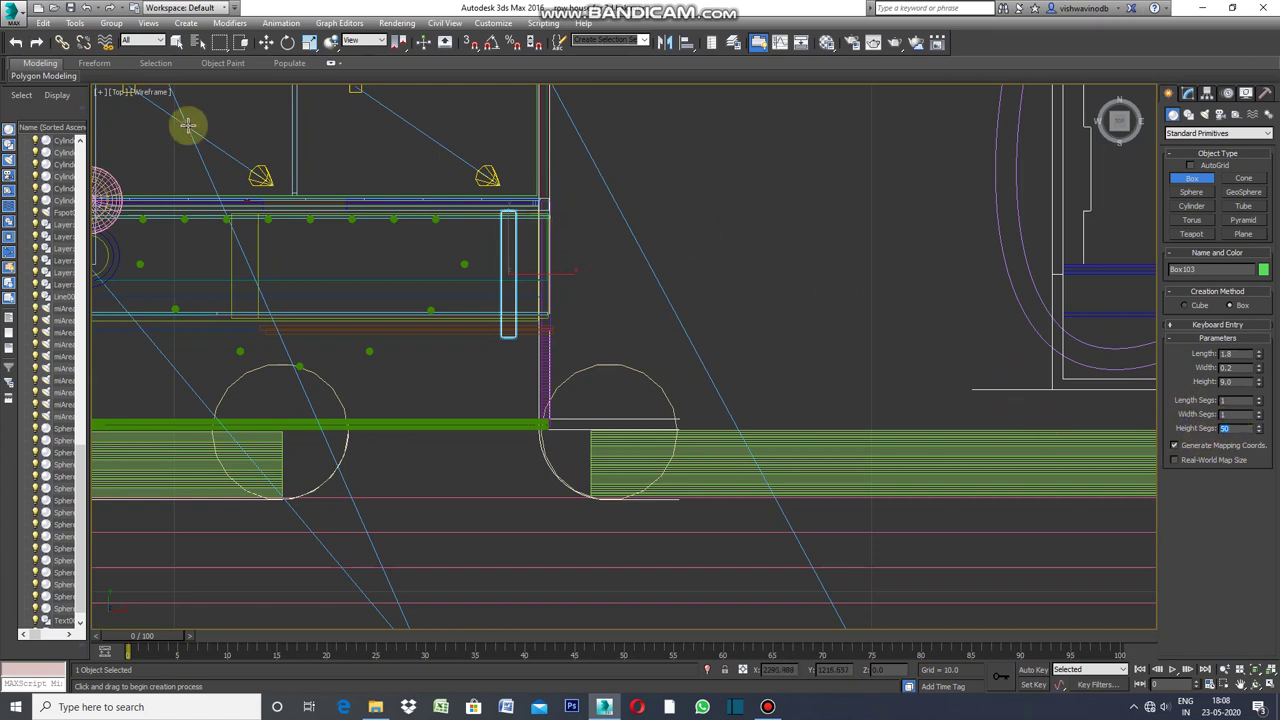
{"action": "left_click", "coordinate": [100, 97]}
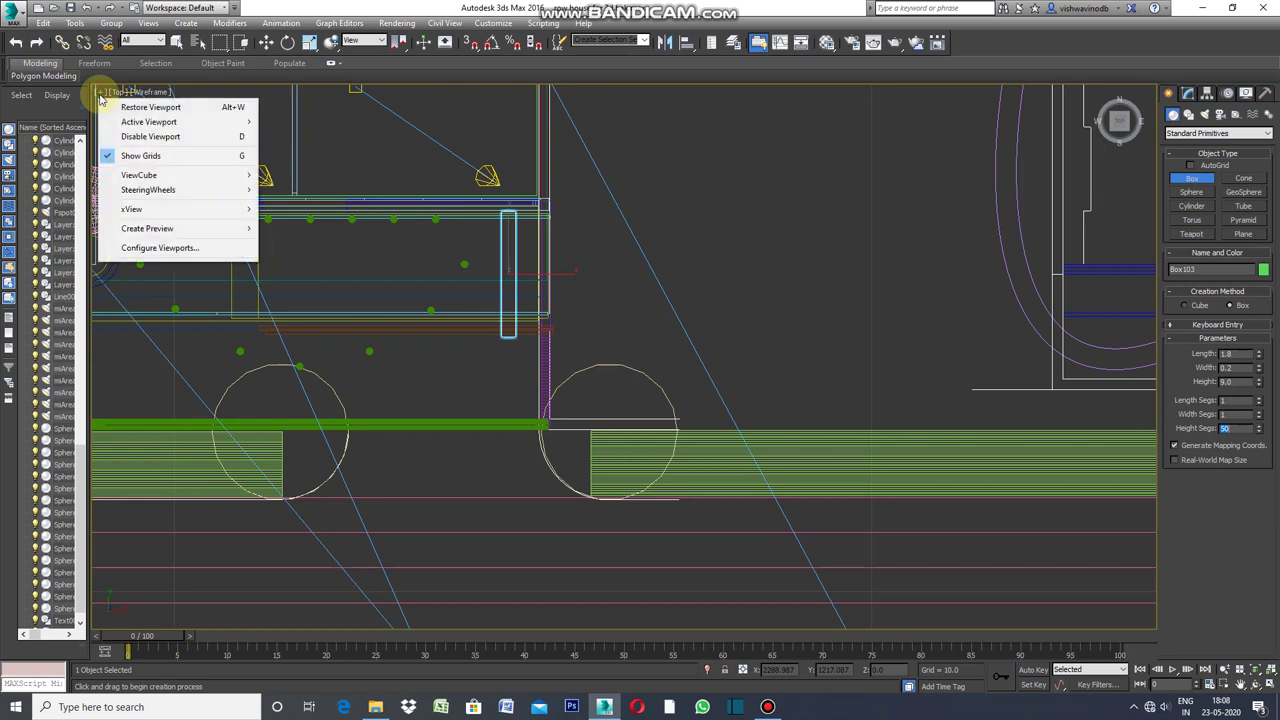
Maximize the Front view and move the tall thin box up the facade.
{"action": "left_click", "coordinate": [150, 107]}
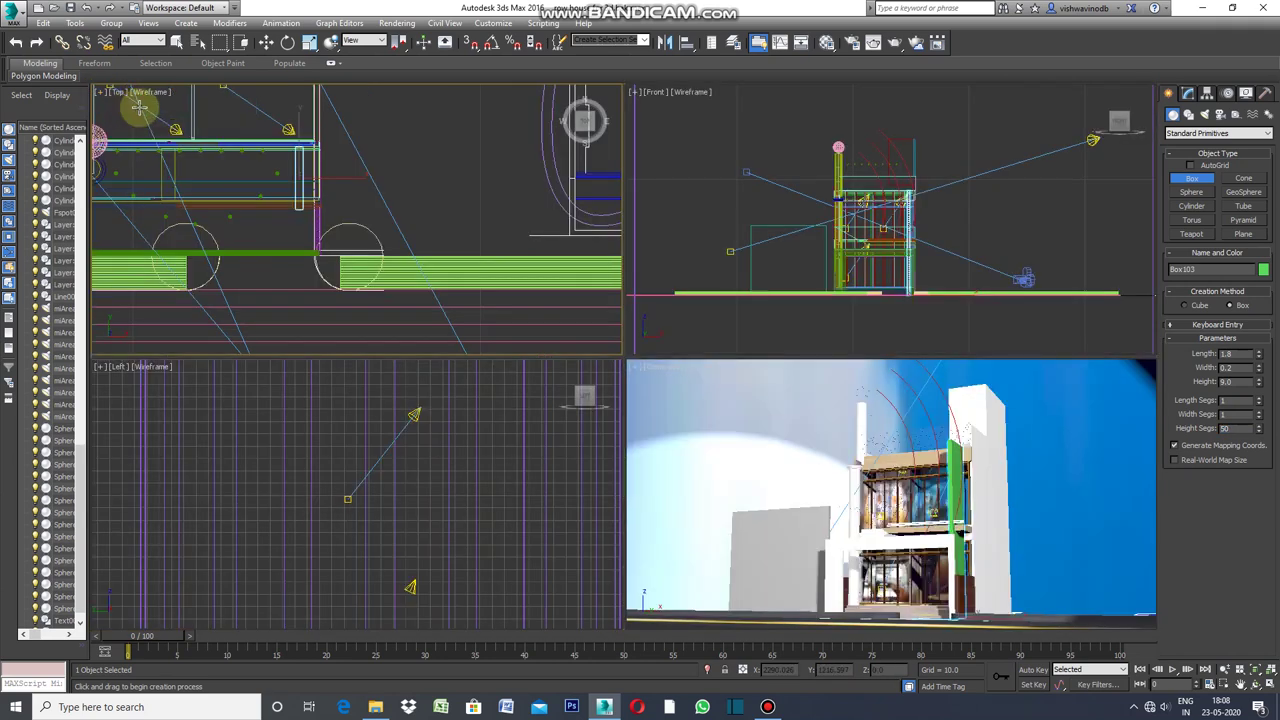
{"action": "left_click", "coordinate": [635, 95]}
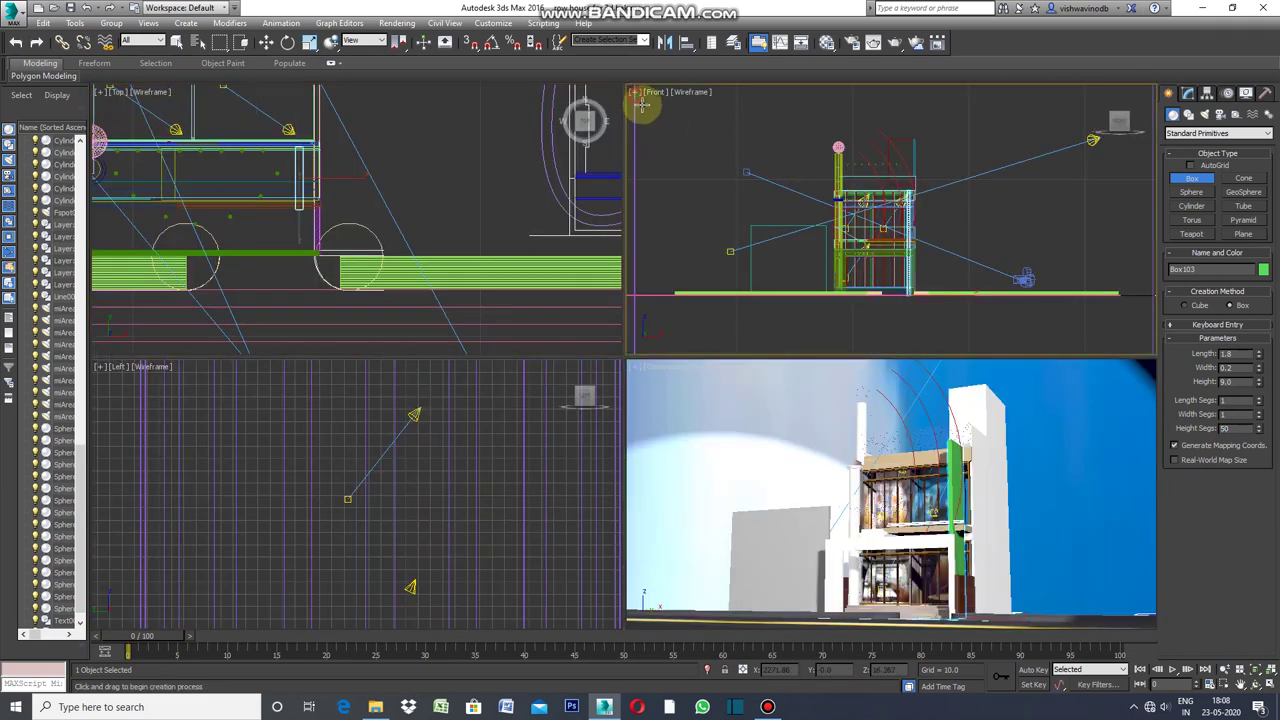
{"action": "left_click", "coordinate": [668, 108]}
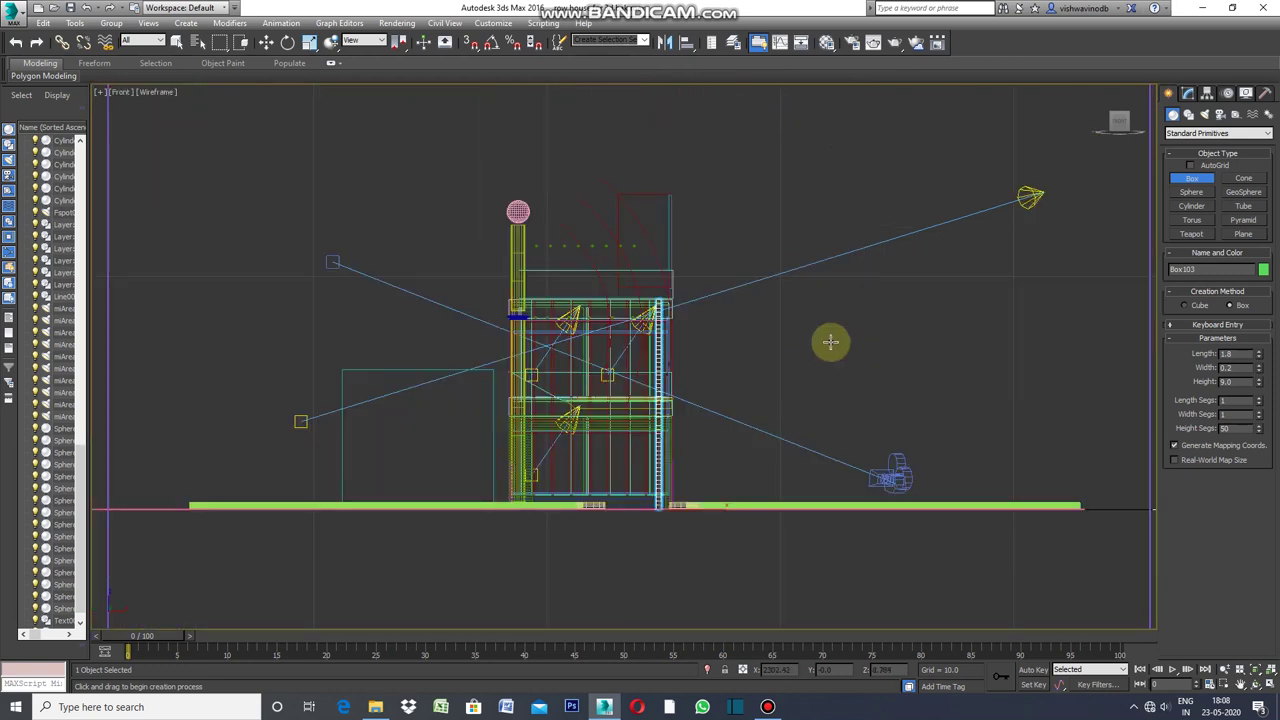
{"action": "scroll", "coordinate": [686, 352], "scroll_direction": "up", "scroll_amount": 2}
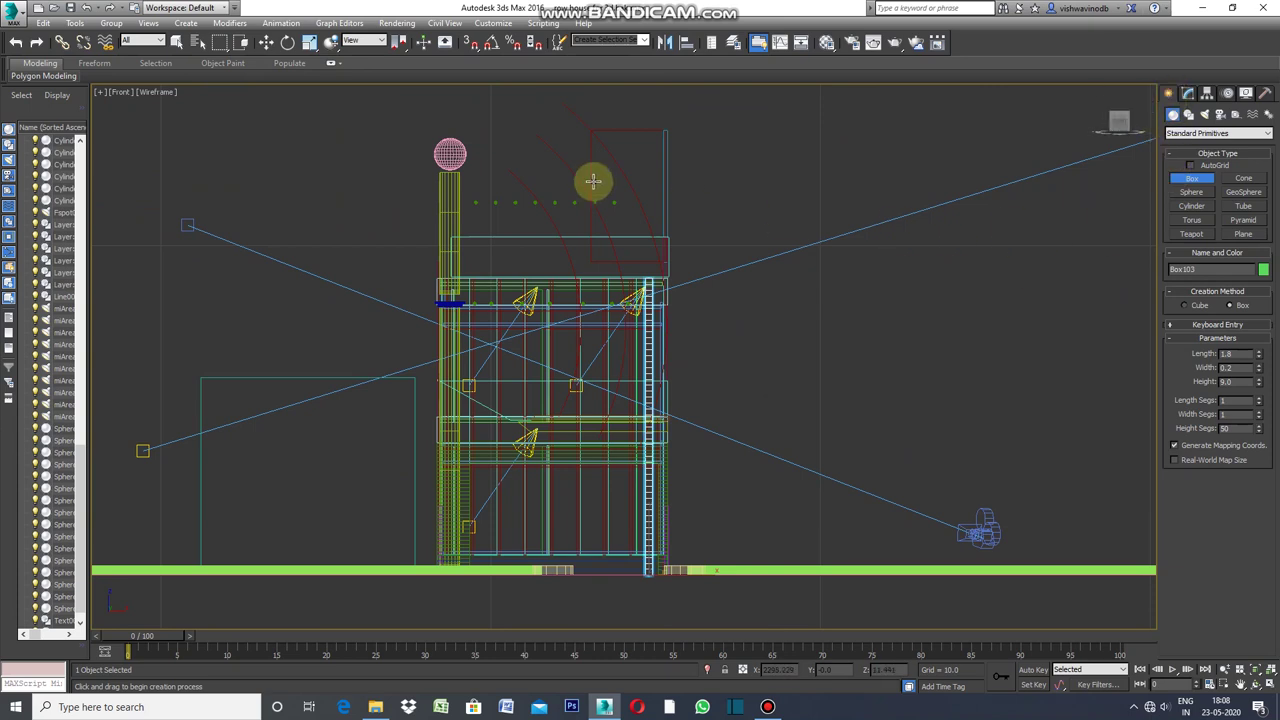
{"action": "left_click", "coordinate": [266, 42]}
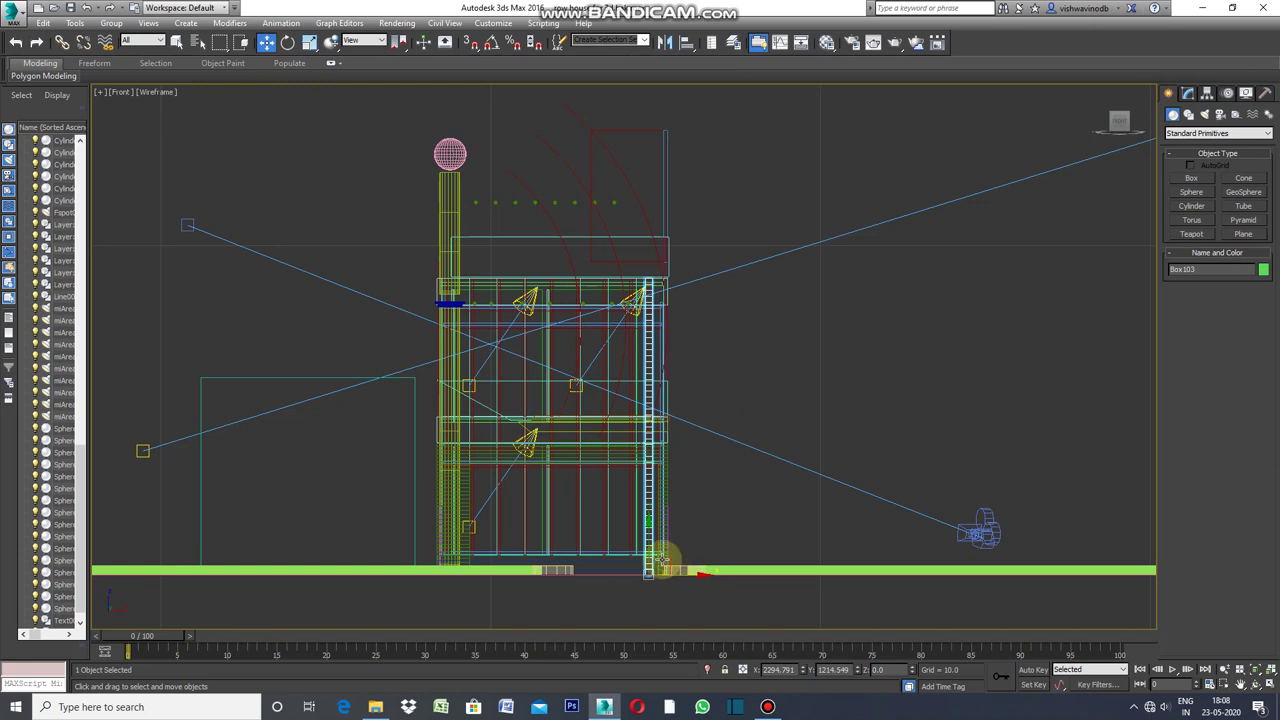
{"action": "left_click_drag", "start_coordinate": [648, 537], "coordinate": [673, 400]}
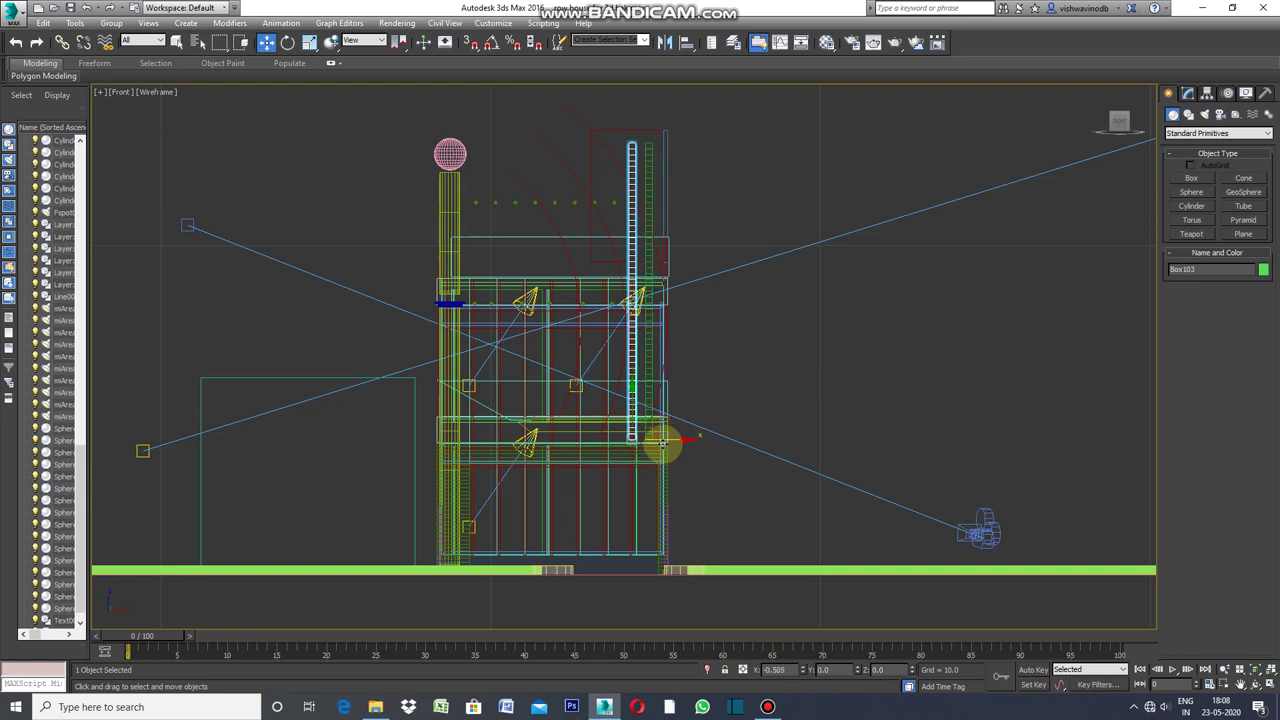
Shift-drag two copies of the box to its left as extra fins.
{"action": "left_click_drag", "start_coordinate": [681, 439], "coordinate": [655, 441], "text": "shift"}
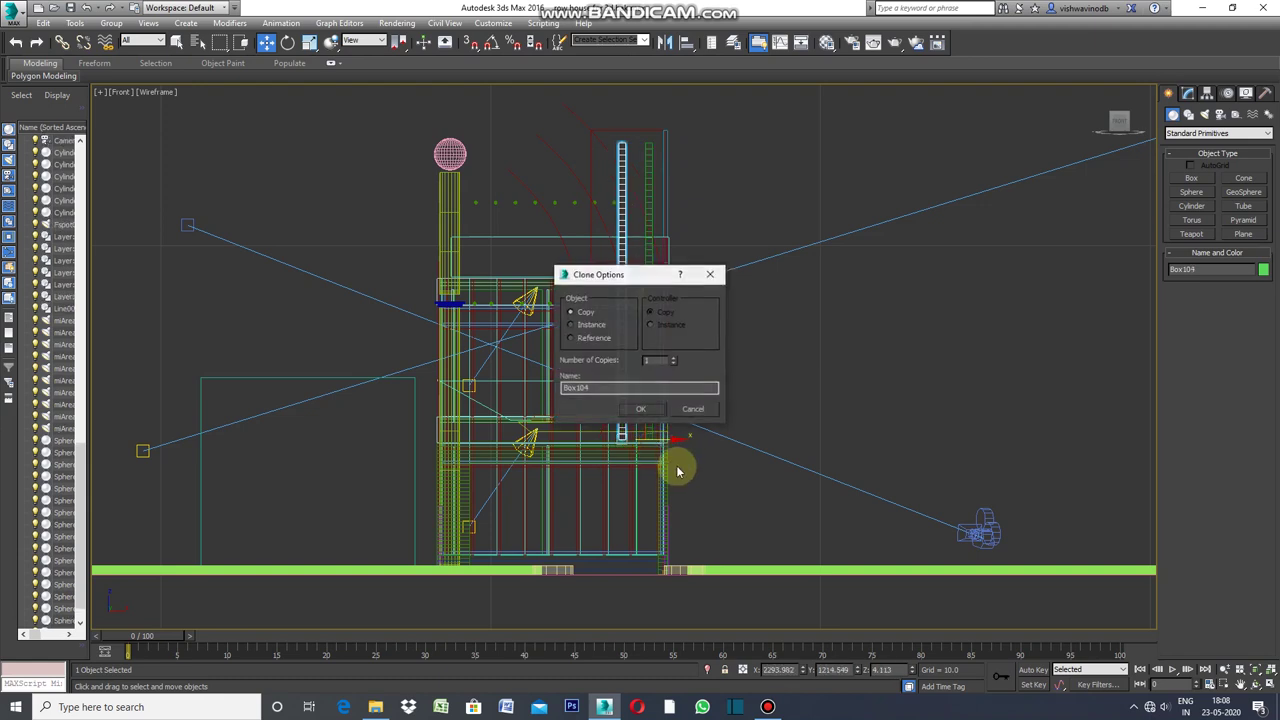
{"action": "left_click", "coordinate": [641, 409]}
{"action": "left_click_drag", "start_coordinate": [652, 440], "coordinate": [614, 449]}
{"action": "left_click", "coordinate": [644, 413]}
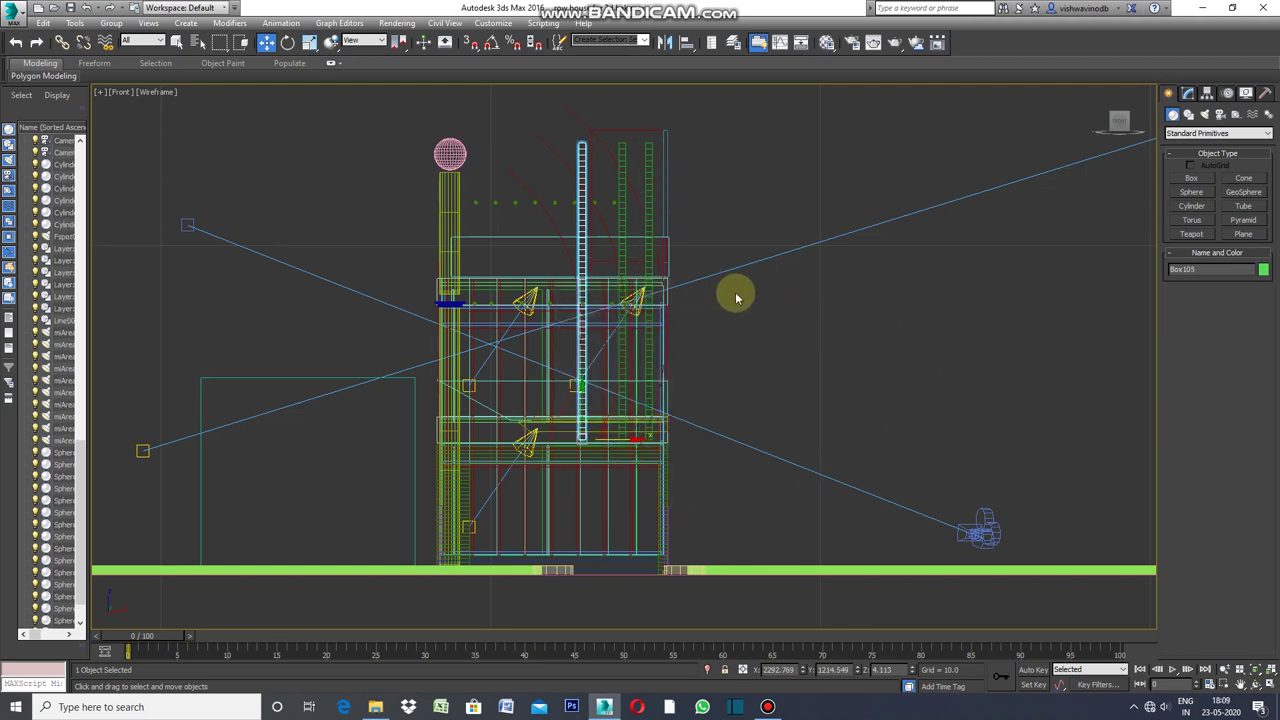
{"action": "left_click", "coordinate": [104, 98]}
Maximize the Camera view and add a Path Deform Binding (WSM) to Box105.
{"action": "left_click", "coordinate": [132, 106]}
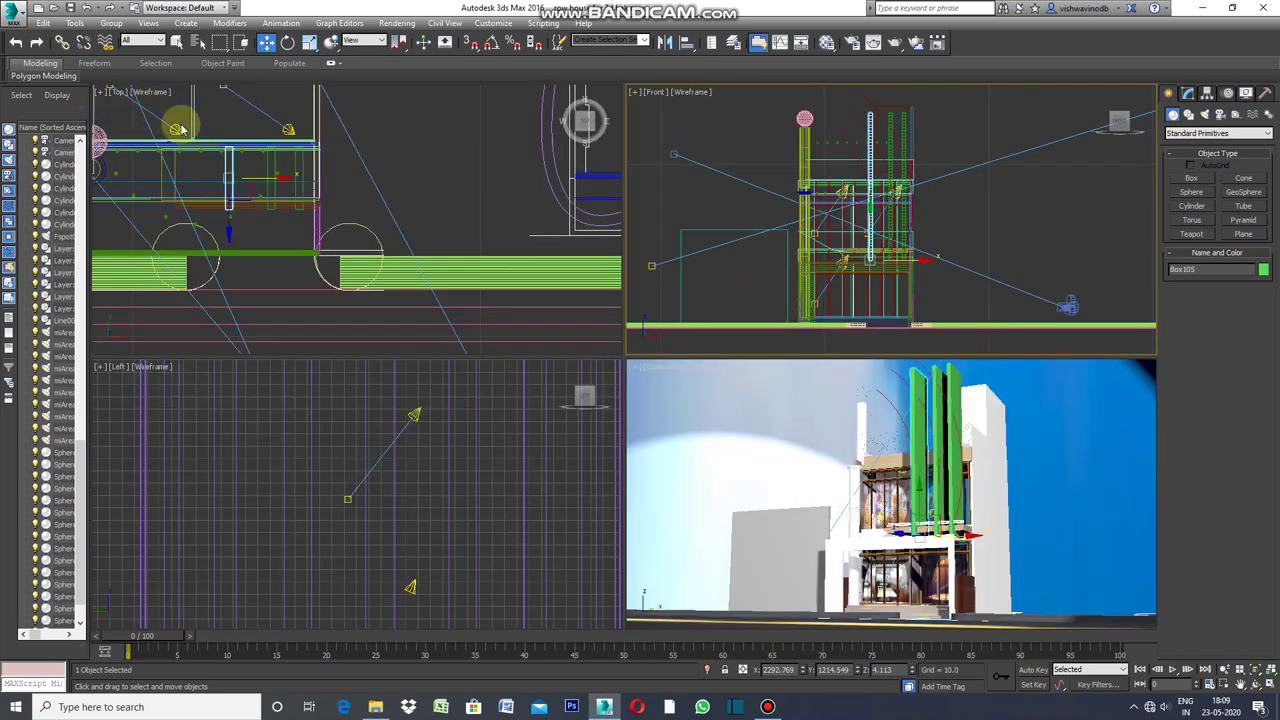
{"action": "left_click", "coordinate": [636, 367]}
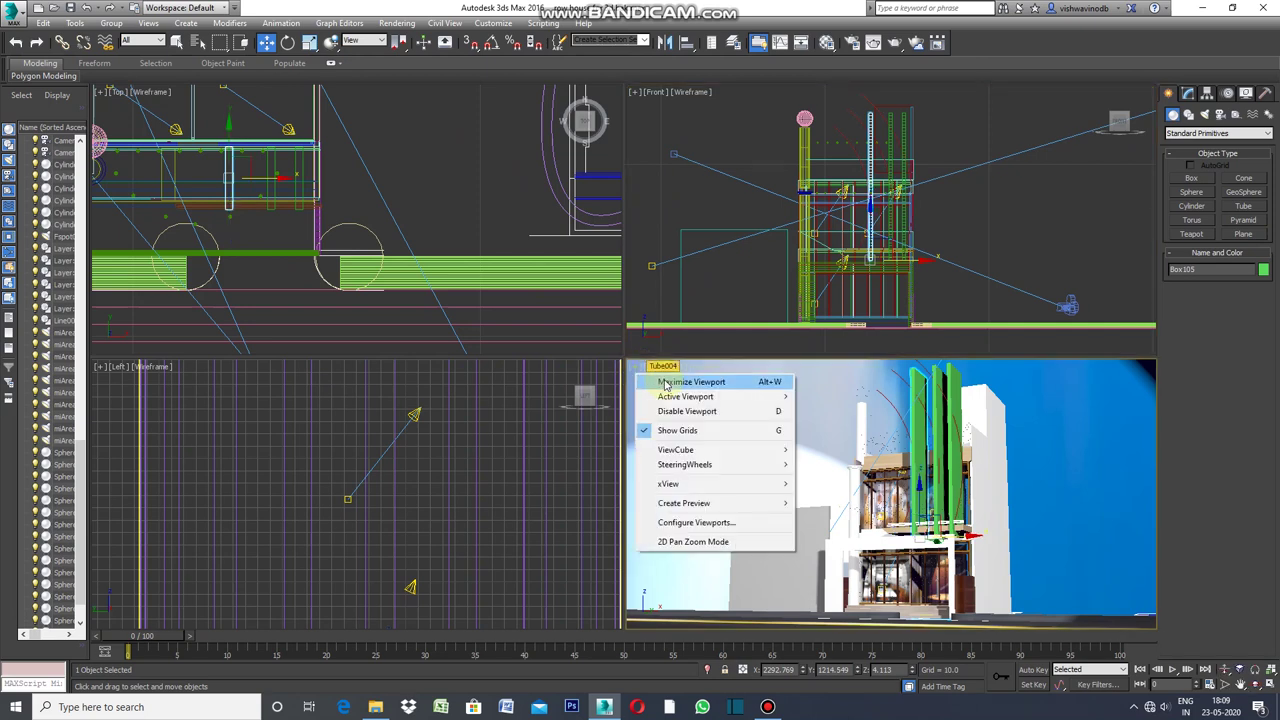
{"action": "left_click", "coordinate": [665, 383]}
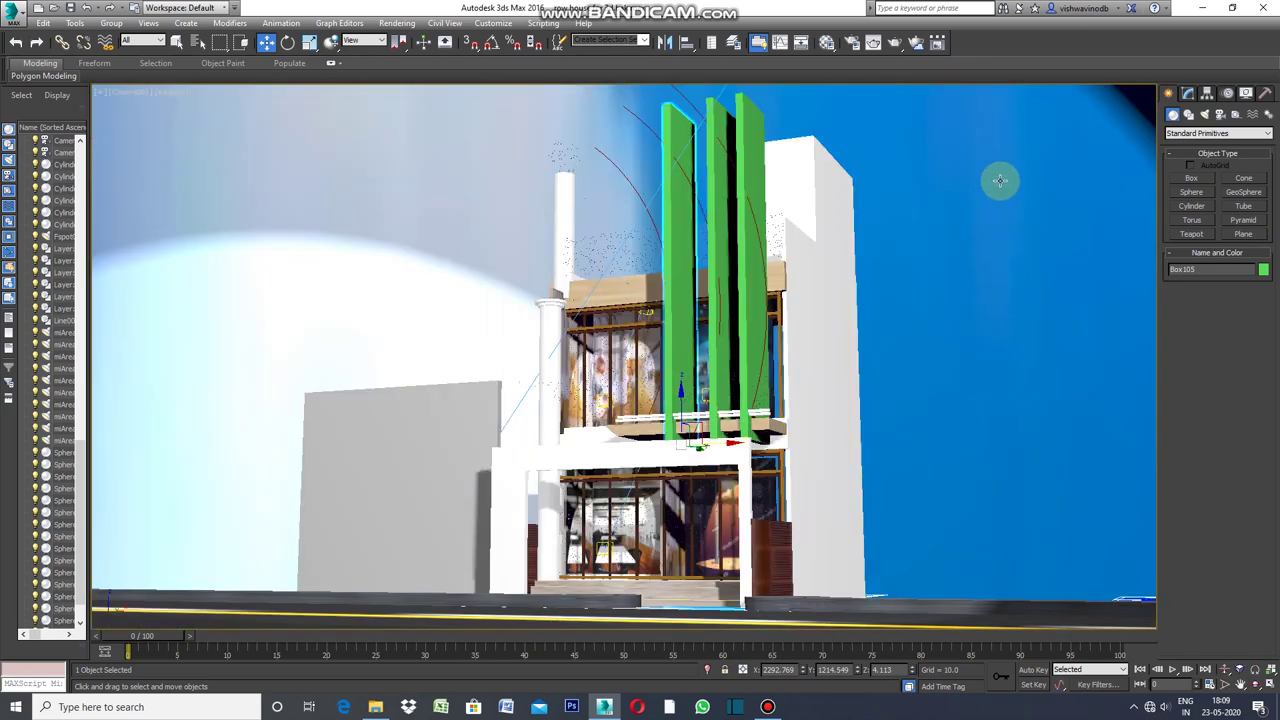
{"action": "left_click", "coordinate": [1188, 93]}
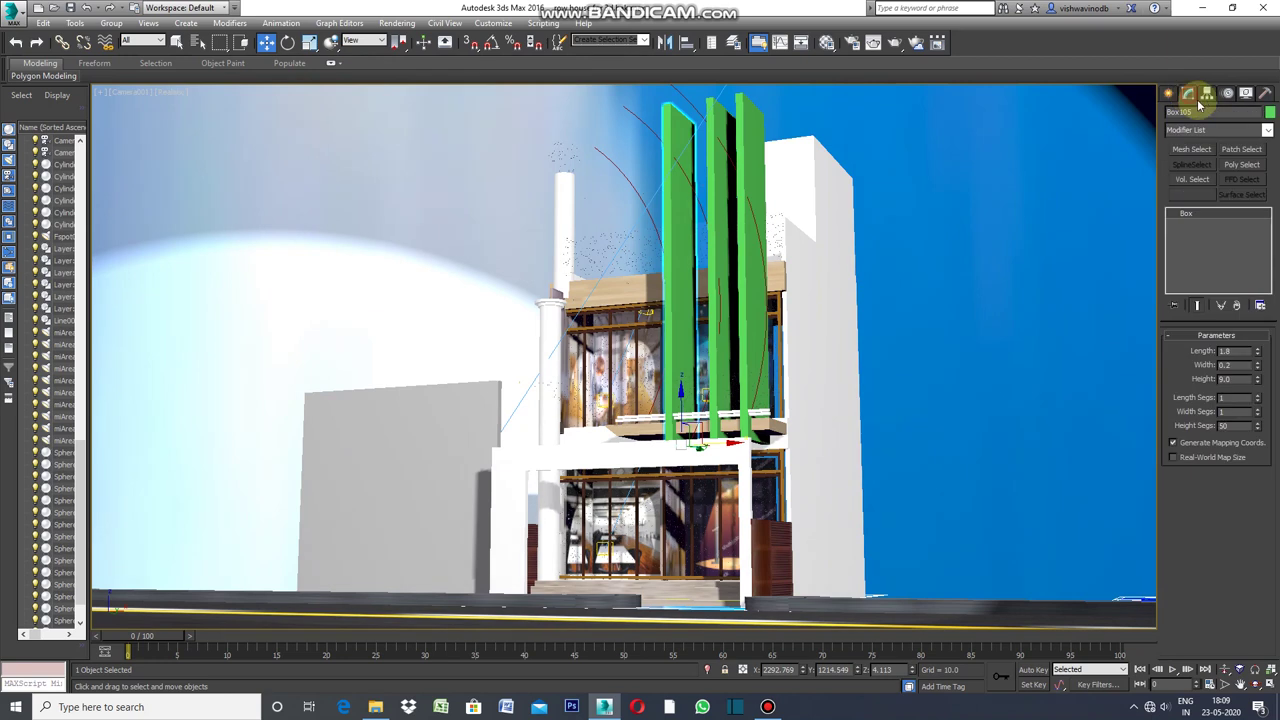
{"action": "left_click", "coordinate": [1268, 131]}
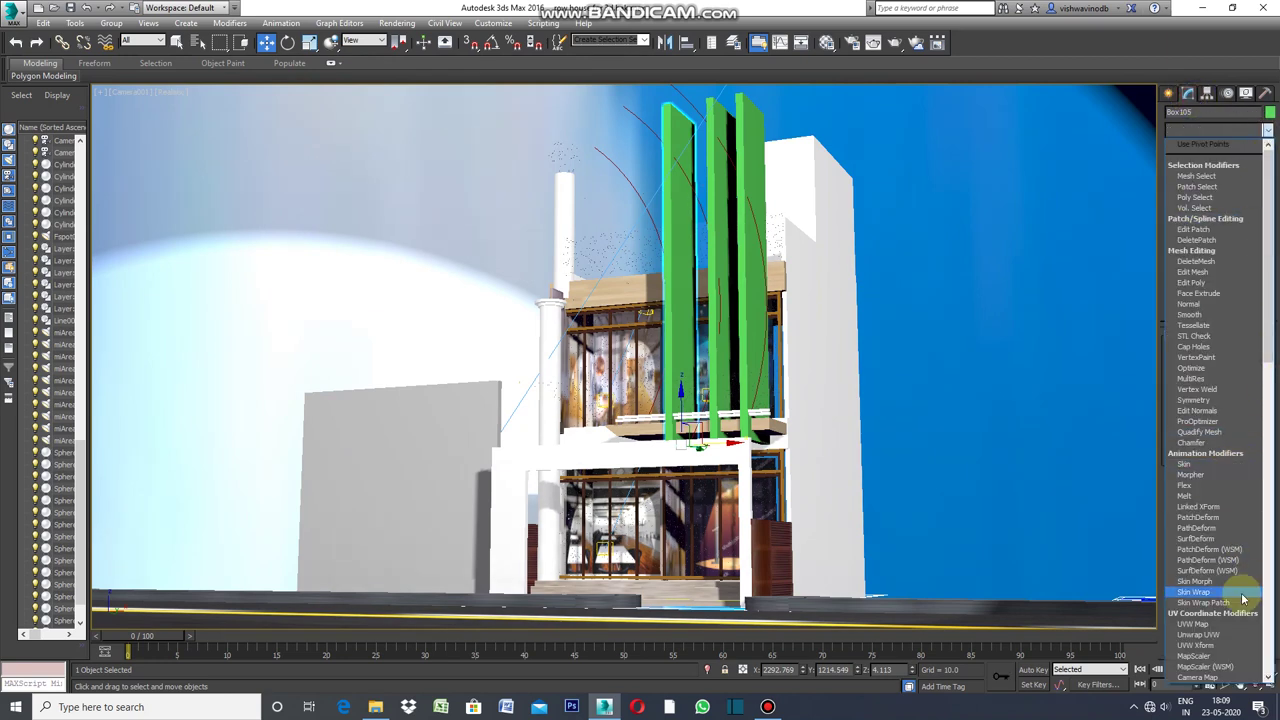
{"action": "left_click", "coordinate": [1201, 561]}
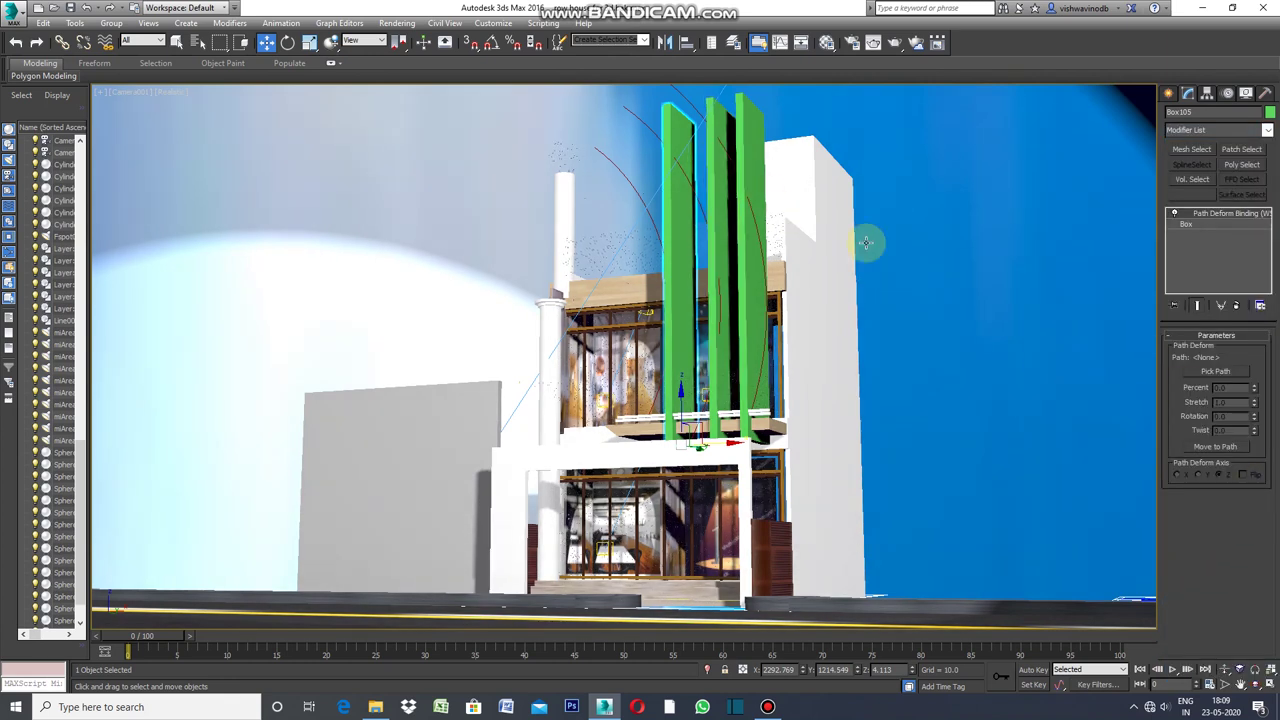
Pick Arc003 as the path and move Box105 onto it.
{"action": "left_click", "coordinate": [1216, 372]}
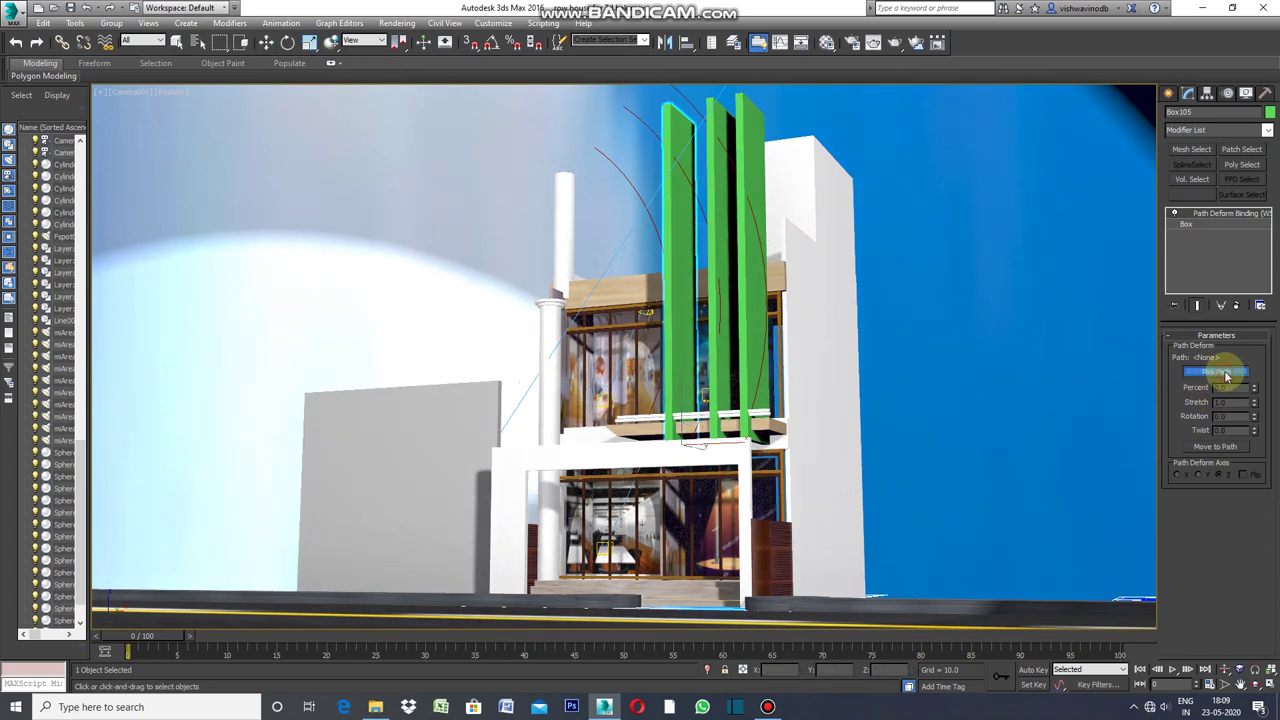
{"action": "left_click", "coordinate": [630, 186]}
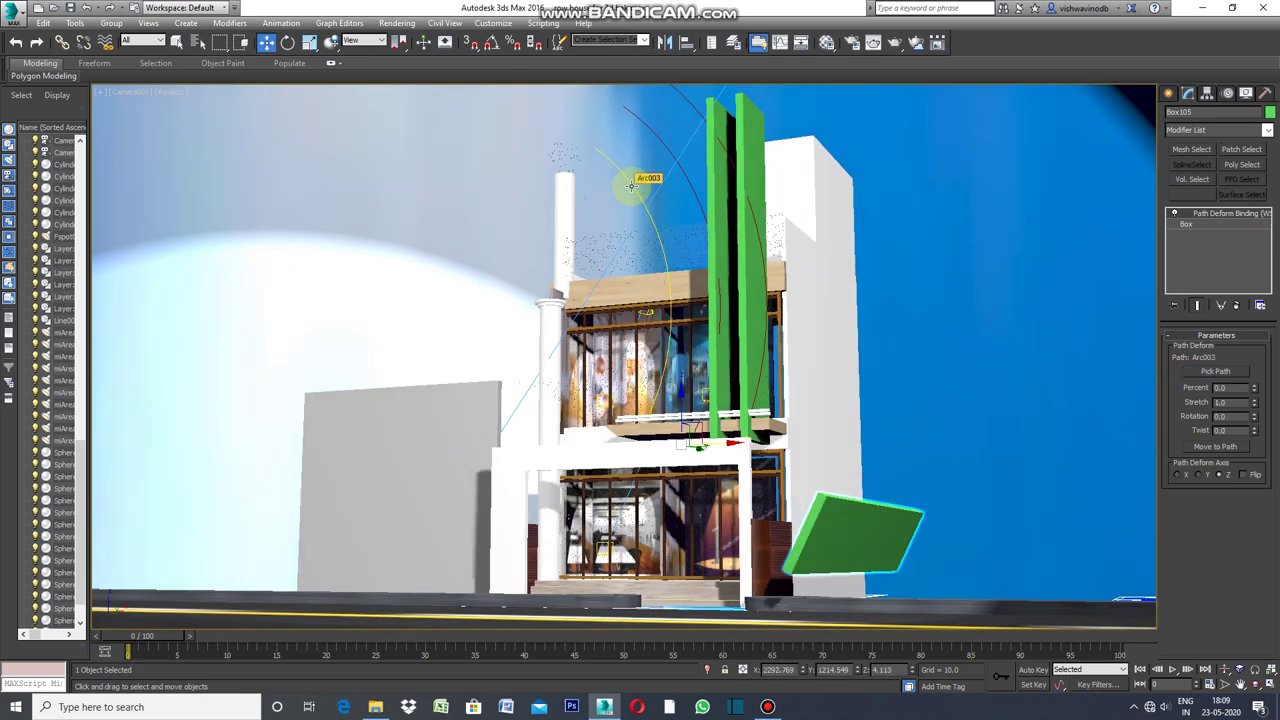
{"action": "left_click", "coordinate": [838, 499]}
{"action": "left_click", "coordinate": [650, 225]}
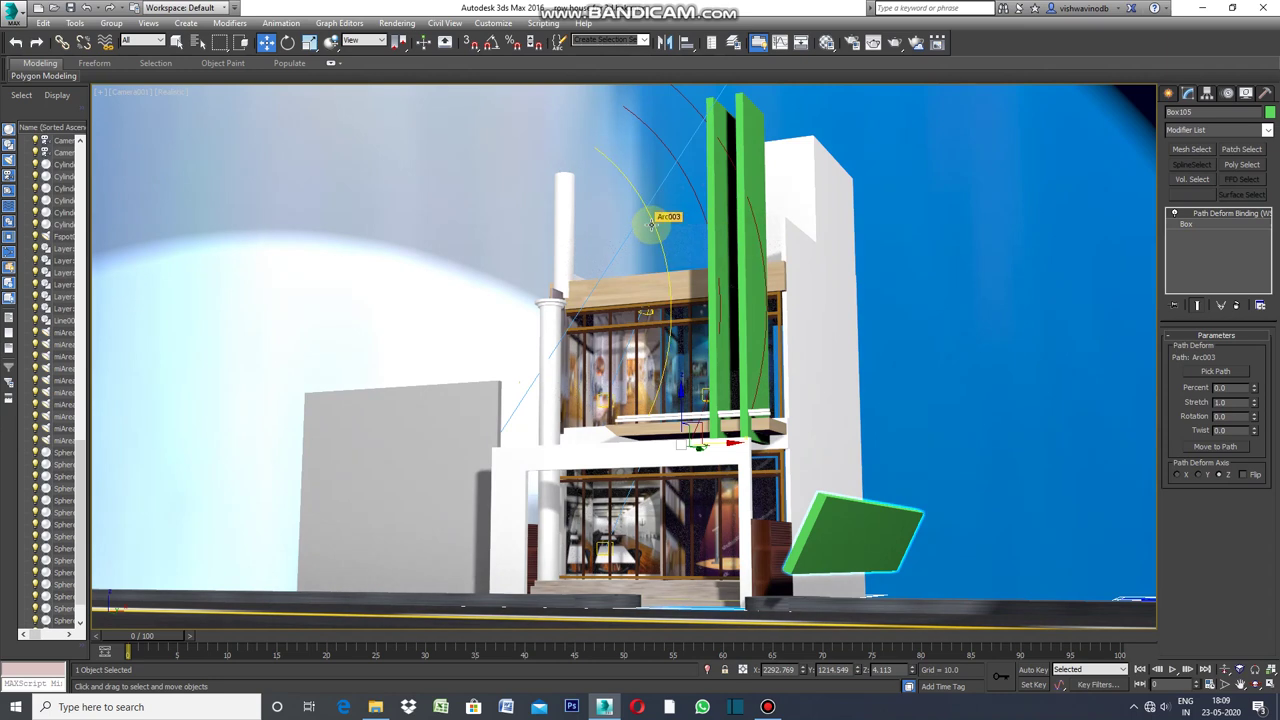
{"action": "left_click", "coordinate": [1240, 477]}
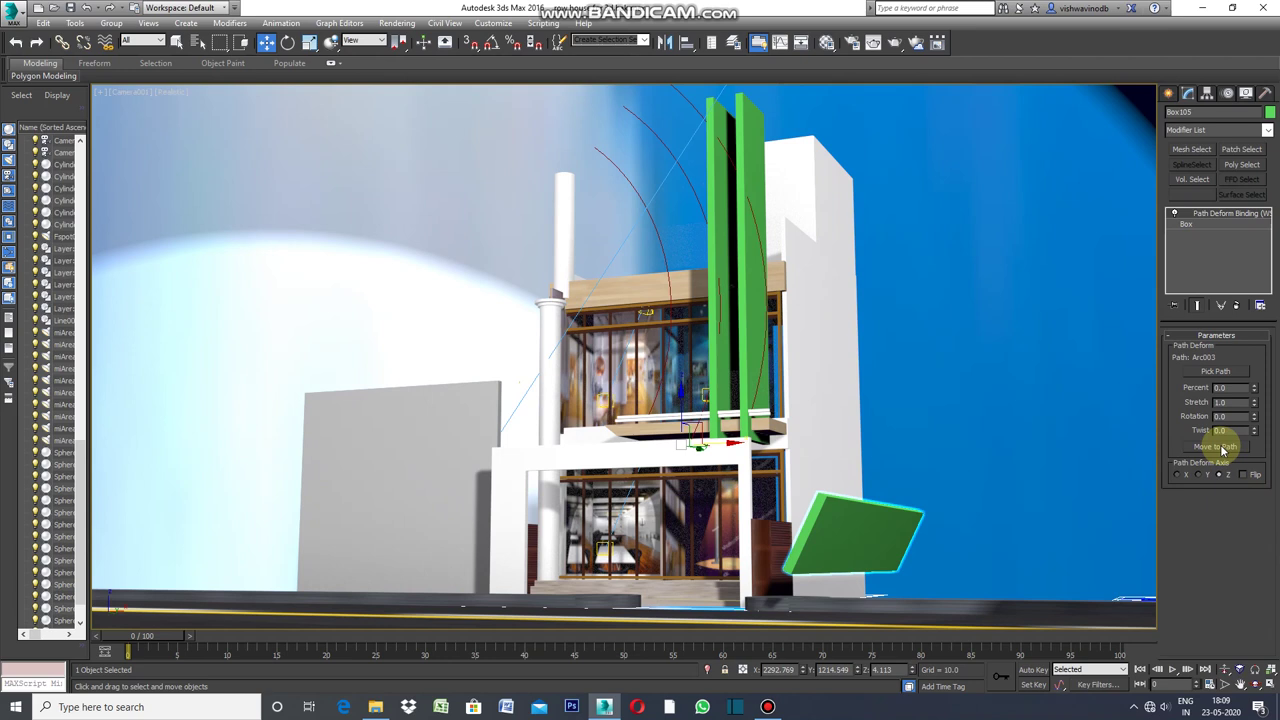
{"action": "left_click", "coordinate": [1220, 447]}
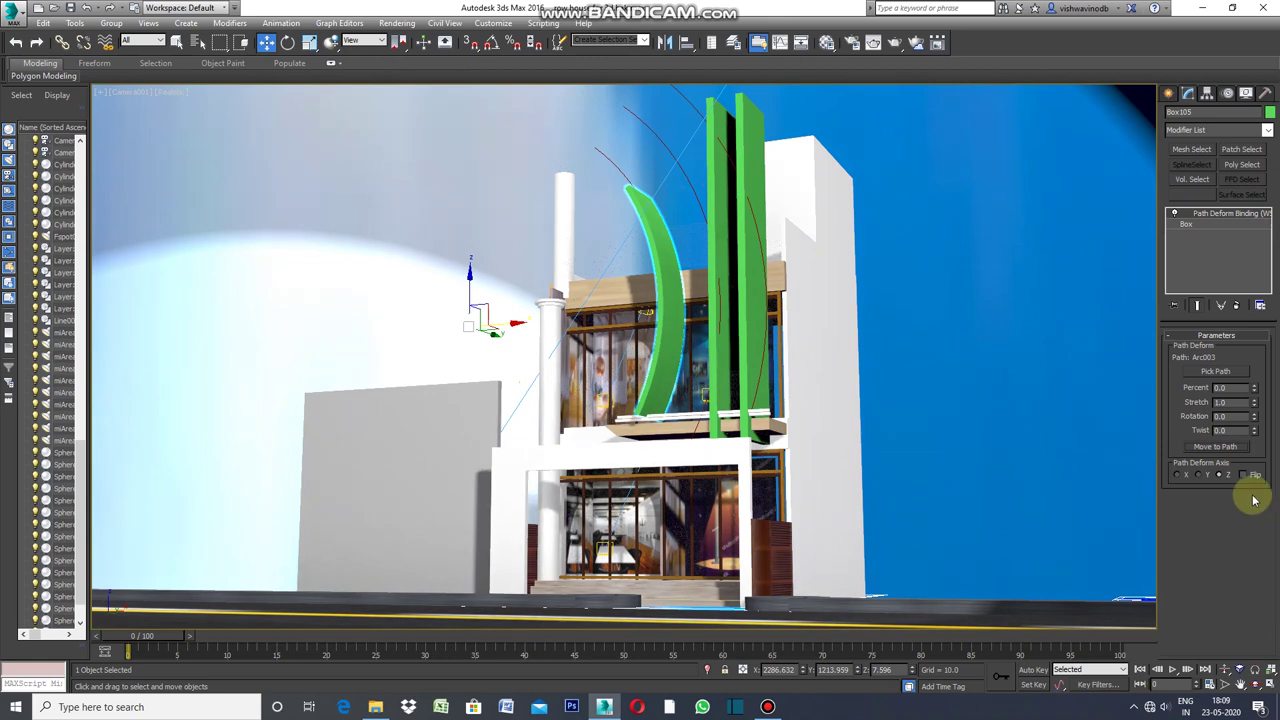
Select the straight vertical green fin and open its modifier list.
{"action": "left_click", "coordinate": [176, 42]}
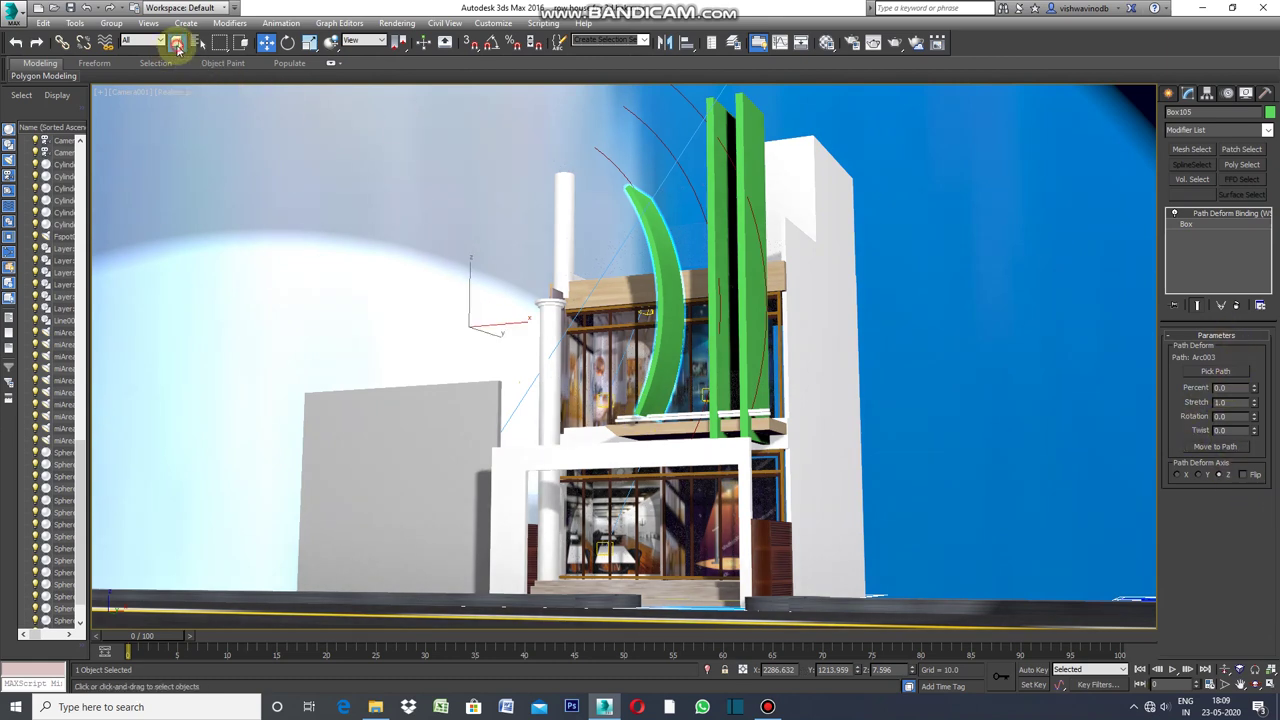
{"action": "left_click", "coordinate": [714, 186]}
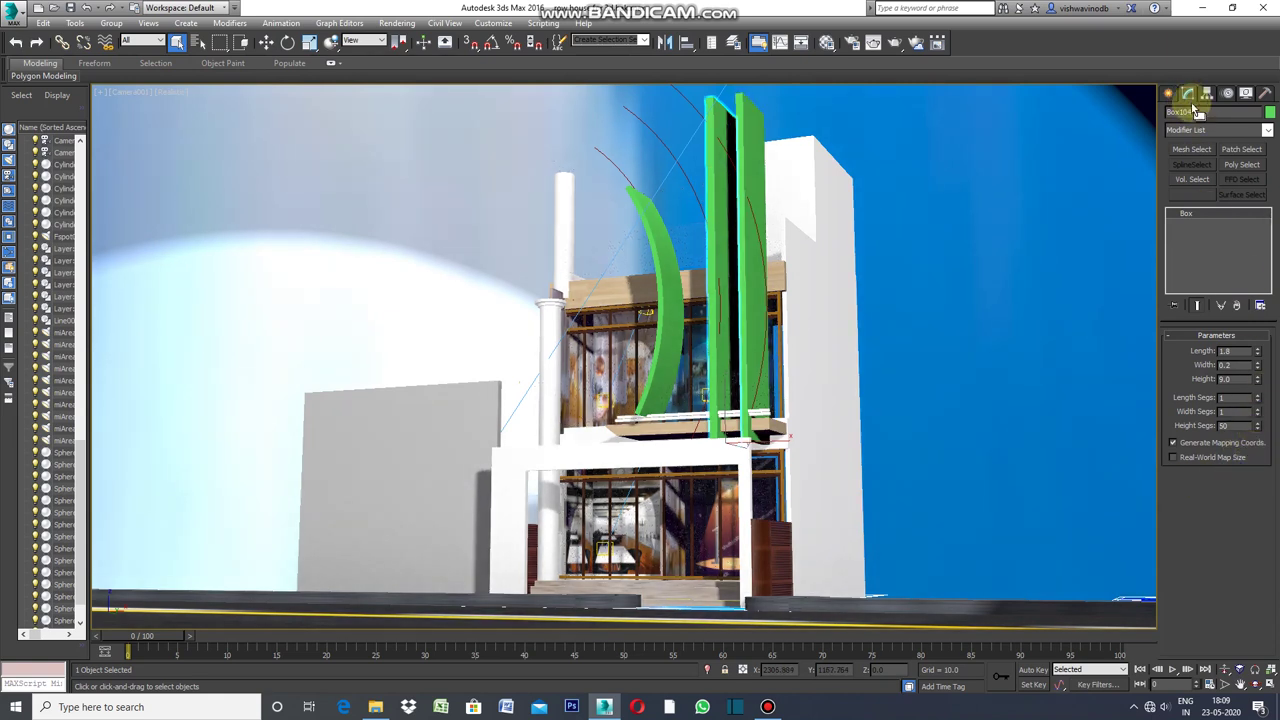
{"action": "left_click", "coordinate": [1266, 130]}
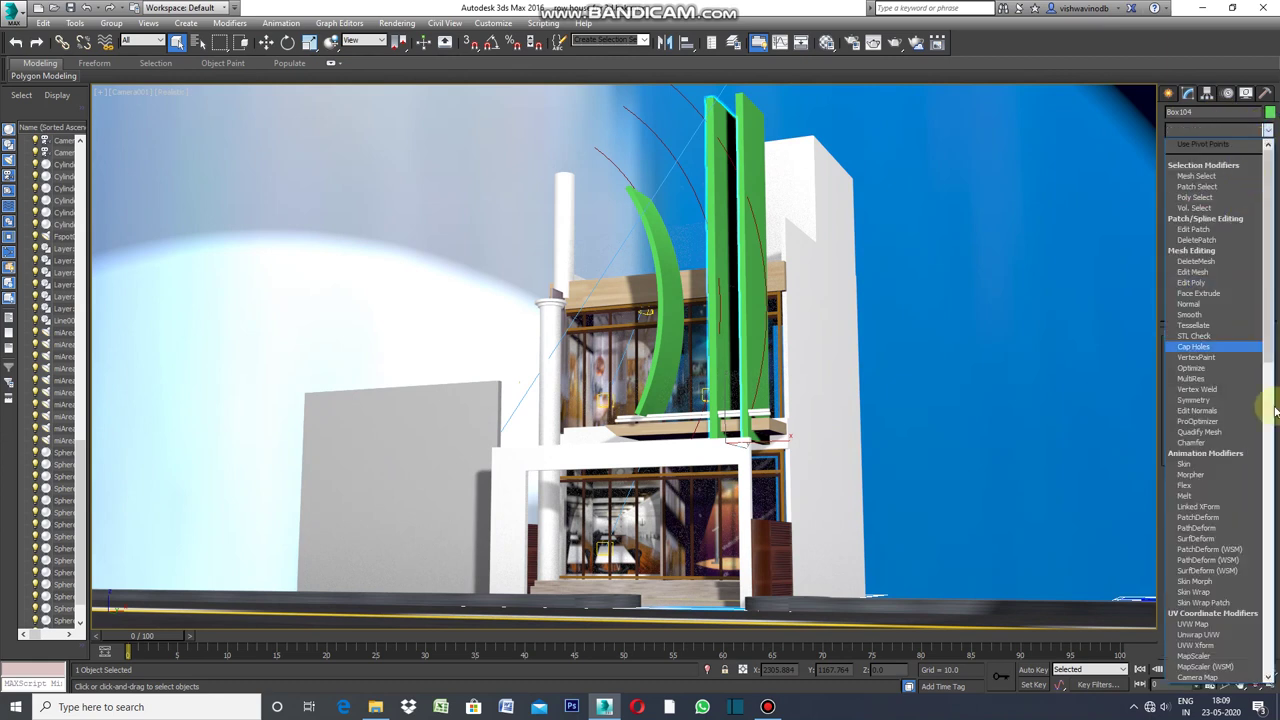
Bind Box104 to Arc002 with Path Deform Binding and move it onto the arc.
{"action": "left_click", "coordinate": [1213, 562]}
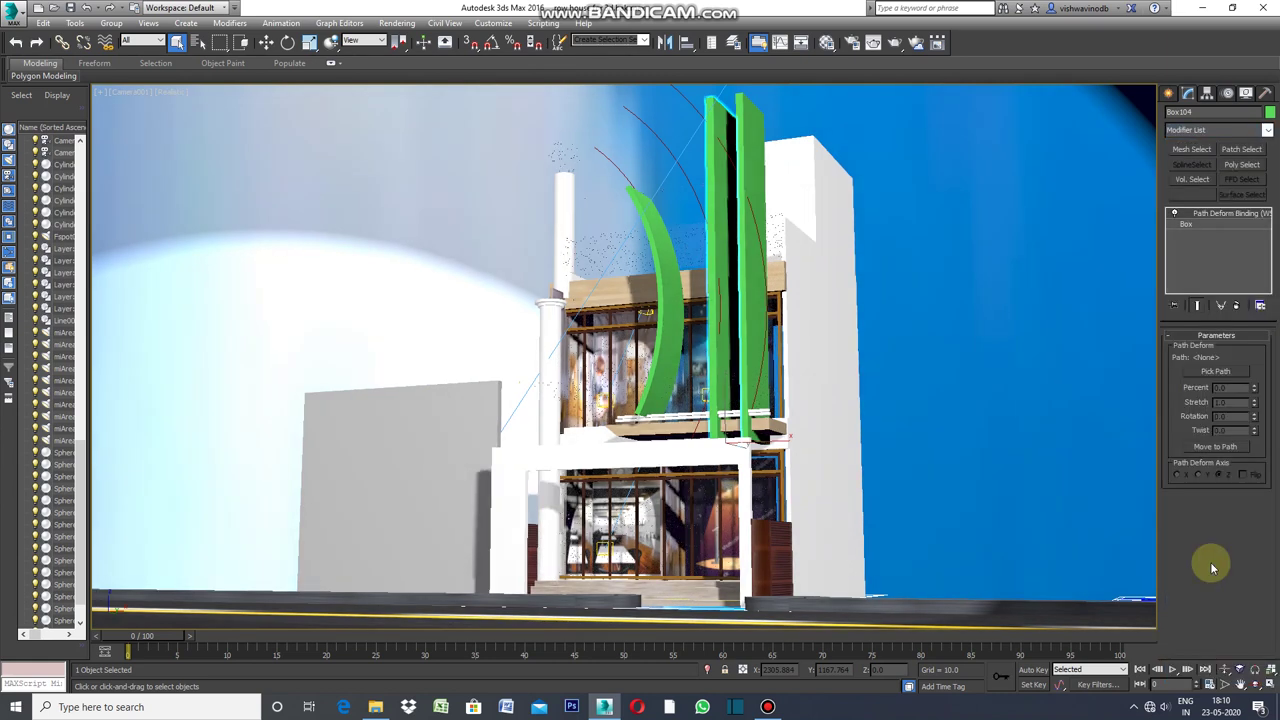
{"action": "left_click", "coordinate": [1216, 371]}
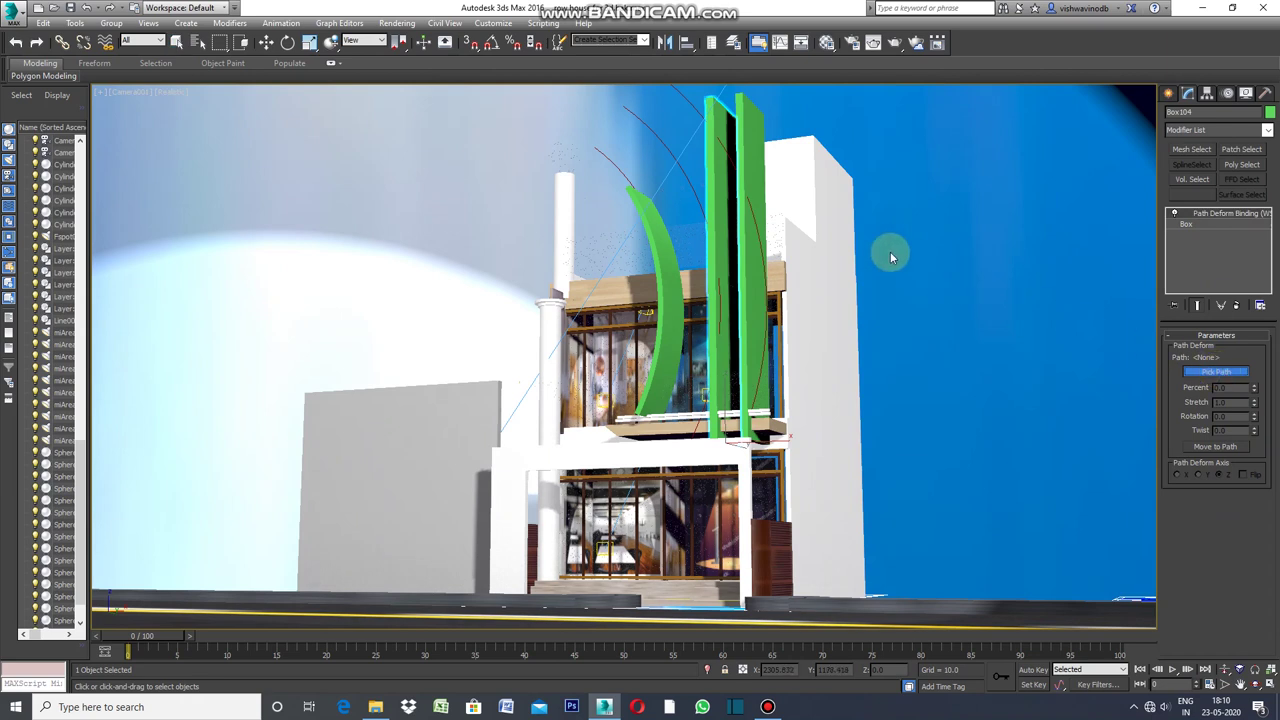
{"action": "left_click", "coordinate": [679, 167]}
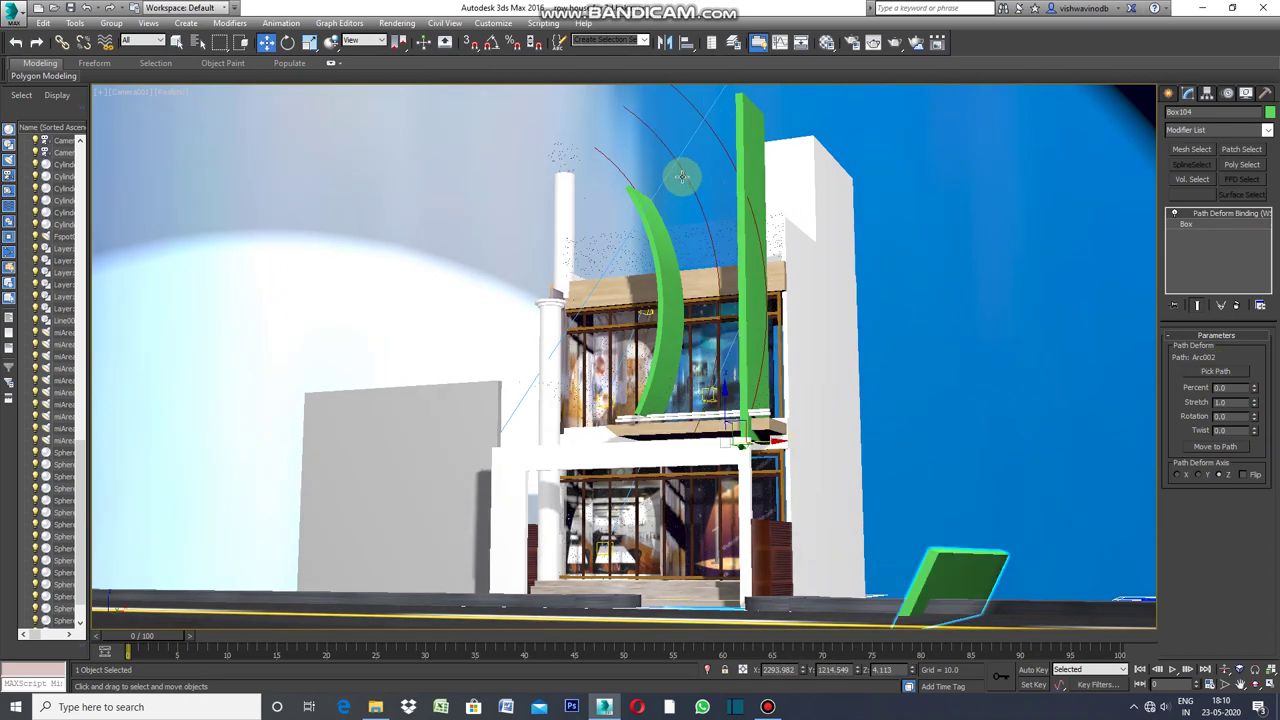
{"action": "left_click", "coordinate": [1214, 447]}
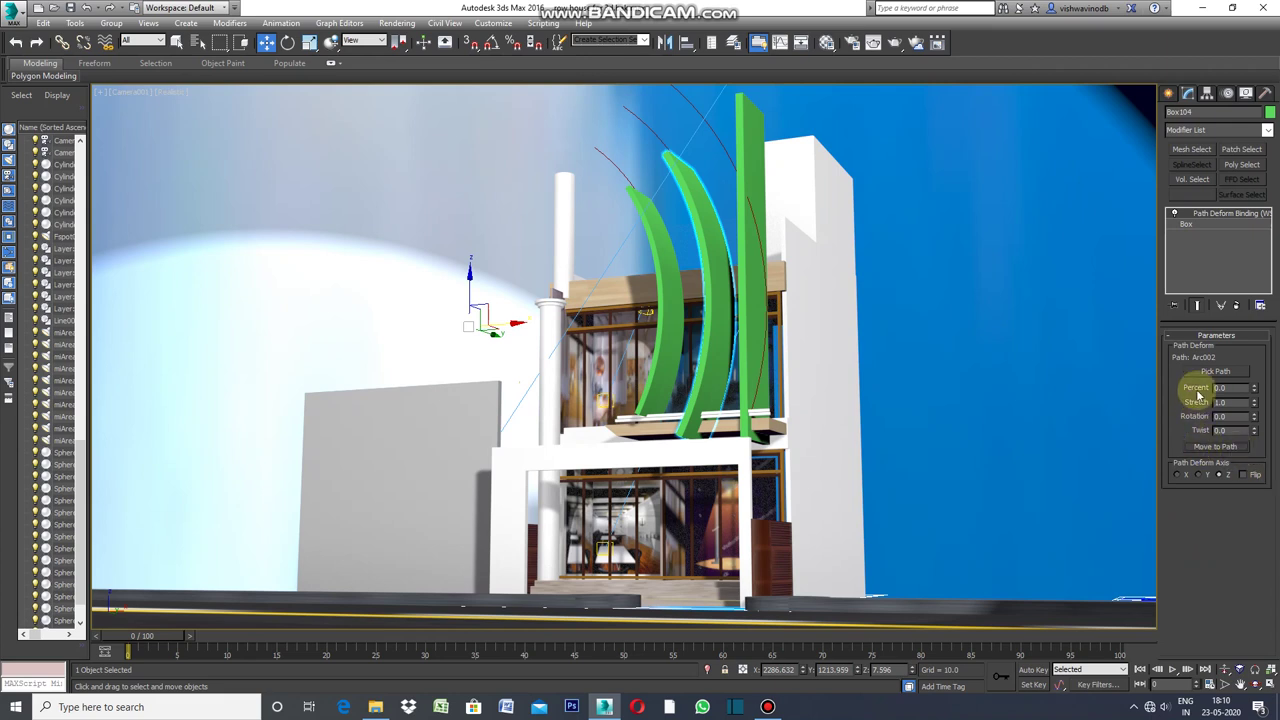
{"action": "left_click", "coordinate": [1169, 95]}
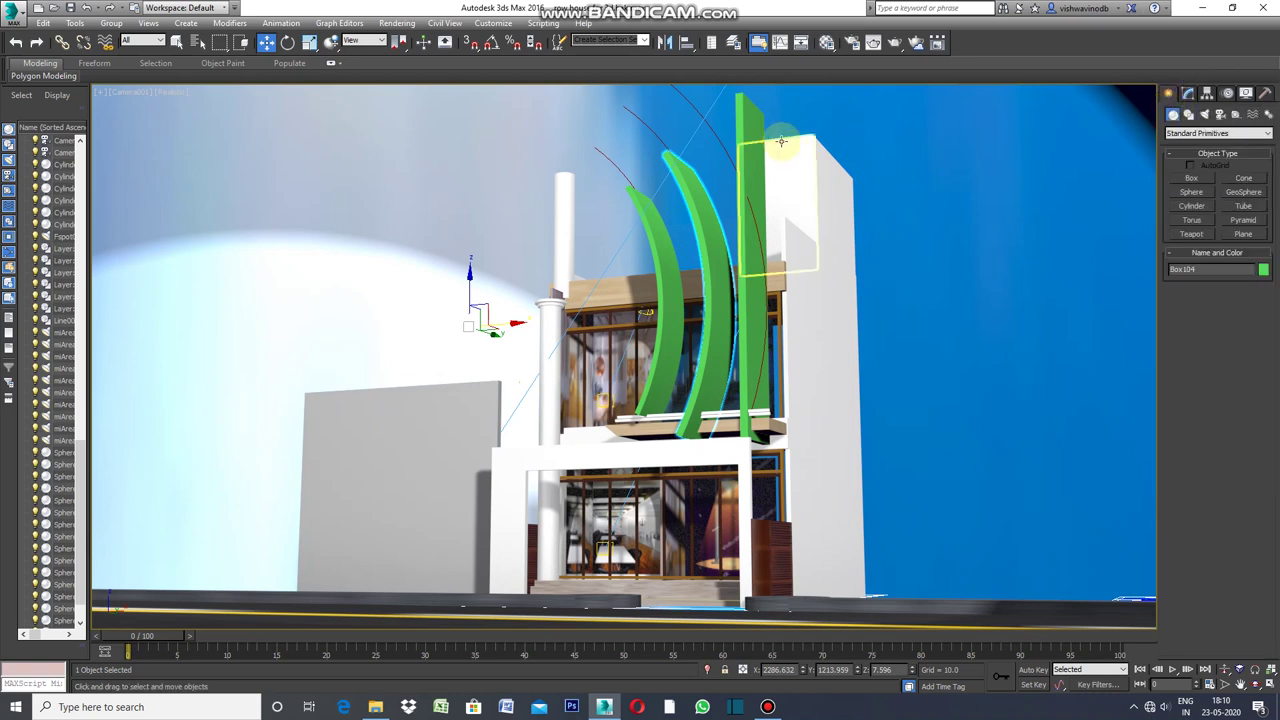
Give Box103 a Path Deform Binding on Arc001 and move it onto the arc.
{"action": "left_click", "coordinate": [745, 125]}
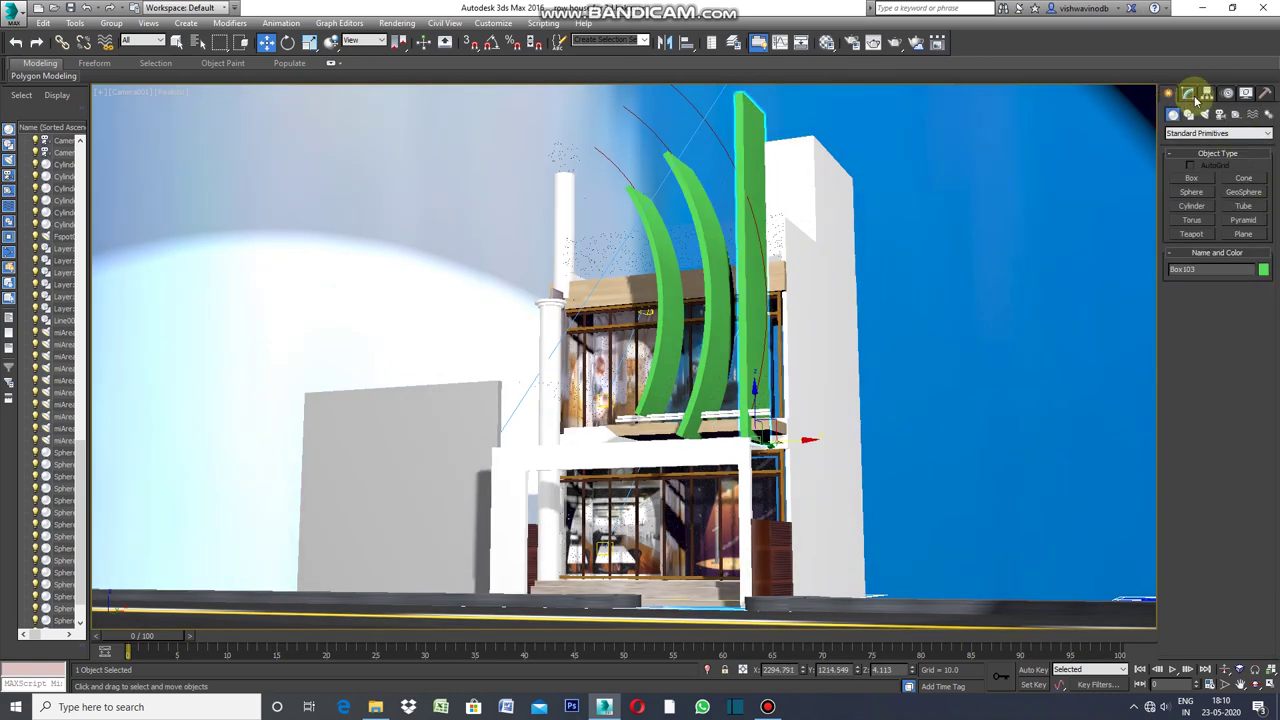
{"action": "left_click", "coordinate": [1190, 94]}
{"action": "left_click", "coordinate": [1267, 132]}
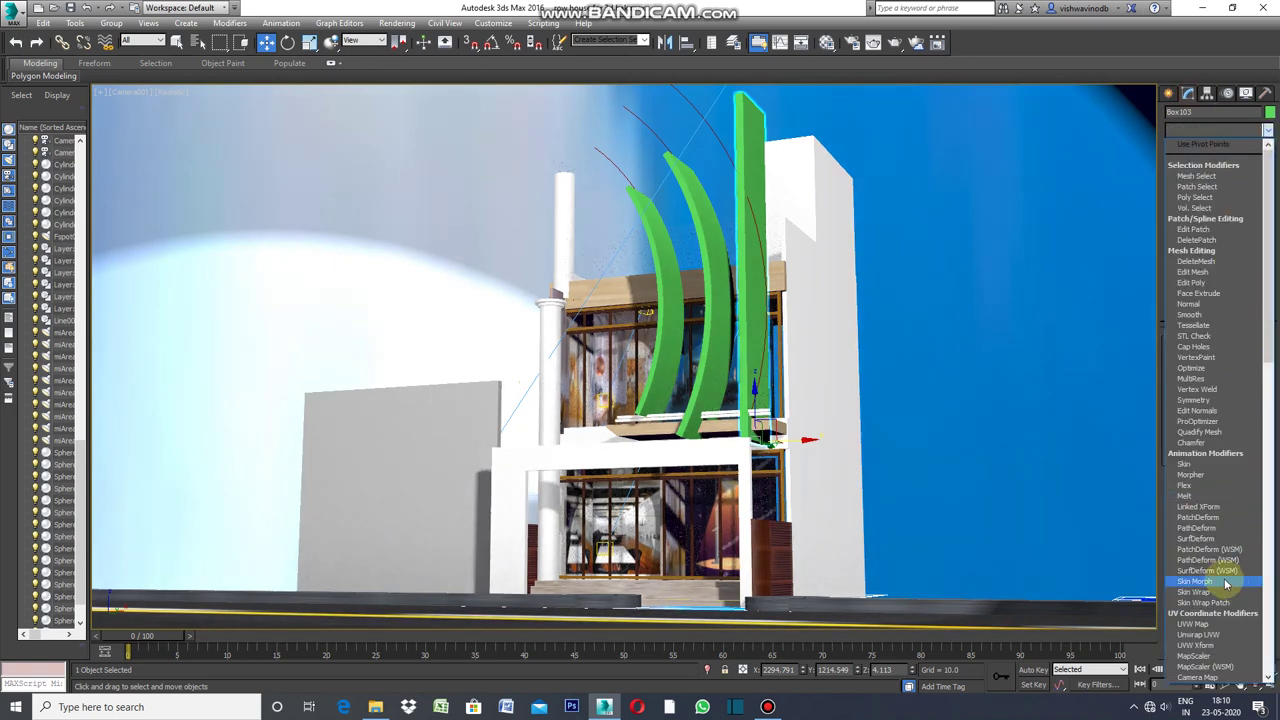
{"action": "left_click", "coordinate": [1214, 560]}
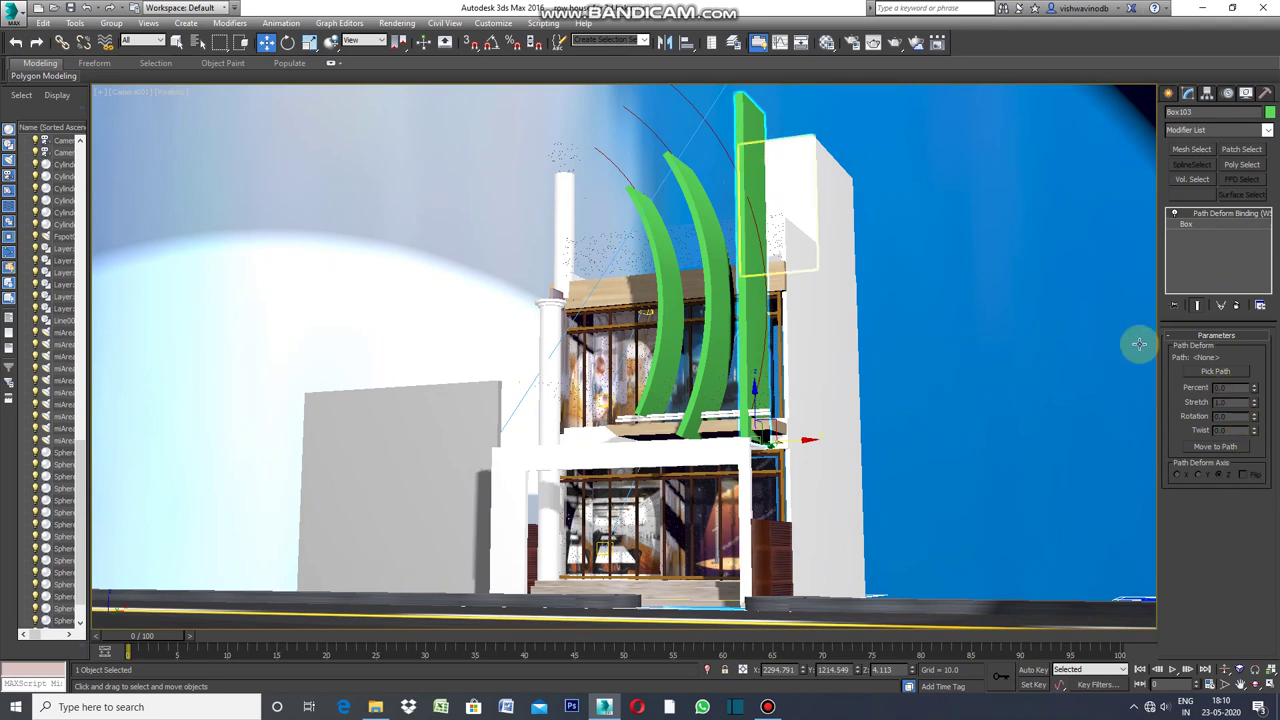
{"action": "left_click", "coordinate": [1215, 371]}
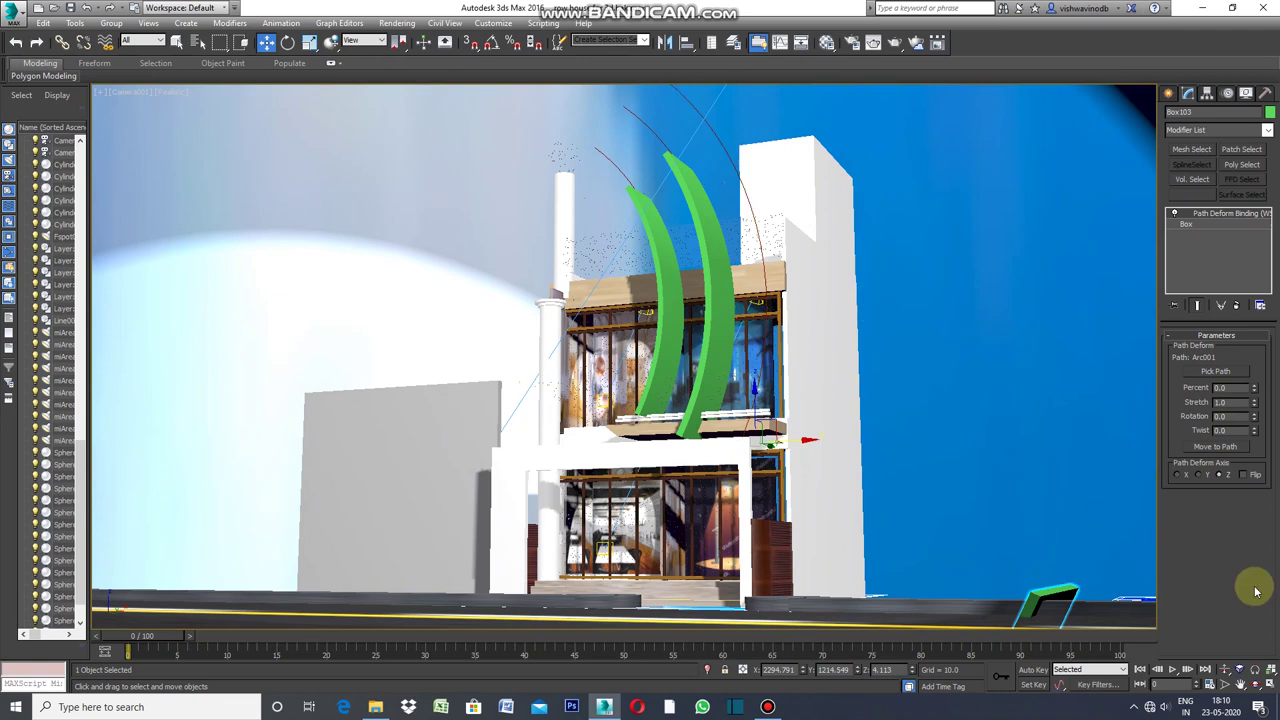
{"action": "left_click", "coordinate": [1218, 456]}
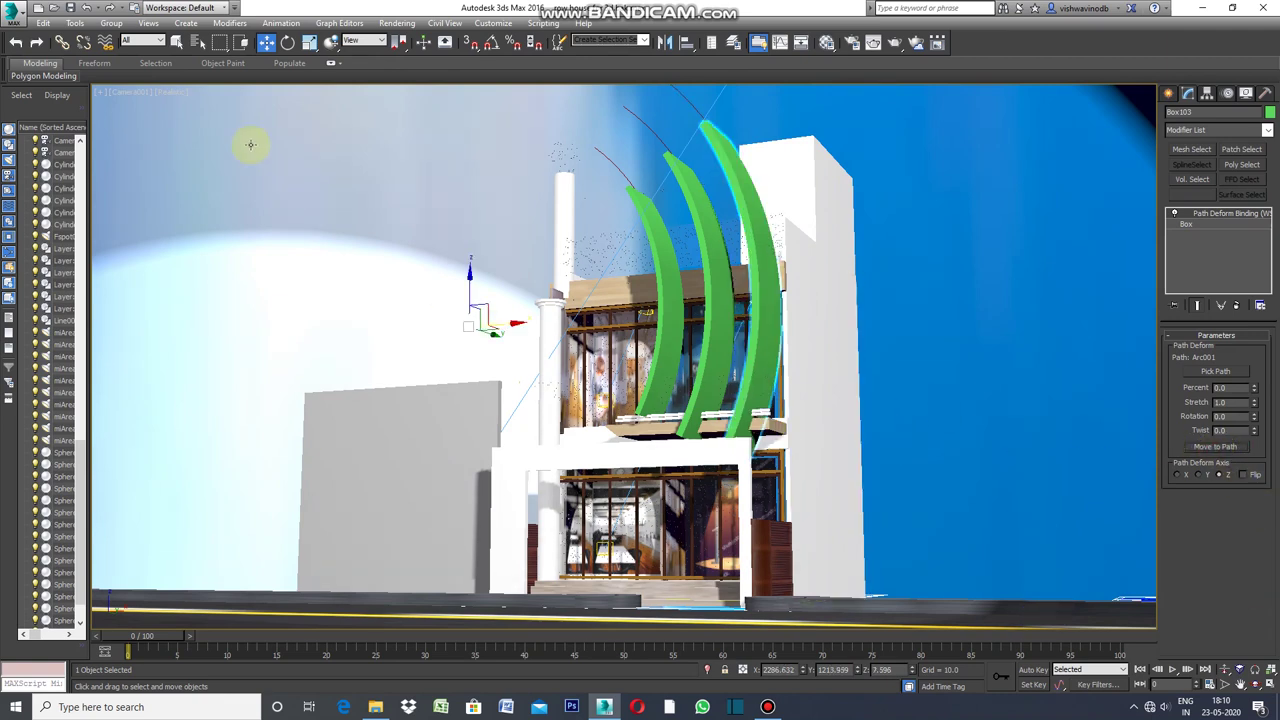
Restore the four-viewport layout and make the Front view active.
{"action": "left_click", "coordinate": [99, 92]}
{"action": "left_click", "coordinate": [130, 108]}
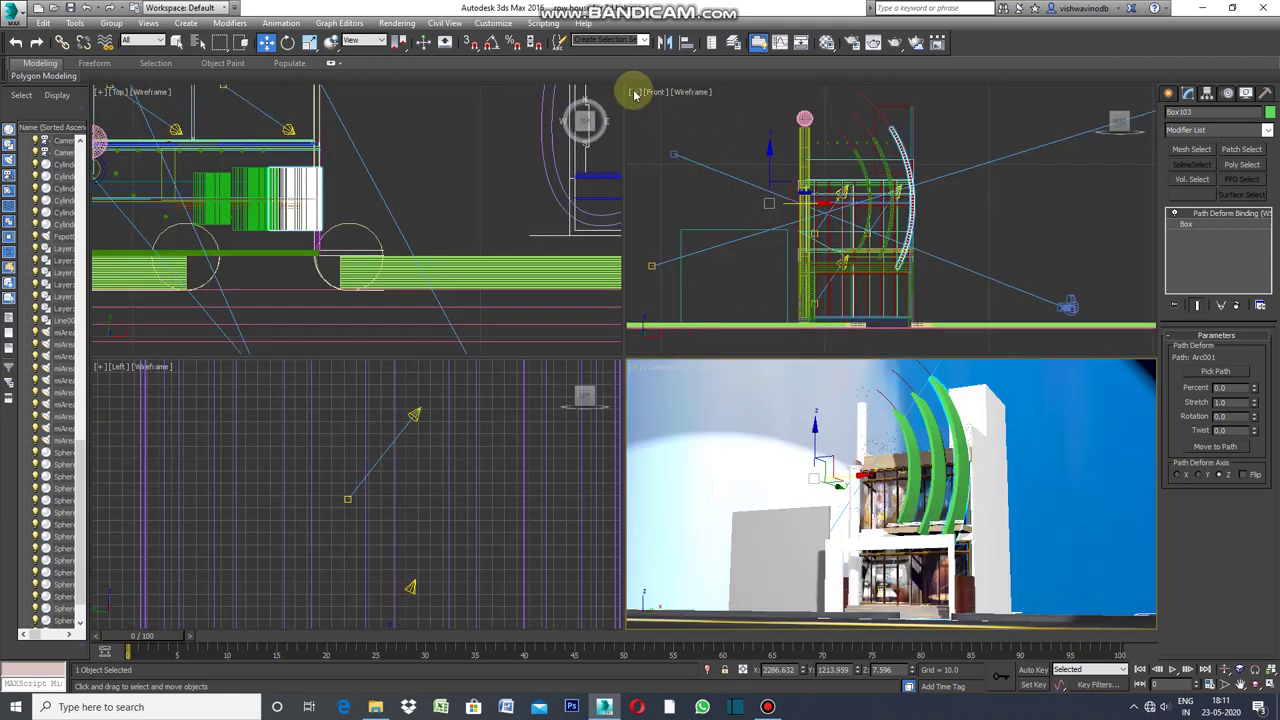
{"action": "left_click", "coordinate": [634, 96]}
{"action": "left_click", "coordinate": [634, 96]}
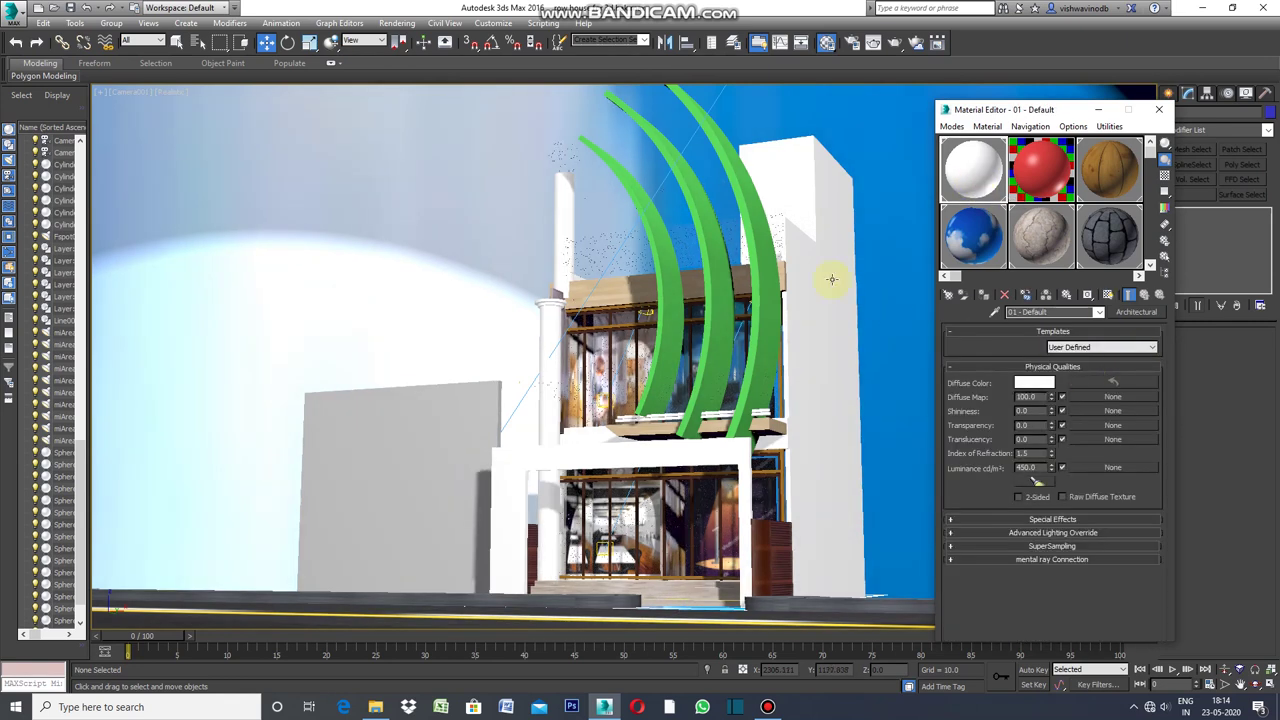
Assign the white 01 - Default material to all three green fins, then close the Material Editor.
{"action": "left_click", "coordinate": [667, 228]}
{"action": "left_click", "coordinate": [985, 296]}
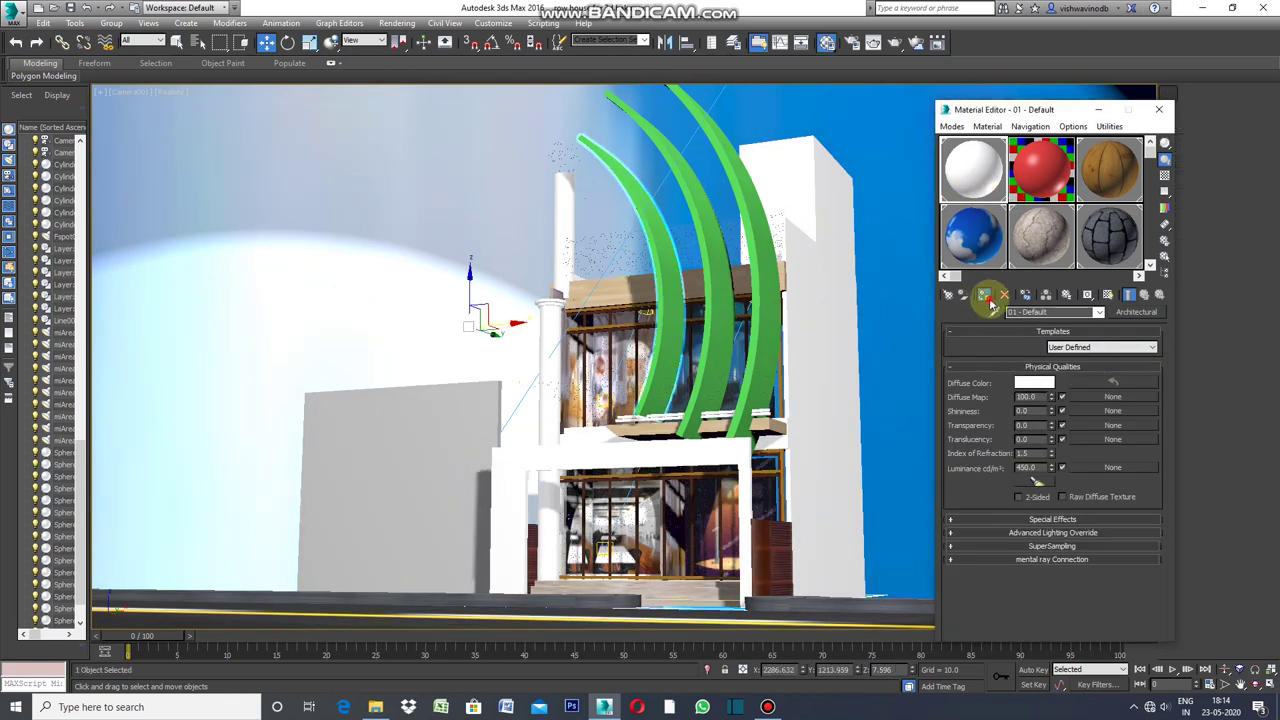
{"action": "left_click", "coordinate": [705, 208]}
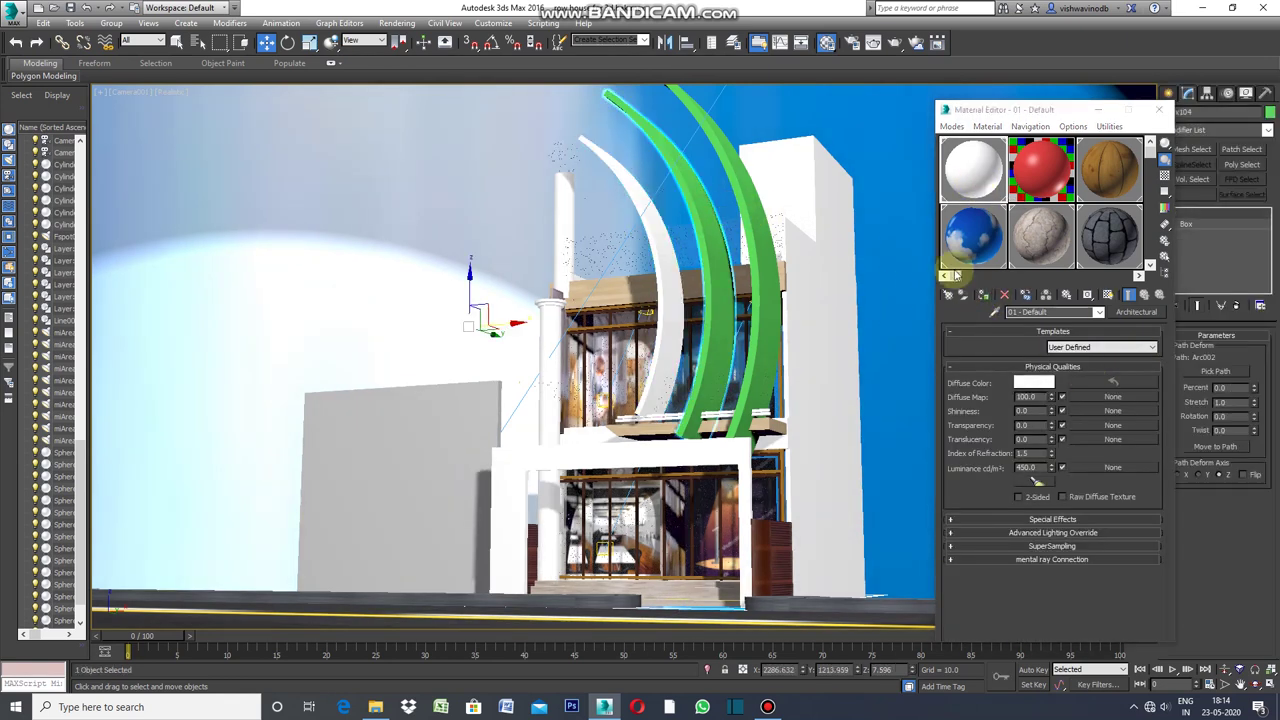
{"action": "left_click", "coordinate": [984, 295]}
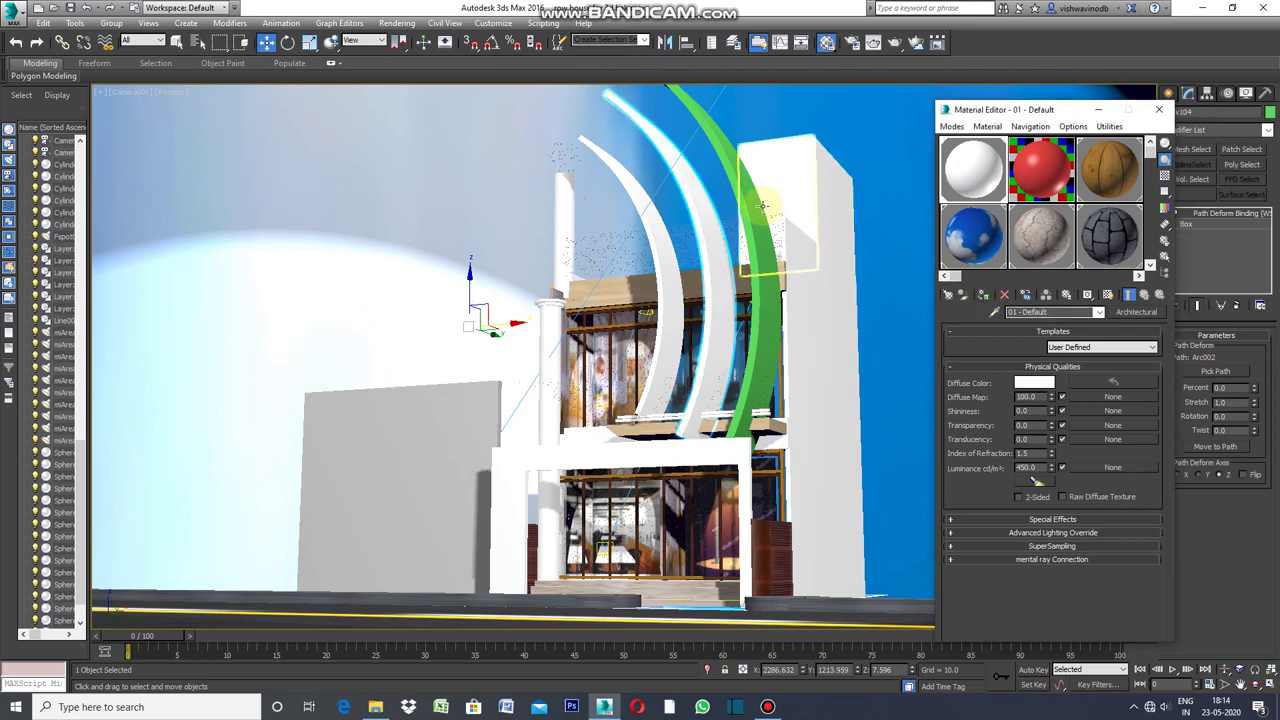
{"action": "left_click", "coordinate": [737, 186]}
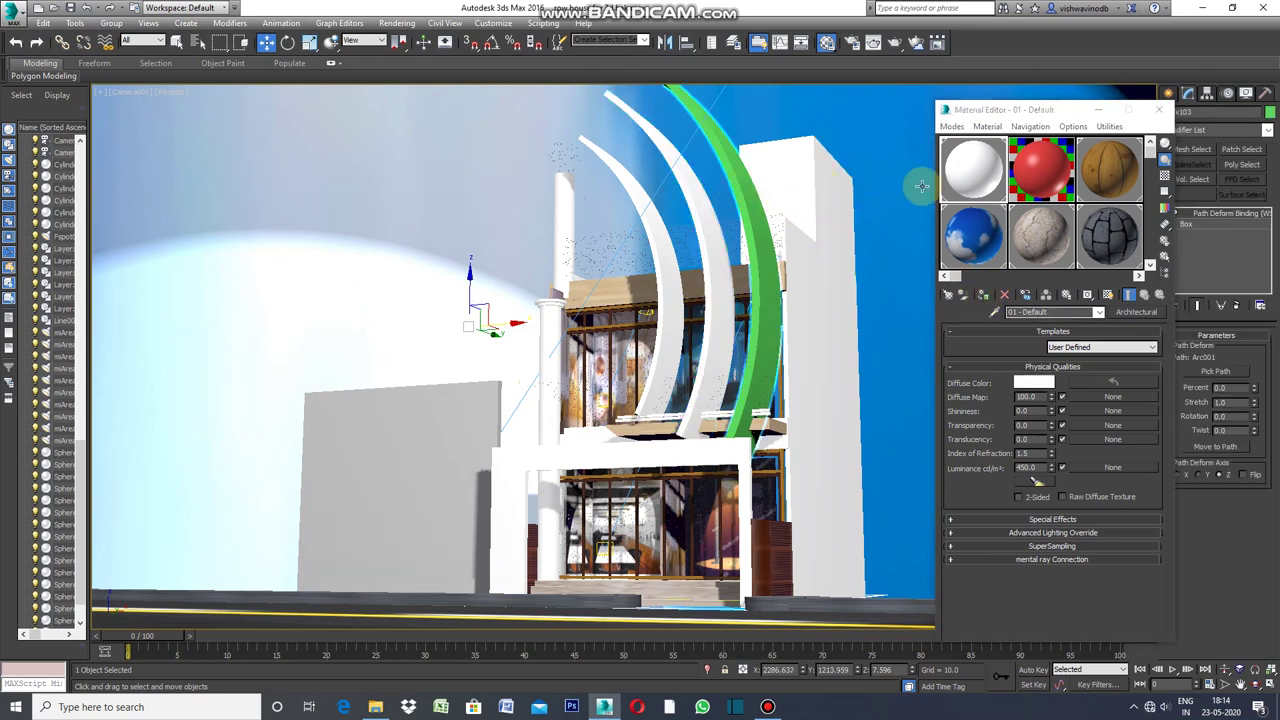
{"action": "left_click", "coordinate": [984, 294]}
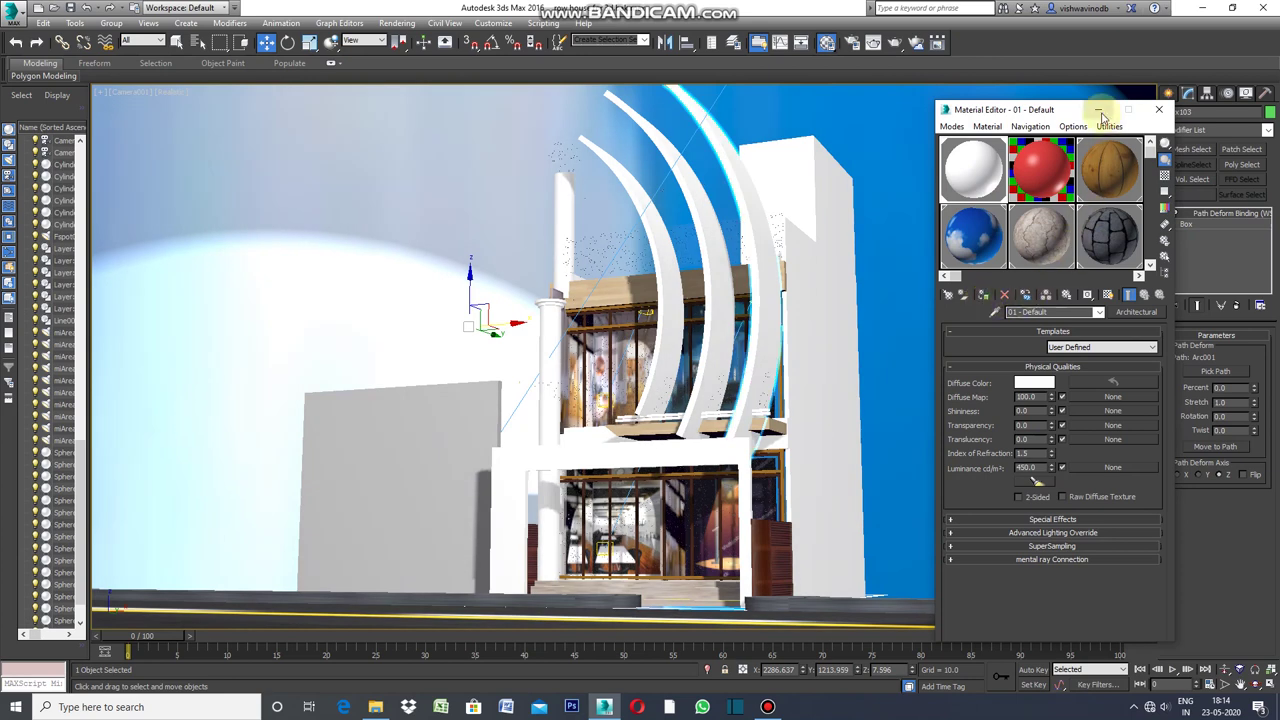
{"action": "left_click", "coordinate": [1158, 109]}
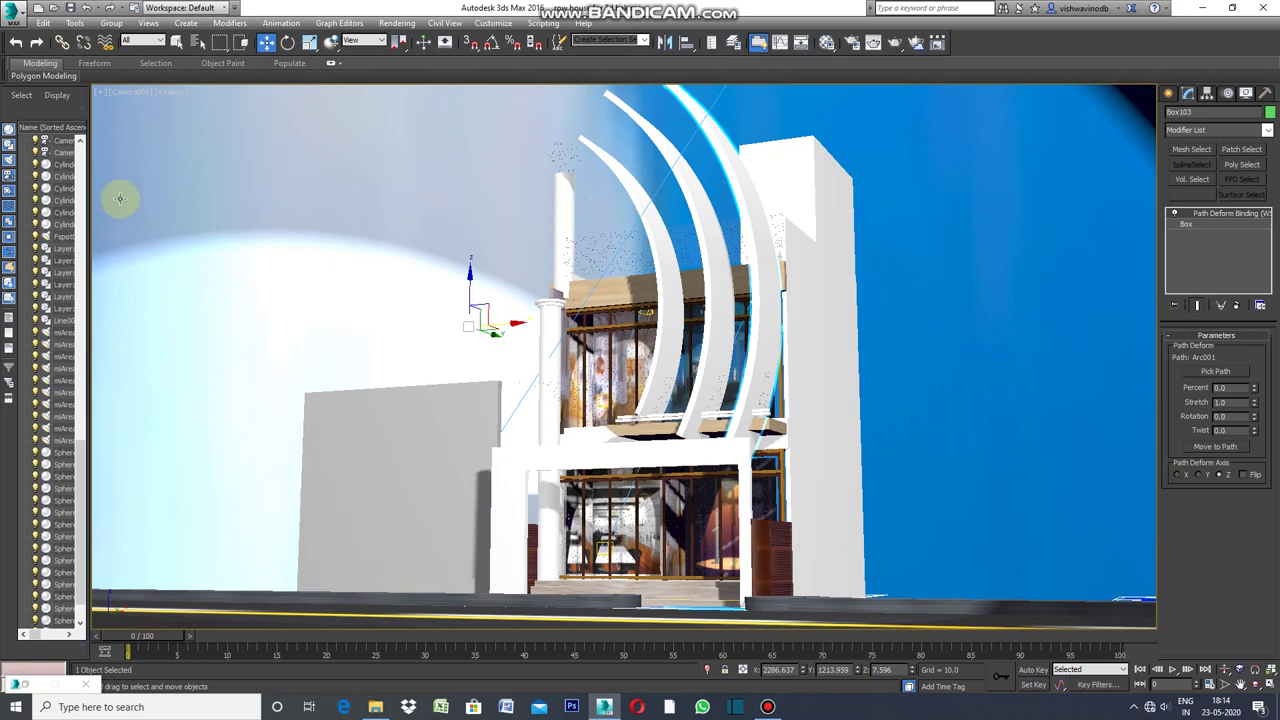
{"action": "left_click", "coordinate": [100, 91]}
Restore the layout, maximize the Front view and zoom around the building.
{"action": "left_click", "coordinate": [127, 110]}
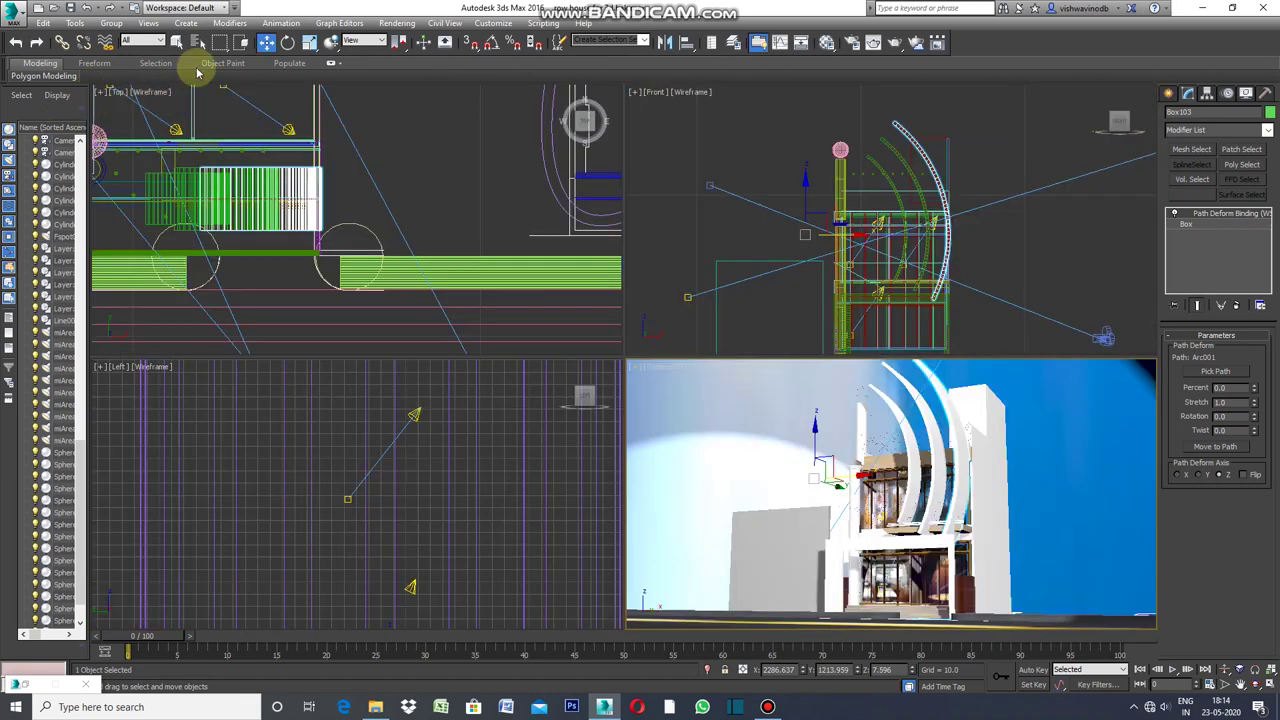
{"action": "left_click", "coordinate": [634, 93]}
{"action": "left_click", "coordinate": [645, 105]}
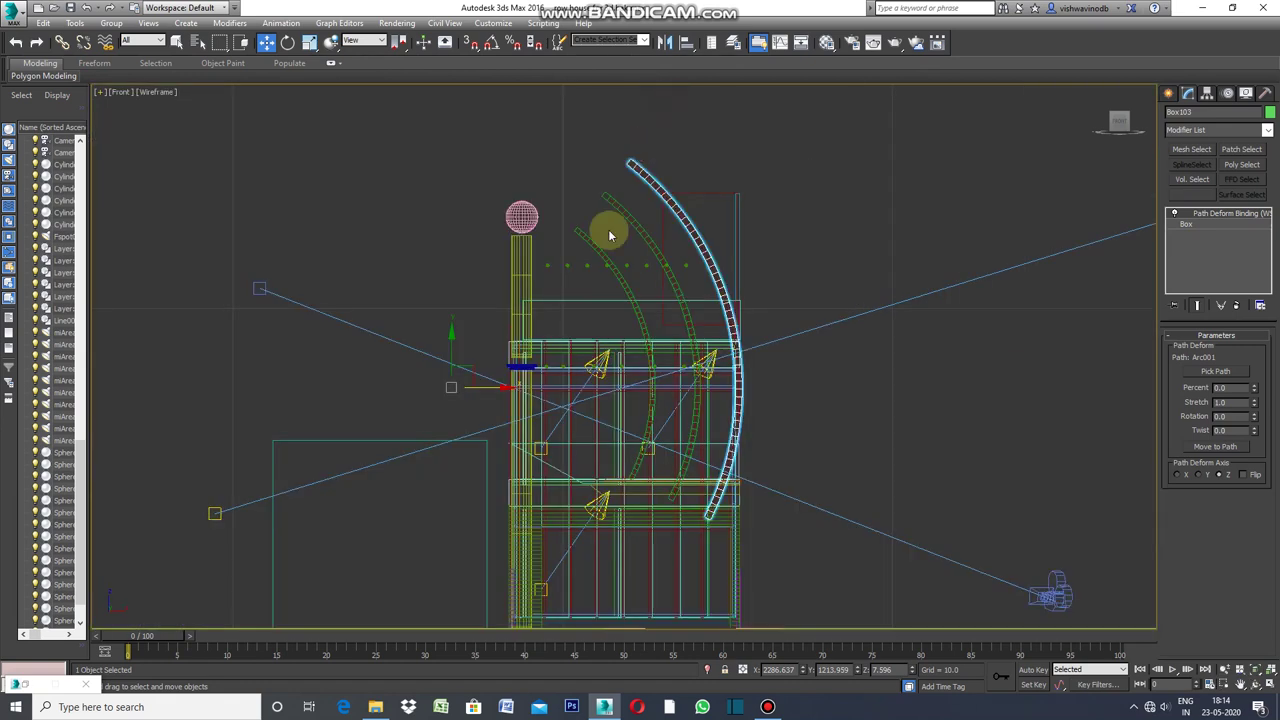
{"action": "scroll", "coordinate": [363, 176], "scroll_direction": "down", "scroll_amount": 3}
{"action": "scroll", "coordinate": [490, 340], "scroll_direction": "up", "scroll_amount": 3}
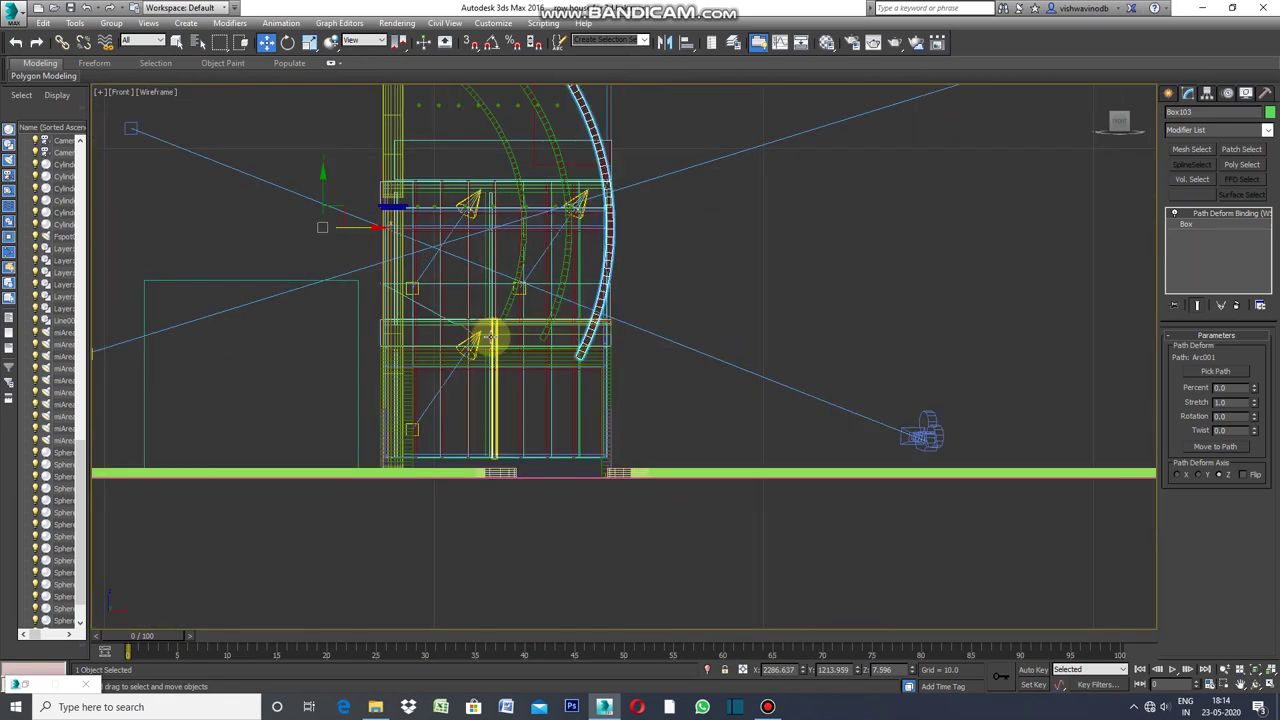
{"action": "scroll", "coordinate": [514, 343], "scroll_direction": "down", "scroll_amount": 1}
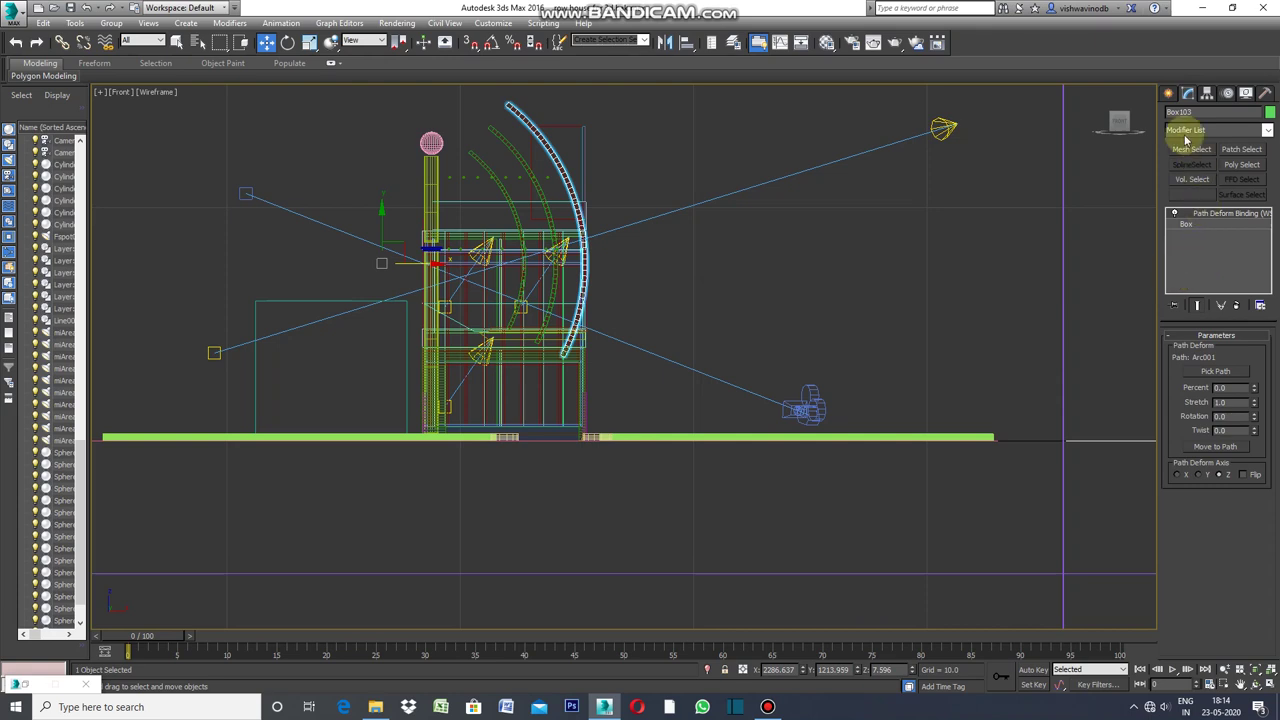
{"action": "left_click", "coordinate": [1169, 95]}
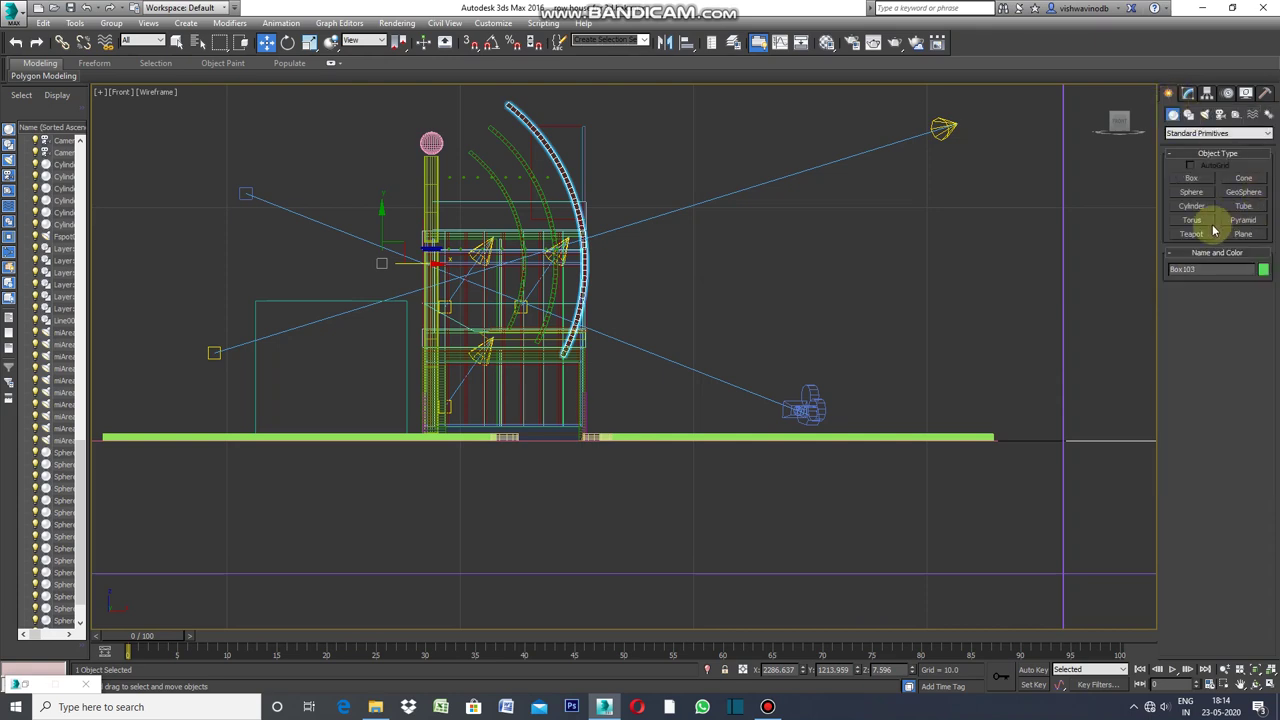
Start Line006 with the Line tool, placing five stepped corner points across the facade.
{"action": "left_click", "coordinate": [1188, 114]}
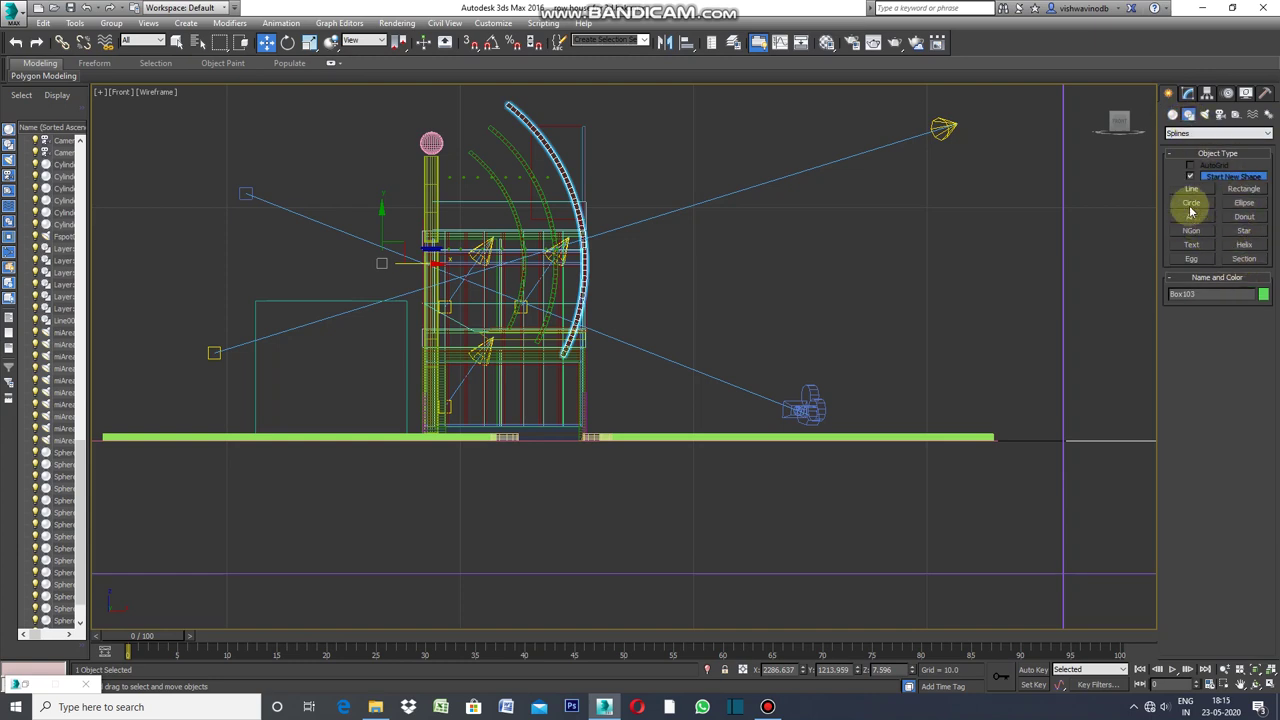
{"action": "left_click", "coordinate": [1192, 190]}
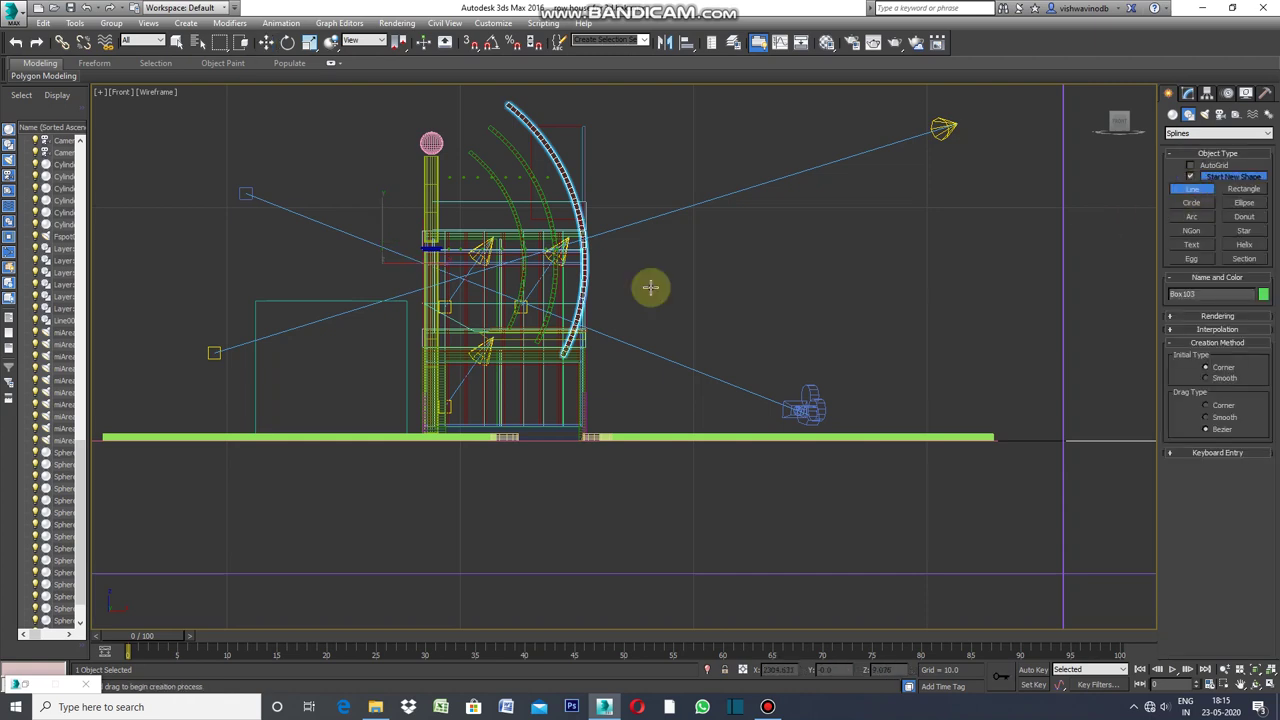
{"action": "scroll", "coordinate": [467, 327], "scroll_direction": "up", "scroll_amount": 2}
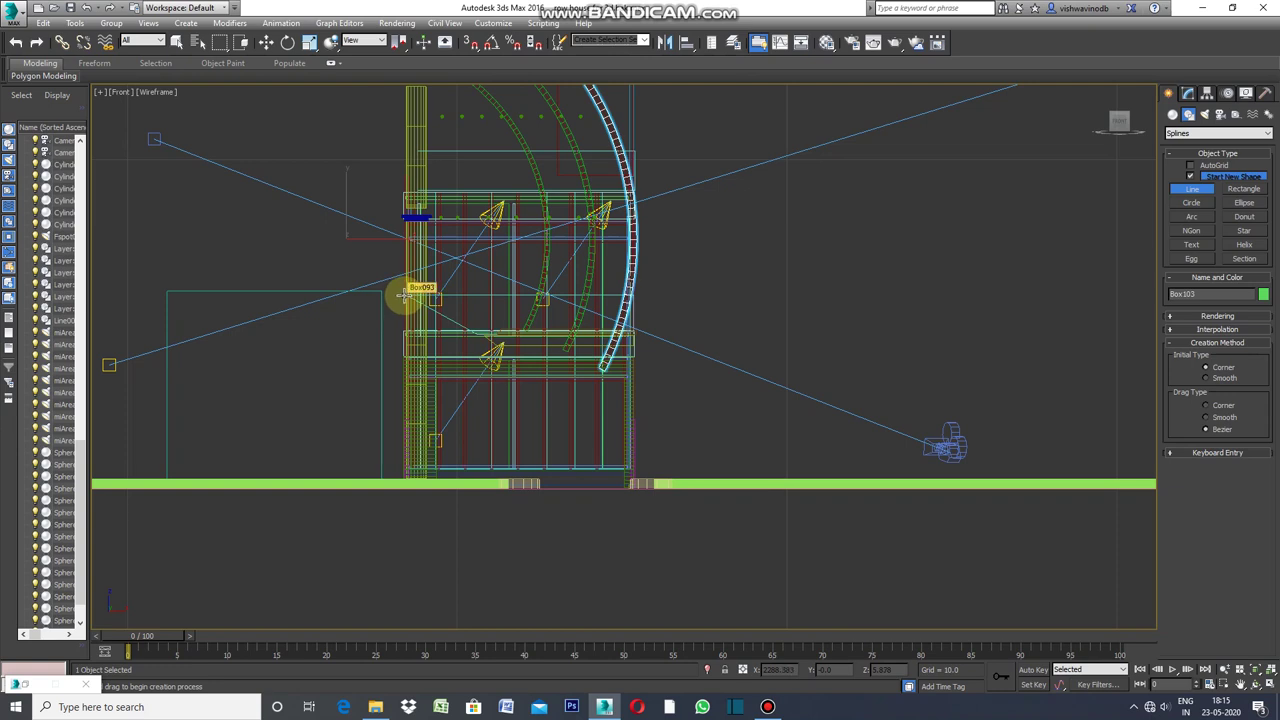
{"action": "left_click", "coordinate": [403, 295]}
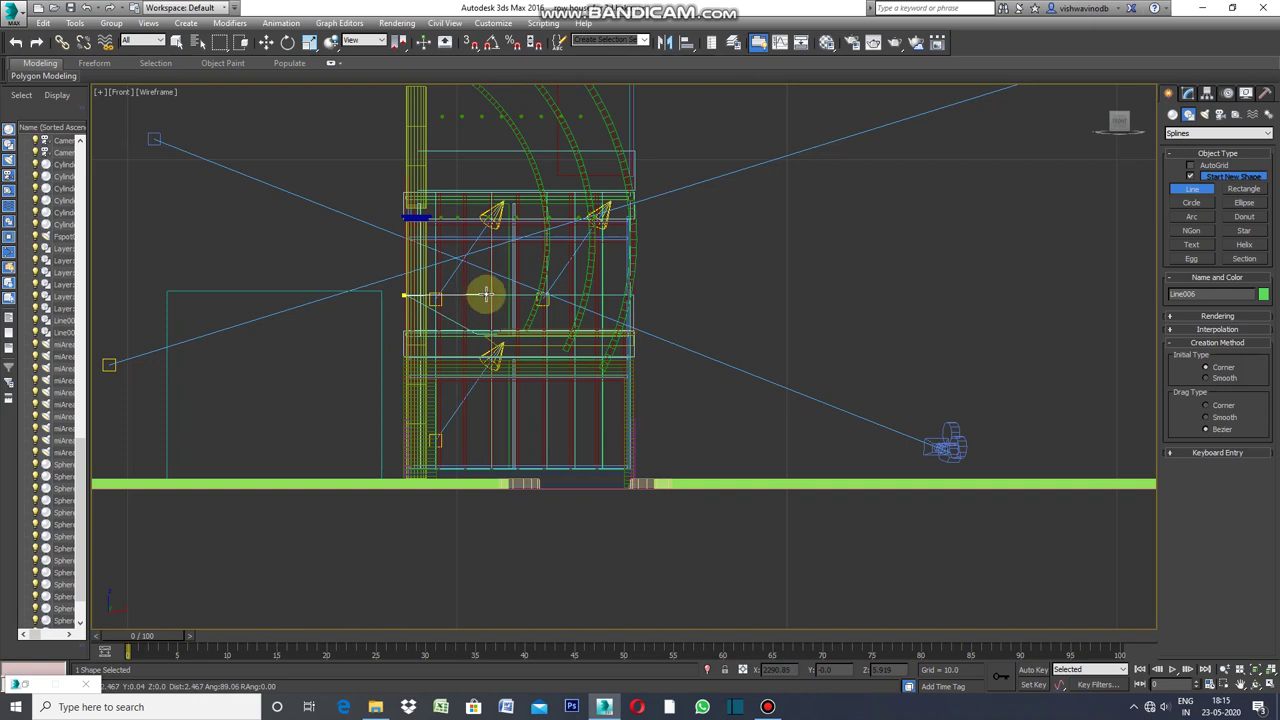
{"action": "left_click", "coordinate": [491, 294]}
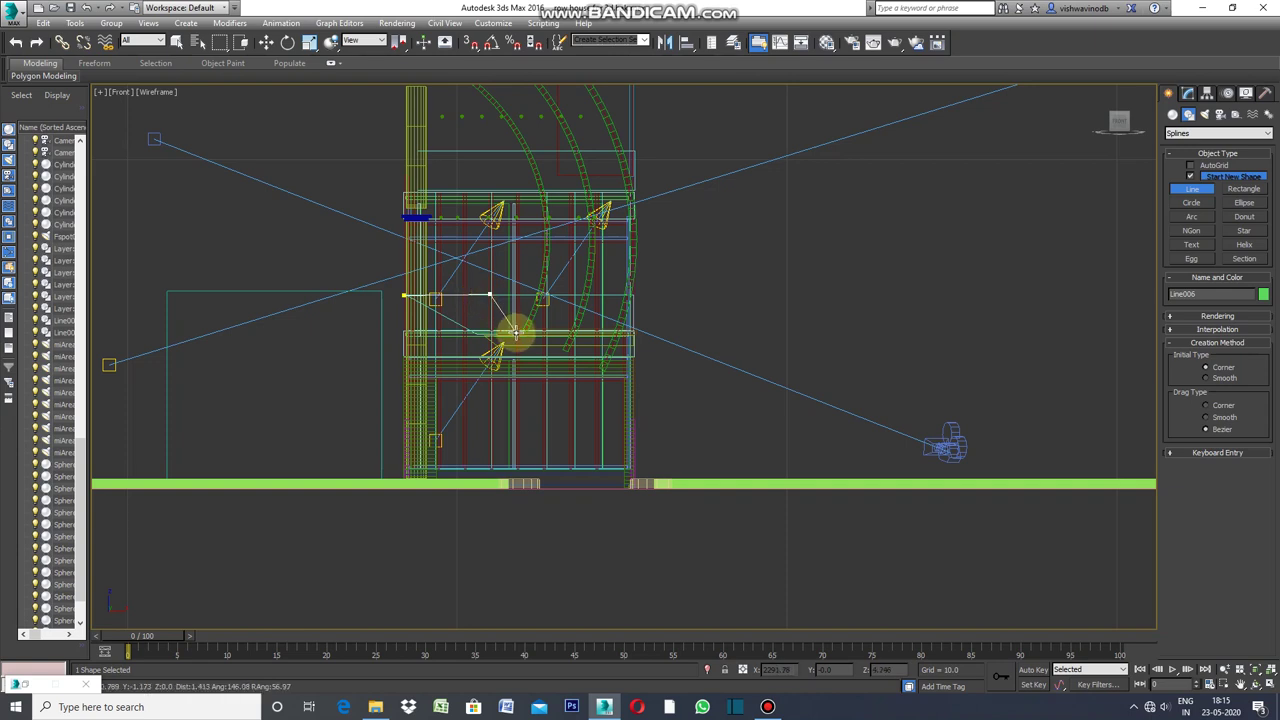
{"action": "left_click", "coordinate": [515, 332]}
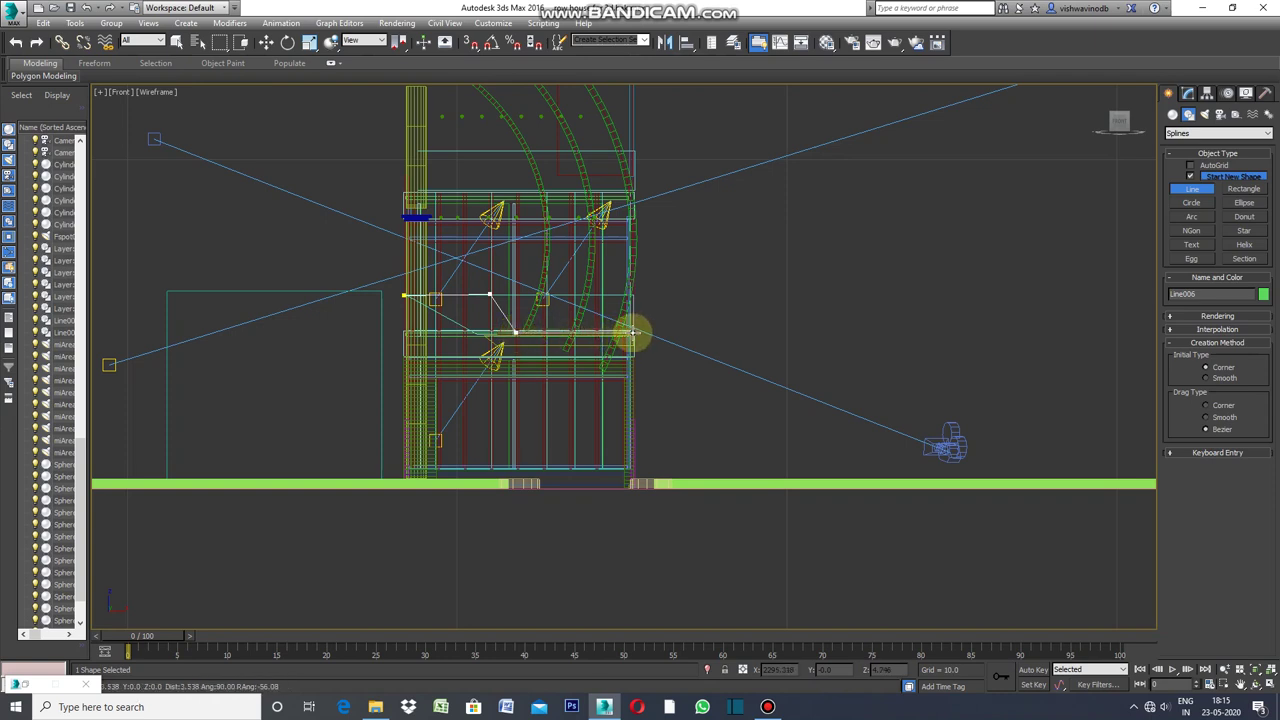
{"action": "left_click", "coordinate": [633, 332]}
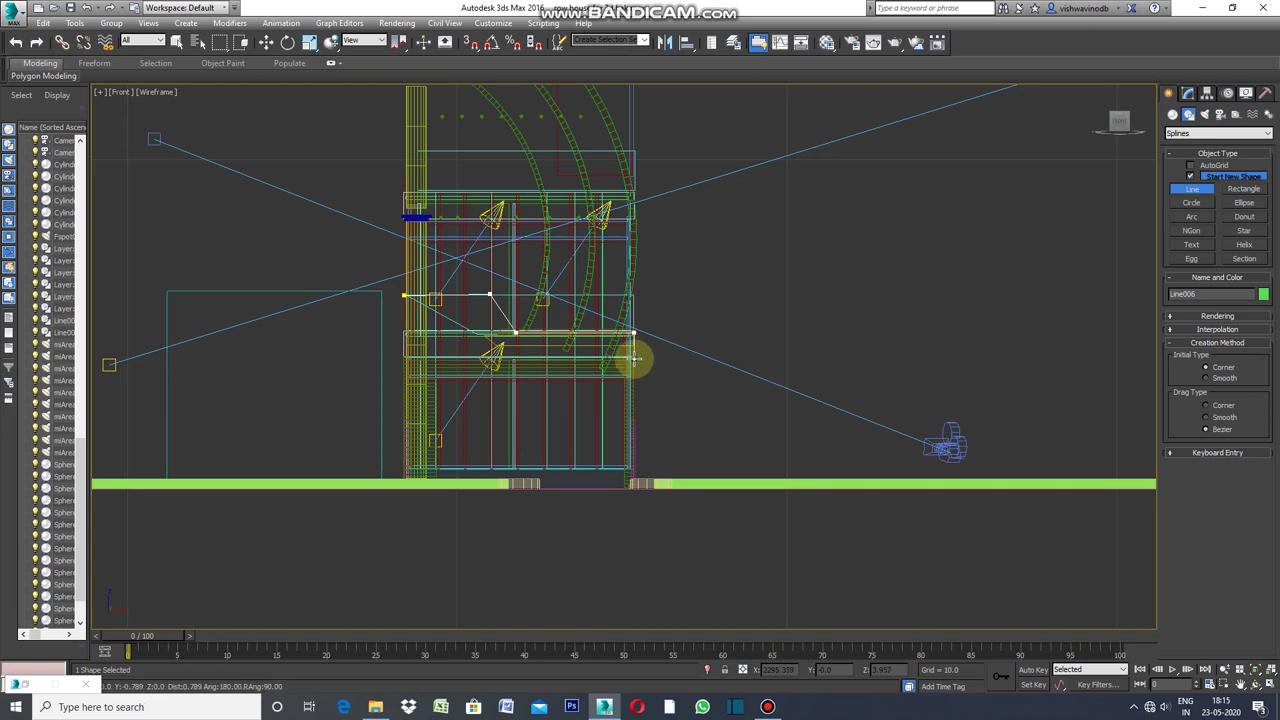
{"action": "left_click", "coordinate": [634, 357]}
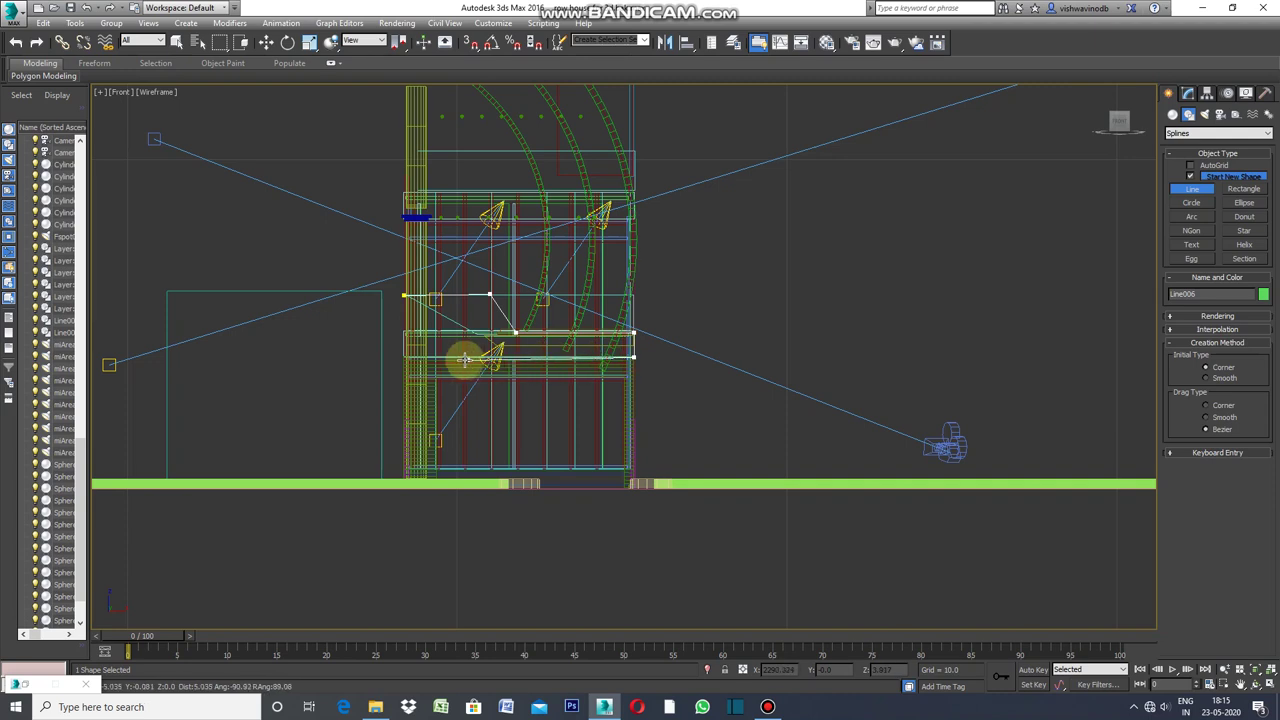
Place the remaining profile corners and close Line006 at its first vertex.
{"action": "left_click", "coordinate": [404, 357]}
{"action": "left_click", "coordinate": [404, 334]}
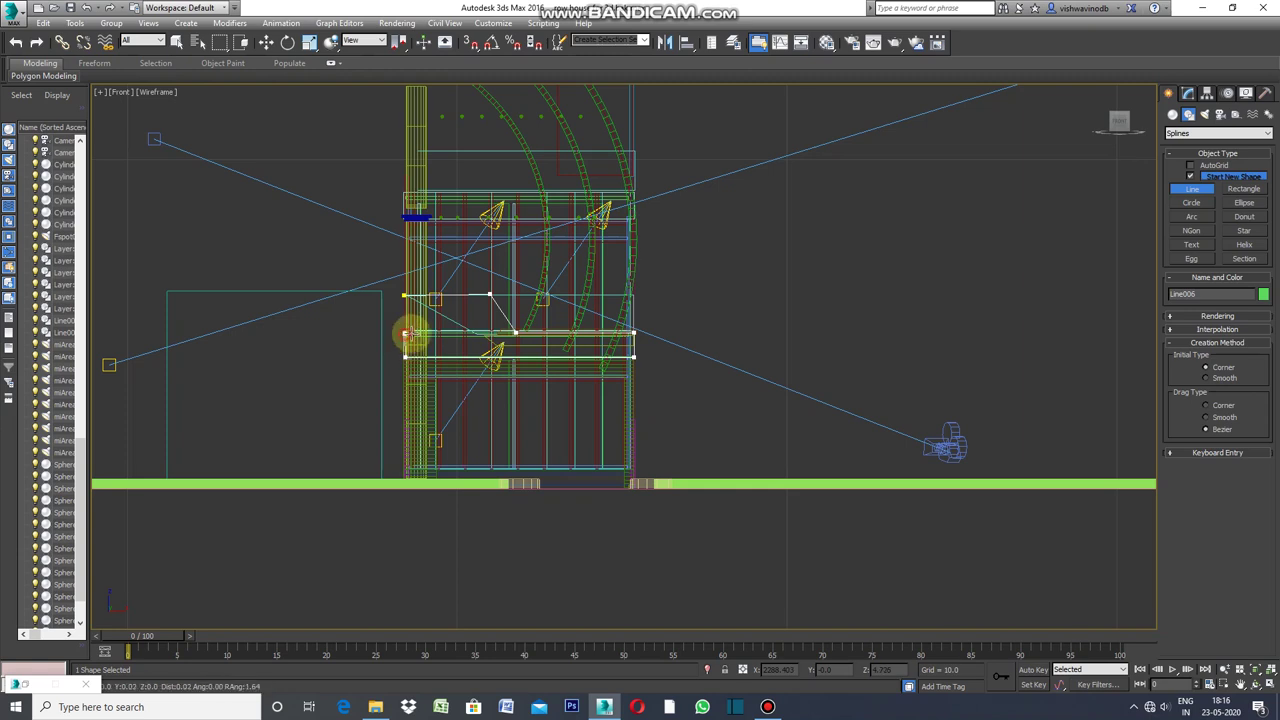
{"action": "left_click", "coordinate": [484, 332]}
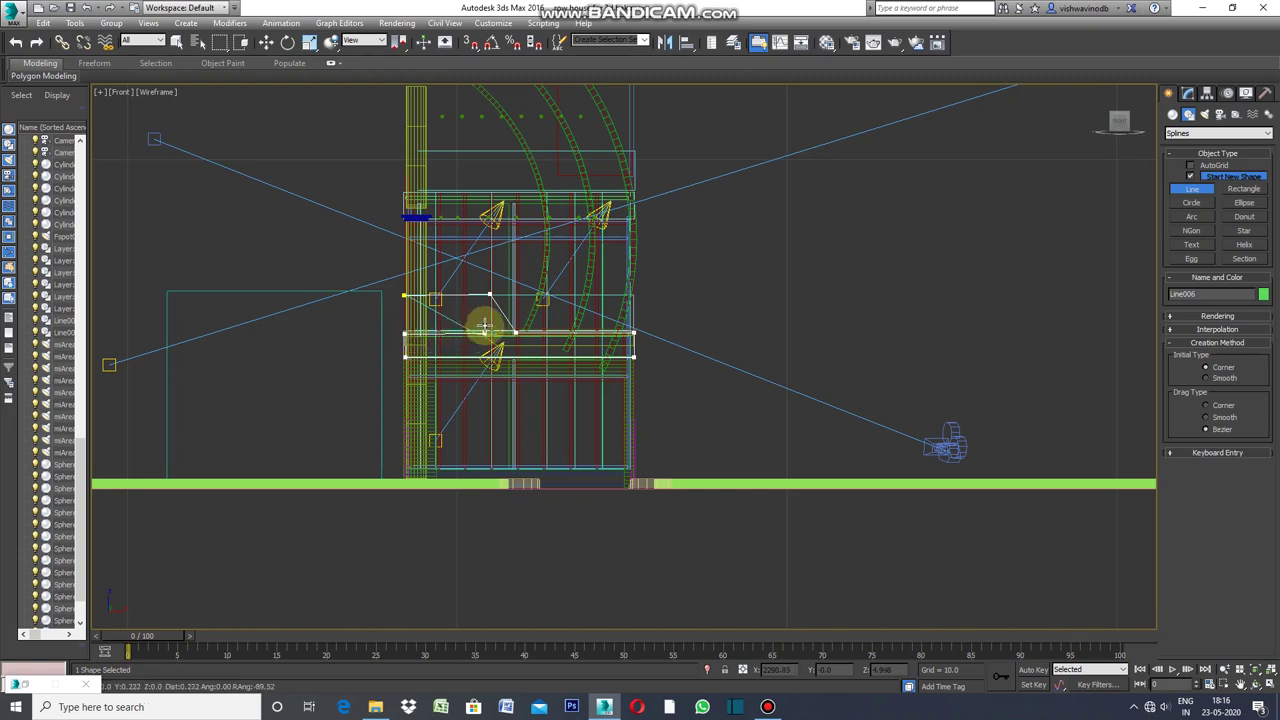
{"action": "left_click", "coordinate": [484, 325]}
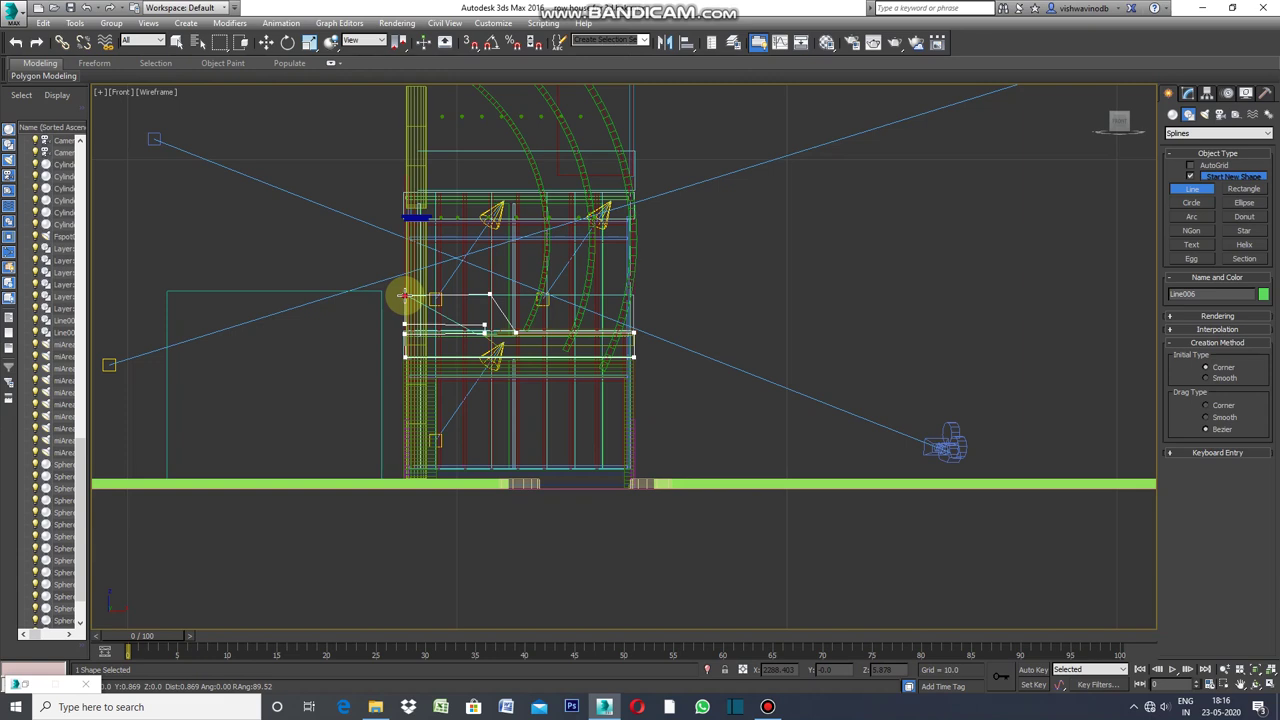
{"action": "left_click", "coordinate": [403, 295]}
{"action": "left_click", "coordinate": [615, 393]}
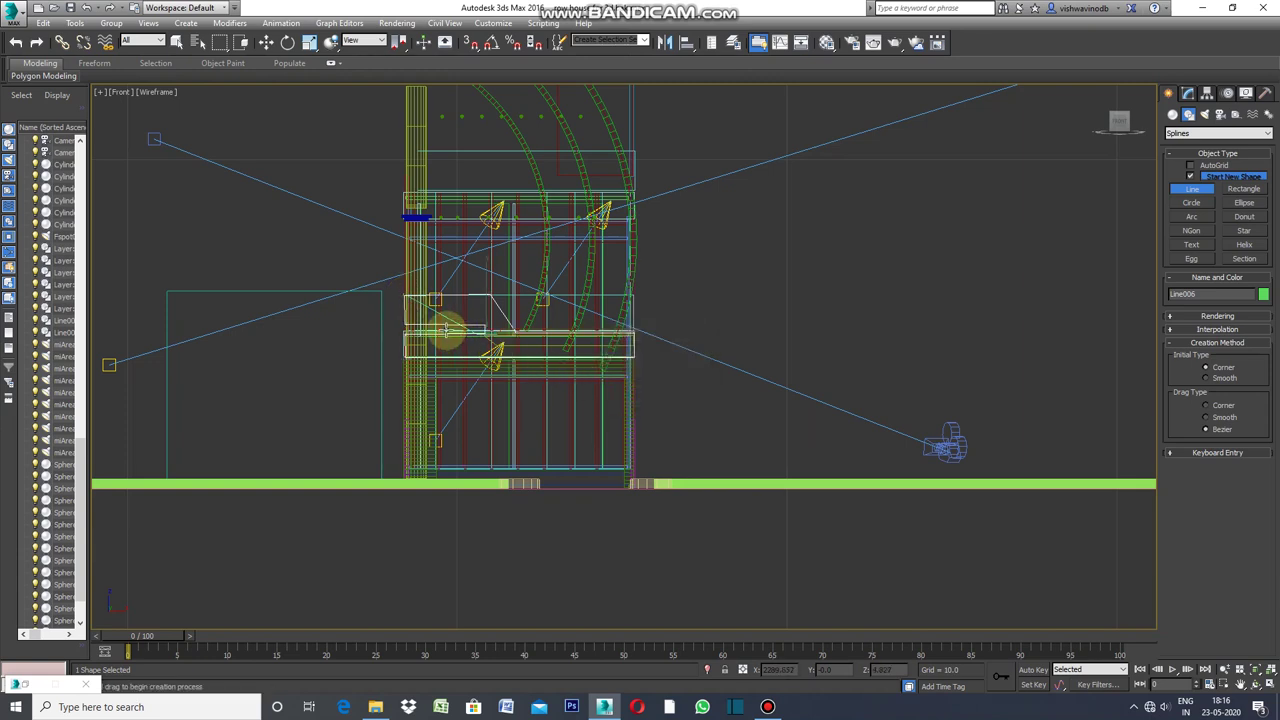
{"action": "scroll", "coordinate": [447, 333], "scroll_direction": "up", "scroll_amount": 4}
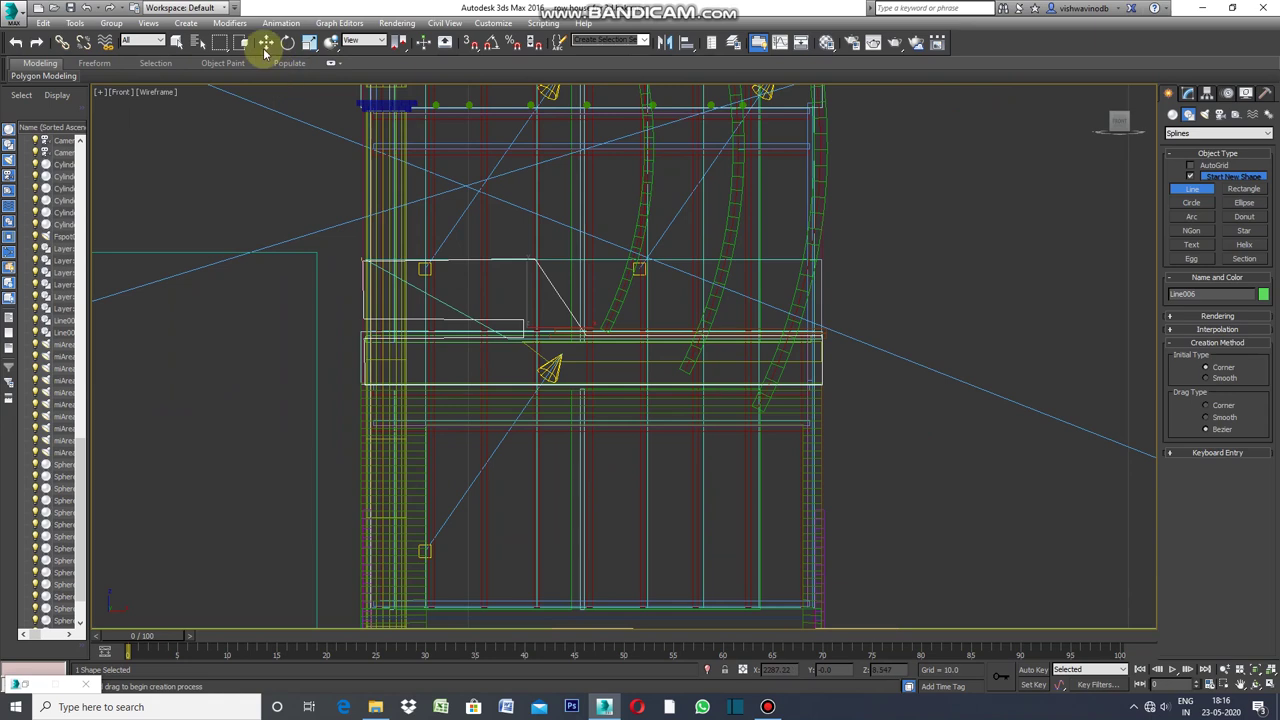
Add an Edit Spline modifier to Line006 and switch to Vertex level.
{"action": "left_click", "coordinate": [231, 23]}
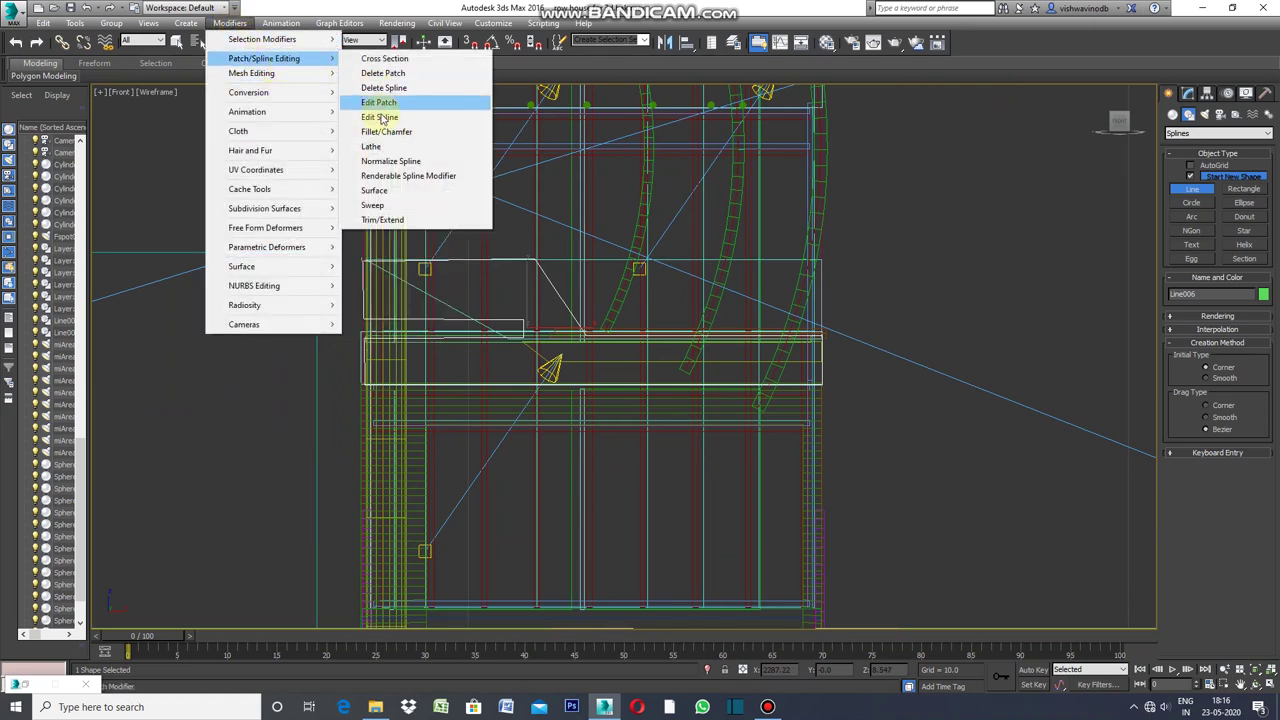
{"action": "mouse_move", "coordinate": [264, 58]}
{"action": "left_click", "coordinate": [382, 118]}
{"action": "left_click", "coordinate": [1198, 352]}
{"action": "left_click", "coordinate": [664, 347]}
{"action": "scroll", "coordinate": [382, 272], "scroll_direction": "up", "scroll_amount": 2}
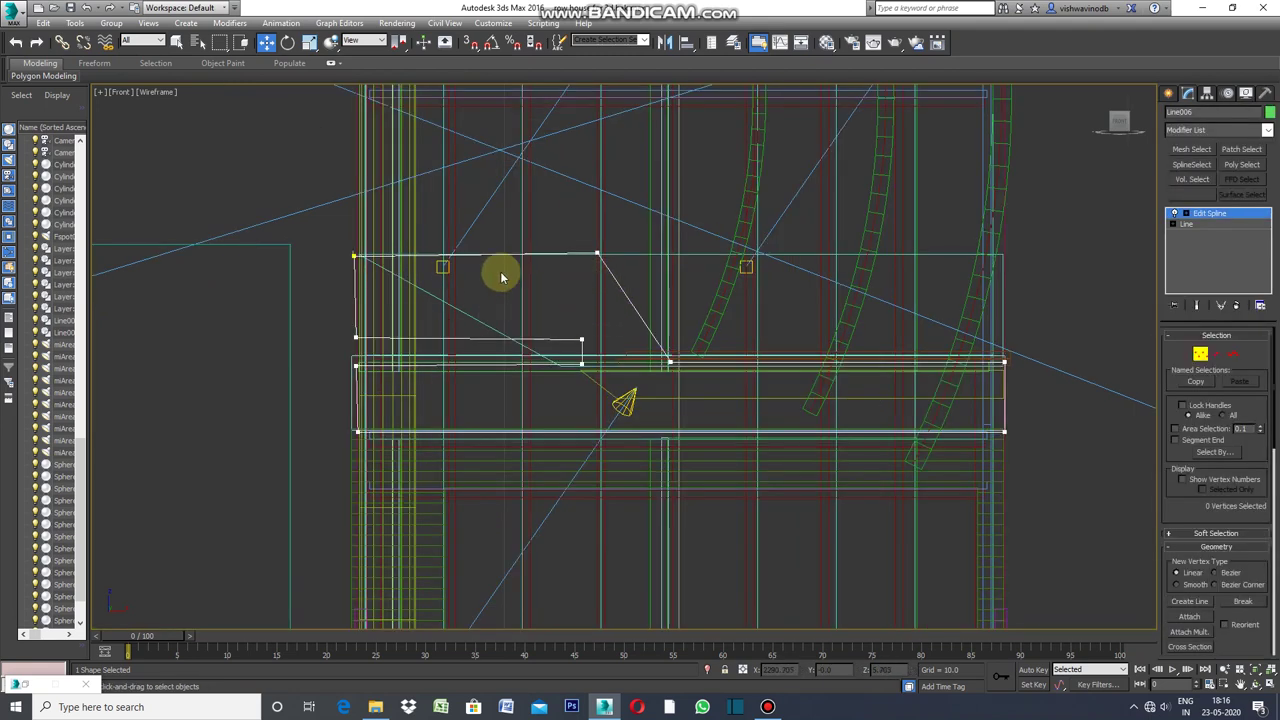
Nudge the profile's top-left vertex slightly right into alignment.
{"action": "left_click", "coordinate": [351, 262]}
{"action": "left_click_drag", "start_coordinate": [386, 256], "coordinate": [387, 256]}
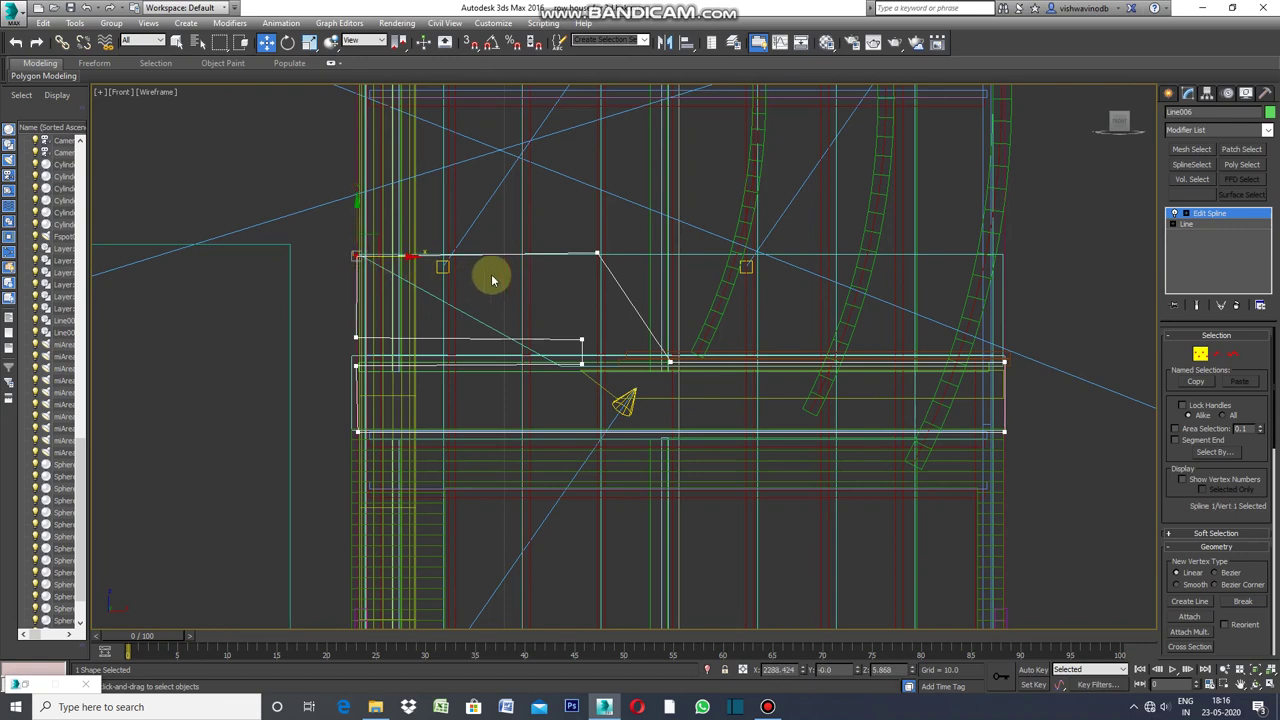
{"action": "left_click_drag", "start_coordinate": [394, 256], "coordinate": [397, 256]}
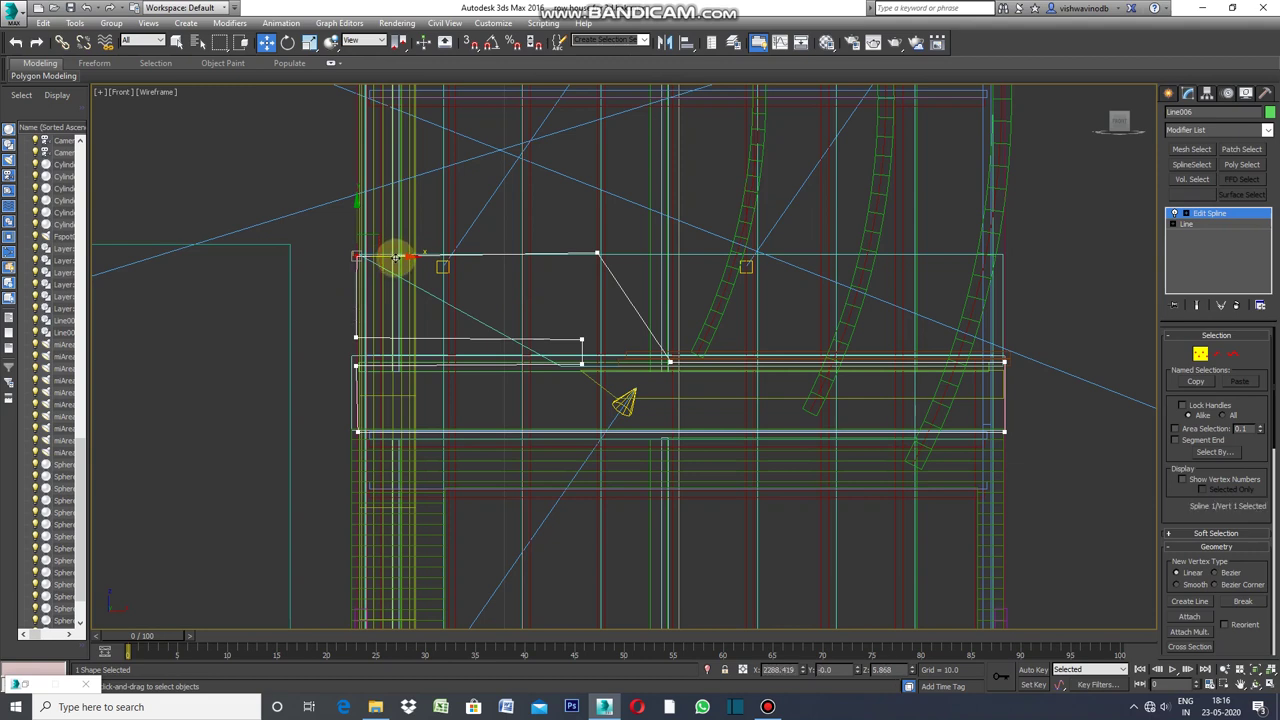
{"action": "left_click_drag", "start_coordinate": [394, 258], "coordinate": [396, 258]}
{"action": "left_click", "coordinate": [538, 300]}
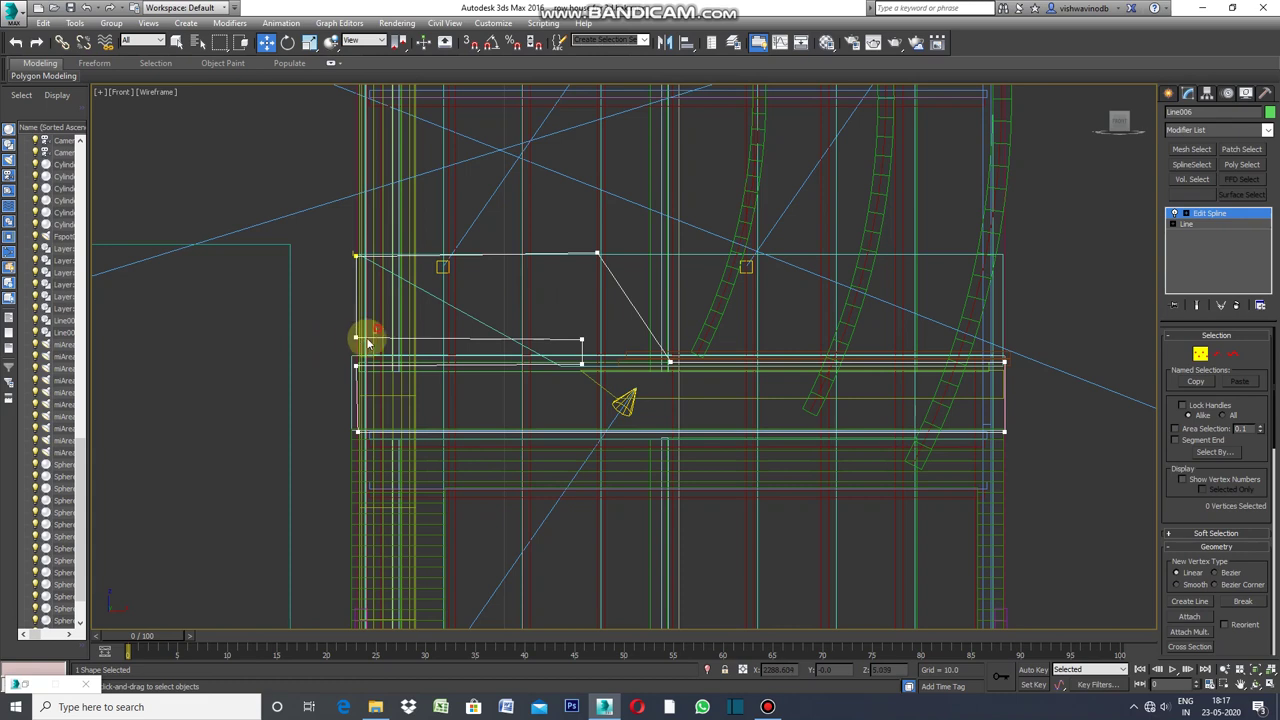
Align the lower-left step vertices vertically, then select the bottom-left corner.
{"action": "left_click", "coordinate": [355, 338]}
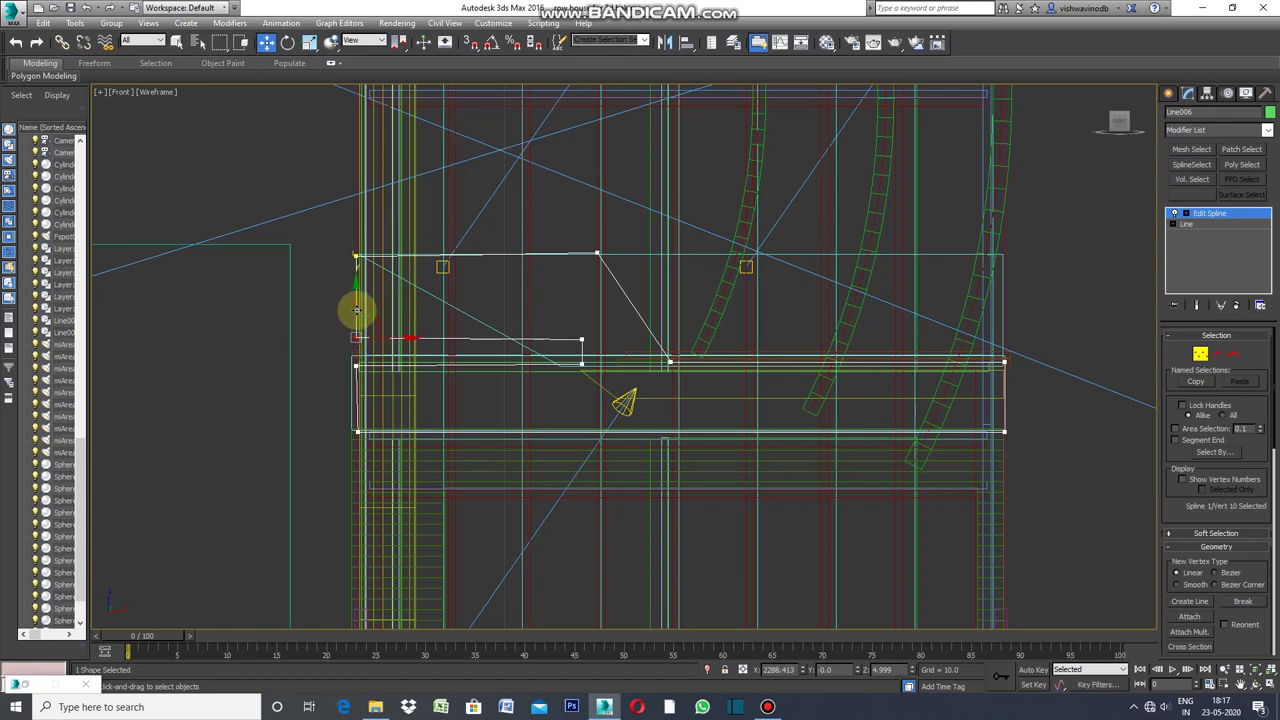
{"action": "left_click_drag", "start_coordinate": [356, 311], "coordinate": [372, 366]}
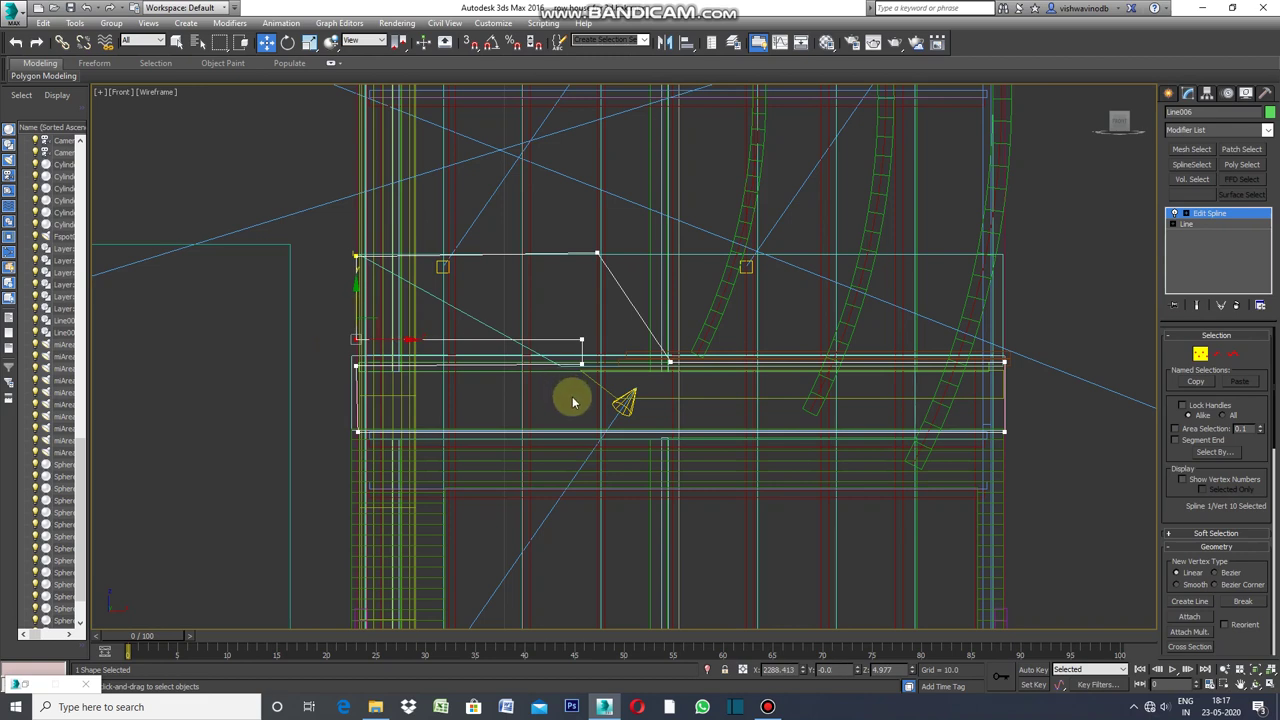
{"action": "left_click", "coordinate": [357, 365]}
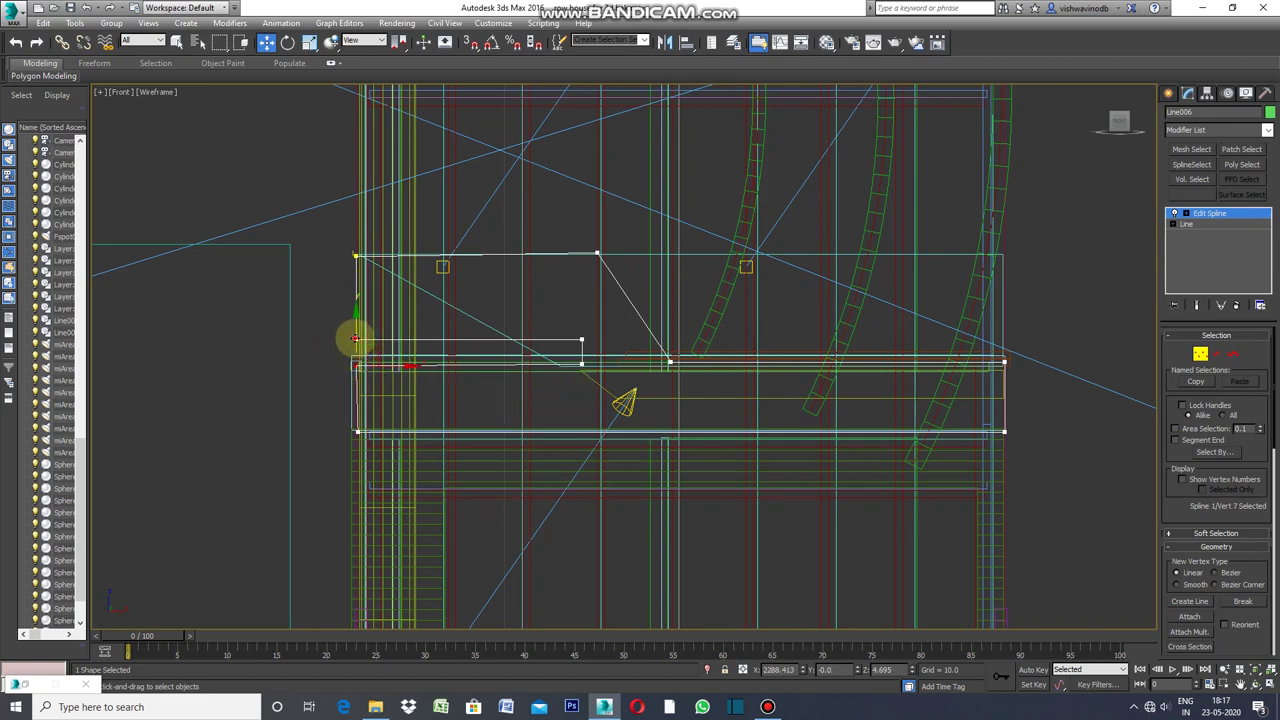
{"action": "left_click_drag", "start_coordinate": [355, 338], "coordinate": [355, 337]}
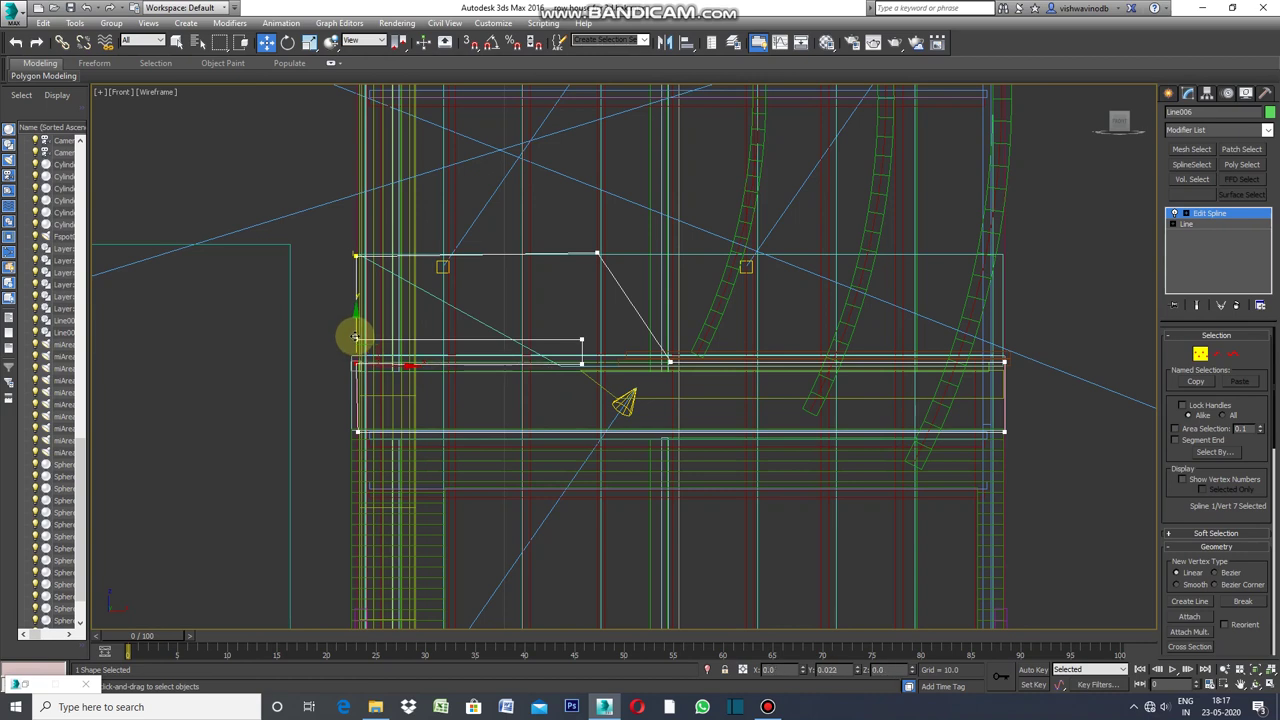
{"action": "left_click", "coordinate": [380, 380]}
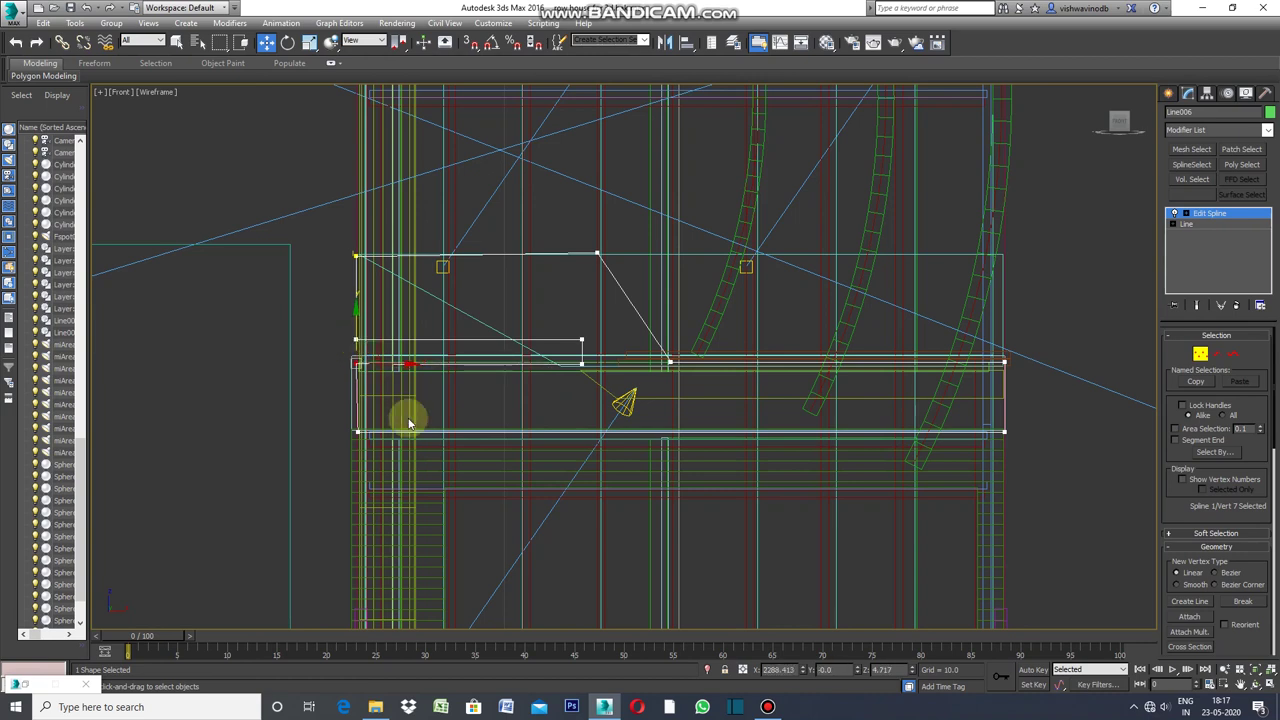
{"action": "left_click", "coordinate": [356, 433]}
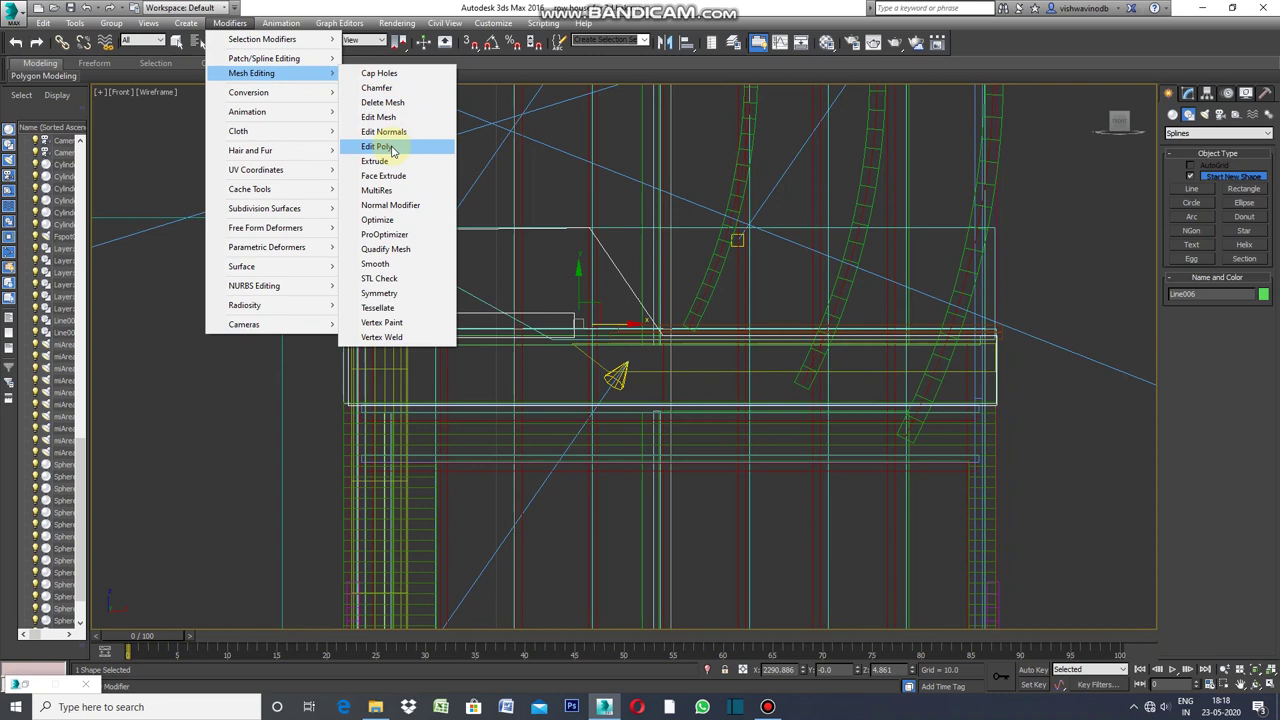
Add an Edit Poly modifier to Line006 and select its single filled polygon element.
{"action": "left_click", "coordinate": [392, 150]}
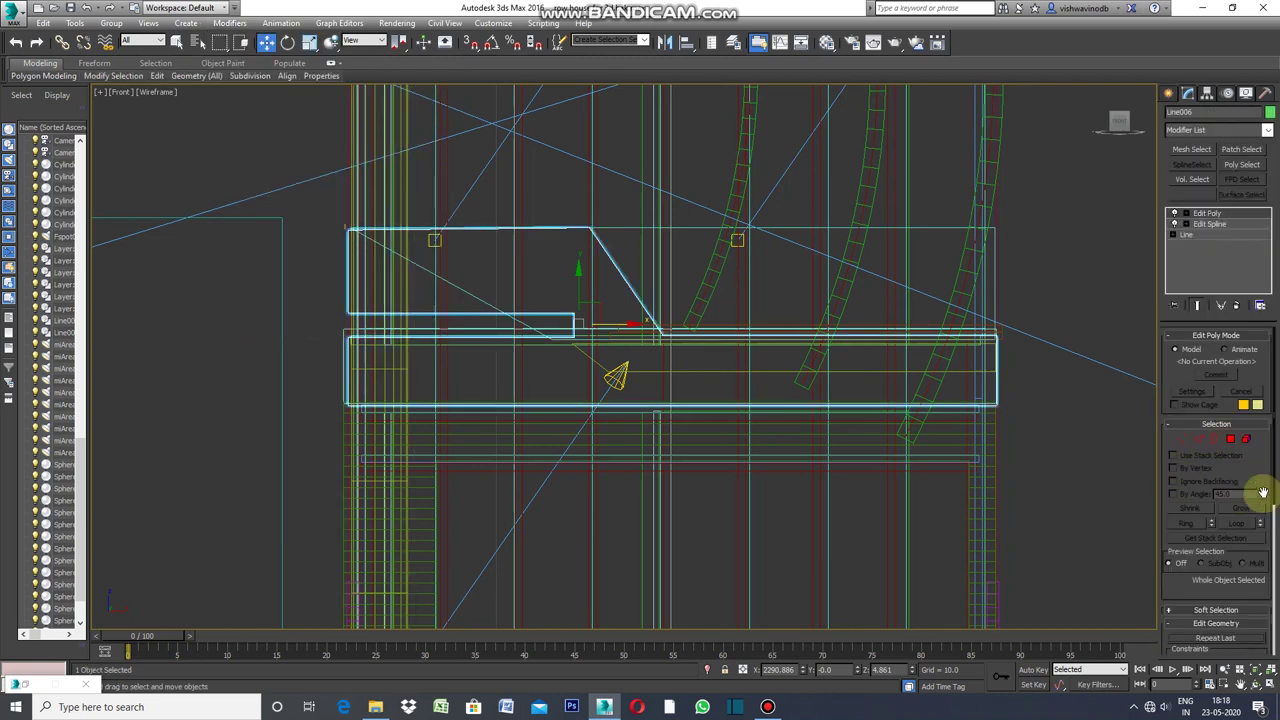
{"action": "left_click", "coordinate": [1230, 440]}
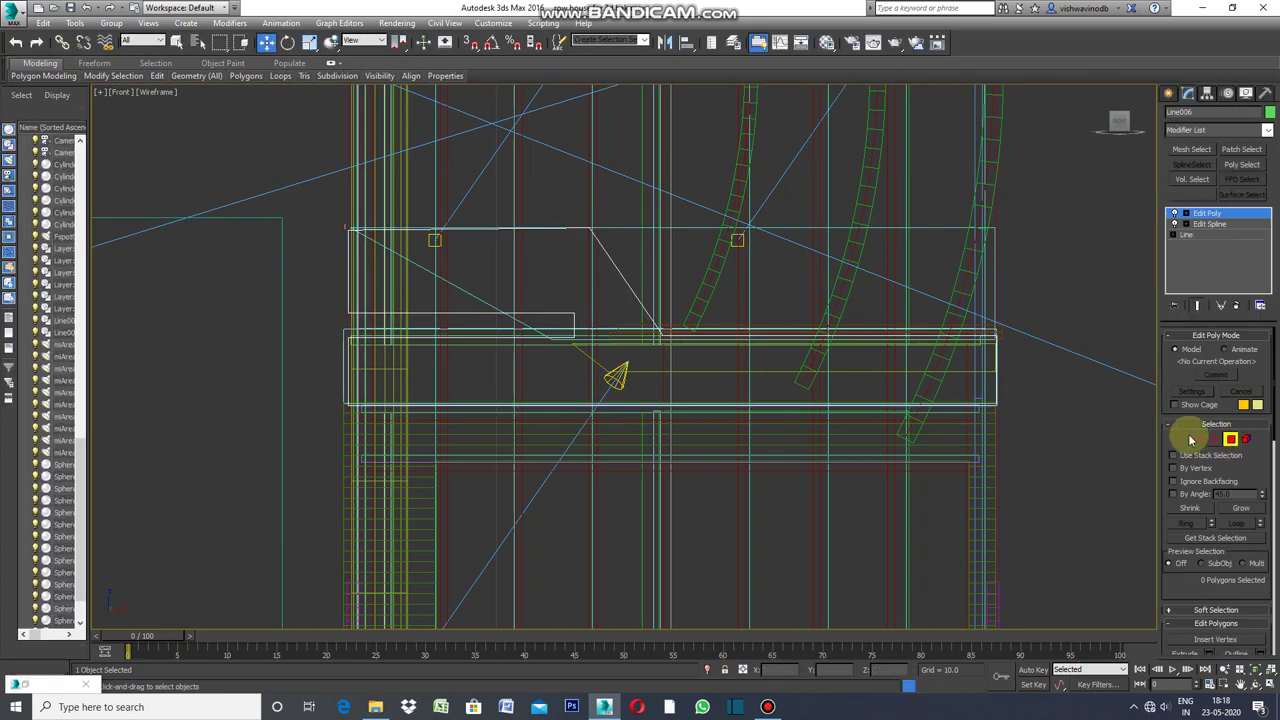
{"action": "left_click", "coordinate": [699, 365]}
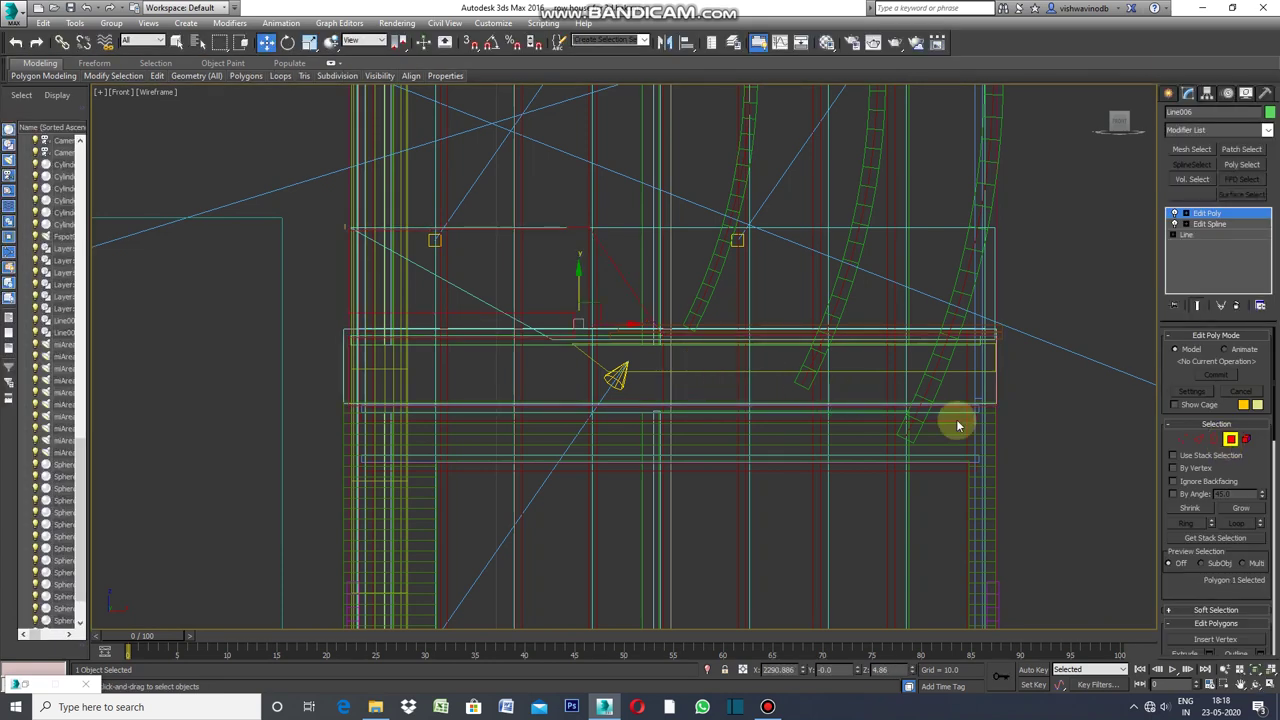
{"action": "left_click", "coordinate": [1246, 439]}
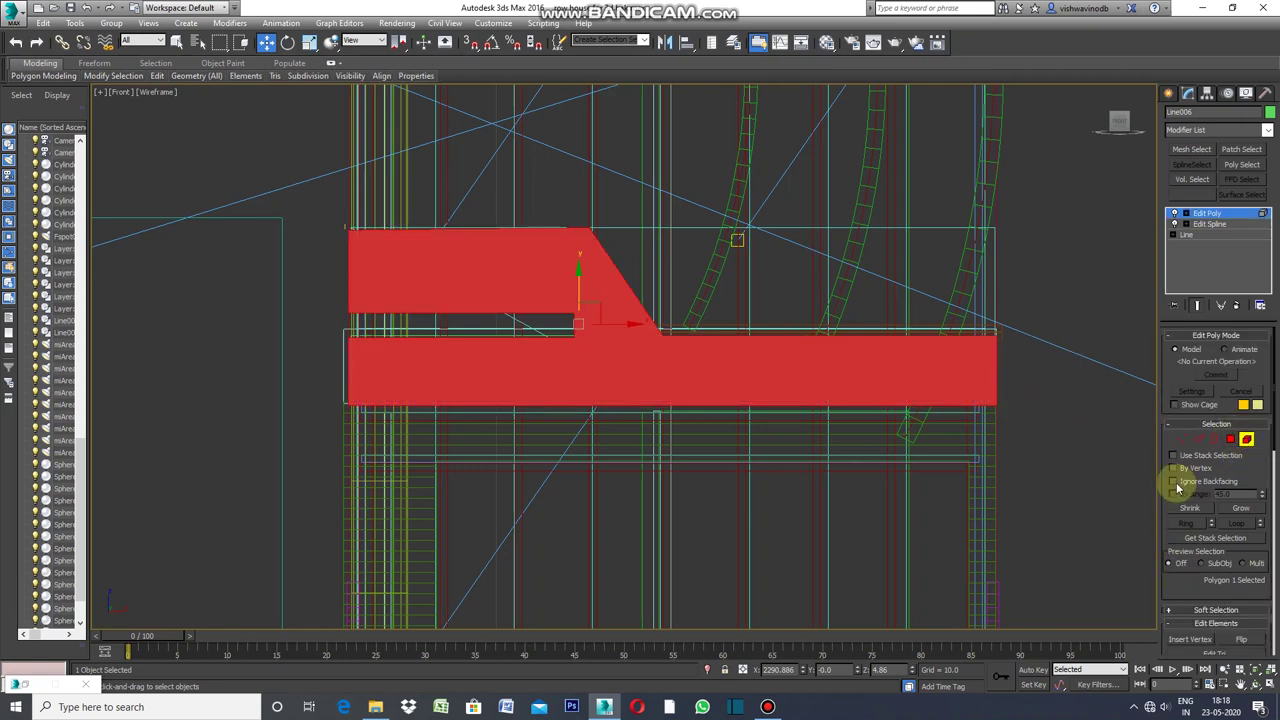
{"action": "scroll", "coordinate": [1178, 486], "scroll_direction": "down", "scroll_amount": 1}
{"action": "scroll", "coordinate": [1178, 488], "scroll_direction": "down", "scroll_amount": 1}
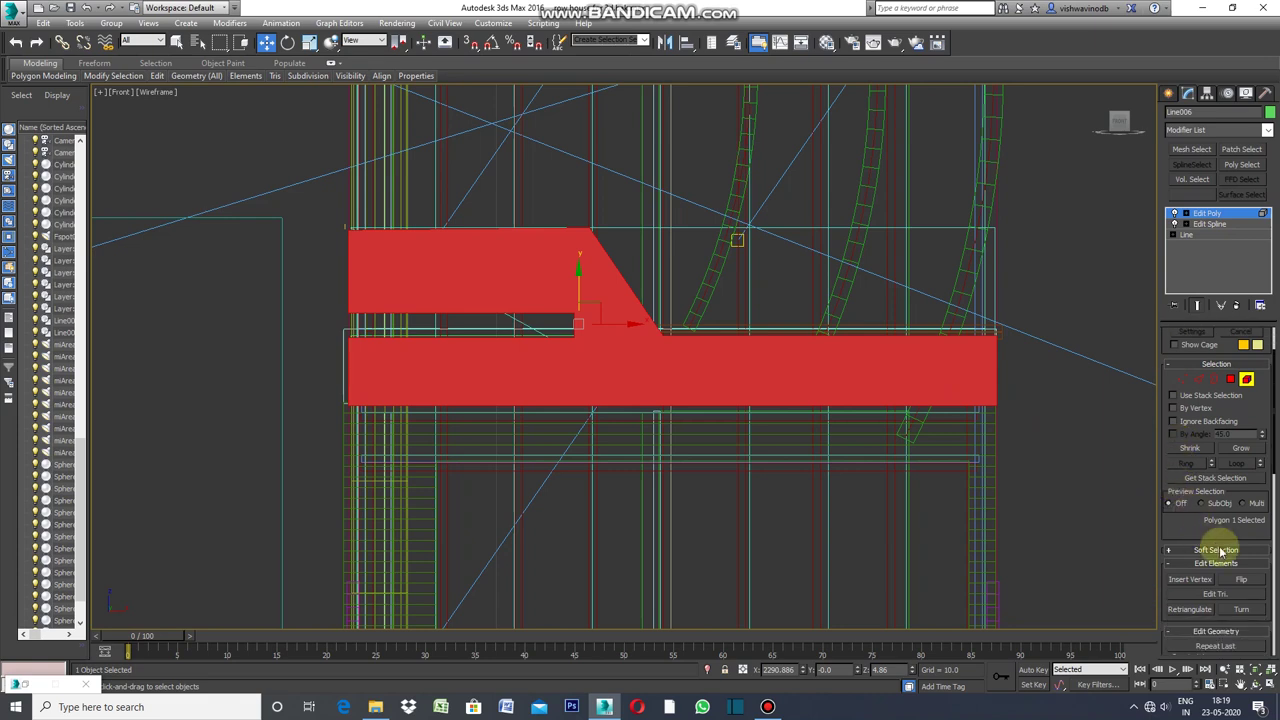
{"action": "scroll", "coordinate": [1212, 545], "scroll_direction": "down", "scroll_amount": 1}
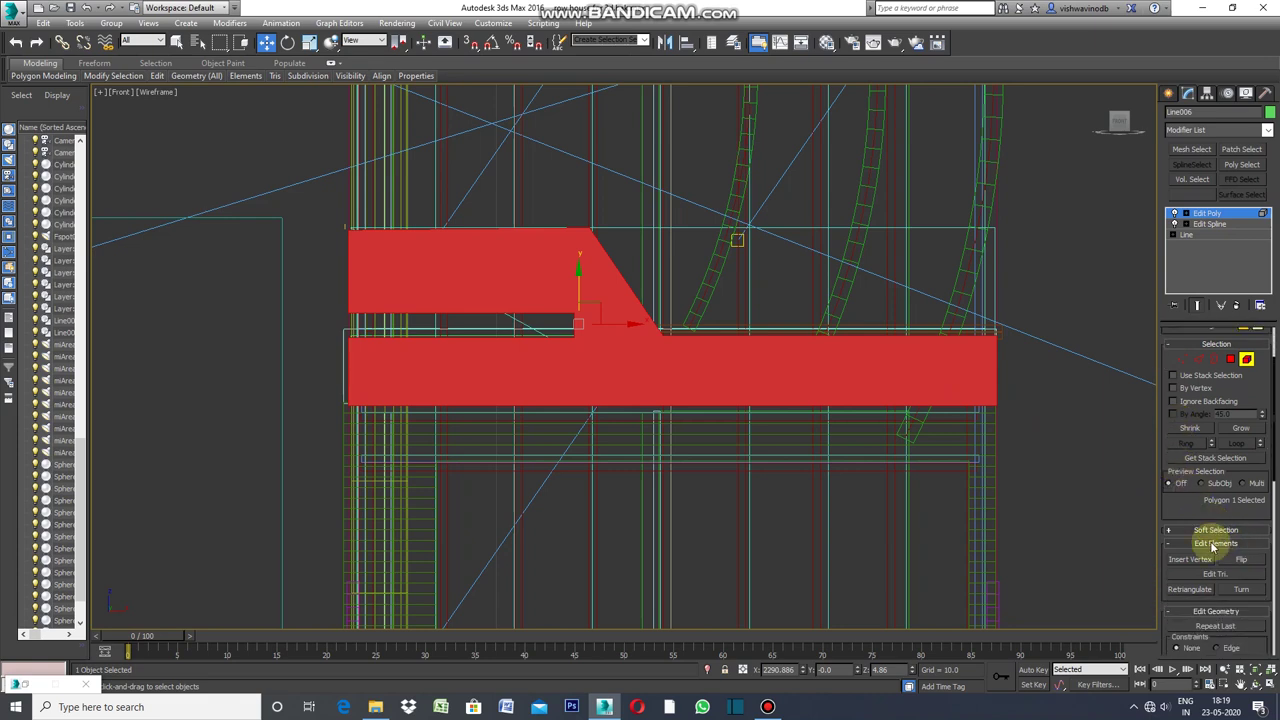
{"action": "scroll", "coordinate": [1213, 545], "scroll_direction": "down", "scroll_amount": 1}
{"action": "scroll", "coordinate": [1212, 543], "scroll_direction": "down", "scroll_amount": 1}
{"action": "scroll", "coordinate": [1210, 541], "scroll_direction": "down", "scroll_amount": 1}
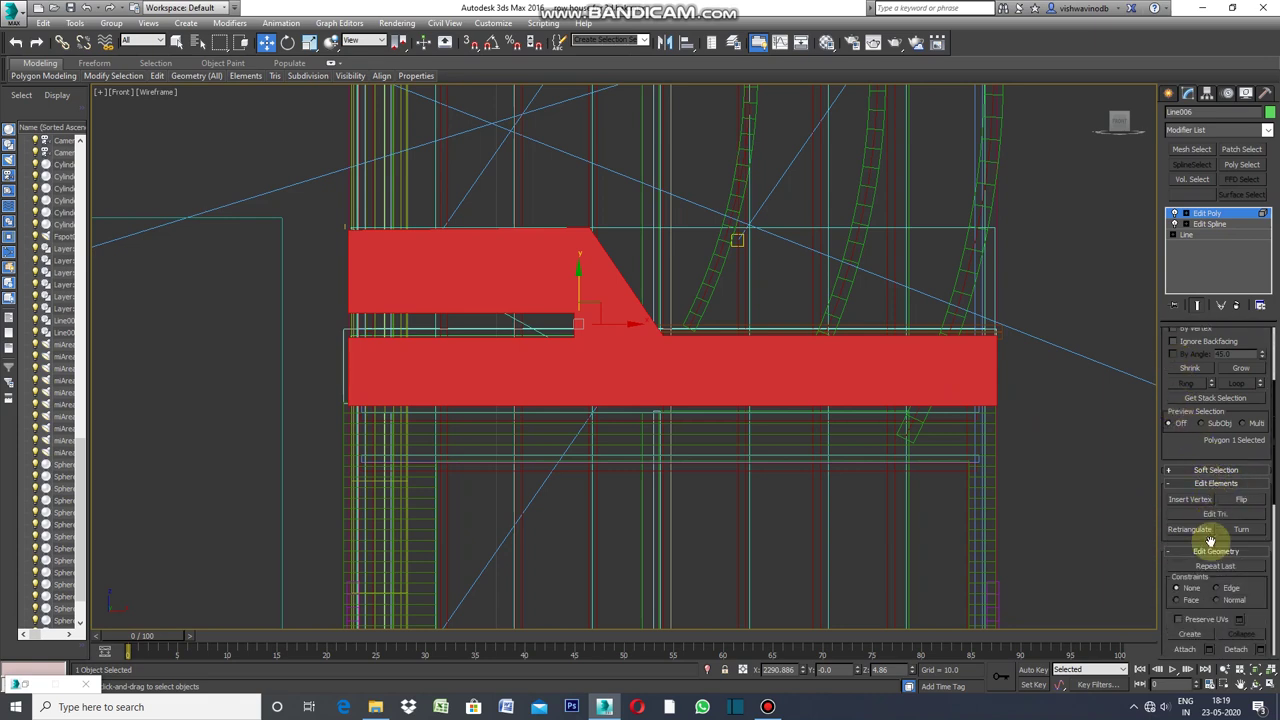
{"action": "scroll", "coordinate": [1210, 541], "scroll_direction": "down", "scroll_amount": 2}
{"action": "scroll", "coordinate": [1210, 541], "scroll_direction": "down", "scroll_amount": 2}
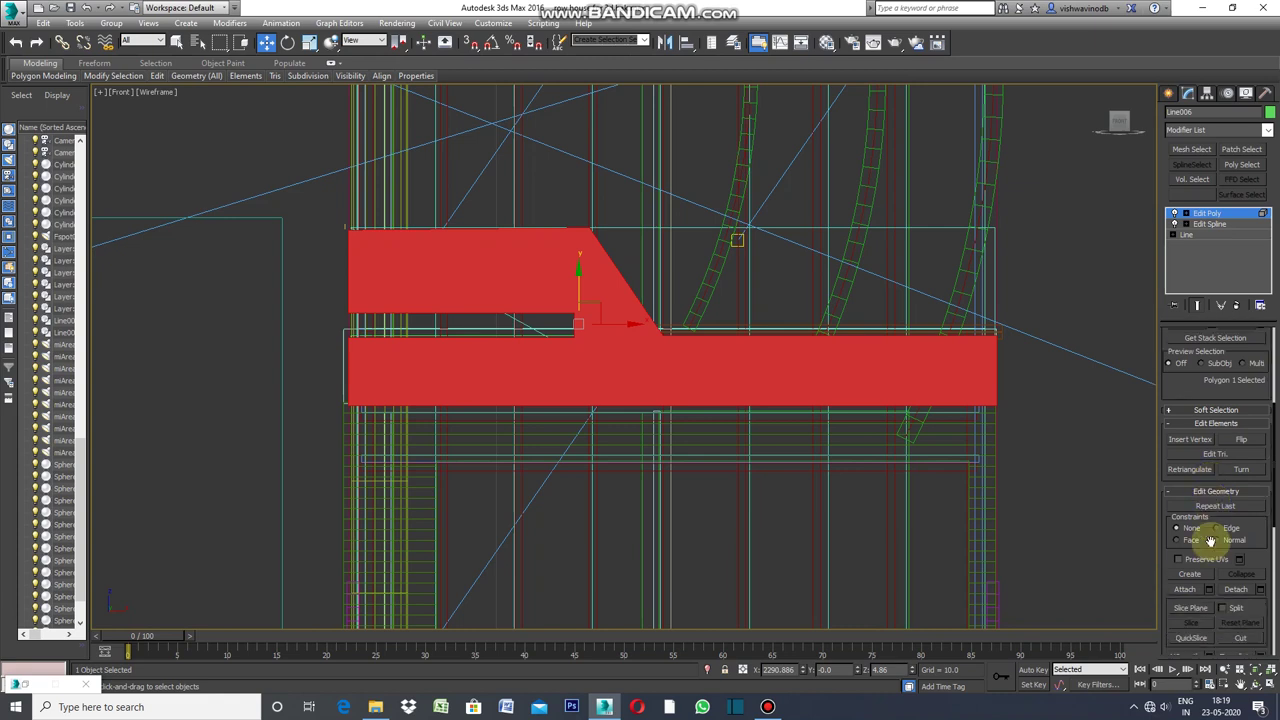
{"action": "scroll", "coordinate": [1210, 541], "scroll_direction": "down", "scroll_amount": 2}
{"action": "scroll", "coordinate": [1210, 541], "scroll_direction": "up", "scroll_amount": 4}
{"action": "scroll", "coordinate": [1210, 541], "scroll_direction": "up", "scroll_amount": 2}
{"action": "scroll", "coordinate": [1210, 541], "scroll_direction": "up", "scroll_amount": 2}
{"action": "scroll", "coordinate": [1210, 541], "scroll_direction": "up", "scroll_amount": 3}
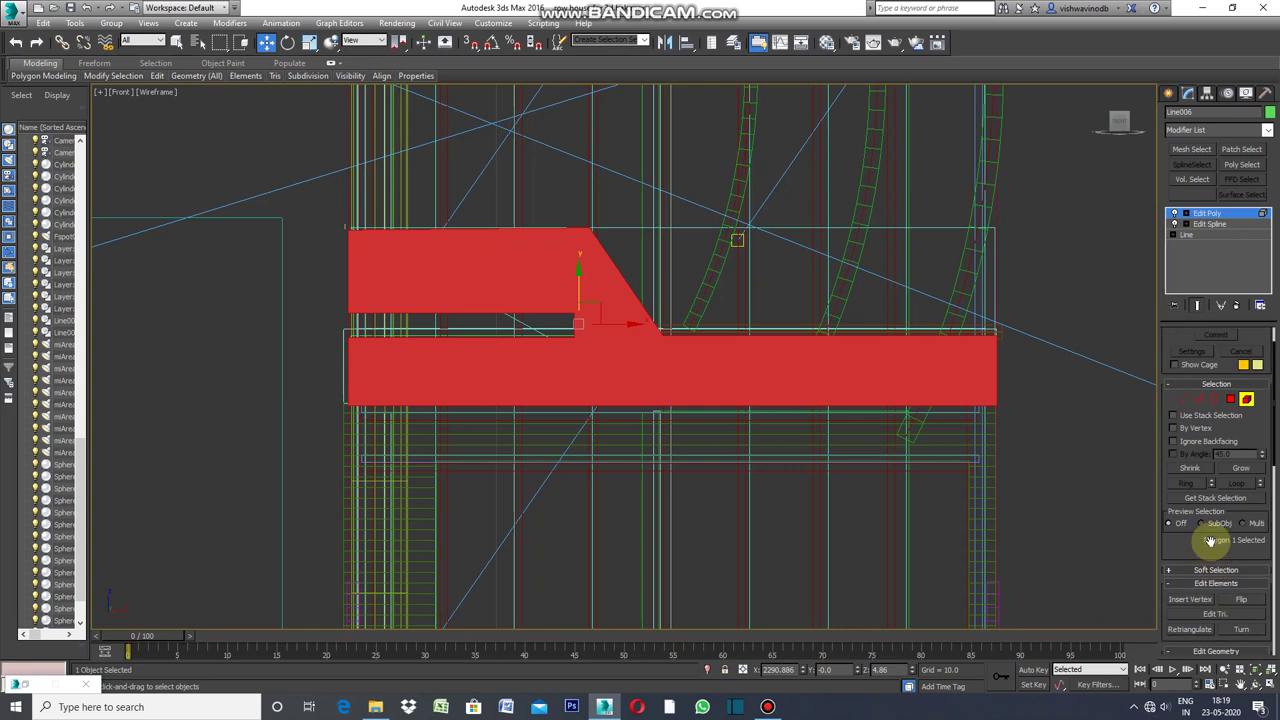
{"action": "scroll", "coordinate": [1196, 510], "scroll_direction": "down", "scroll_amount": 1}
{"action": "scroll", "coordinate": [1196, 510], "scroll_direction": "down", "scroll_amount": 1}
{"action": "scroll", "coordinate": [1198, 514], "scroll_direction": "down", "scroll_amount": 1}
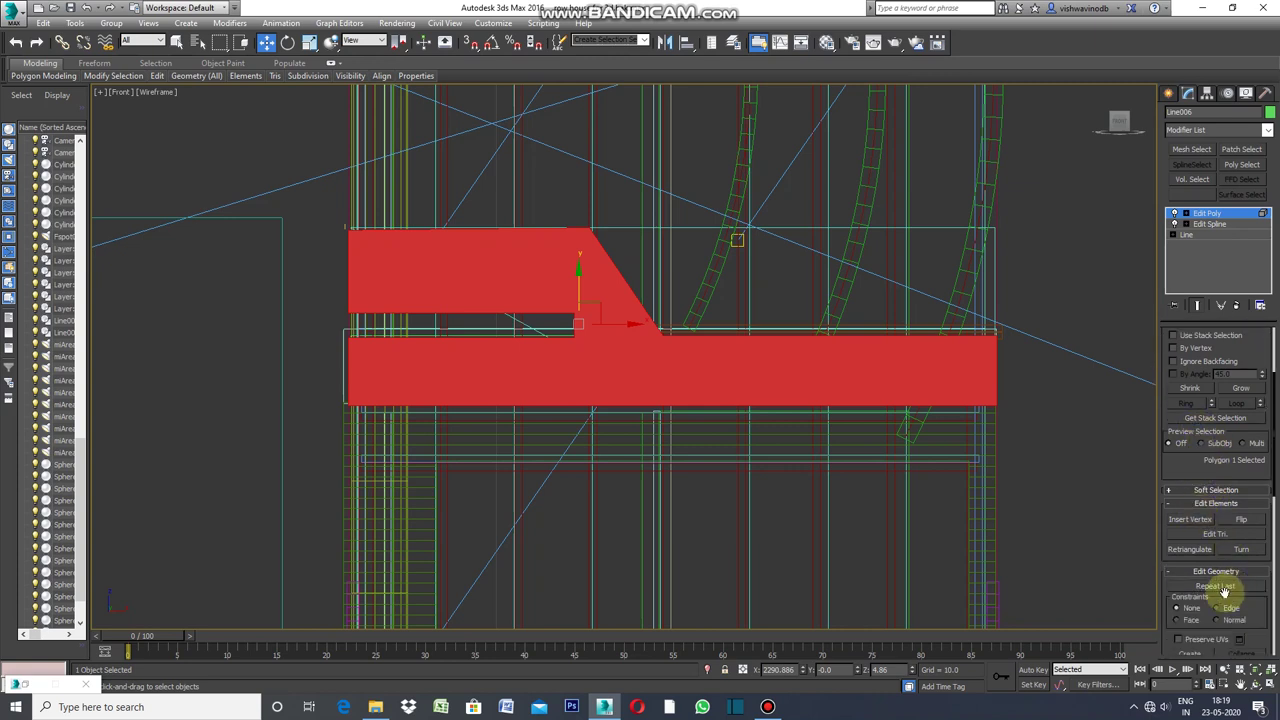
{"action": "scroll", "coordinate": [1215, 569], "scroll_direction": "down", "scroll_amount": 1}
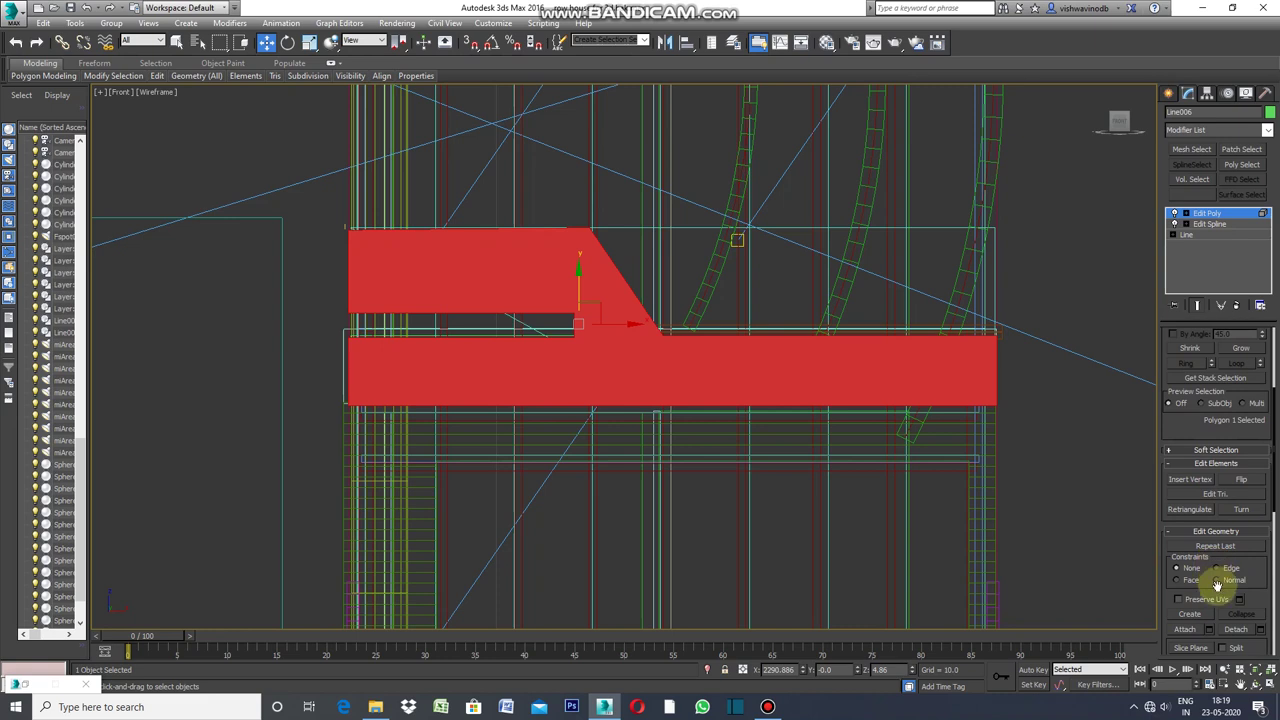
{"action": "scroll", "coordinate": [1216, 585], "scroll_direction": "down", "scroll_amount": 1}
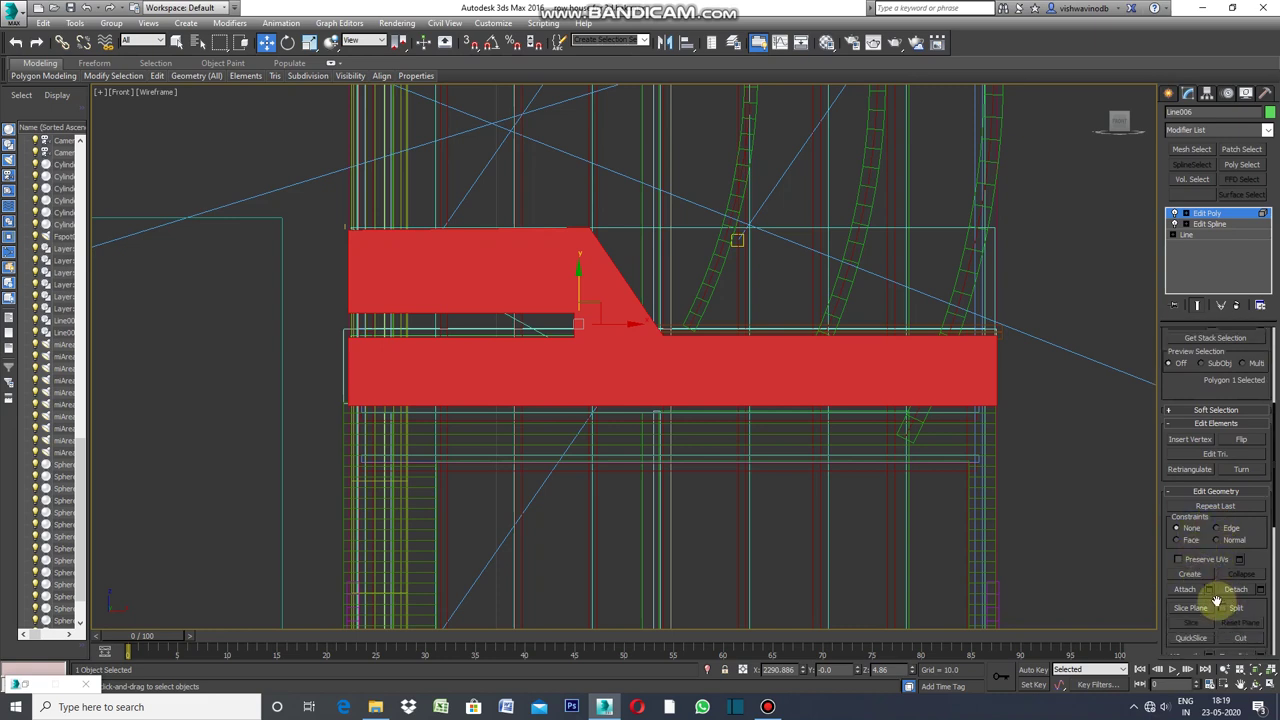
Extrude the cornice polygon By Polygon with height 0.0, then clear the selection.
{"action": "scroll", "coordinate": [1216, 600], "scroll_direction": "down", "scroll_amount": 1}
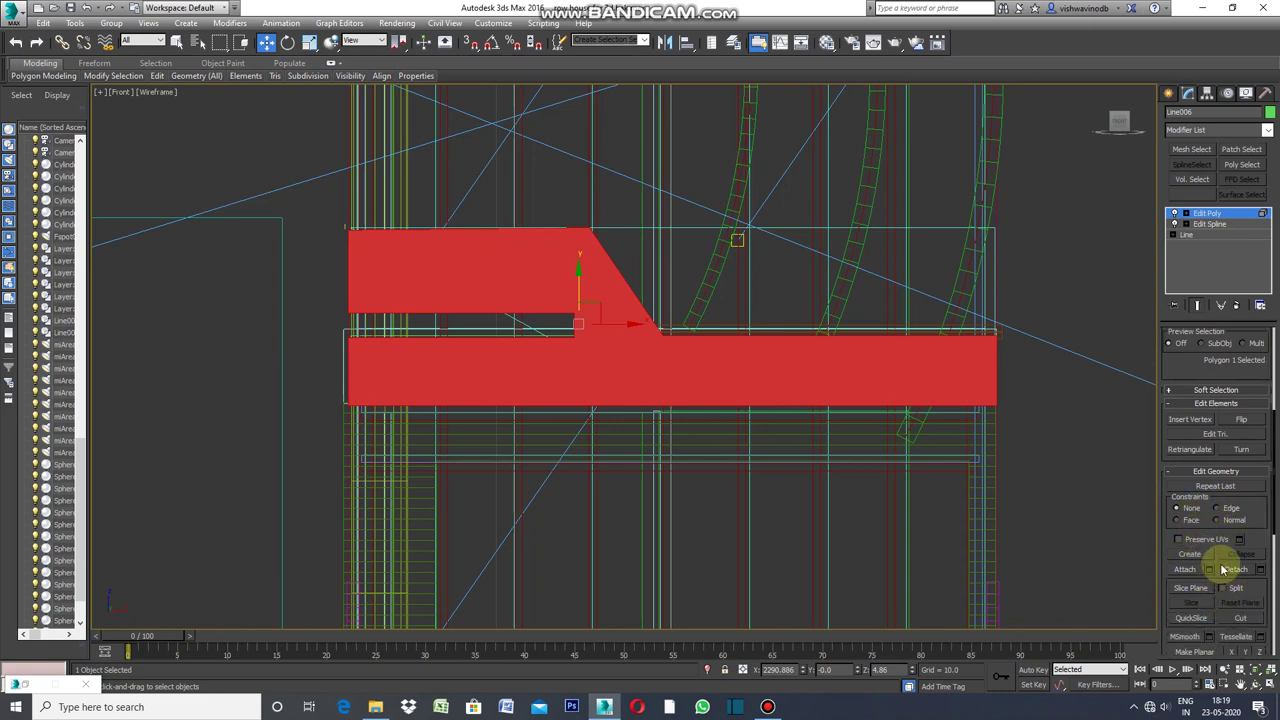
{"action": "scroll", "coordinate": [1219, 500], "scroll_direction": "up", "scroll_amount": 3}
{"action": "scroll", "coordinate": [1222, 470], "scroll_direction": "up", "scroll_amount": 1}
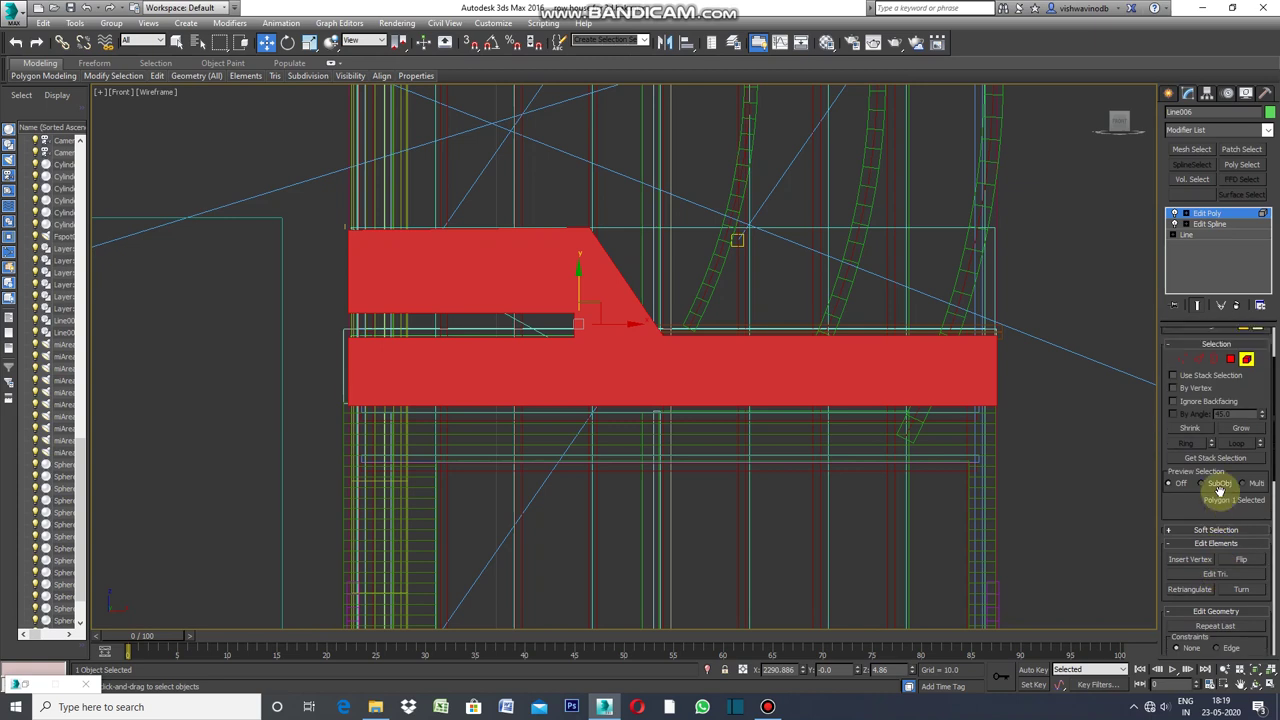
{"action": "left_click", "coordinate": [1230, 360]}
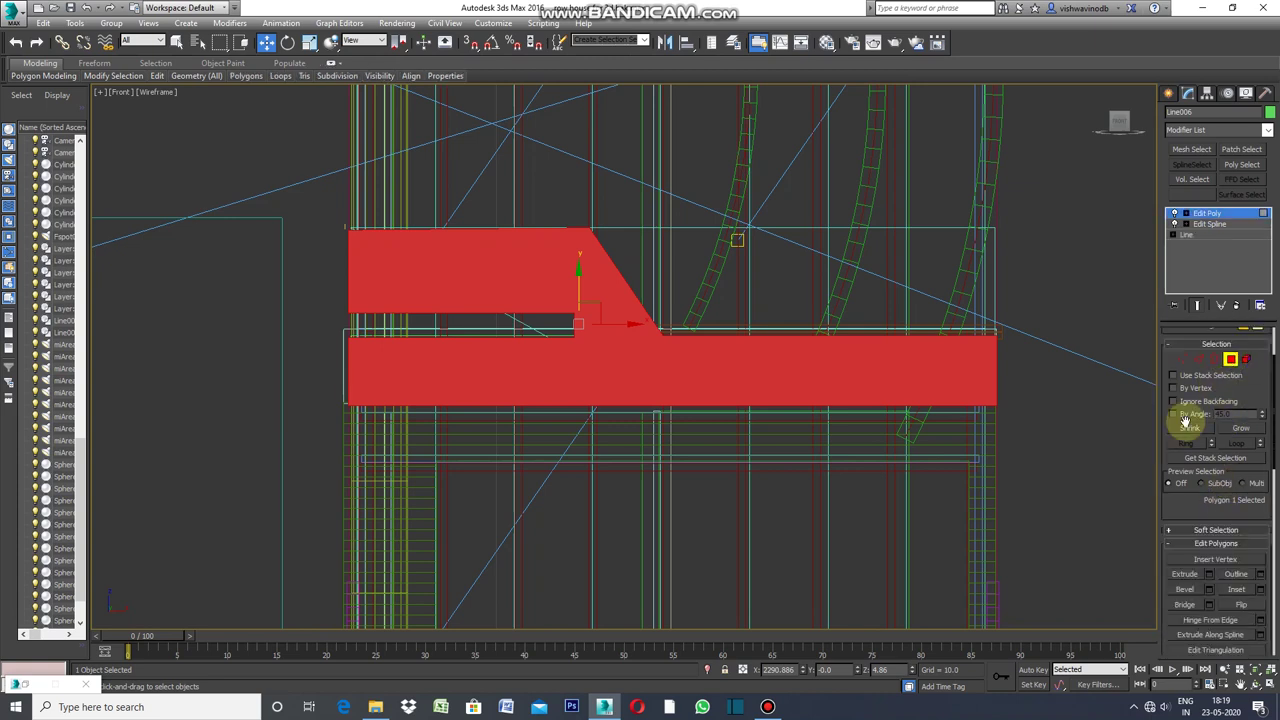
{"action": "scroll", "coordinate": [1186, 420], "scroll_direction": "down", "scroll_amount": 2}
{"action": "left_click", "coordinate": [1205, 537]}
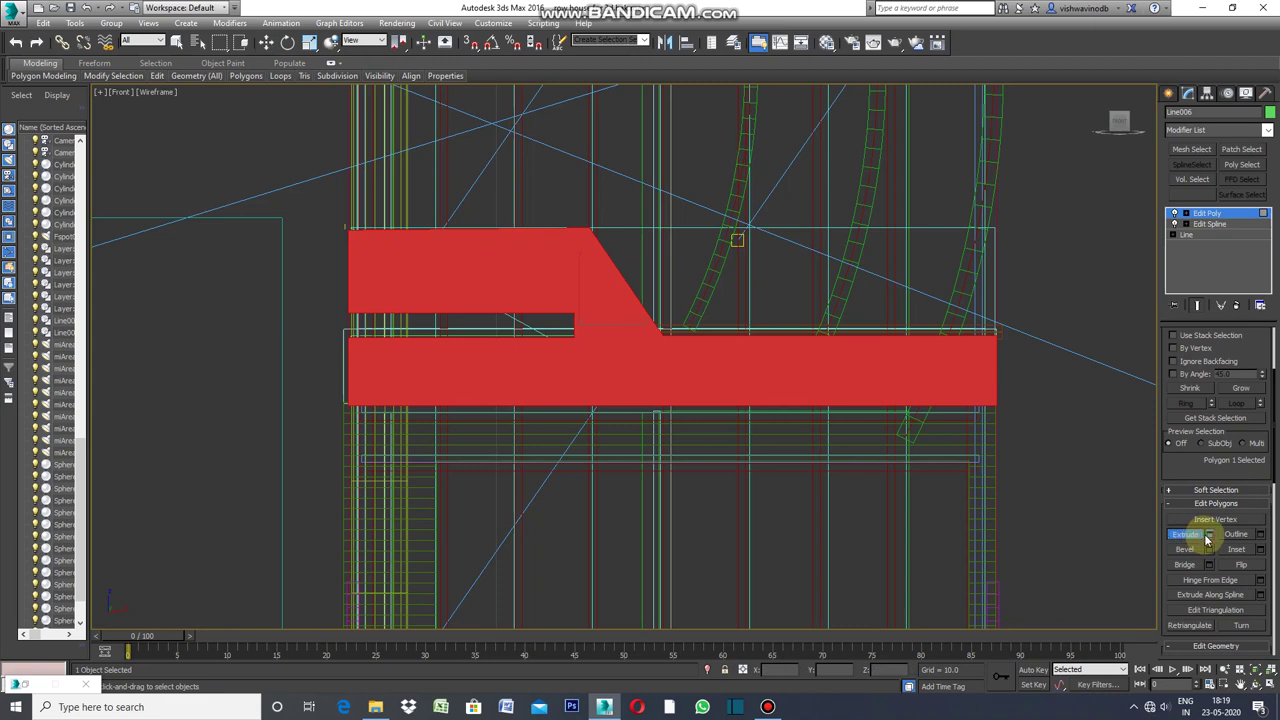
{"action": "left_click", "coordinate": [1208, 536]}
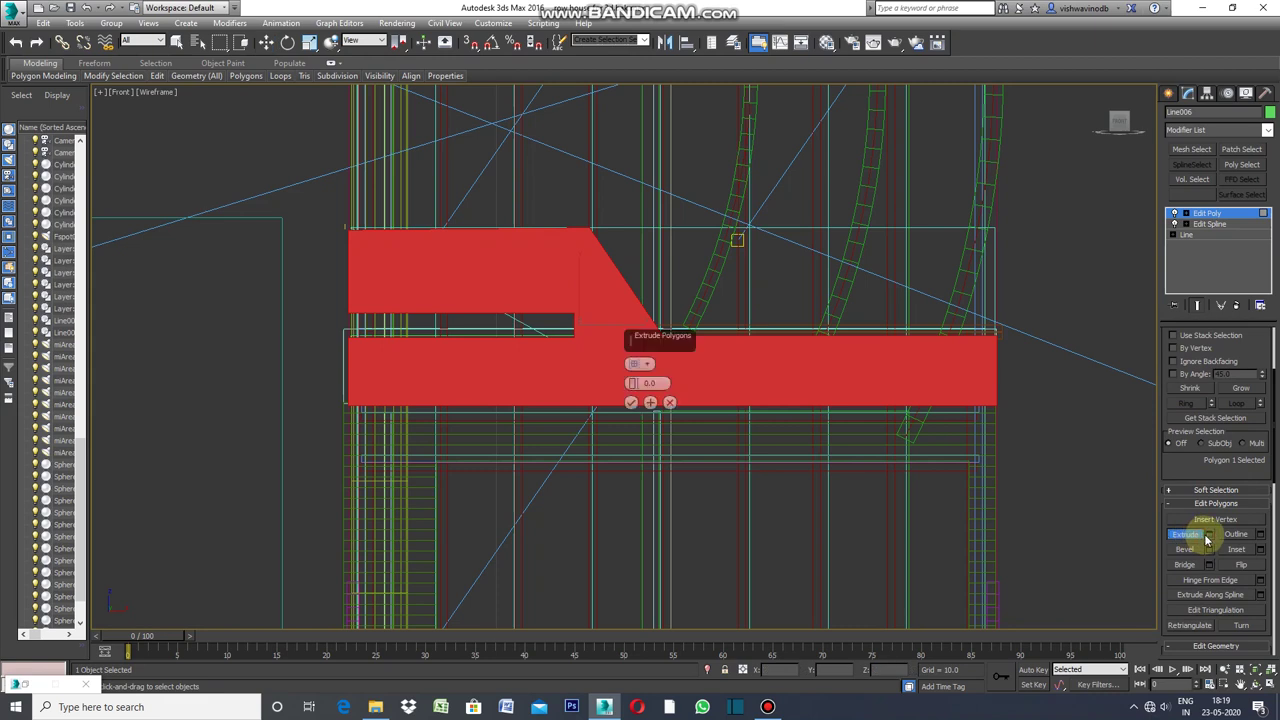
{"action": "left_click", "coordinate": [647, 367]}
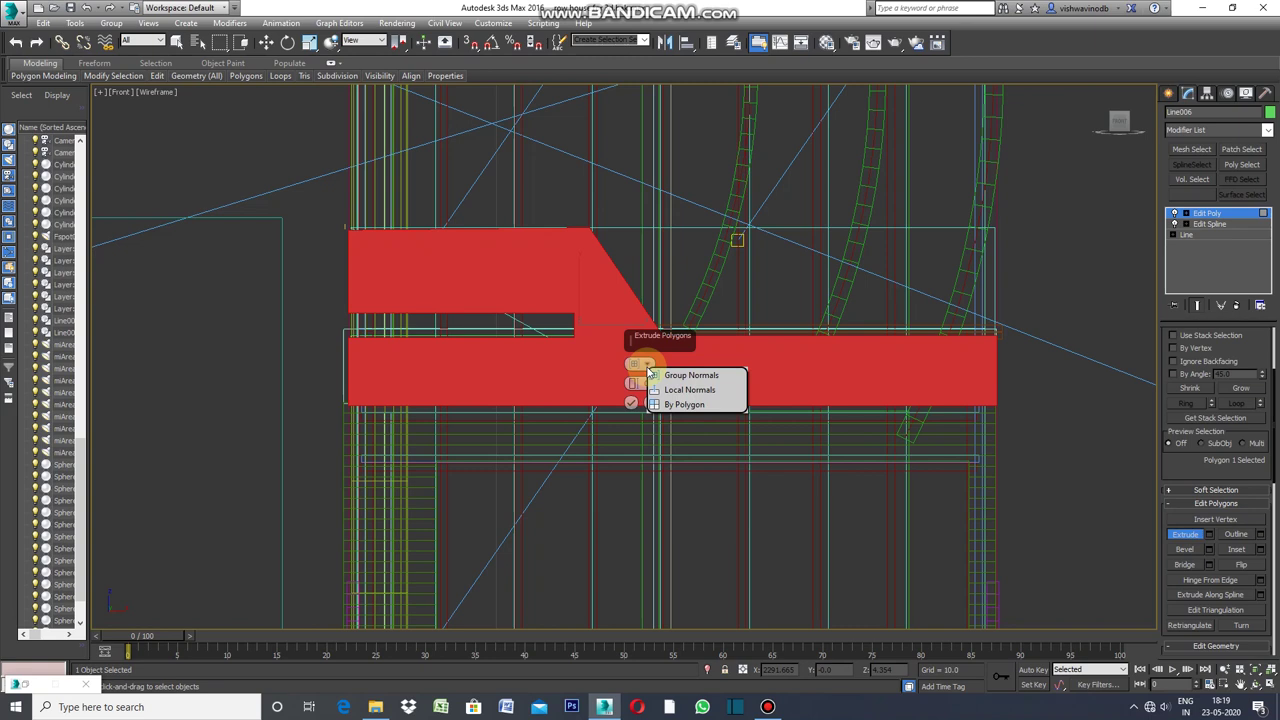
{"action": "left_click", "coordinate": [697, 406]}
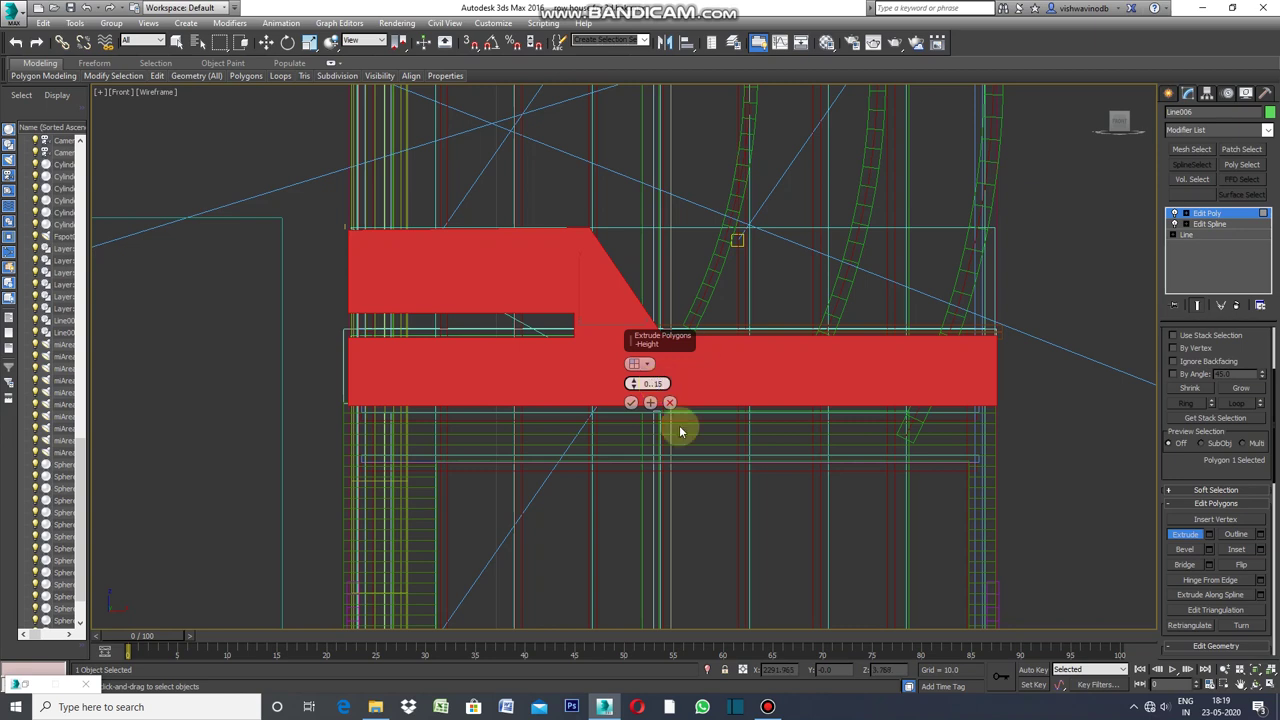
{"action": "left_click", "coordinate": [632, 405]}
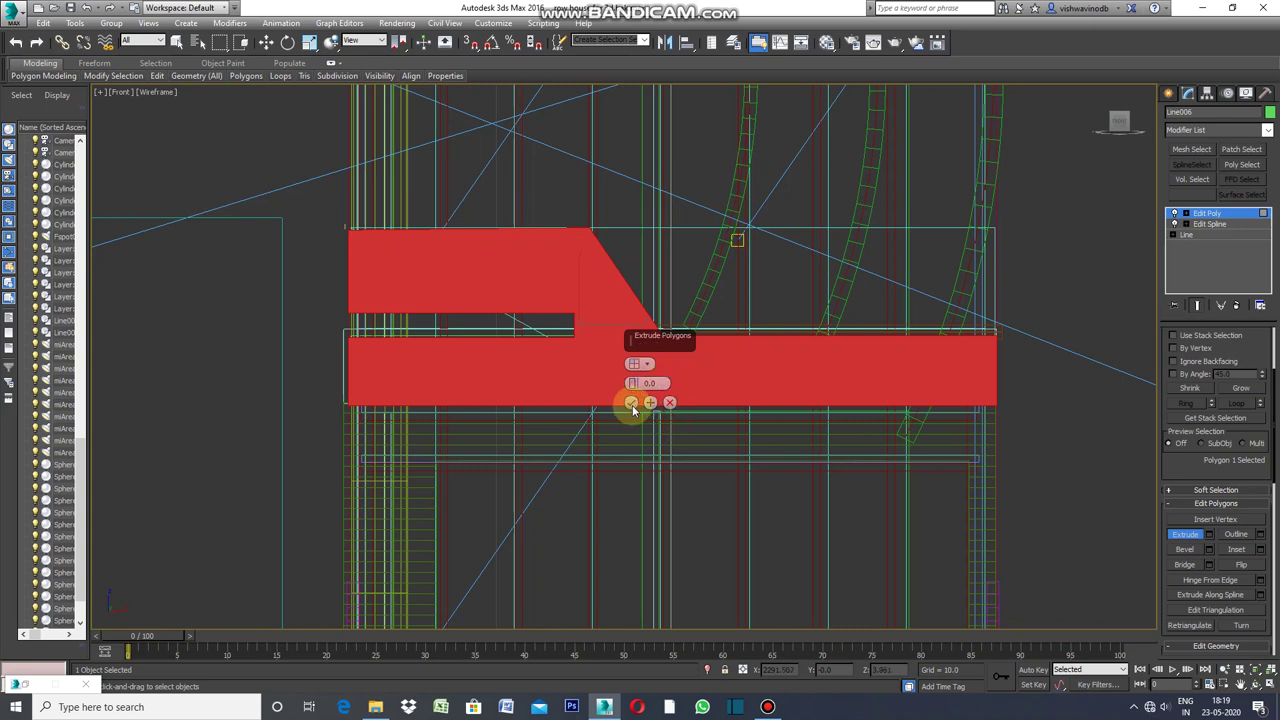
{"action": "left_click", "coordinate": [632, 405]}
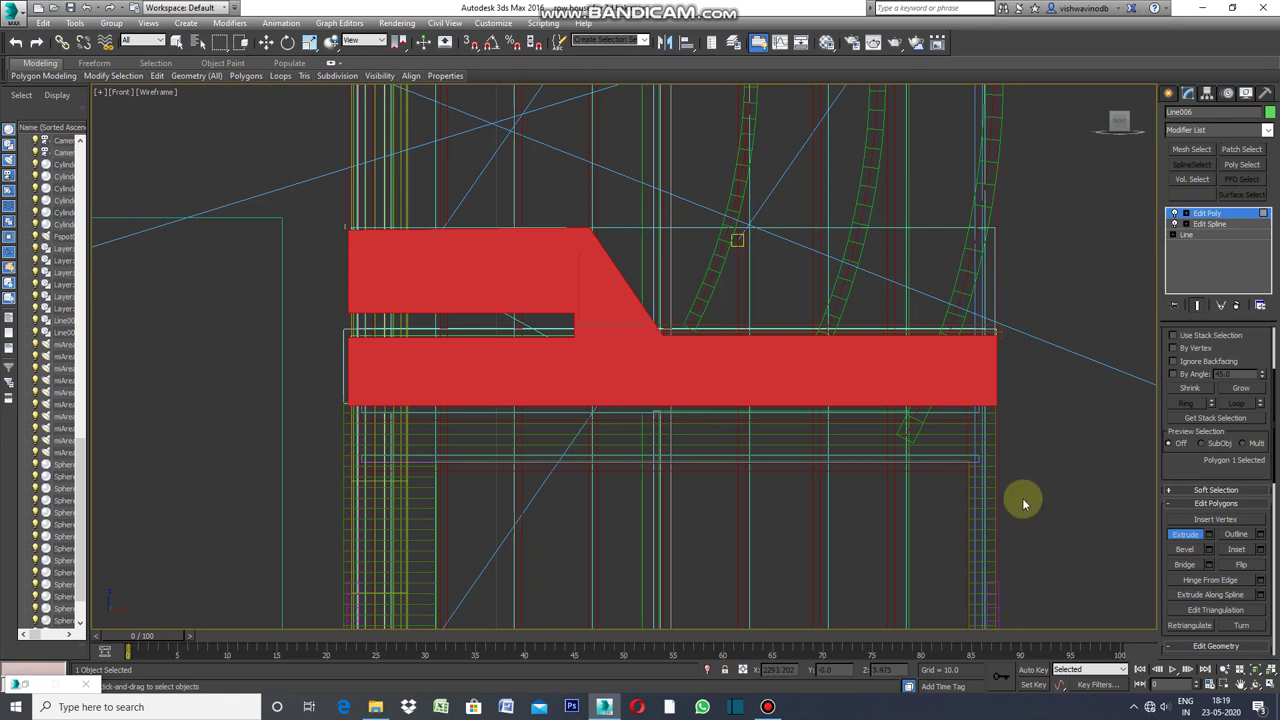
{"action": "left_click", "coordinate": [1118, 515]}
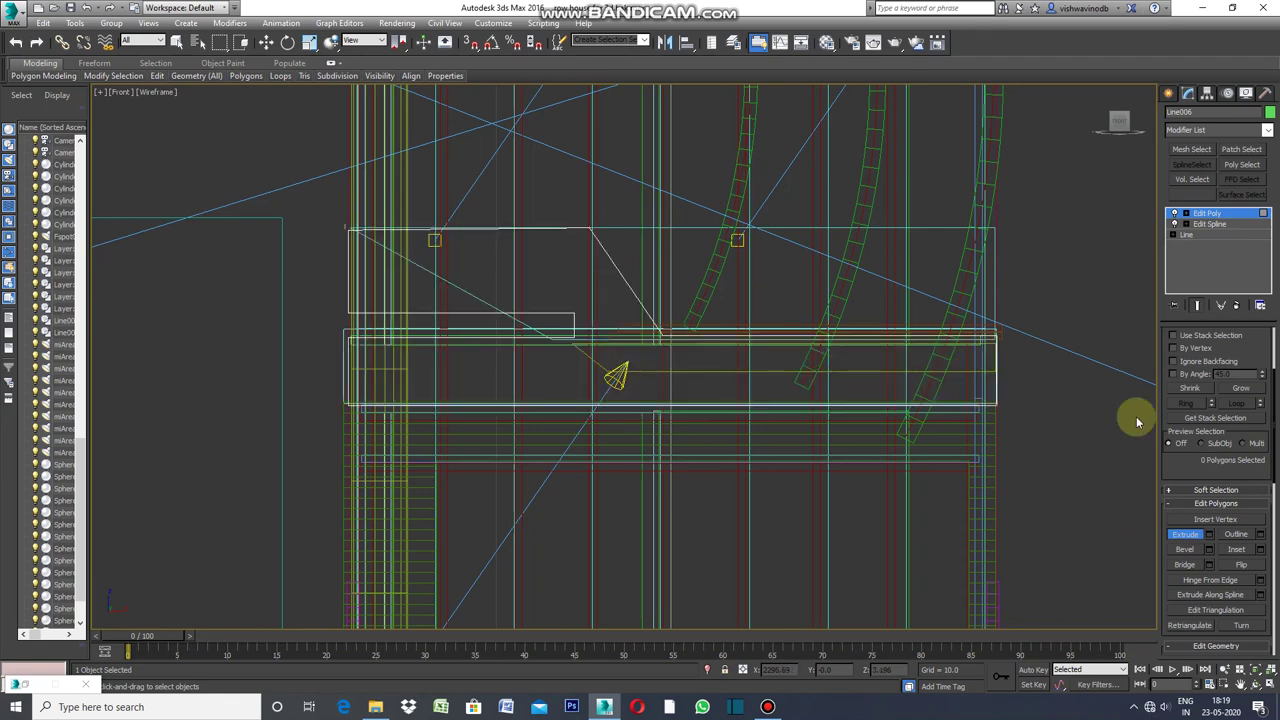
Restore the four-view layout and move the area light lower in the Top view.
{"action": "left_click", "coordinate": [1168, 93]}
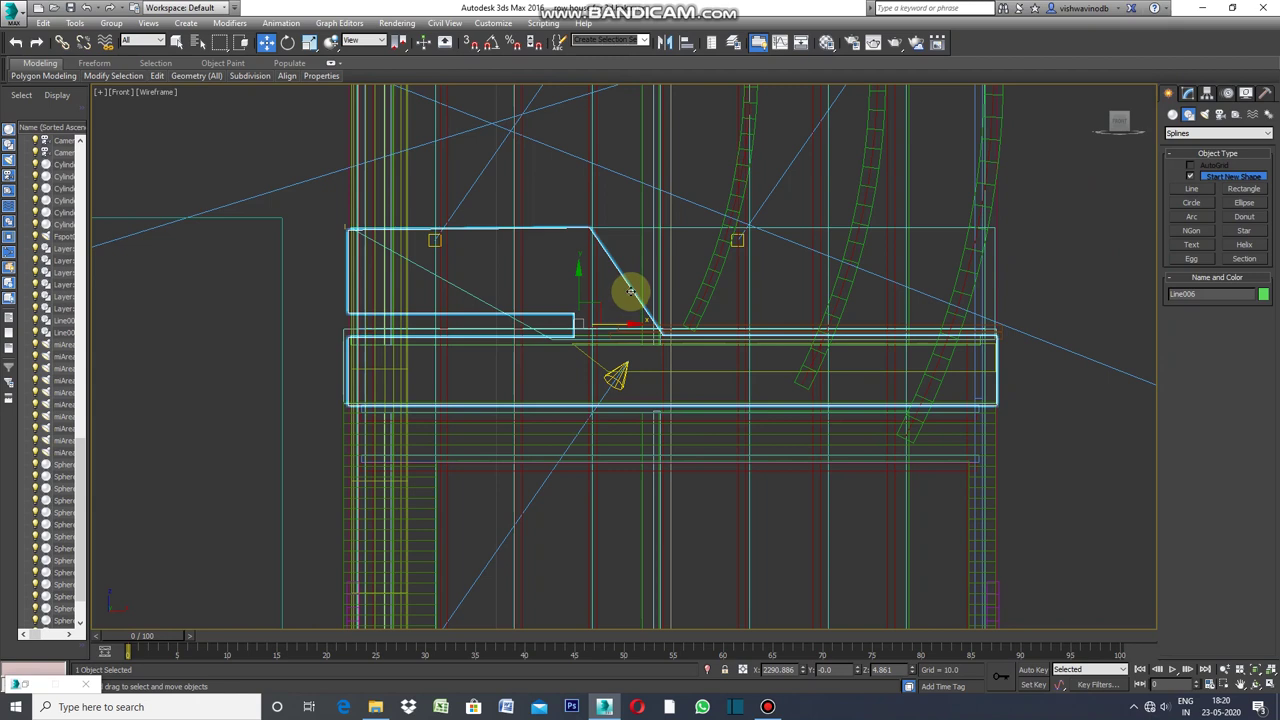
{"action": "left_click", "coordinate": [98, 92]}
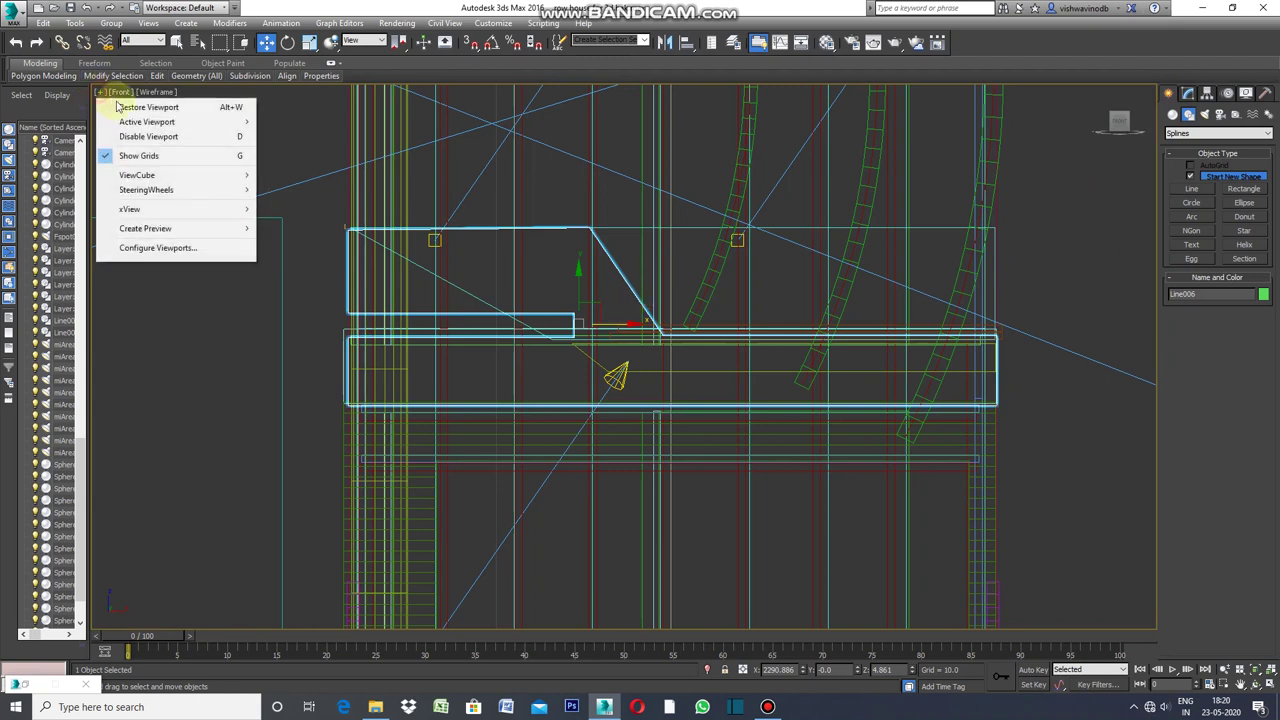
{"action": "left_click", "coordinate": [124, 105]}
{"action": "scroll", "coordinate": [357, 189], "scroll_direction": "down", "scroll_amount": 5}
{"action": "scroll", "coordinate": [366, 214], "scroll_direction": "down", "scroll_amount": 5}
{"action": "scroll", "coordinate": [375, 230], "scroll_direction": "down", "scroll_amount": 5}
{"action": "scroll", "coordinate": [379, 236], "scroll_direction": "down", "scroll_amount": 3}
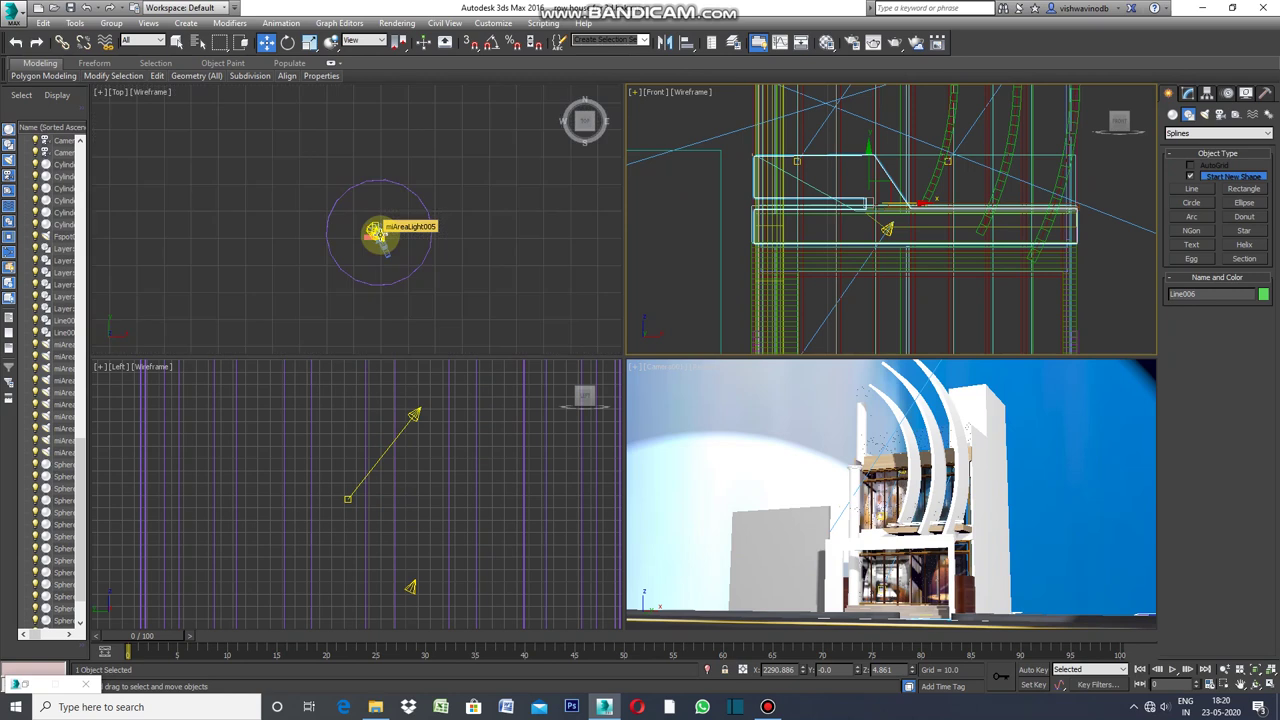
{"action": "scroll", "coordinate": [379, 236], "scroll_direction": "down", "scroll_amount": 3}
{"action": "scroll", "coordinate": [379, 236], "scroll_direction": "down", "scroll_amount": 2}
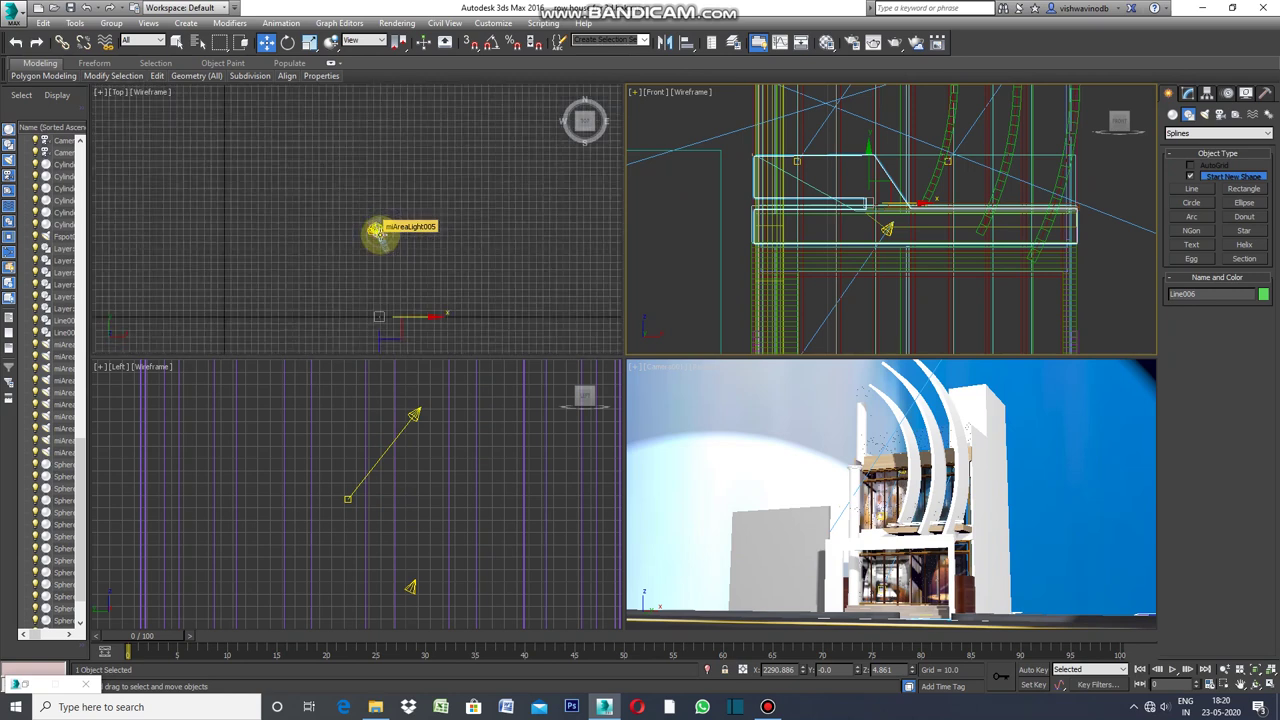
{"action": "left_click_drag", "start_coordinate": [378, 232], "coordinate": [376, 288]}
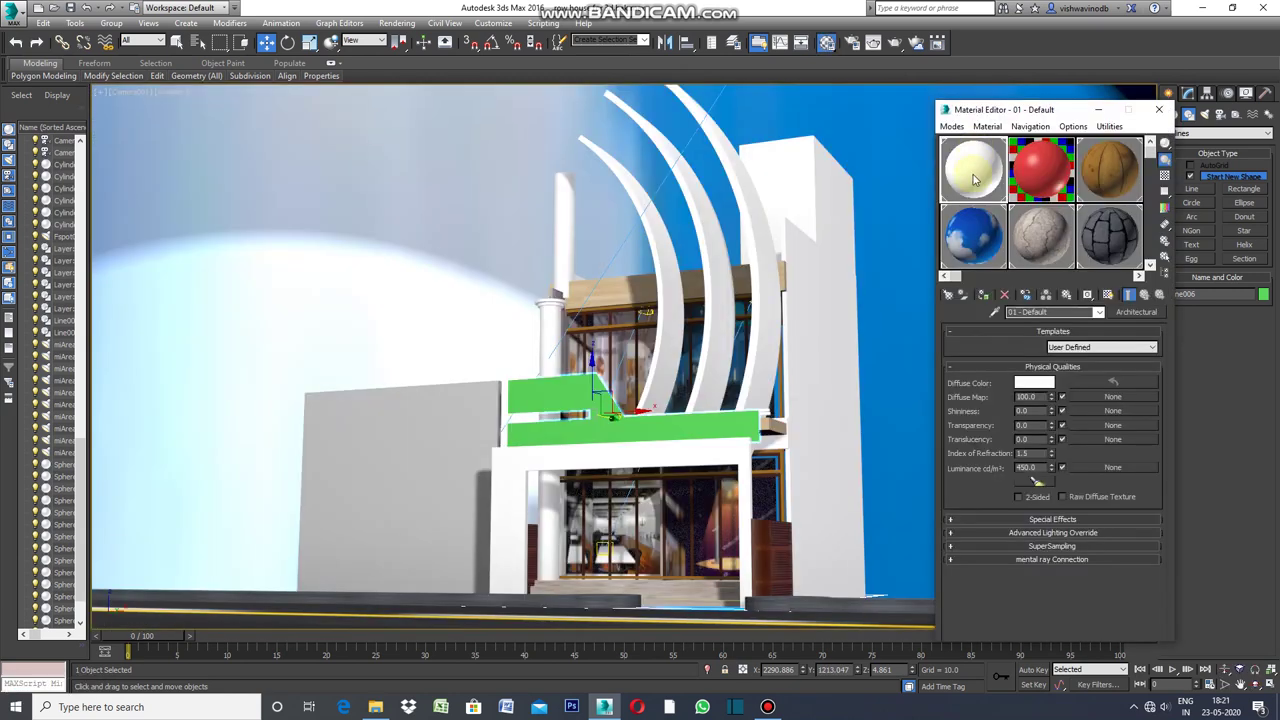
Assign the beige Material #41 to the stepped slab and close the Material Editor.
{"action": "left_click", "coordinate": [986, 297]}
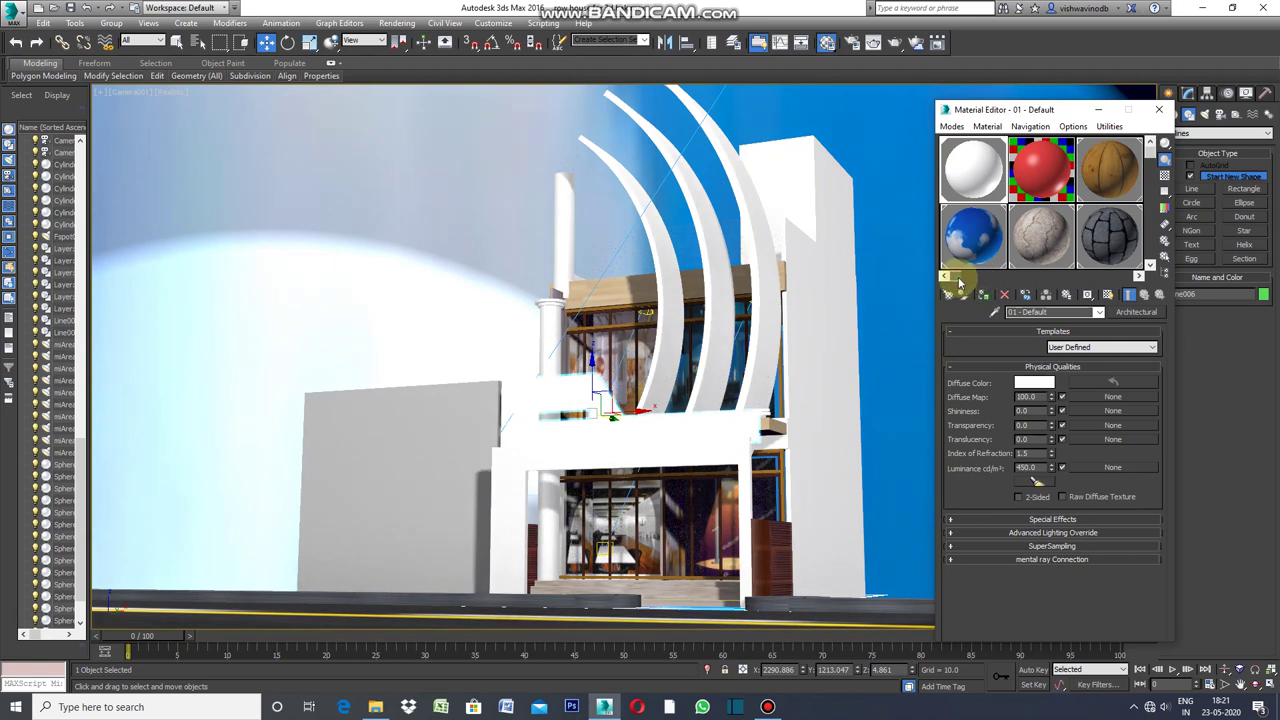
{"action": "left_click_drag", "start_coordinate": [958, 284], "coordinate": [1132, 288]}
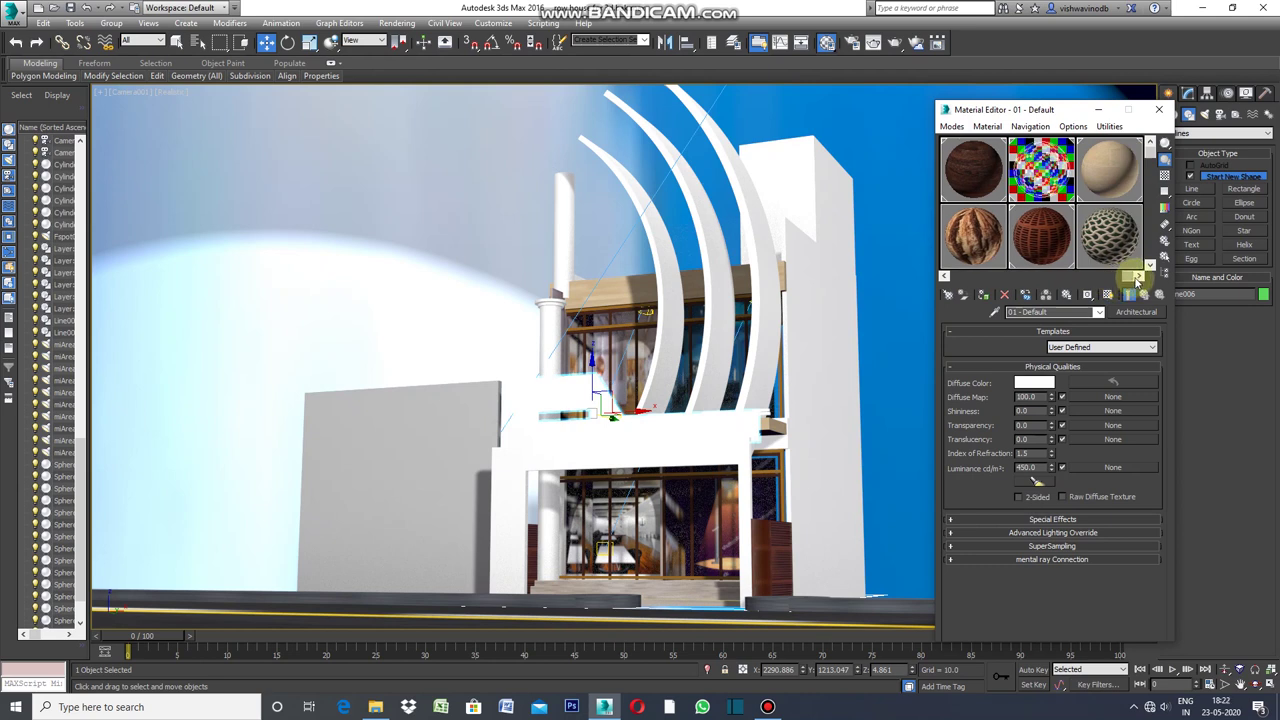
{"action": "left_click", "coordinate": [1106, 190]}
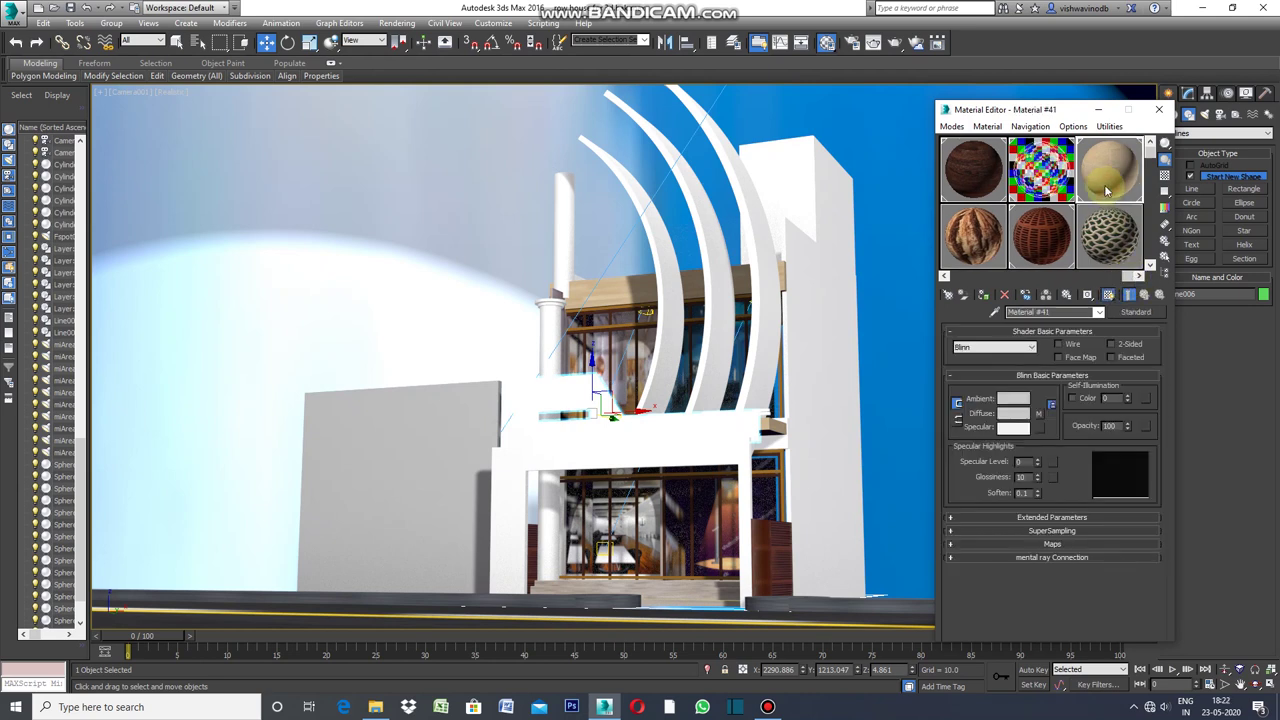
{"action": "left_click", "coordinate": [985, 296]}
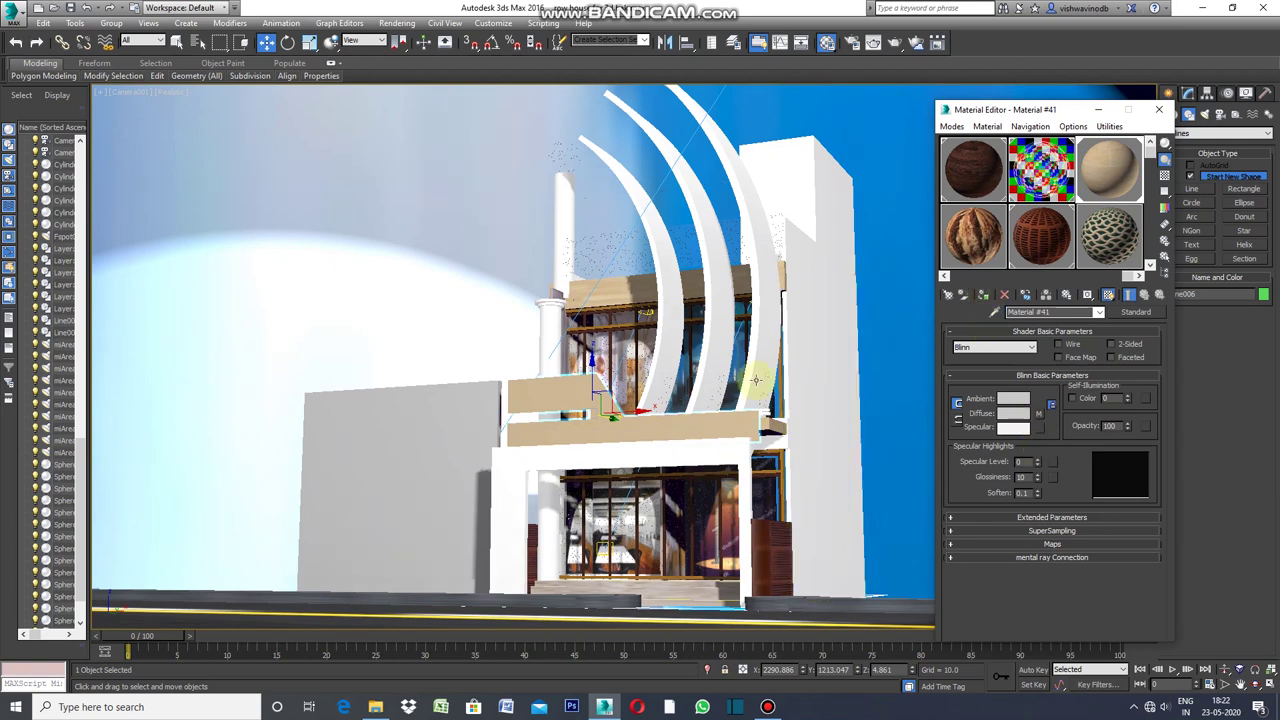
{"action": "left_click", "coordinate": [1101, 112]}
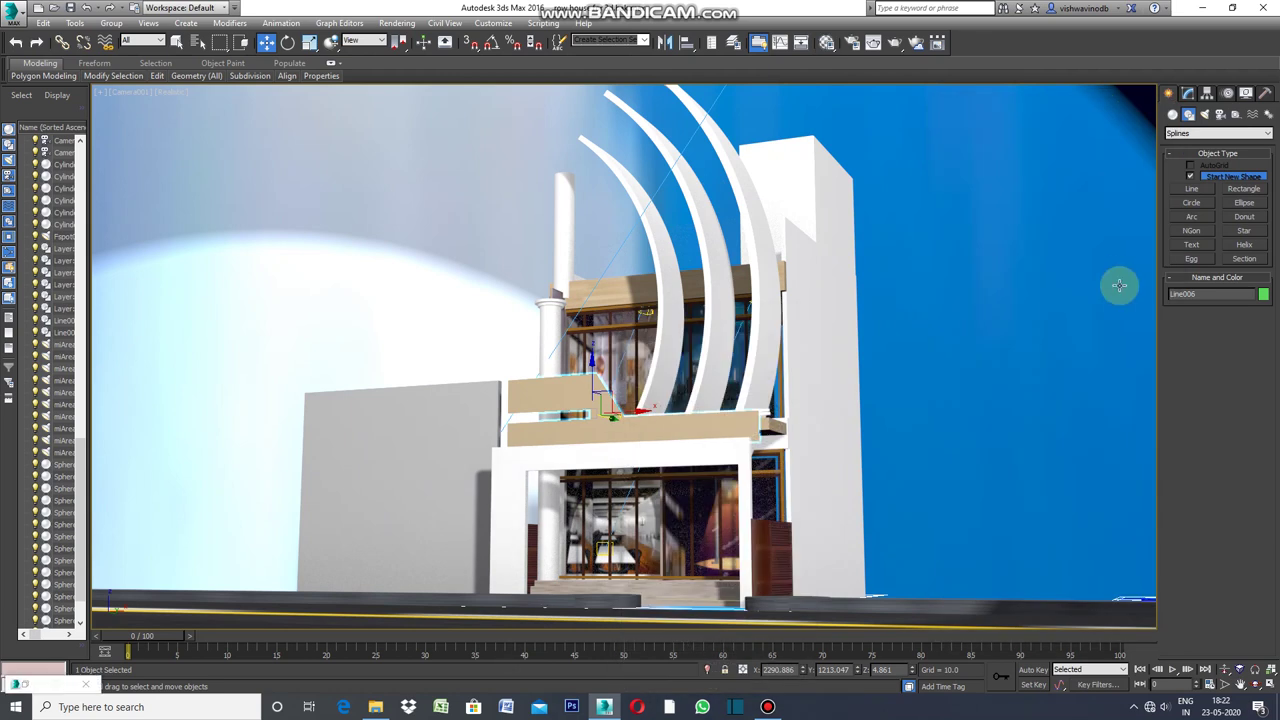
Undo the last change, select Line006 and restore the four-view layout.
{"action": "key", "text": "ctrl+z"}
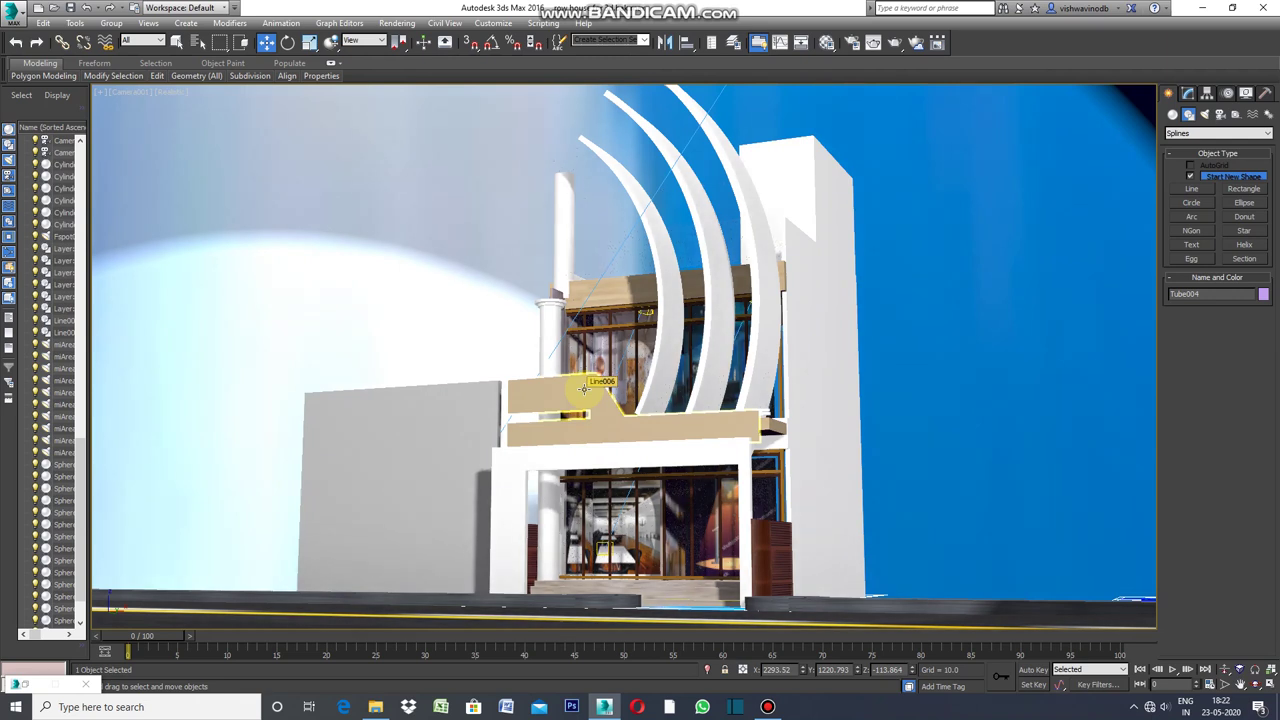
{"action": "left_click", "coordinate": [584, 388]}
{"action": "left_click", "coordinate": [104, 96]}
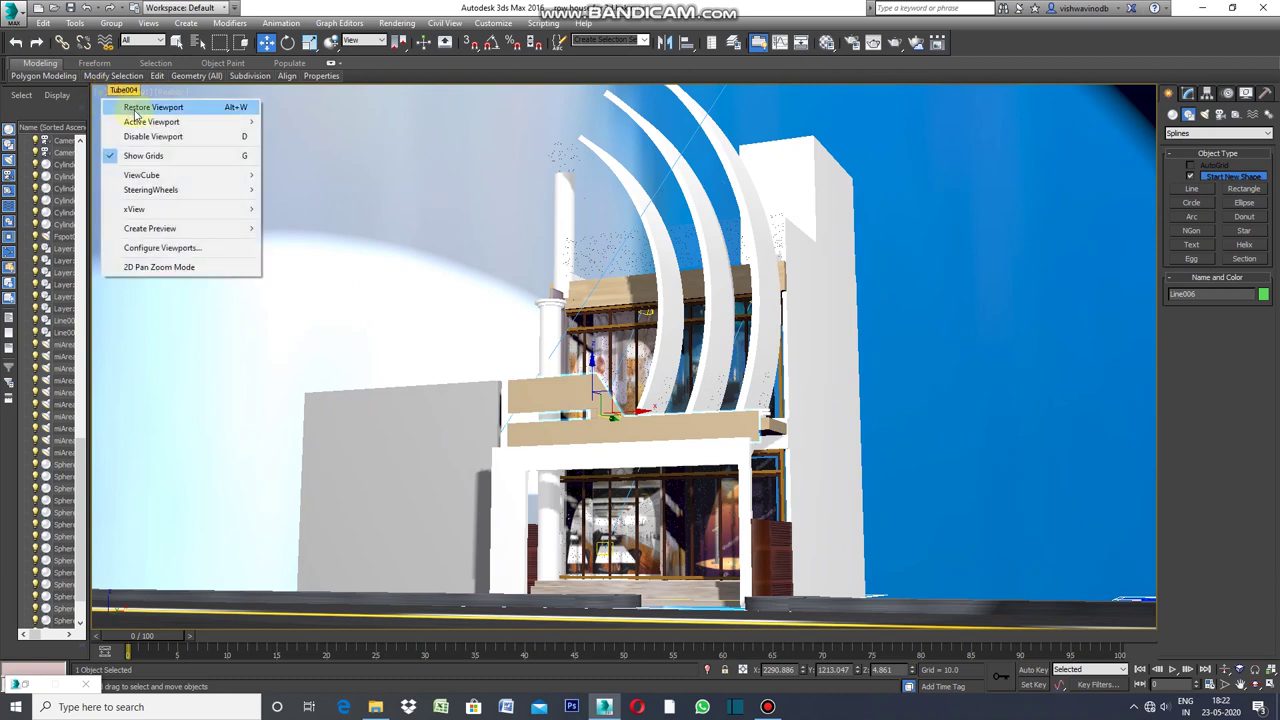
{"action": "left_click", "coordinate": [140, 107]}
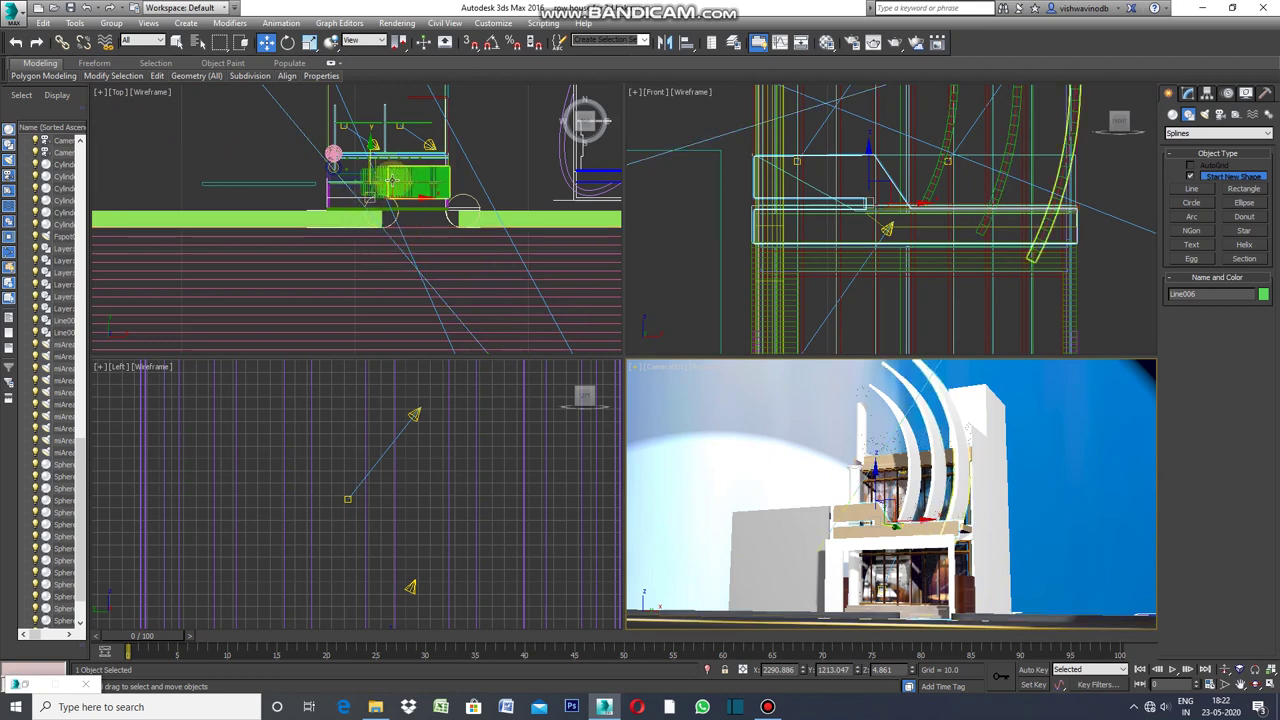
{"action": "scroll", "coordinate": [391, 182], "scroll_direction": "down", "scroll_amount": 2}
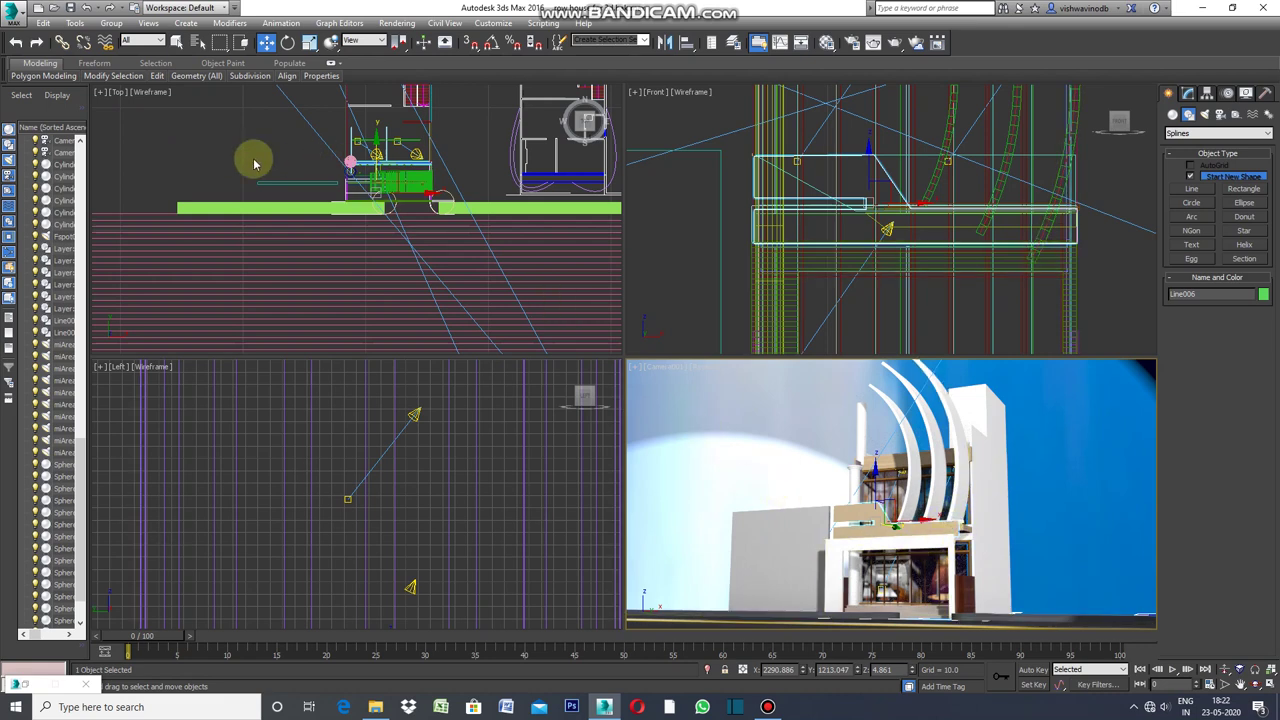
Make the Front view the active viewport with nothing selected.
{"action": "right_click", "coordinate": [103, 99]}
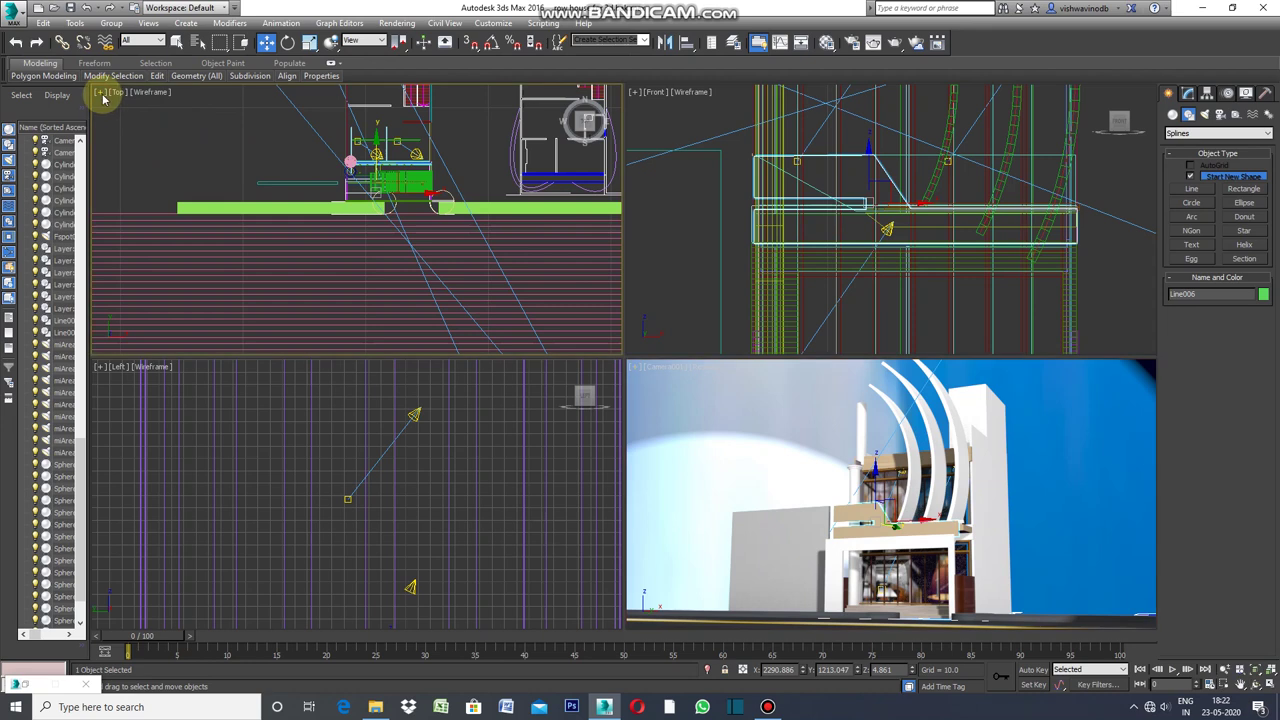
{"action": "left_click", "coordinate": [101, 92]}
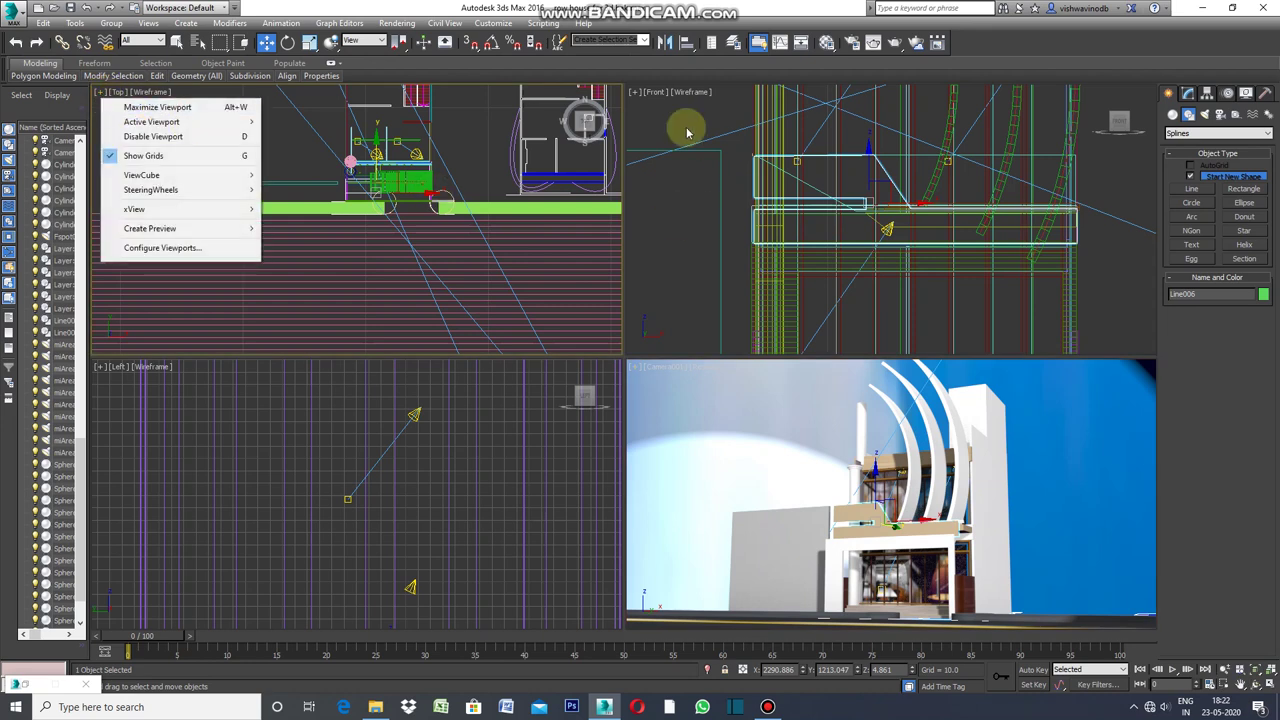
{"action": "left_click", "coordinate": [634, 92]}
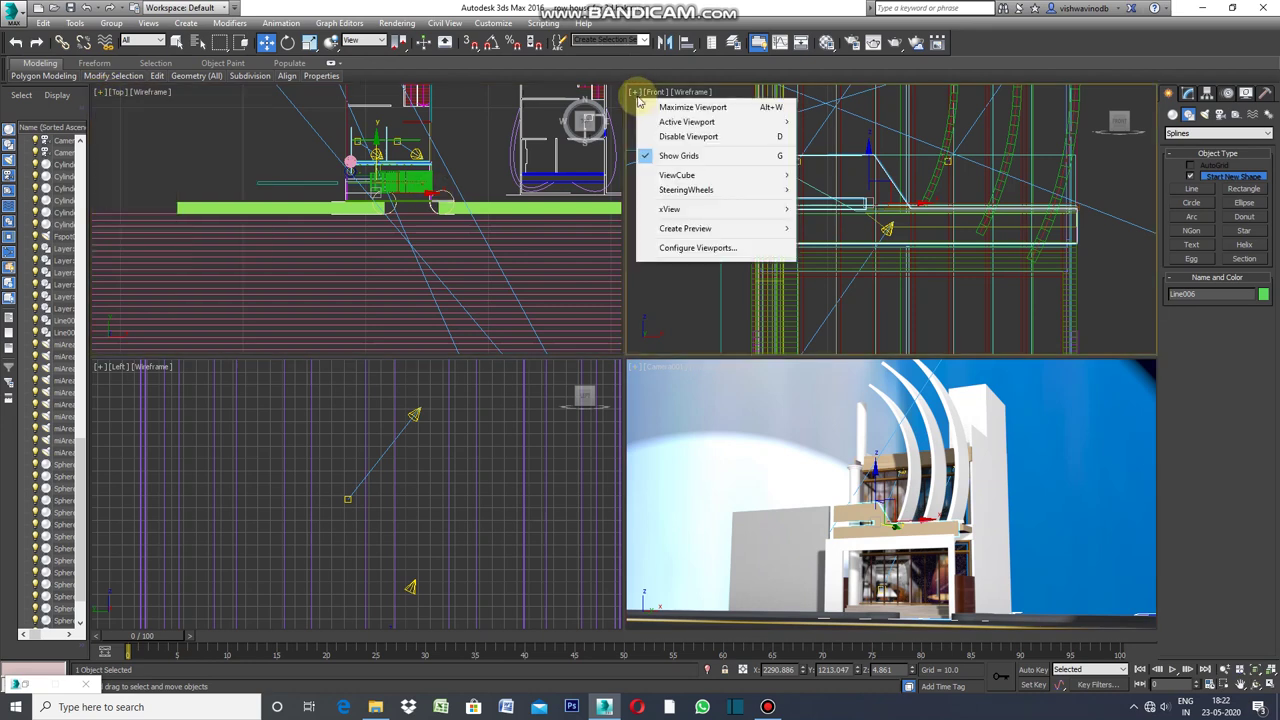
{"action": "left_click", "coordinate": [688, 283]}
{"action": "left_click", "coordinate": [634, 92]}
In the maximized Front view, draw Line007: a top step, a slope down, then right along the trim.
{"action": "left_click", "coordinate": [662, 103]}
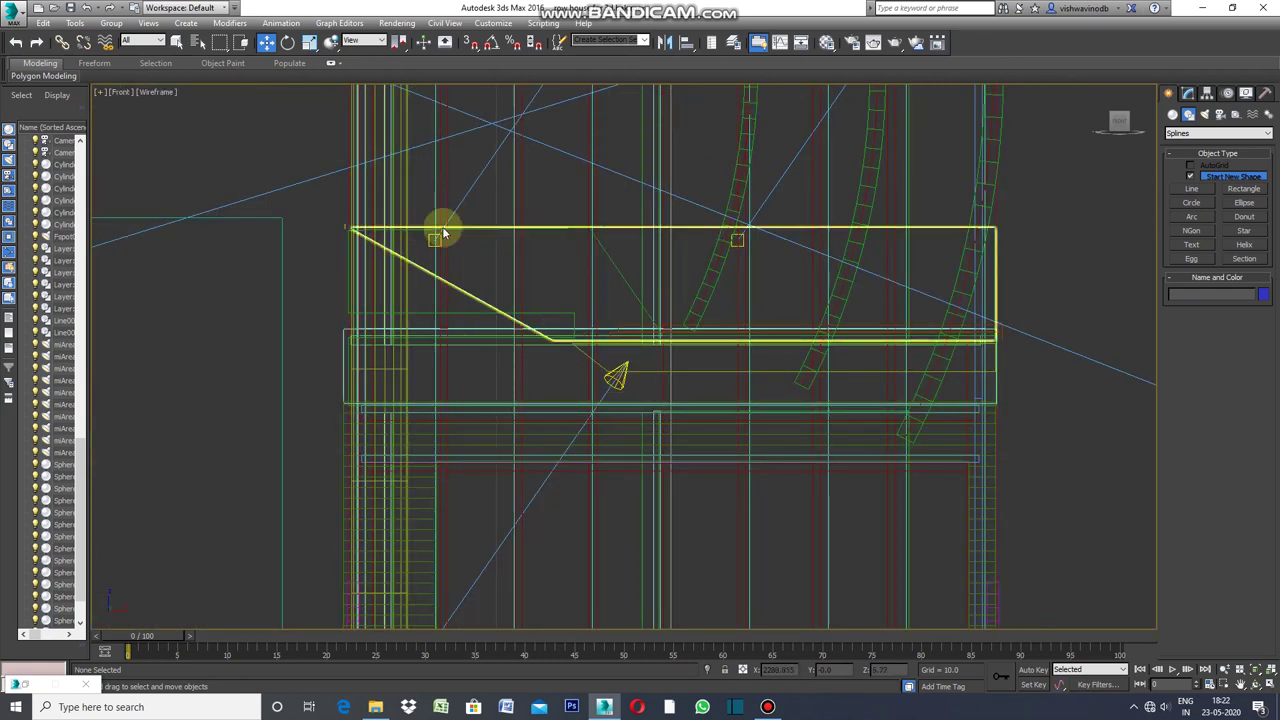
{"action": "middle_click_drag", "start_coordinate": [604, 238], "coordinate": [546, 235]}
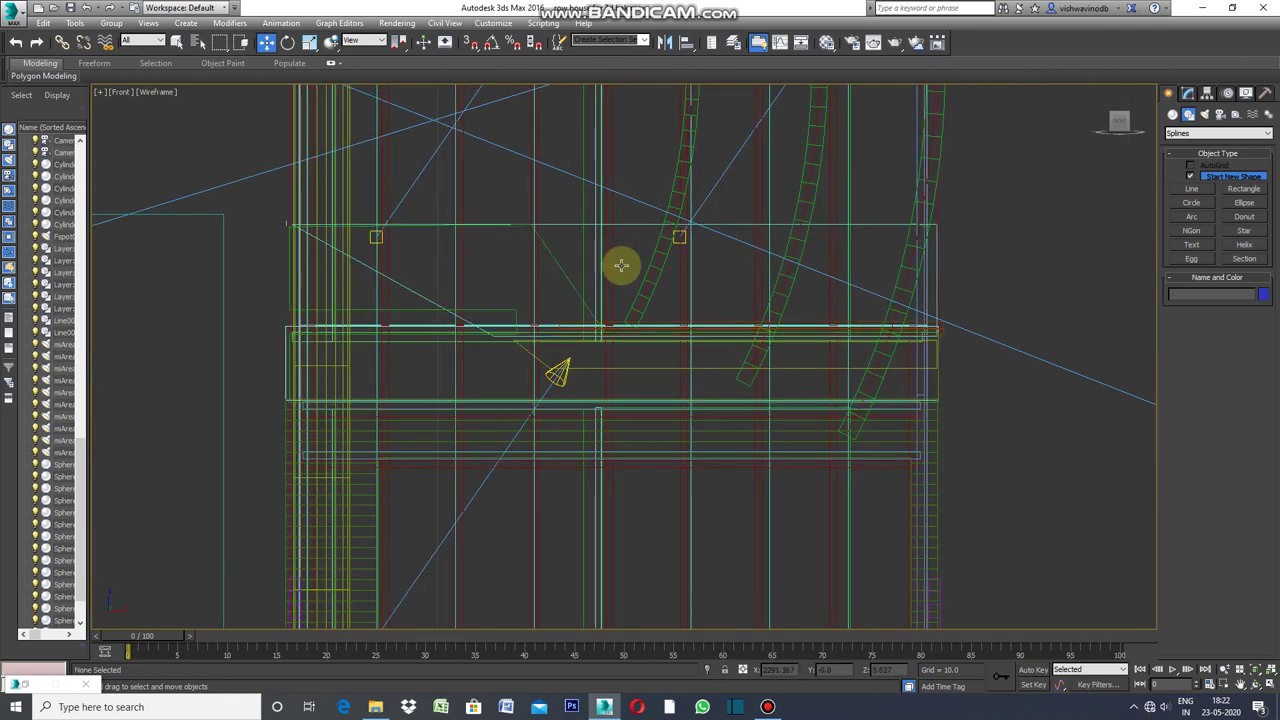
{"action": "left_click", "coordinate": [1191, 188]}
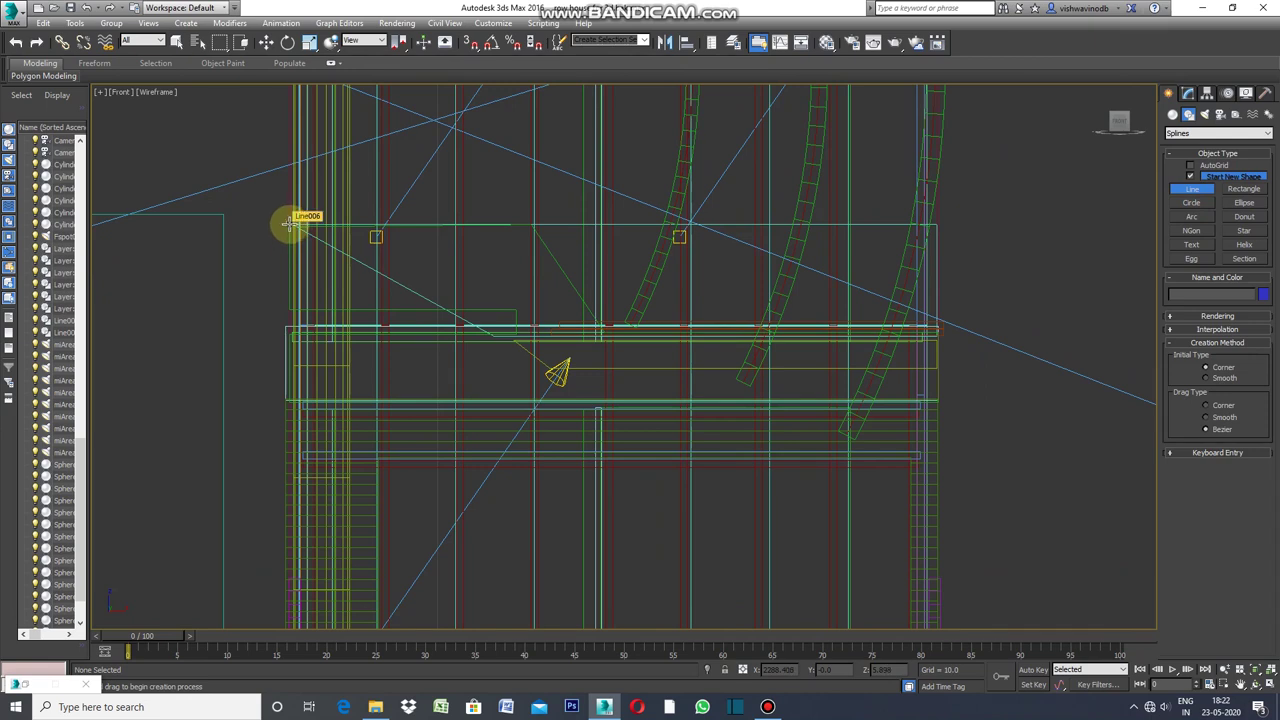
{"action": "left_click", "coordinate": [288, 224]}
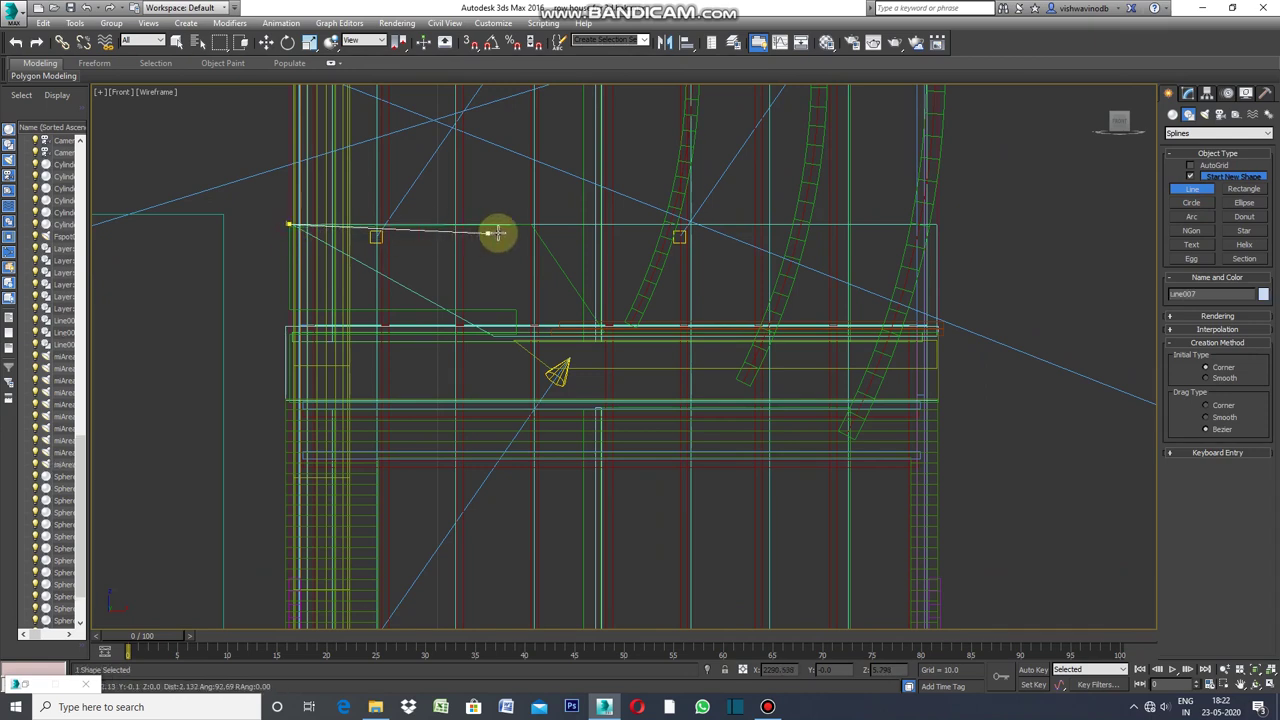
{"action": "left_click", "coordinate": [535, 224]}
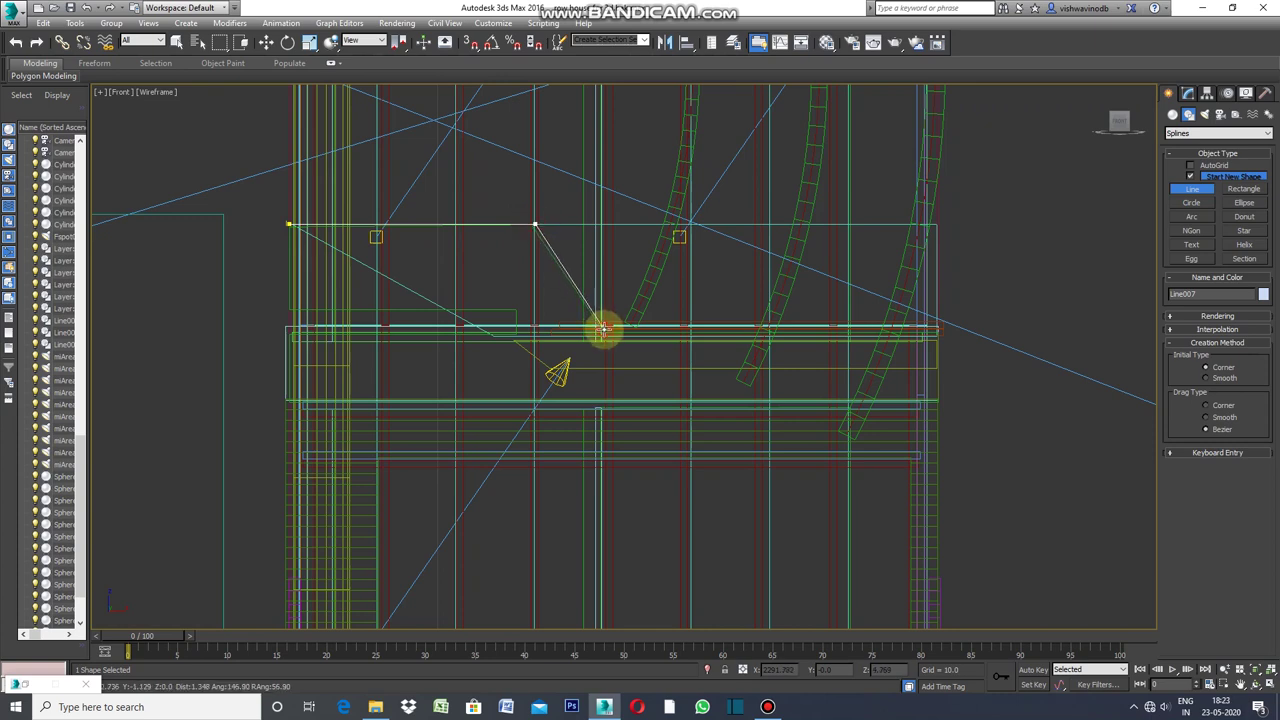
{"action": "left_click", "coordinate": [603, 329]}
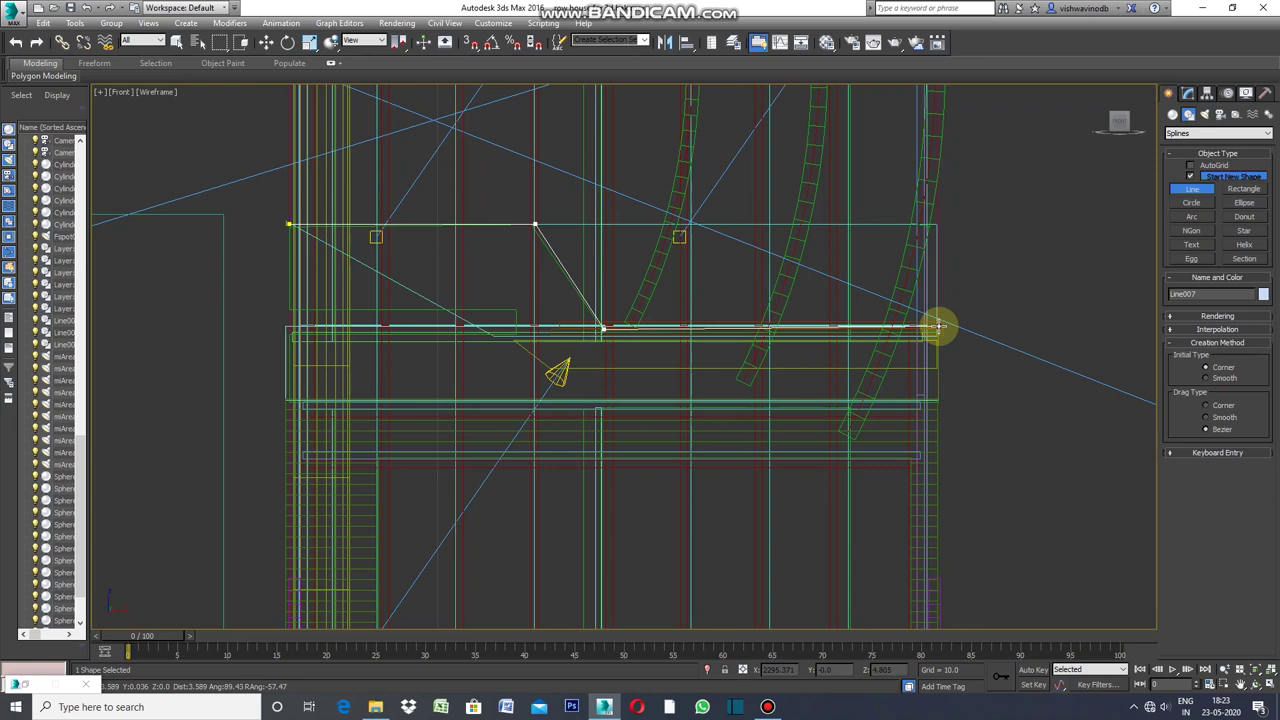
{"action": "left_click", "coordinate": [940, 326]}
{"action": "right_click", "coordinate": [936, 326]}
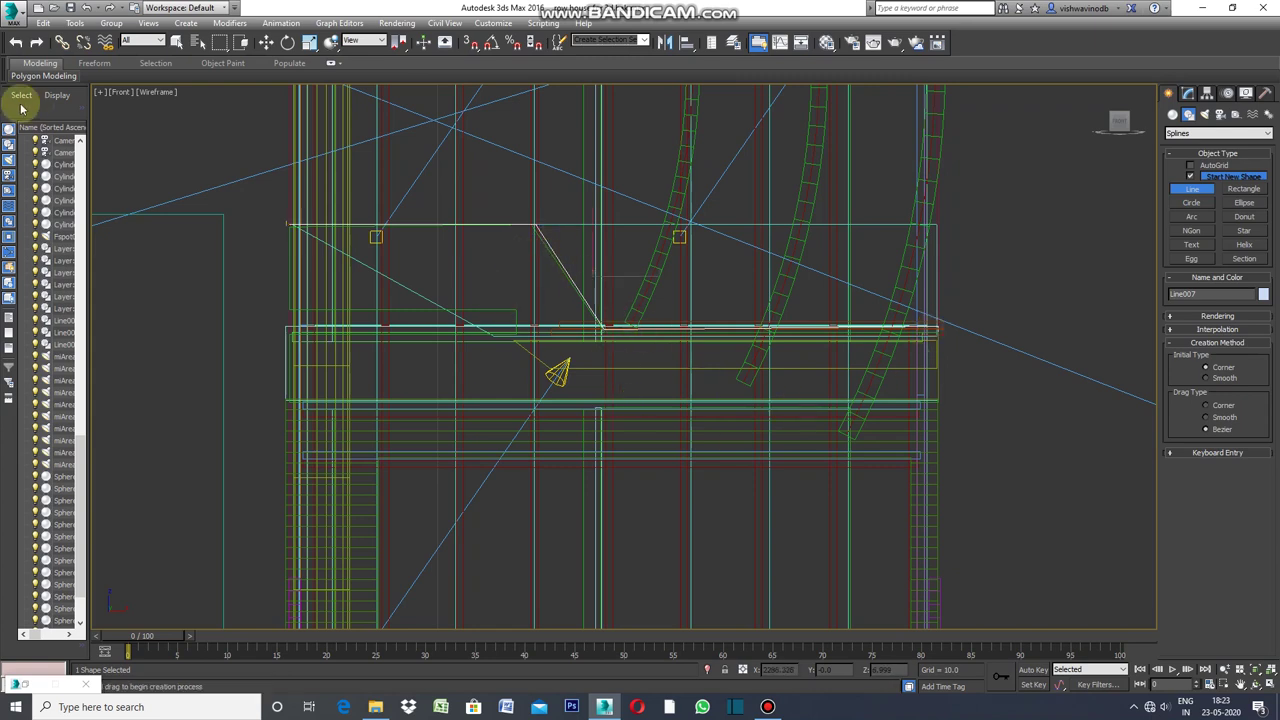
{"action": "left_click", "coordinate": [100, 93]}
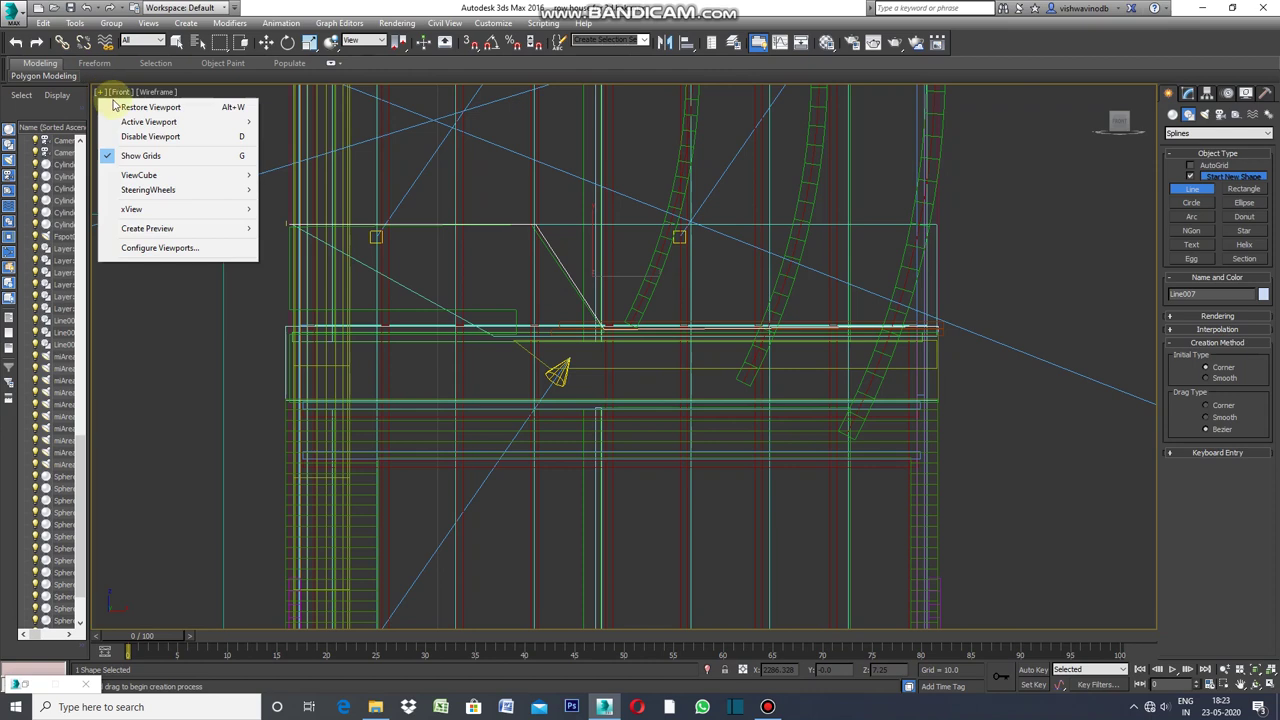
Return to the four-view layout and maximize the Left view.
{"action": "left_click", "coordinate": [140, 103]}
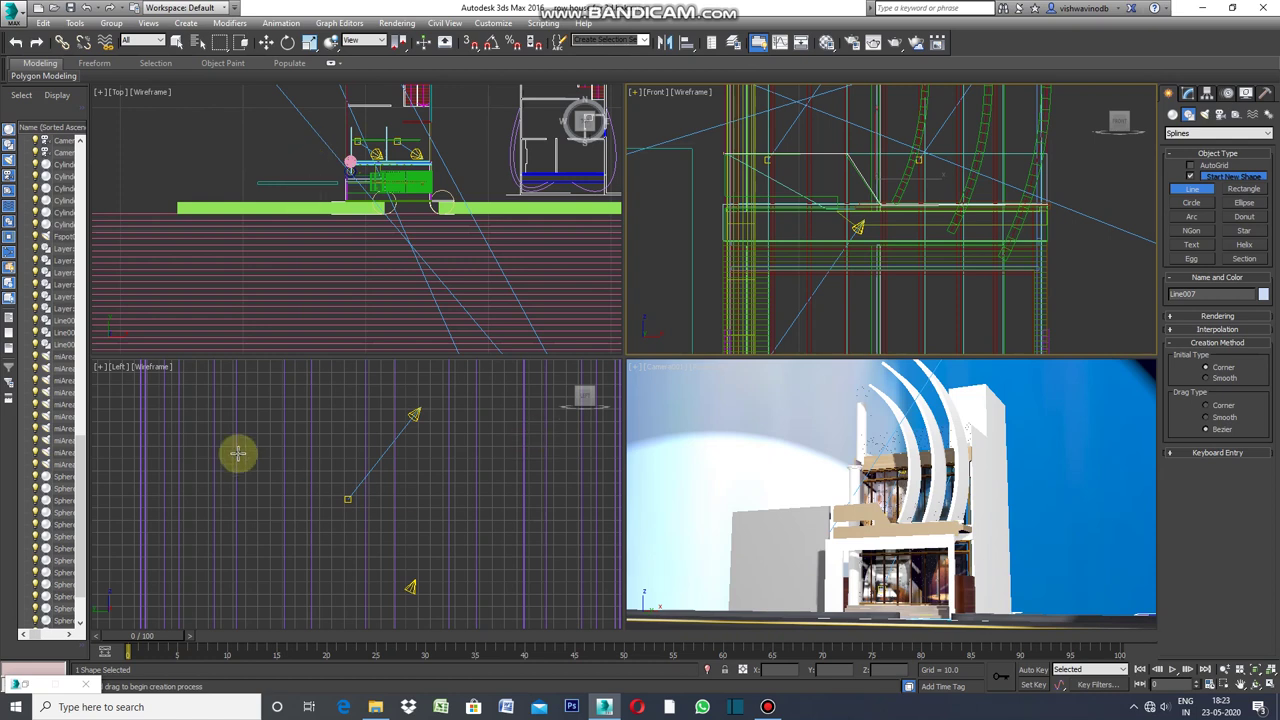
{"action": "left_click", "coordinate": [101, 370]}
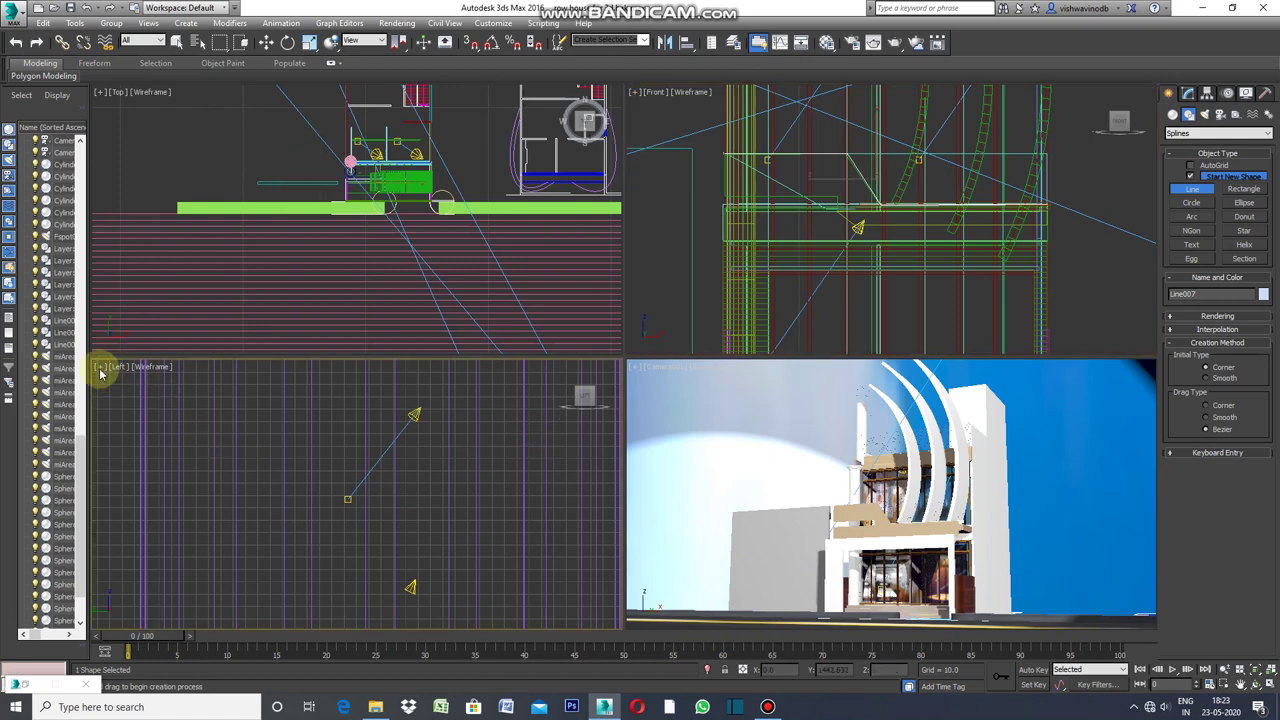
{"action": "left_click", "coordinate": [100, 369]}
{"action": "left_click", "coordinate": [124, 377]}
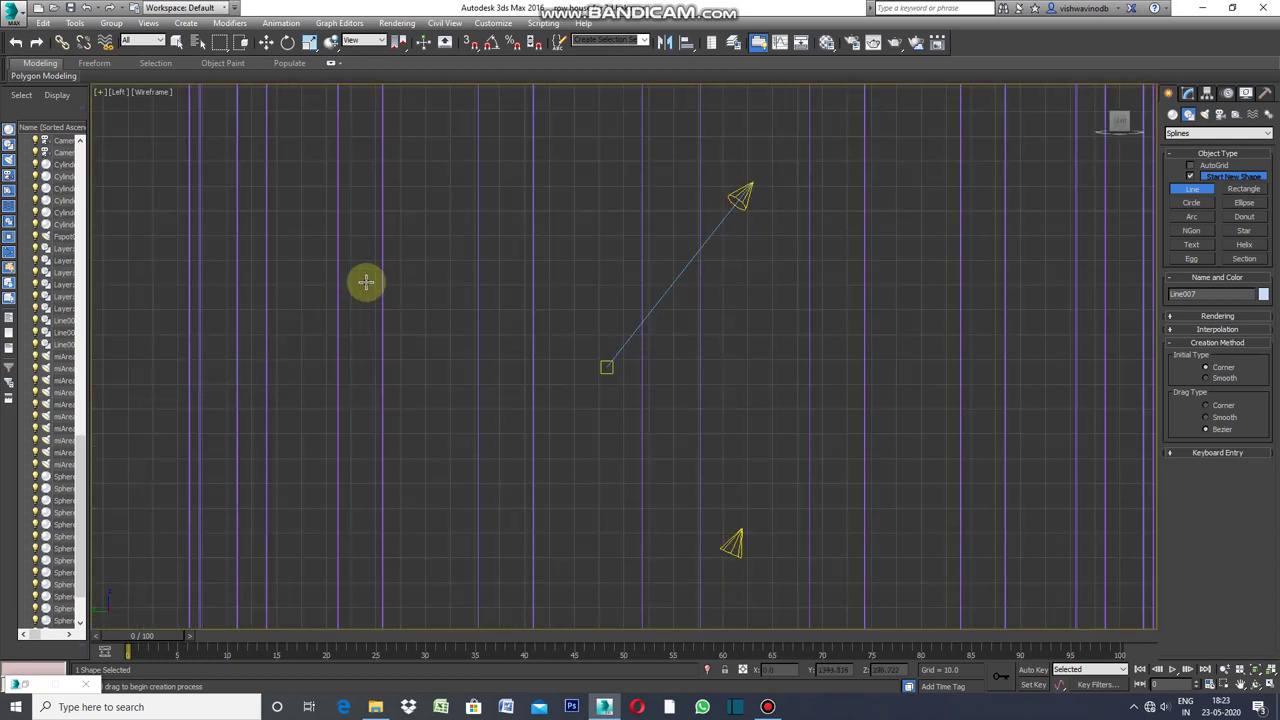
{"action": "scroll", "coordinate": [363, 285], "scroll_direction": "down", "scroll_amount": 3}
{"action": "scroll", "coordinate": [408, 371], "scroll_direction": "up", "scroll_amount": 10}
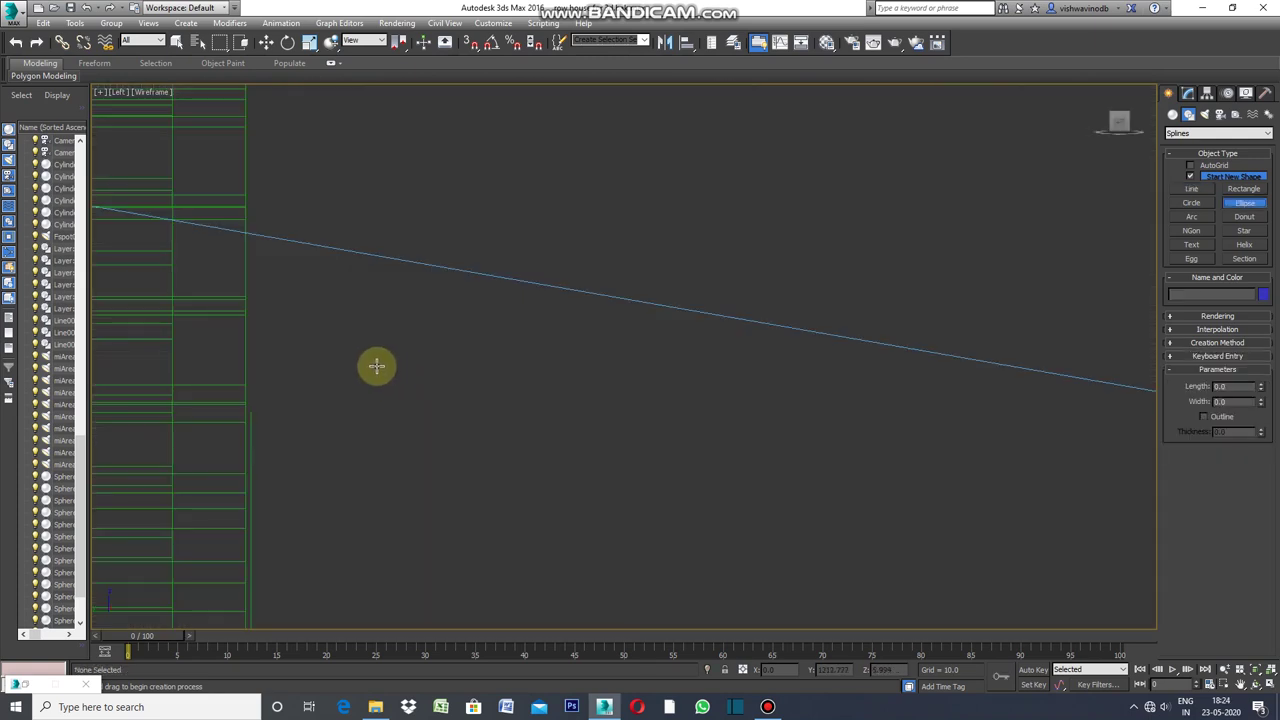
{"action": "scroll", "coordinate": [402, 354], "scroll_direction": "down", "scroll_amount": 2}
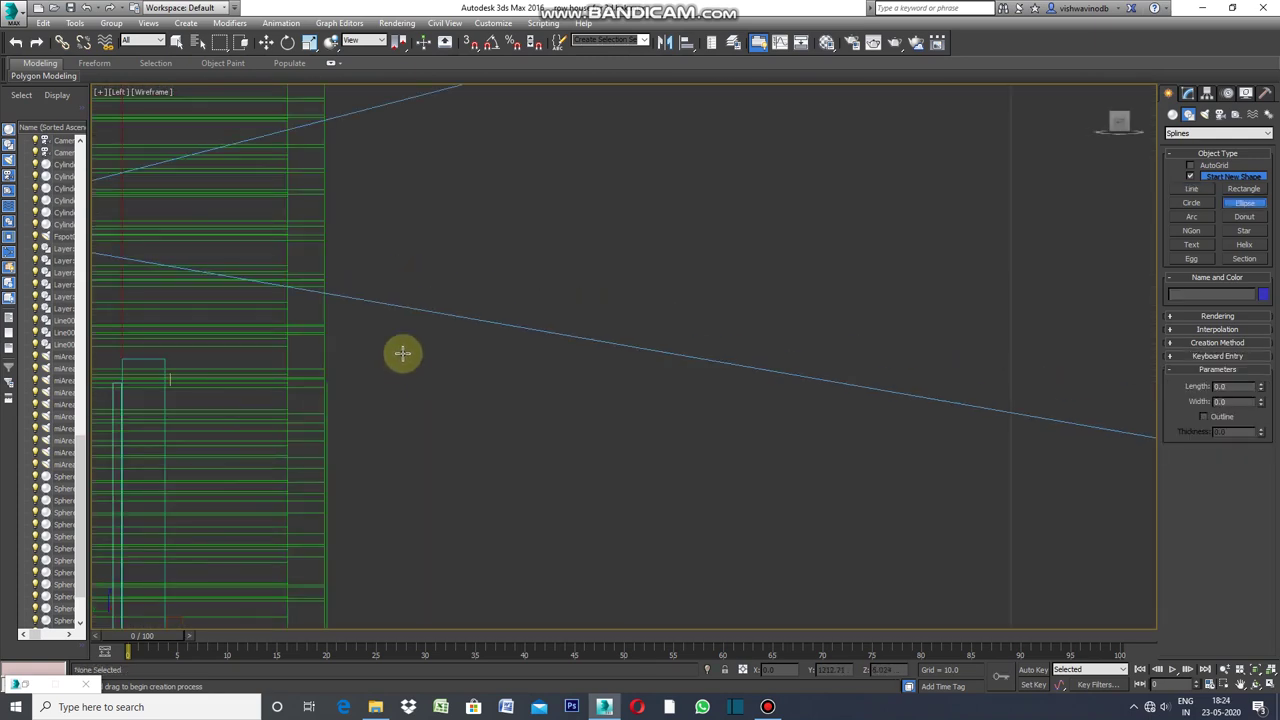
{"action": "scroll", "coordinate": [402, 354], "scroll_direction": "down", "scroll_amount": 2}
Draw a small ellipse, Ellipse001, and rotate it to a slight tilt.
{"action": "left_click_drag", "start_coordinate": [436, 378], "coordinate": [412, 394]}
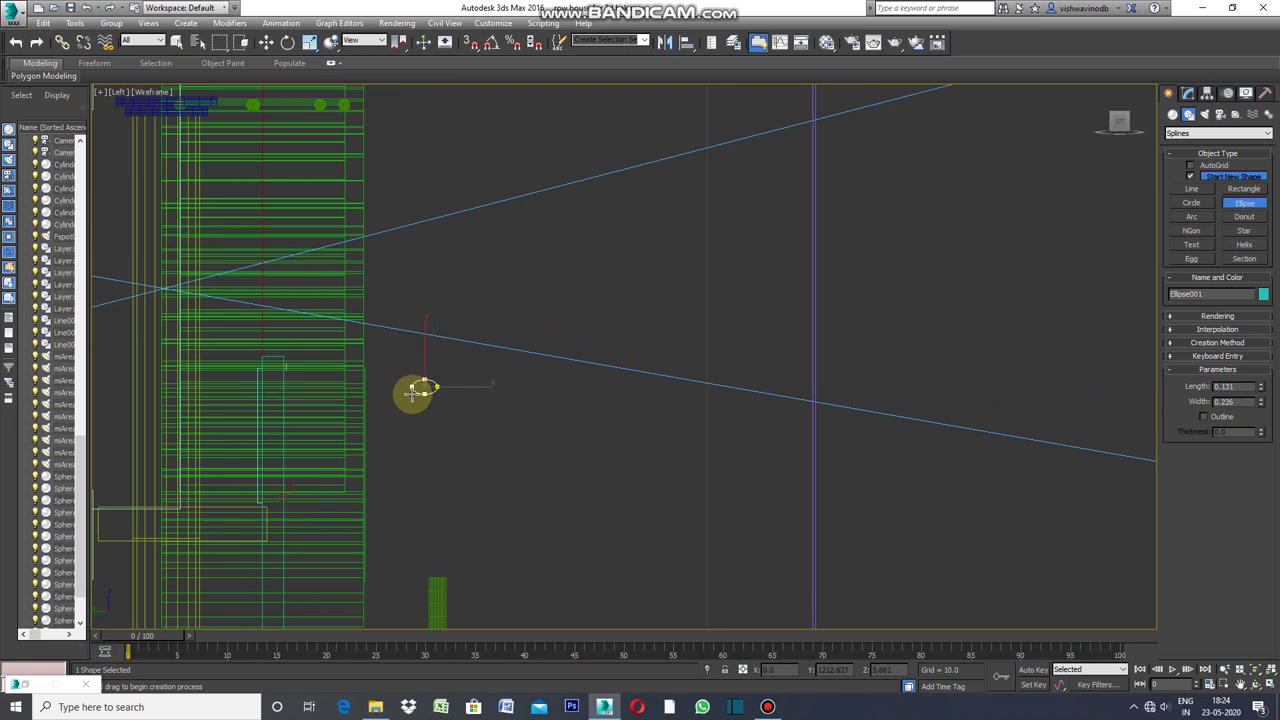
{"action": "scroll", "coordinate": [412, 396], "scroll_direction": "up", "scroll_amount": 2}
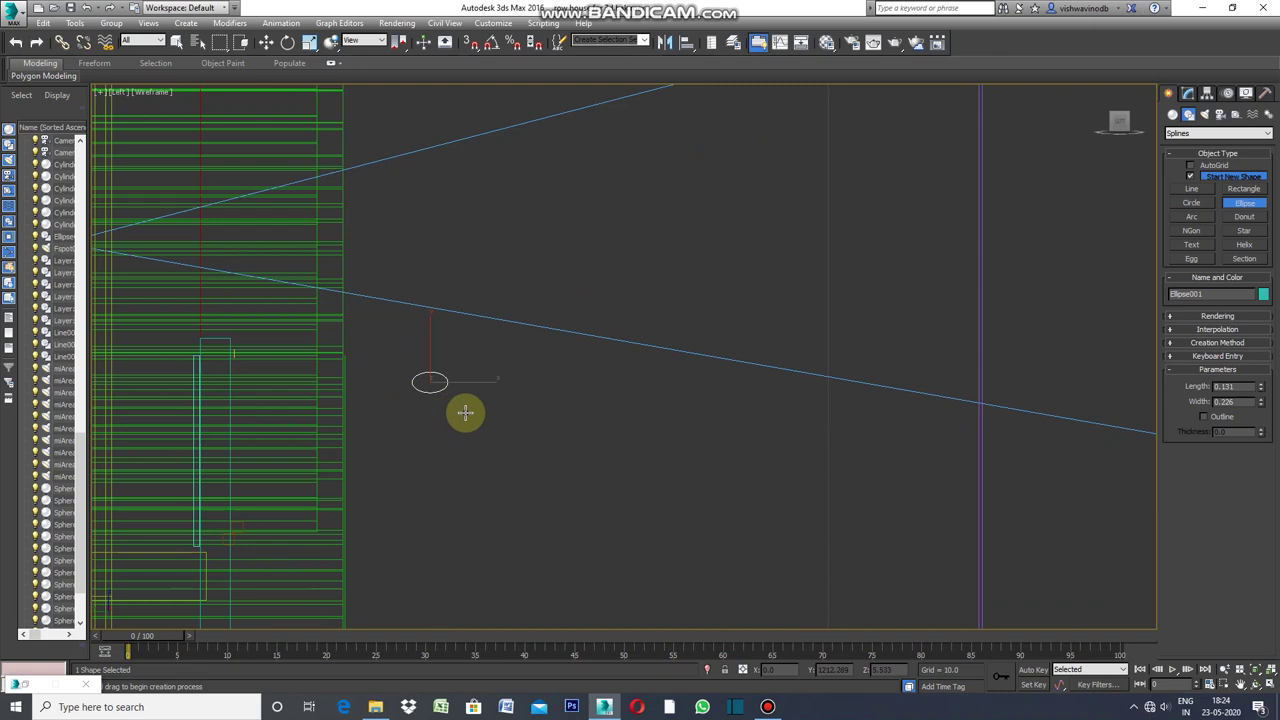
{"action": "left_click", "coordinate": [288, 42]}
{"action": "left_click_drag", "start_coordinate": [480, 386], "coordinate": [483, 371]}
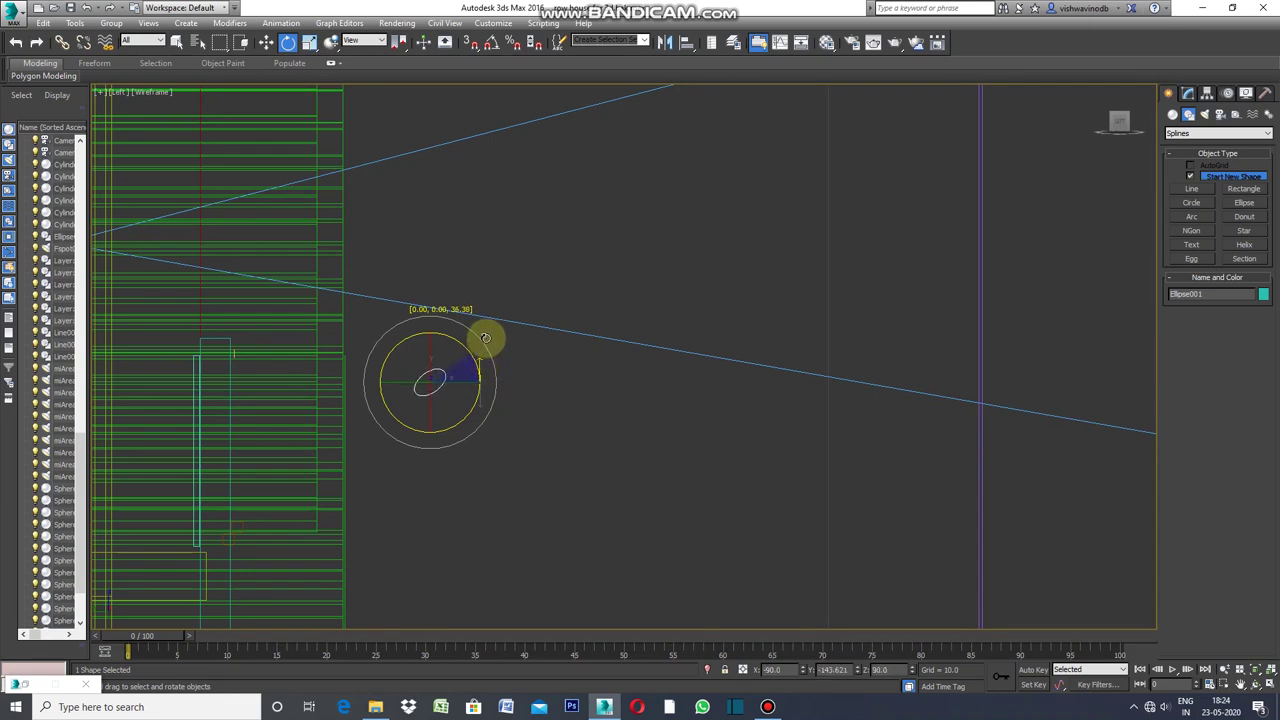
{"action": "left_click", "coordinate": [594, 419]}
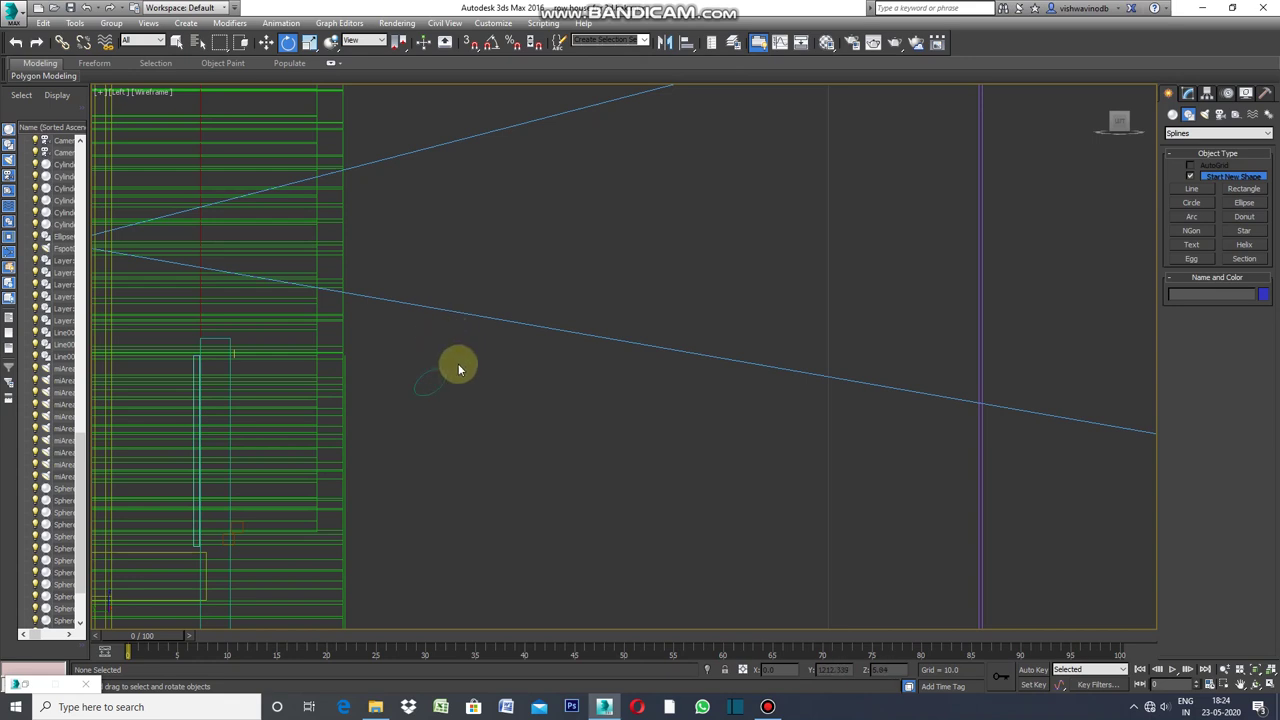
{"action": "scroll", "coordinate": [463, 375], "scroll_direction": "down", "scroll_amount": 2}
{"action": "scroll", "coordinate": [432, 399], "scroll_direction": "up", "scroll_amount": 2}
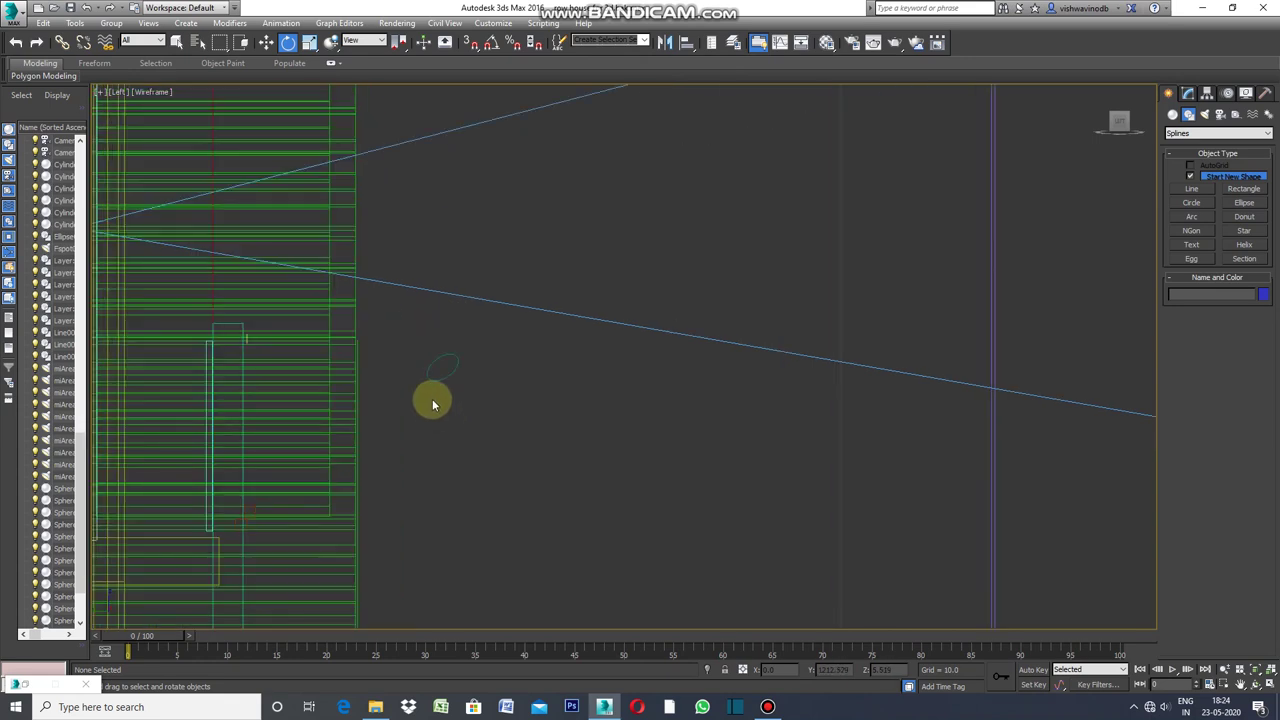
{"action": "left_click", "coordinate": [450, 378]}
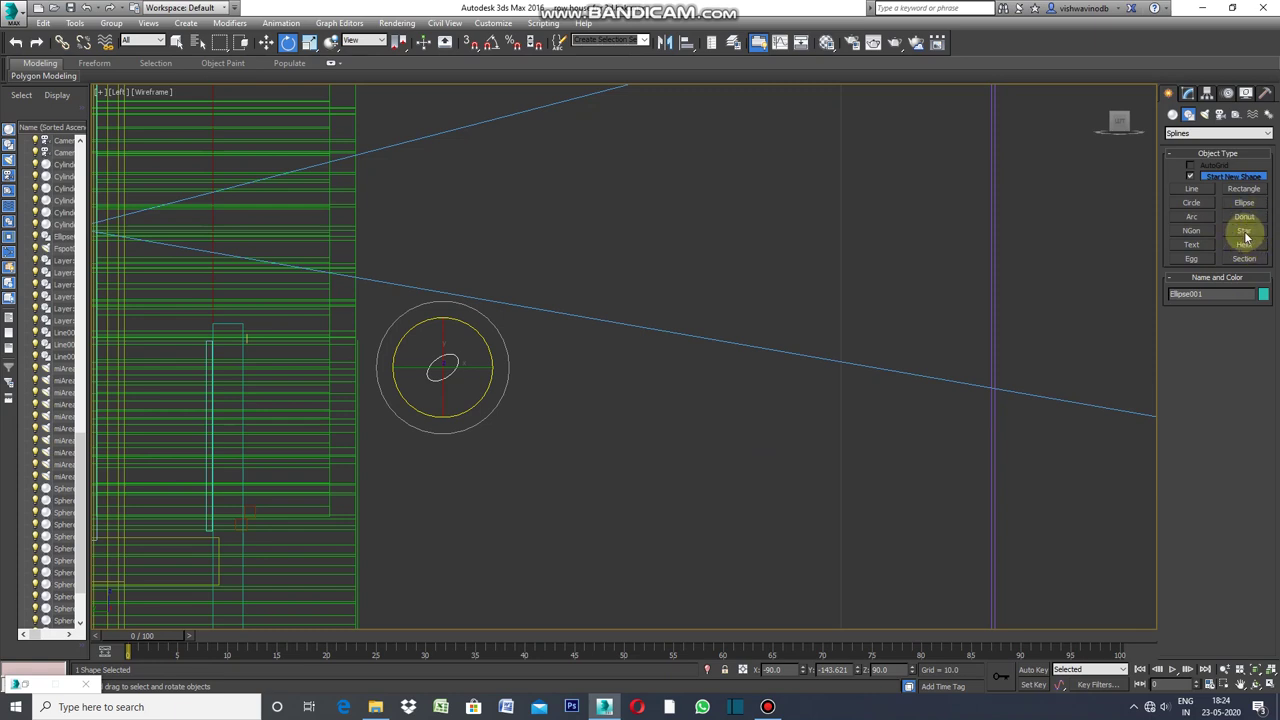
Draw a small six-point star, Star001, and move it to sit just under the ellipse.
{"action": "left_click", "coordinate": [1245, 232]}
{"action": "left_click_drag", "start_coordinate": [454, 413], "coordinate": [450, 420]}
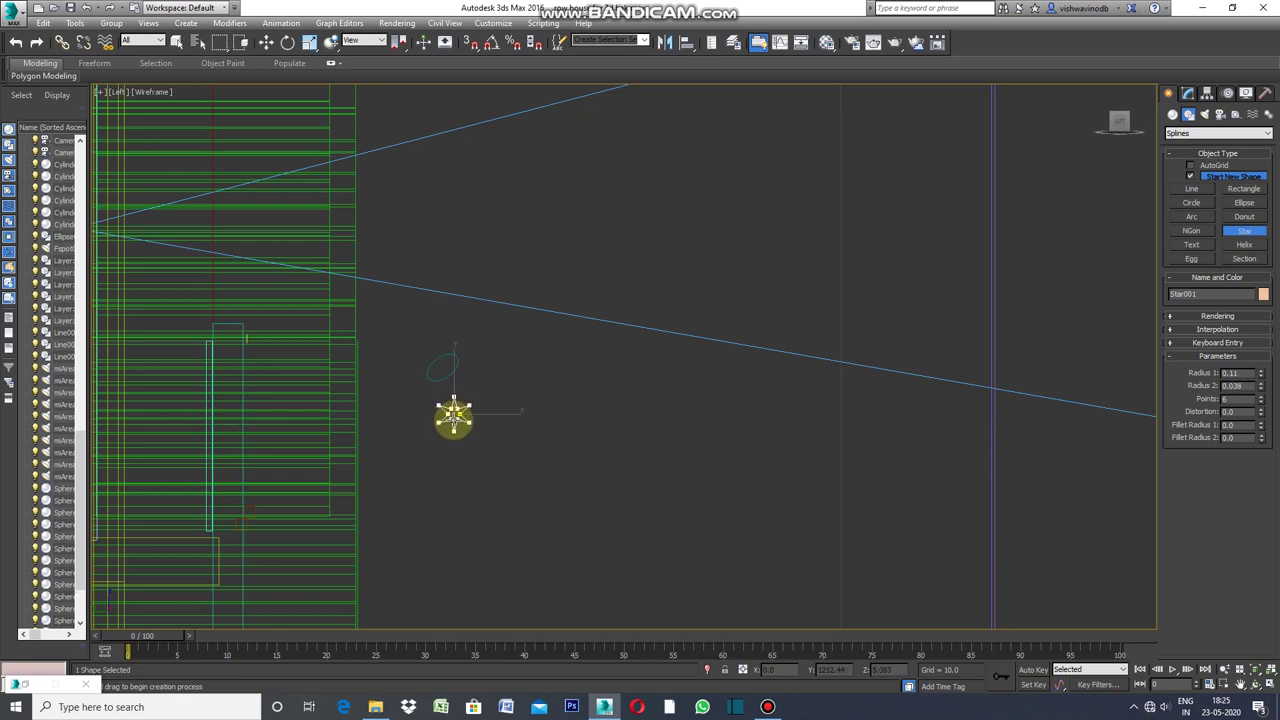
{"action": "left_click", "coordinate": [453, 418]}
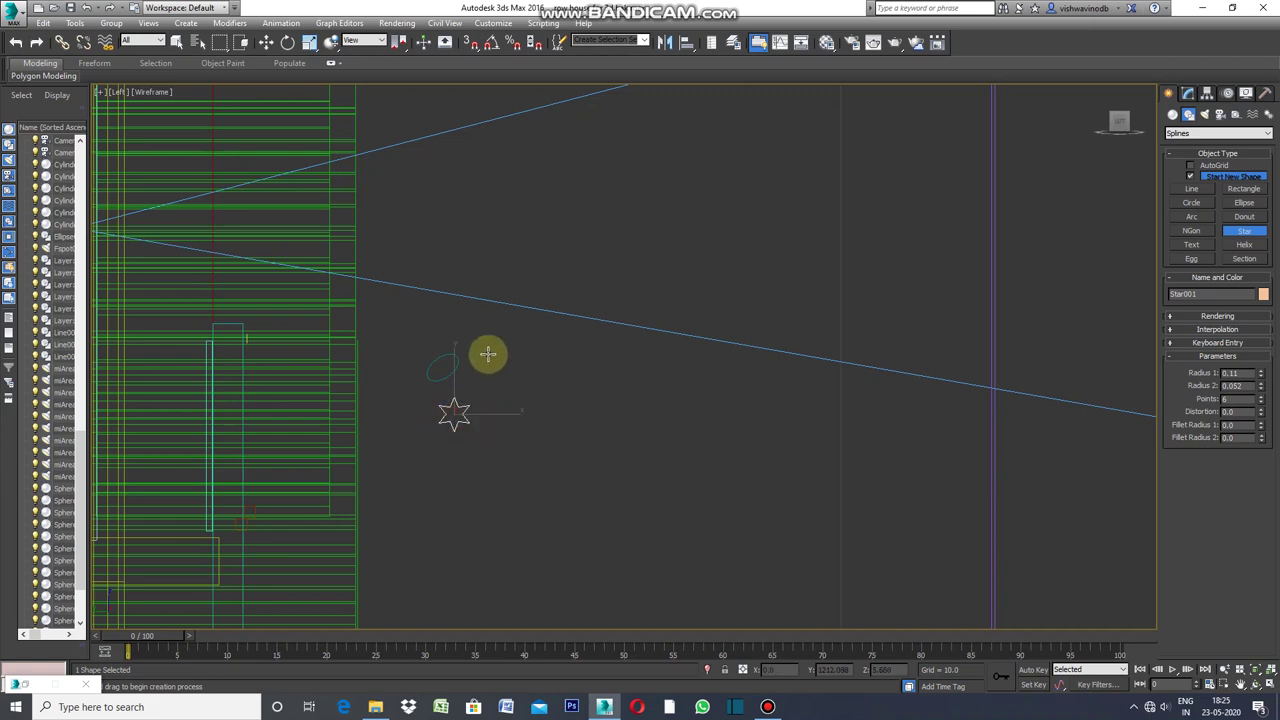
{"action": "left_click", "coordinate": [266, 42]}
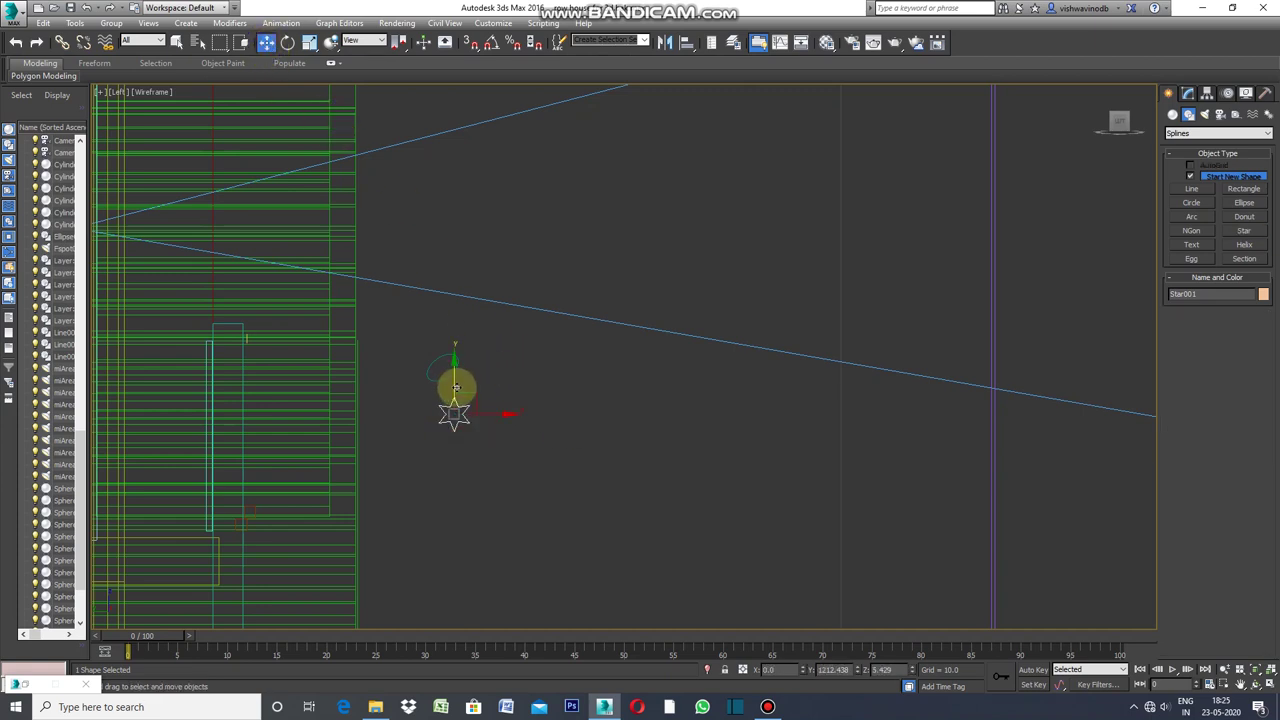
{"action": "left_click_drag", "start_coordinate": [455, 386], "coordinate": [454, 366]}
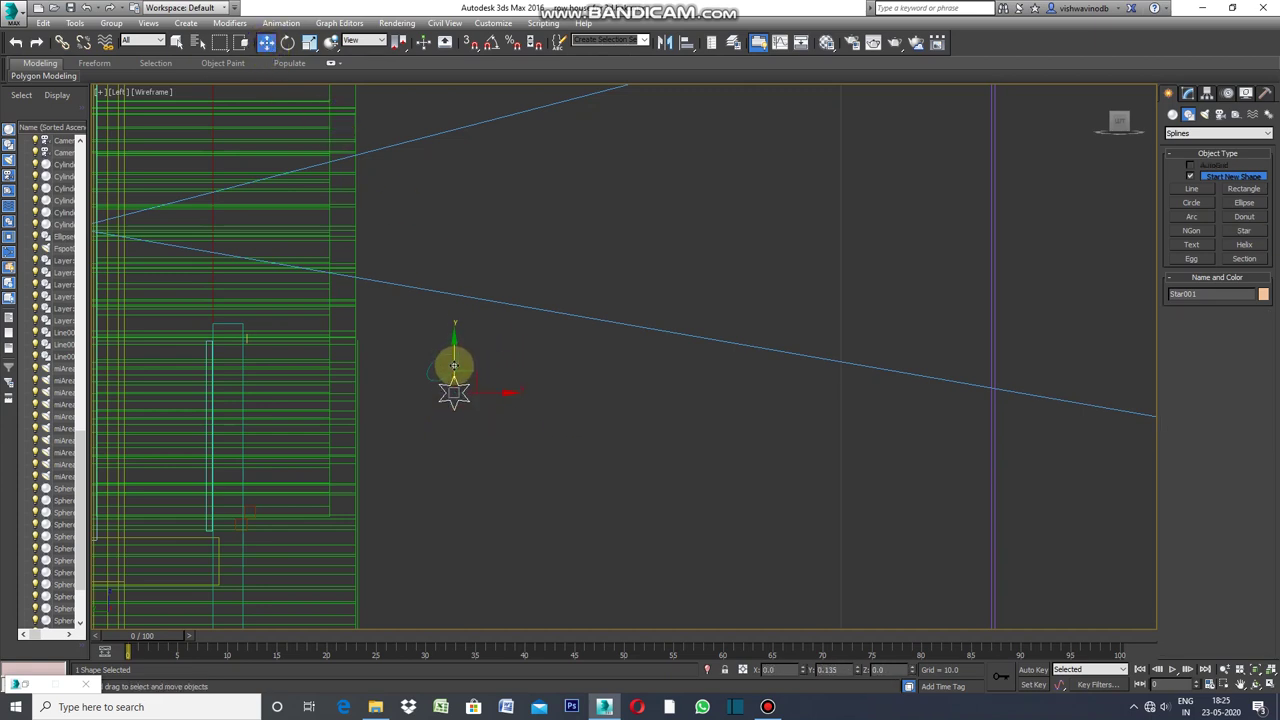
{"action": "left_click", "coordinate": [489, 392]}
{"action": "left_click", "coordinate": [451, 368]}
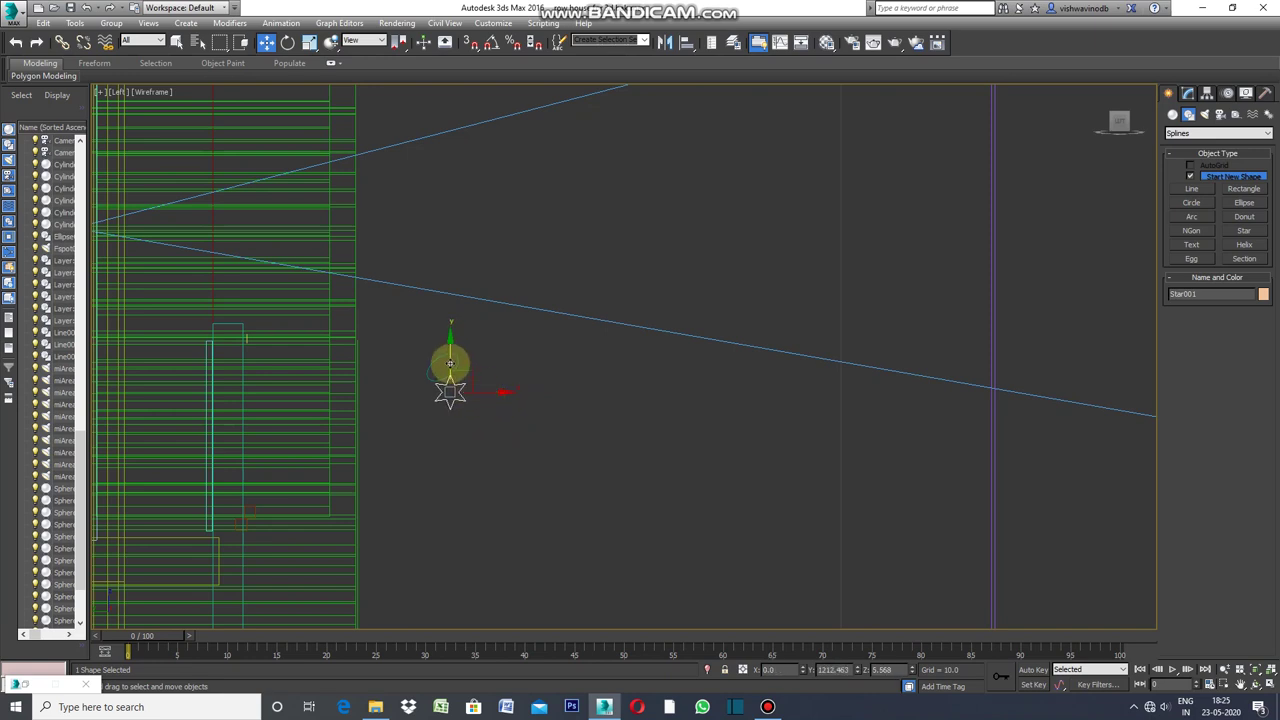
{"action": "left_click_drag", "start_coordinate": [449, 363], "coordinate": [449, 362]}
{"action": "left_click", "coordinate": [521, 423]}
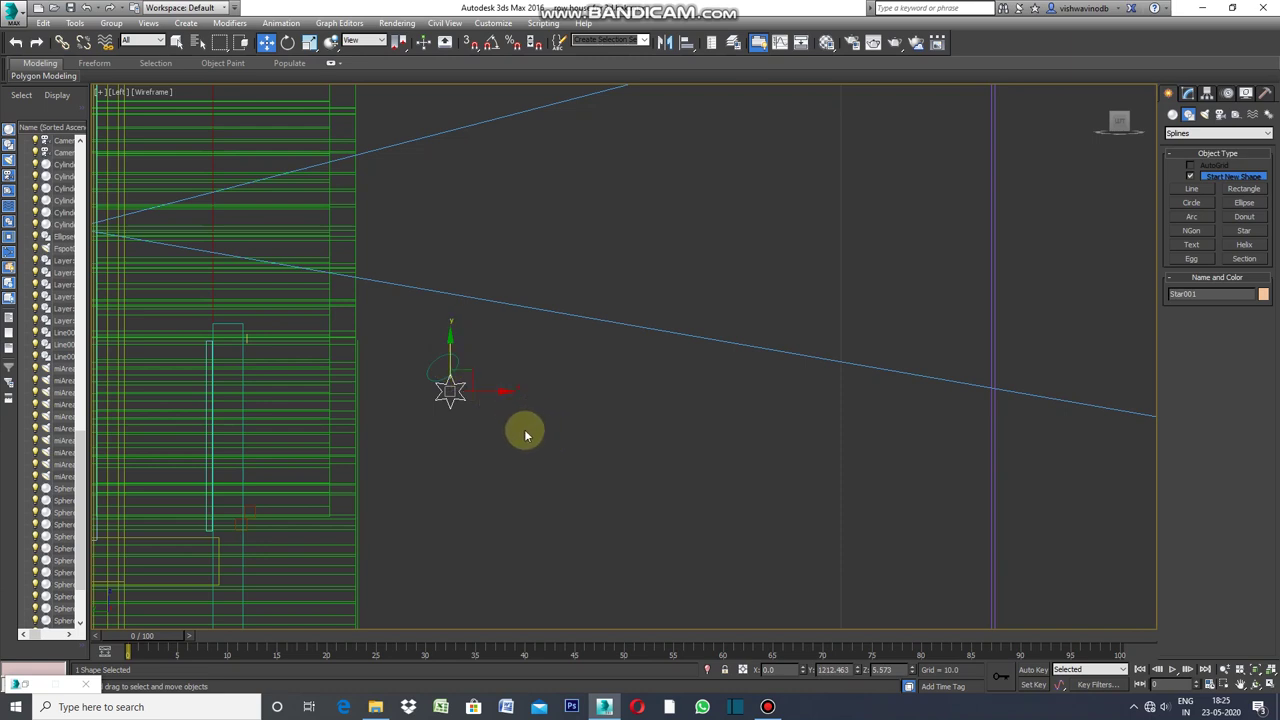
{"action": "left_click", "coordinate": [524, 432]}
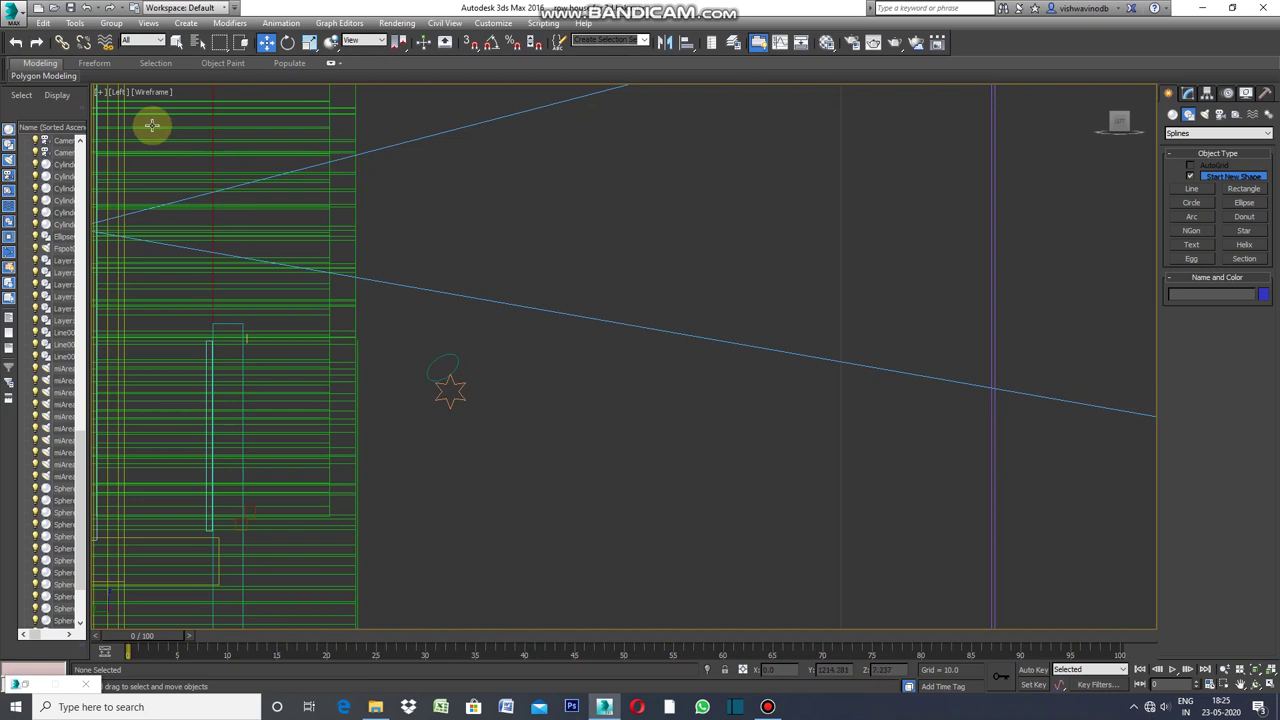
Restore four views, then maximize the Front view and zoom onto the stepped cornice line.
{"action": "left_click", "coordinate": [100, 94]}
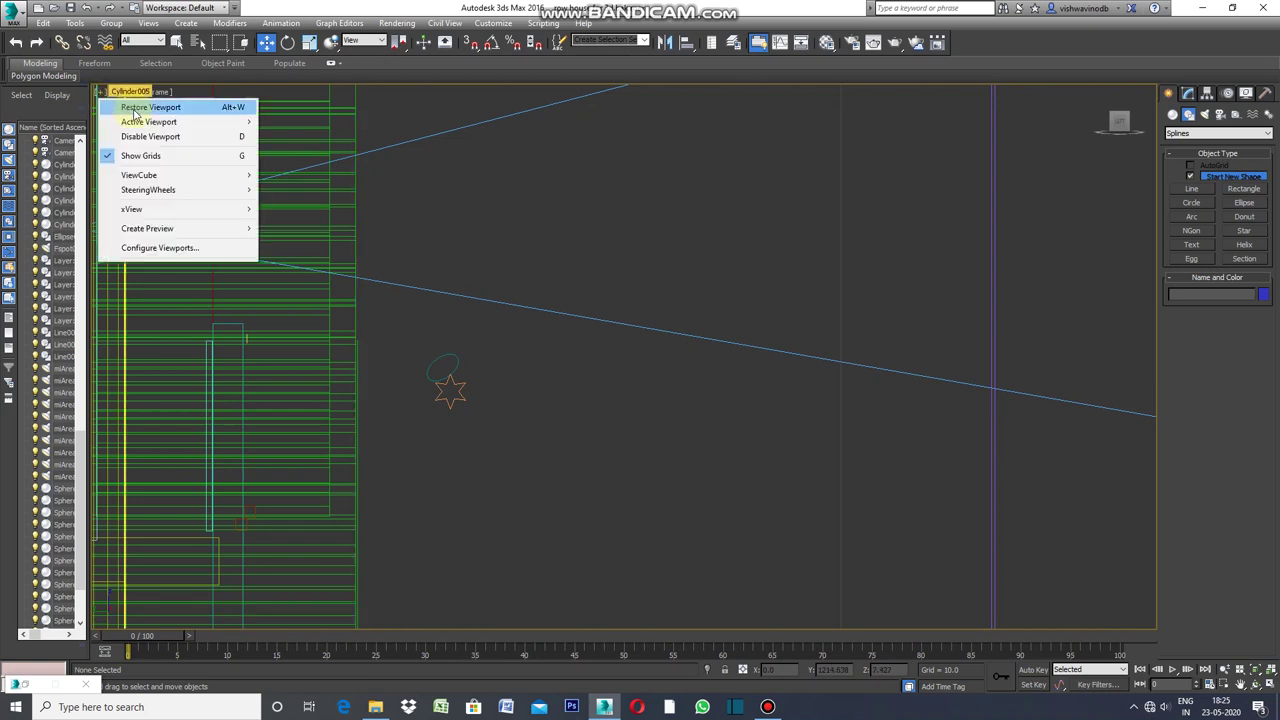
{"action": "left_click", "coordinate": [140, 107]}
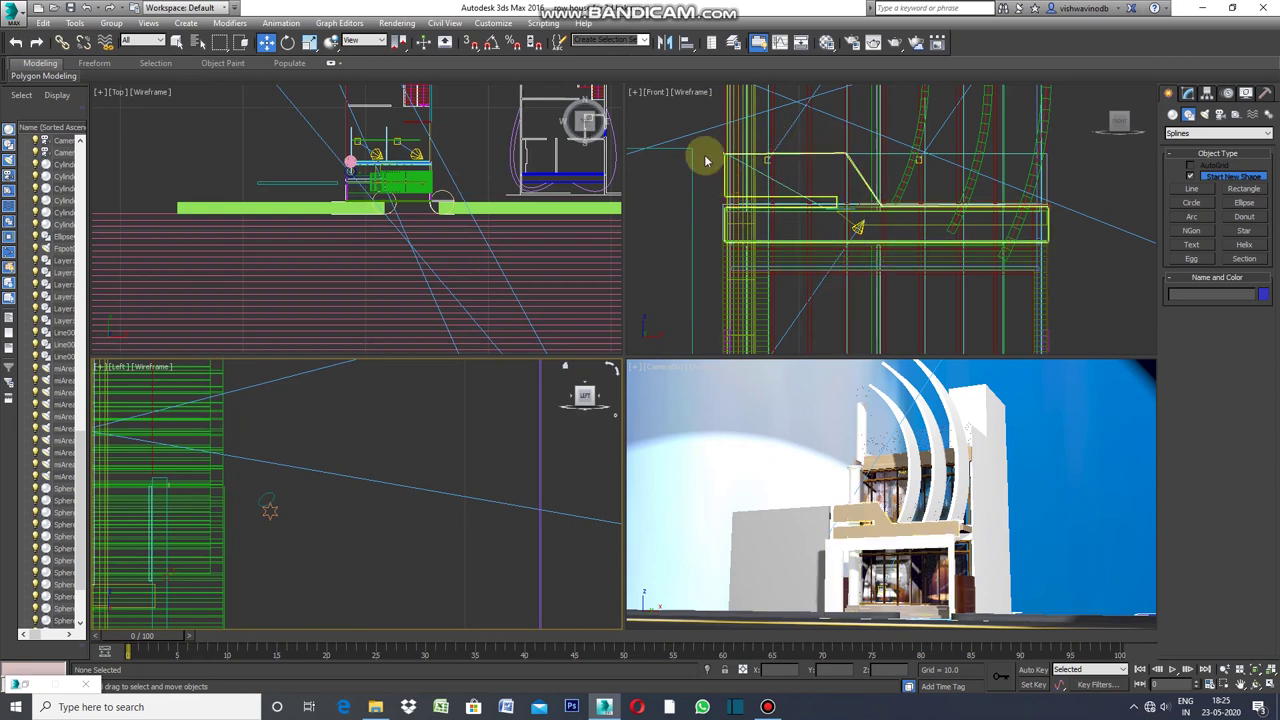
{"action": "left_click", "coordinate": [635, 97]}
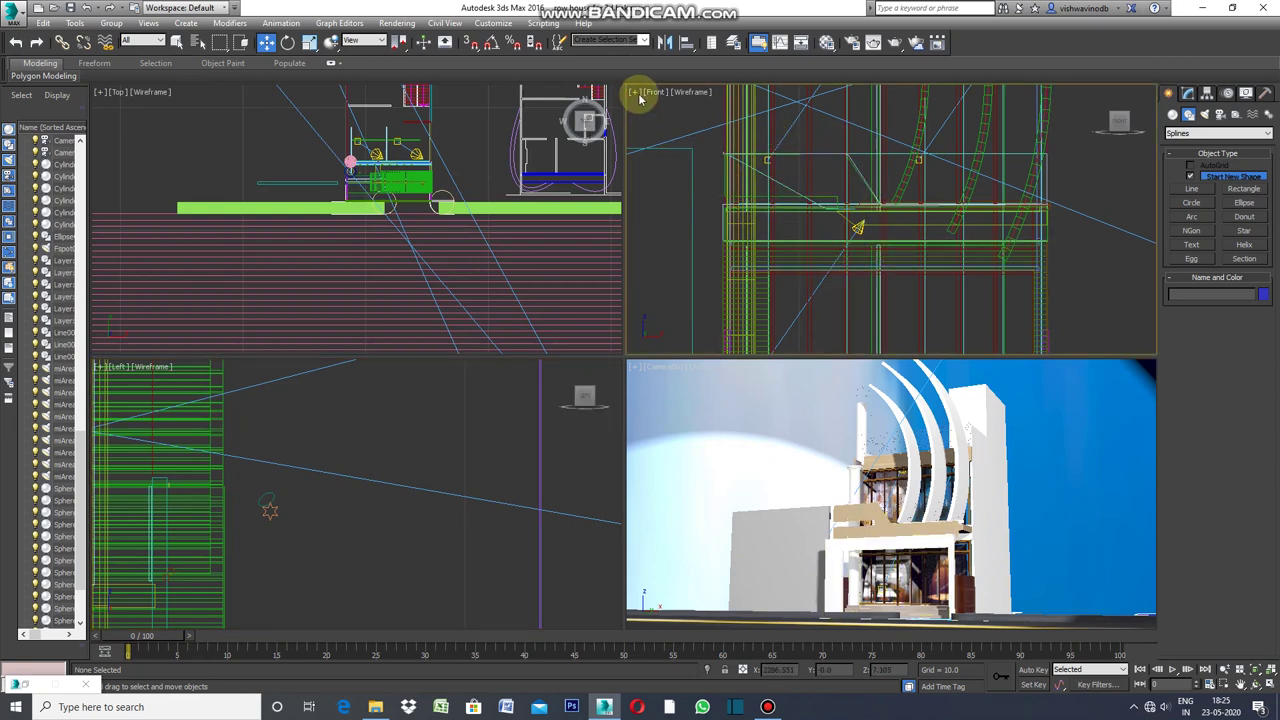
{"action": "left_click", "coordinate": [635, 95]}
{"action": "left_click", "coordinate": [662, 104]}
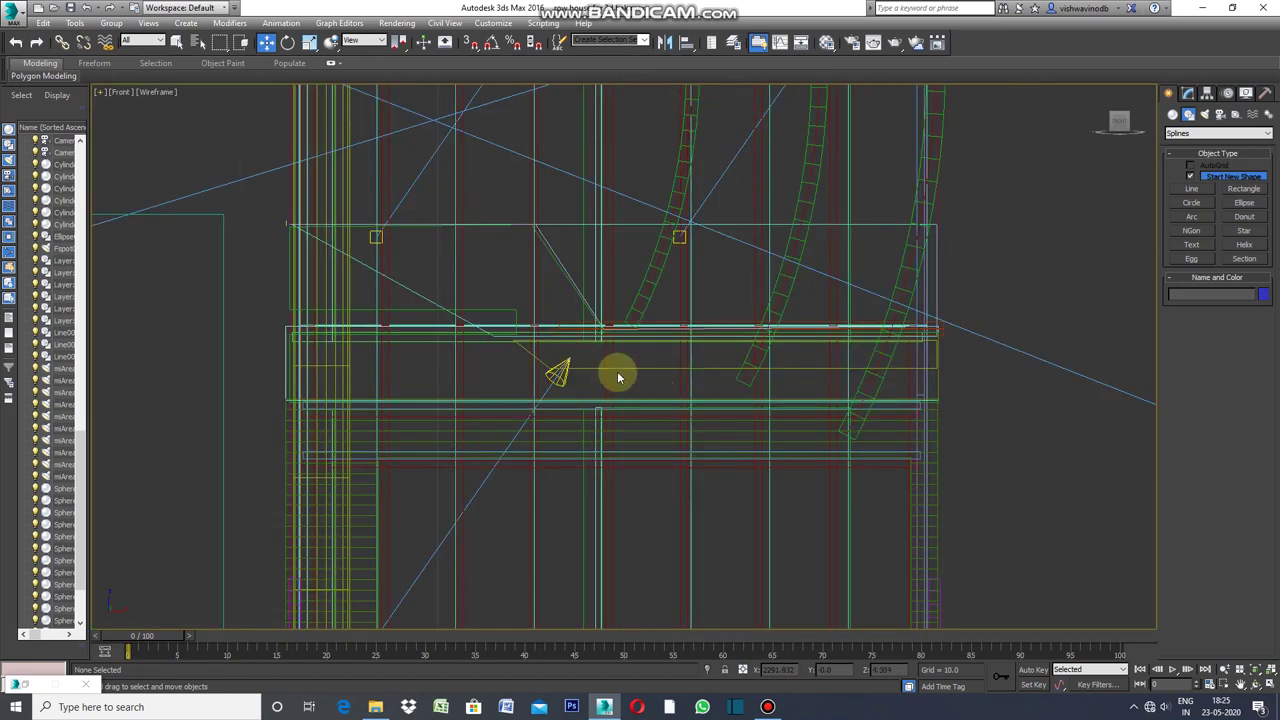
{"action": "scroll", "coordinate": [630, 342], "scroll_direction": "up", "scroll_amount": 3}
{"action": "scroll", "coordinate": [560, 350], "scroll_direction": "down", "scroll_amount": 3}
{"action": "scroll", "coordinate": [343, 334], "scroll_direction": "up", "scroll_amount": 2}
{"action": "scroll", "coordinate": [355, 340], "scroll_direction": "up", "scroll_amount": 2}
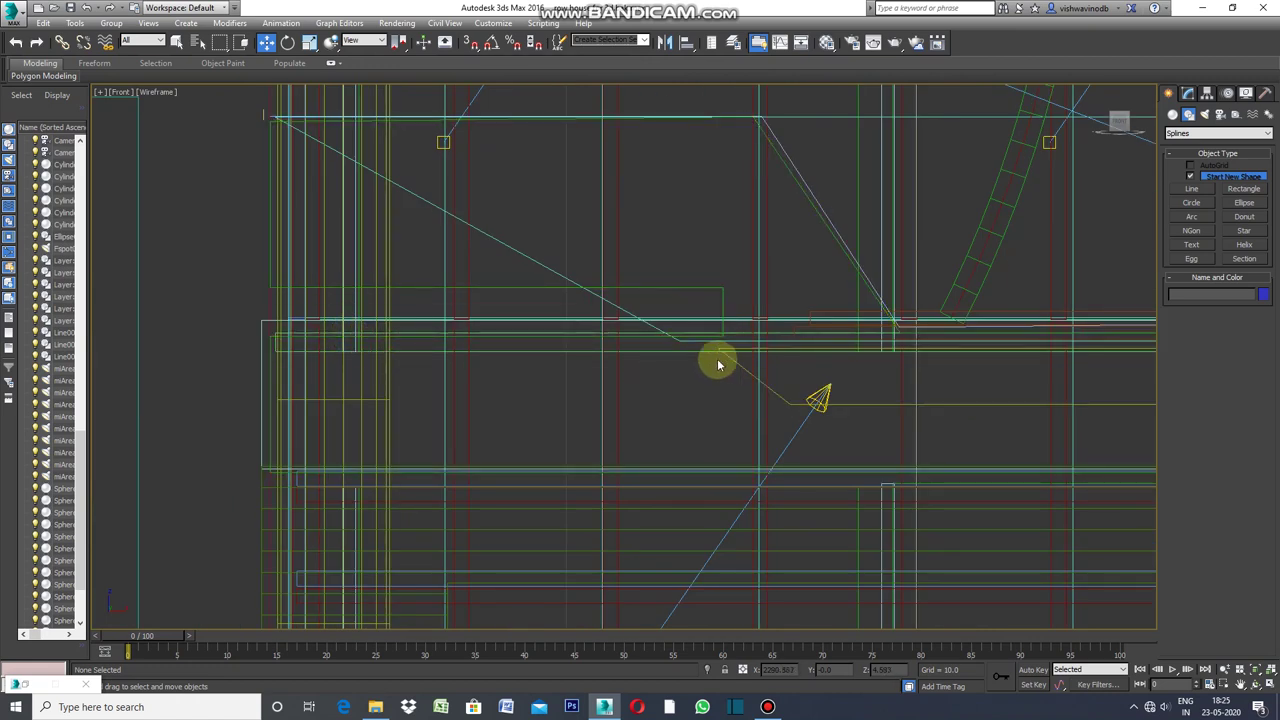
{"action": "scroll", "coordinate": [684, 334], "scroll_direction": "down", "scroll_amount": 2}
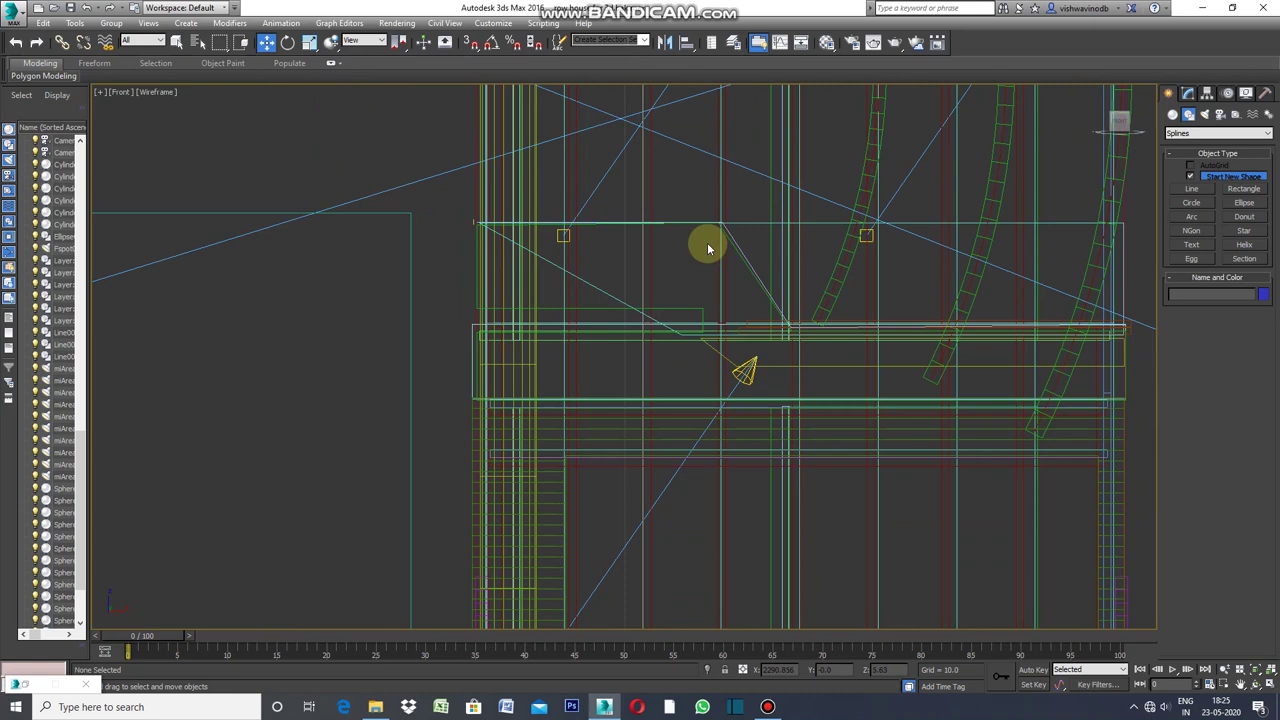
{"action": "left_click", "coordinate": [733, 238]}
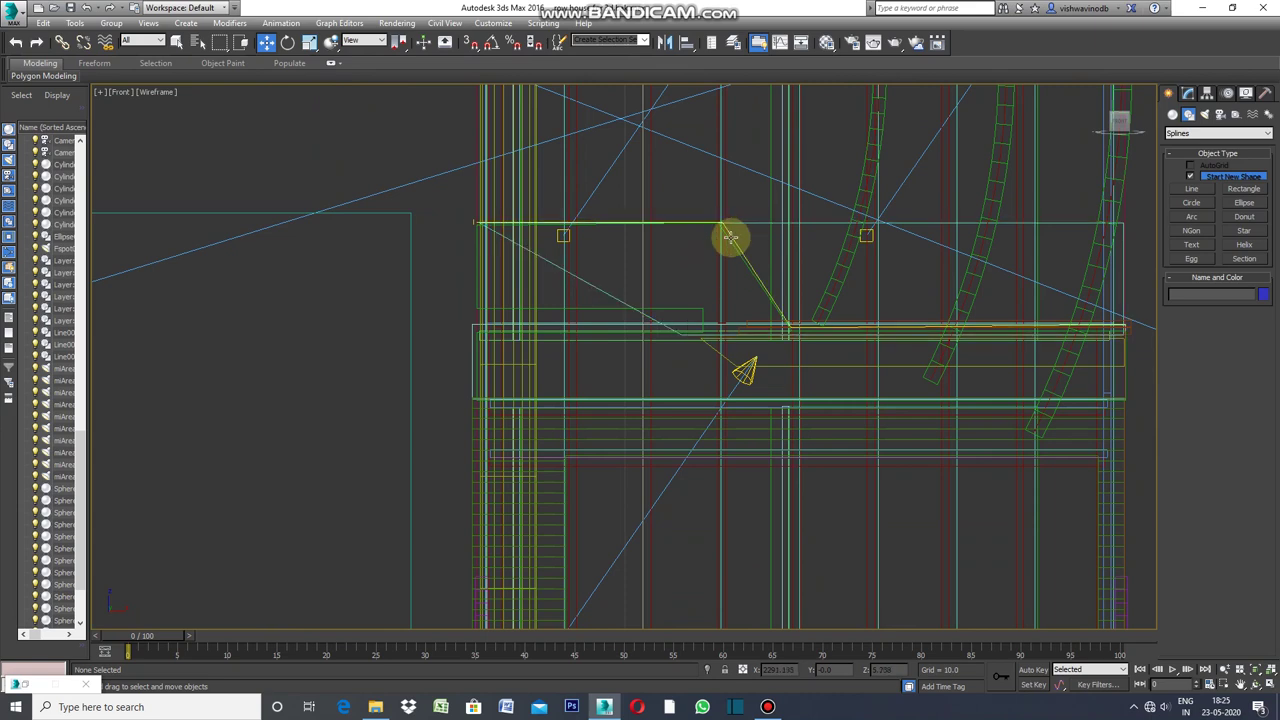
Shift-drag the cornice line slightly downward to clone it as a Copy named Line008.
{"action": "left_click", "coordinate": [553, 252]}
{"action": "scroll", "coordinate": [553, 252], "scroll_direction": "down", "scroll_amount": 2}
{"action": "right_click", "coordinate": [766, 288]}
{"action": "scroll", "coordinate": [766, 288], "scroll_direction": "up", "scroll_amount": 2}
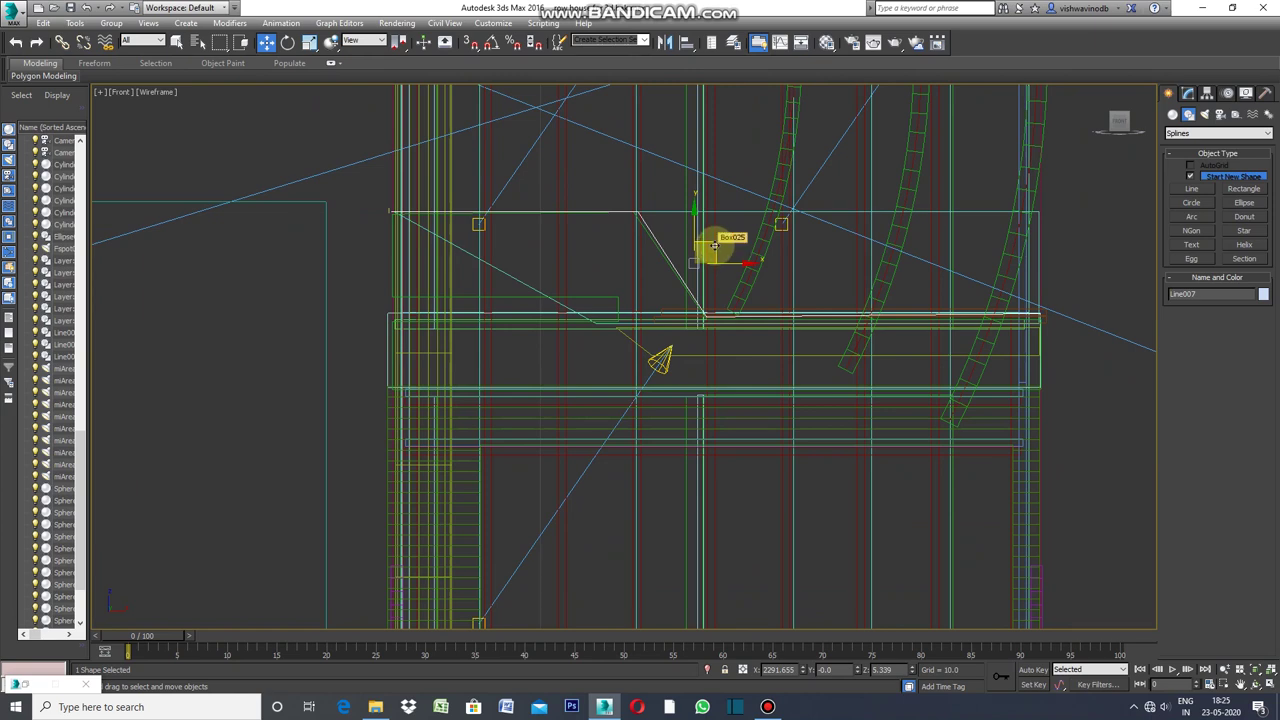
{"action": "left_click_drag", "start_coordinate": [714, 245], "coordinate": [709, 271]}
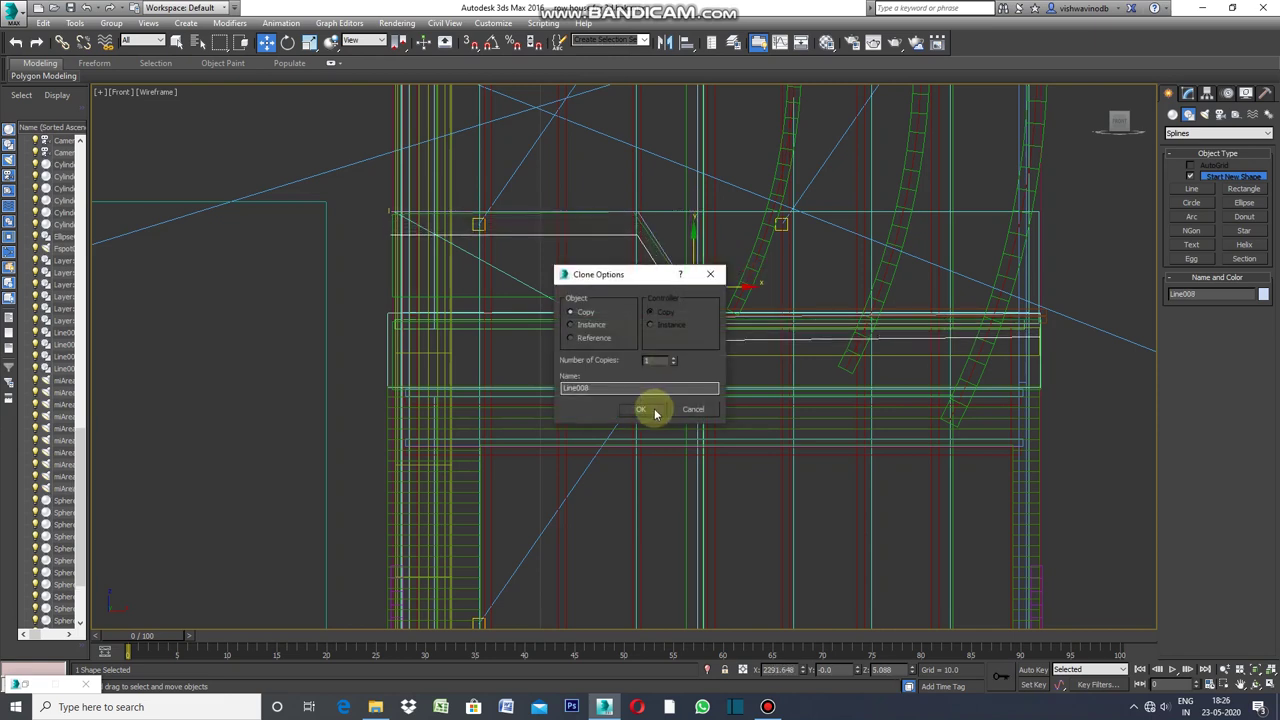
{"action": "left_click", "coordinate": [640, 414]}
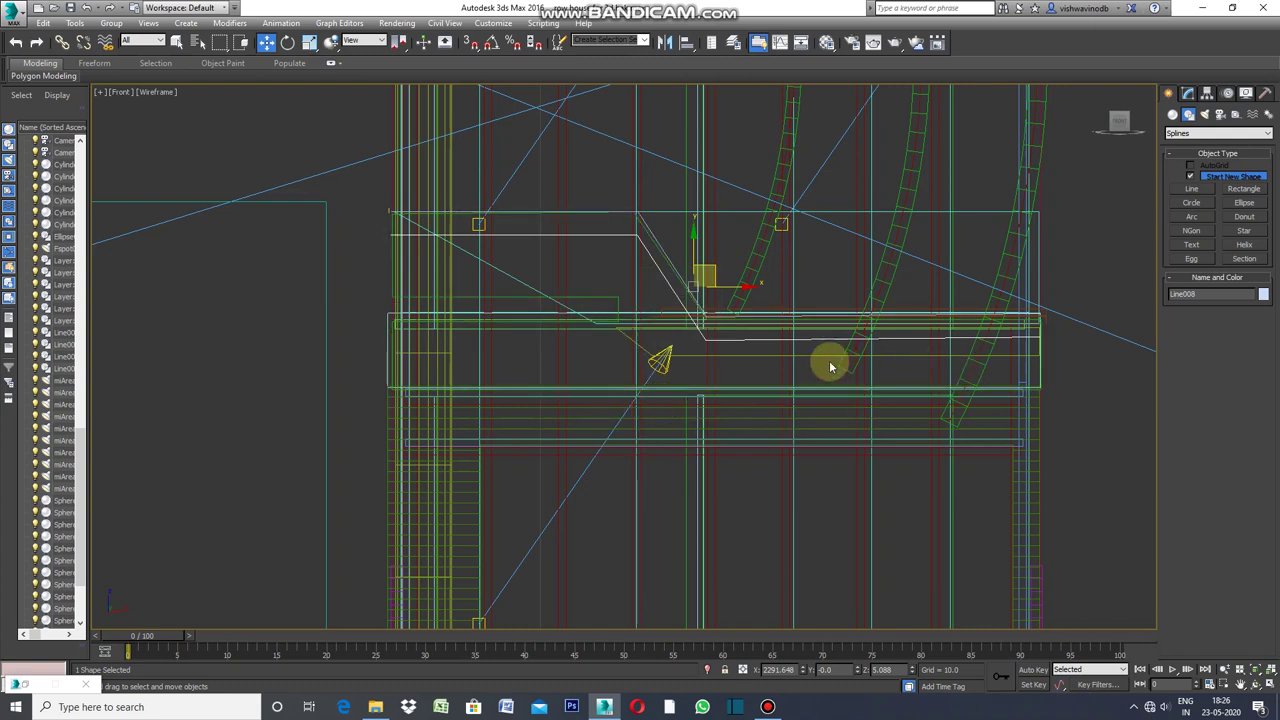
{"action": "scroll", "coordinate": [749, 349], "scroll_direction": "up", "scroll_amount": 1}
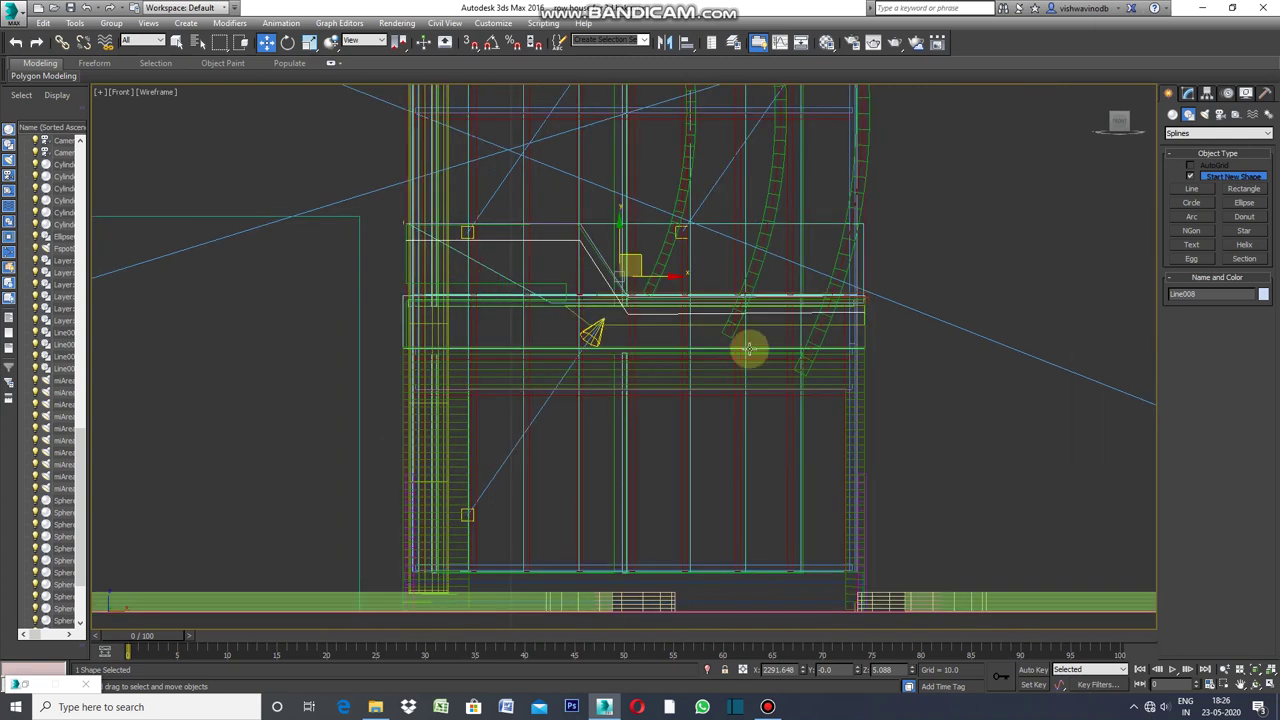
{"action": "scroll", "coordinate": [797, 324], "scroll_direction": "up", "scroll_amount": 2}
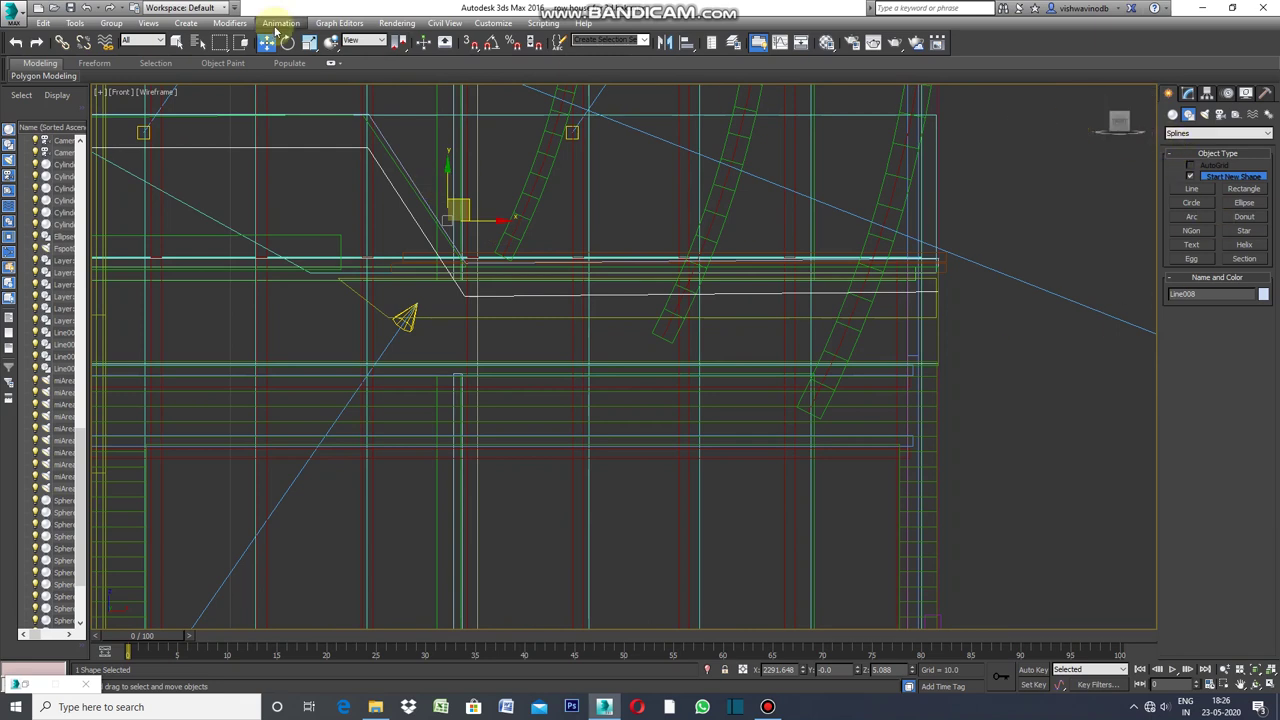
{"action": "left_click", "coordinate": [232, 23]}
{"action": "mouse_move", "coordinate": [263, 58]}
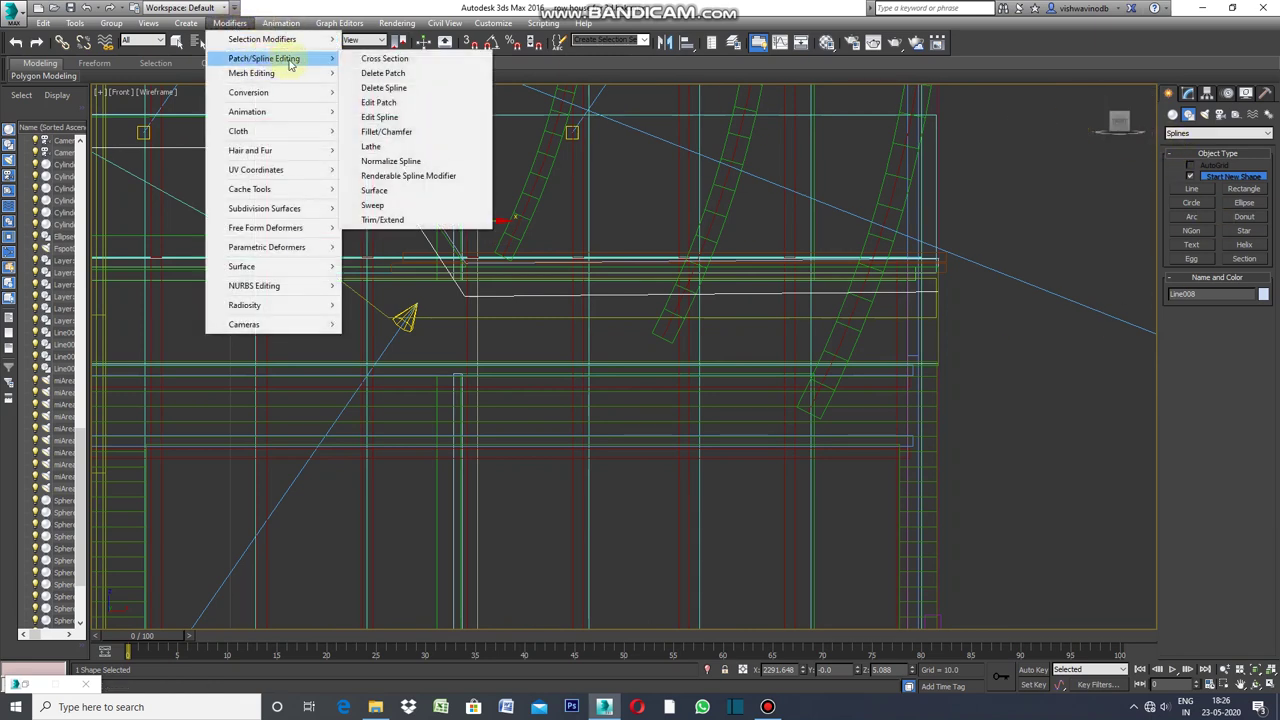
Add Edit Spline to Line008 and nudge its right-end vertex slightly along Y.
{"action": "left_click", "coordinate": [393, 119]}
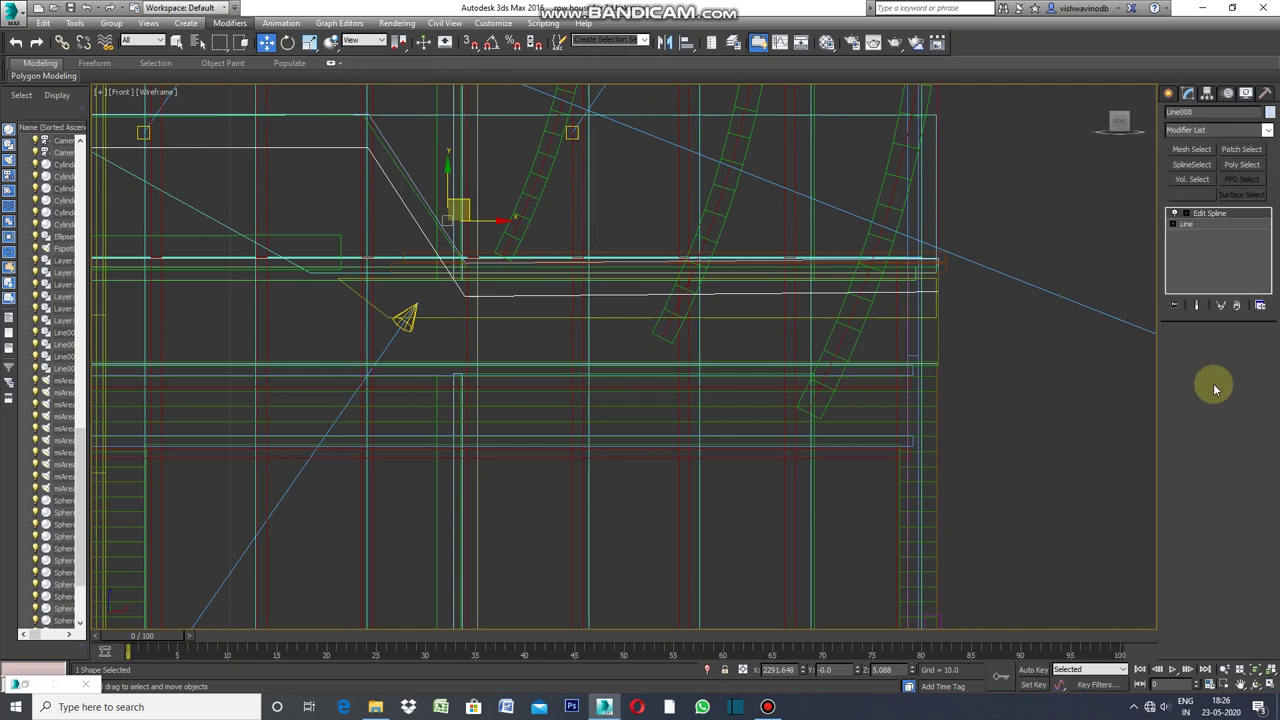
{"action": "left_click", "coordinate": [1202, 355]}
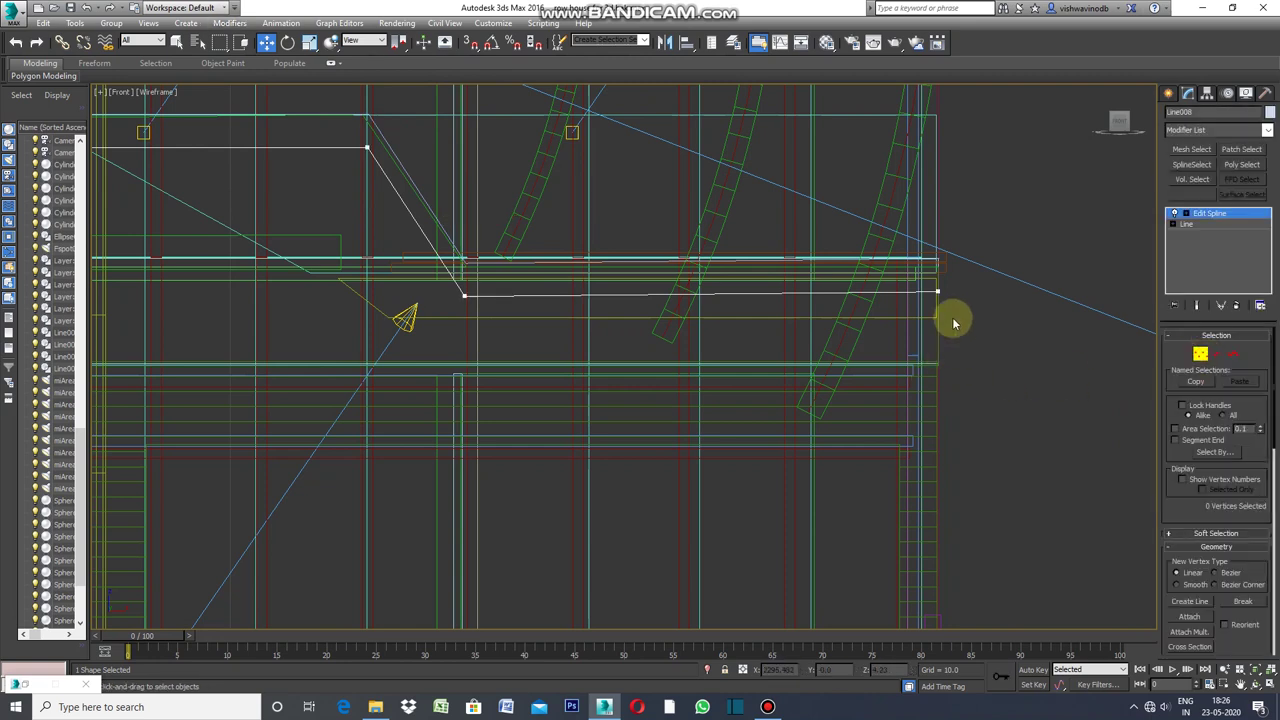
{"action": "scroll", "coordinate": [936, 290], "scroll_direction": "up", "scroll_amount": 2}
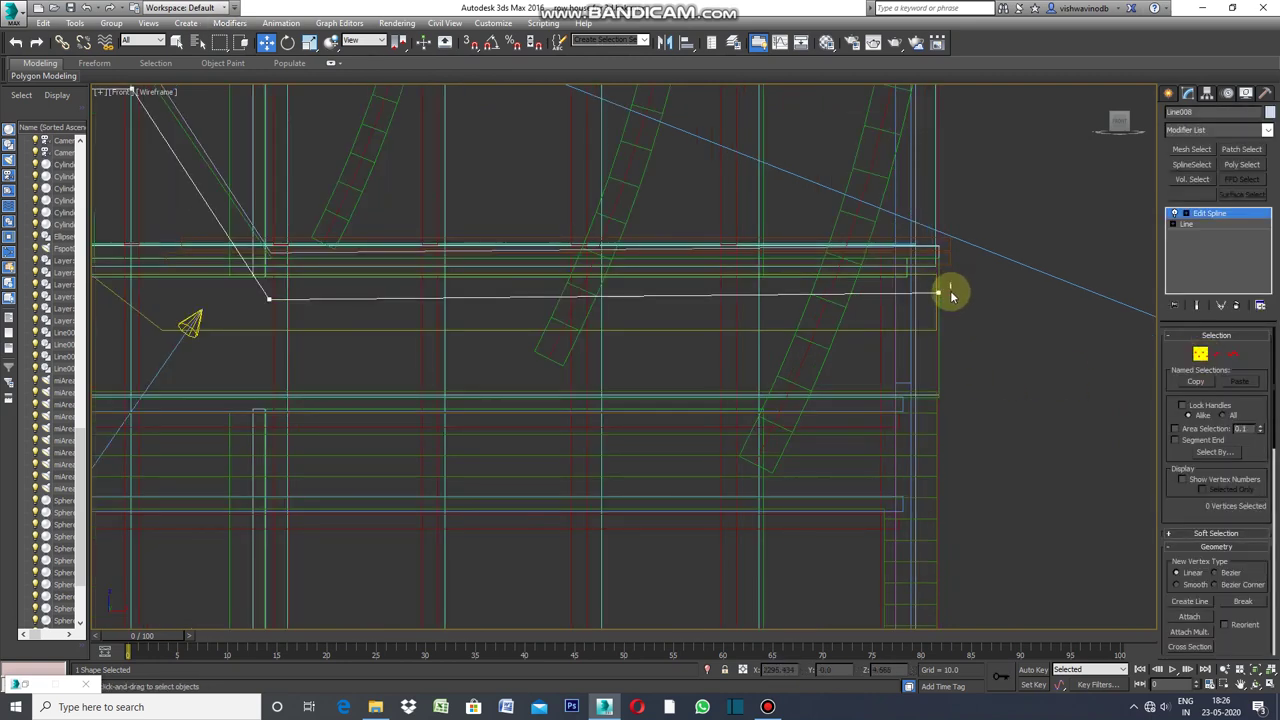
{"action": "left_click", "coordinate": [937, 292]}
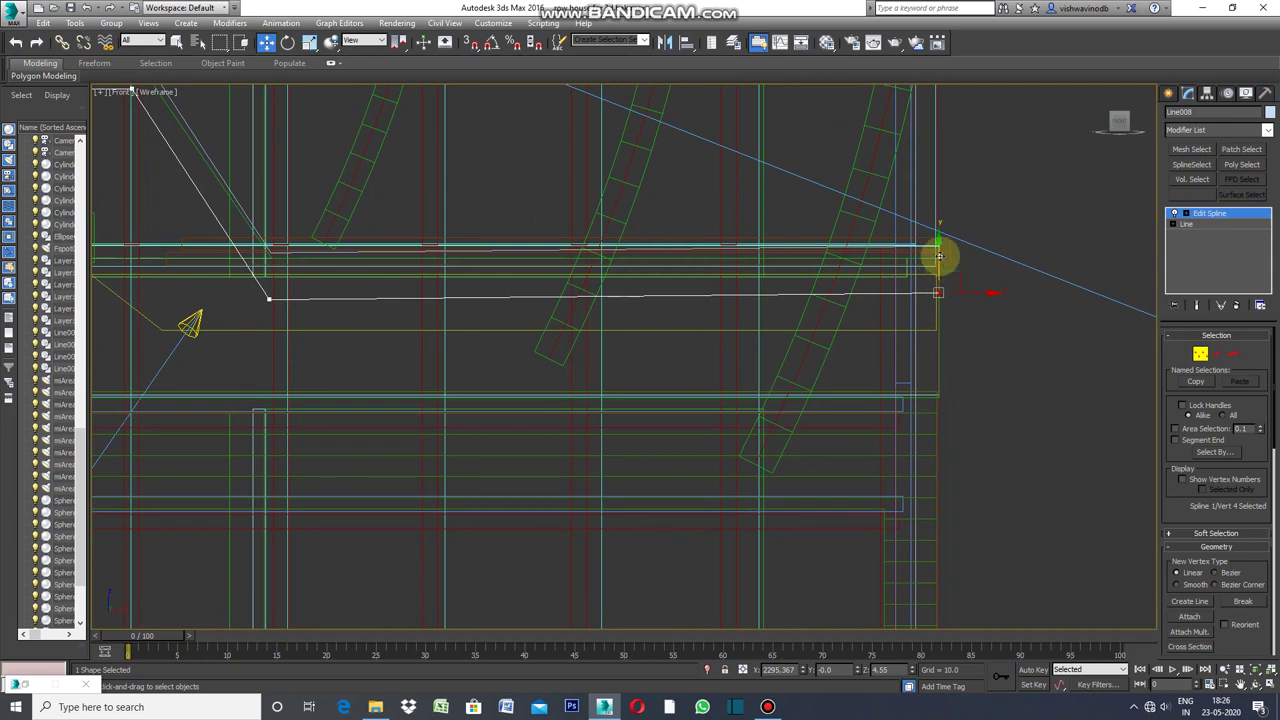
{"action": "left_click_drag", "start_coordinate": [939, 257], "coordinate": [940, 262]}
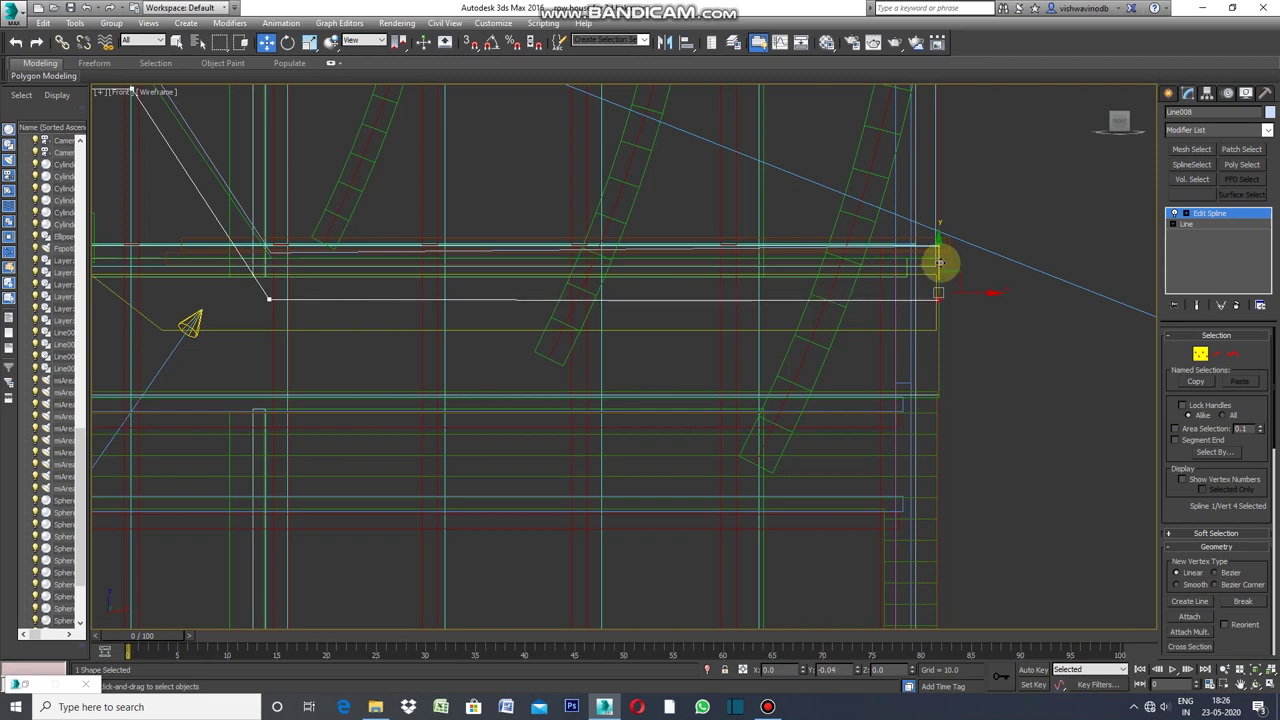
{"action": "left_click", "coordinate": [1042, 321]}
{"action": "left_click", "coordinate": [1168, 93]}
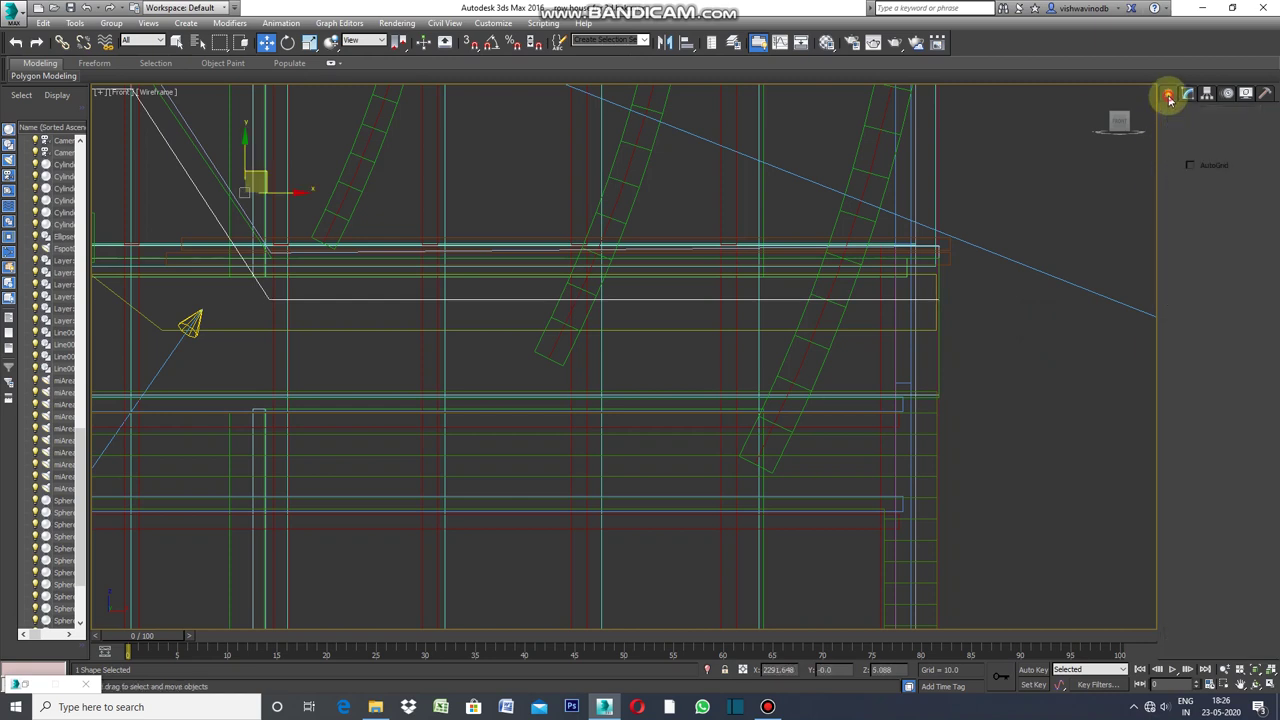
Shift-copy the stepped line Line008 upward to create Line009.
{"action": "left_click", "coordinate": [1056, 370]}
{"action": "scroll", "coordinate": [1054, 372], "scroll_direction": "down", "scroll_amount": 3}
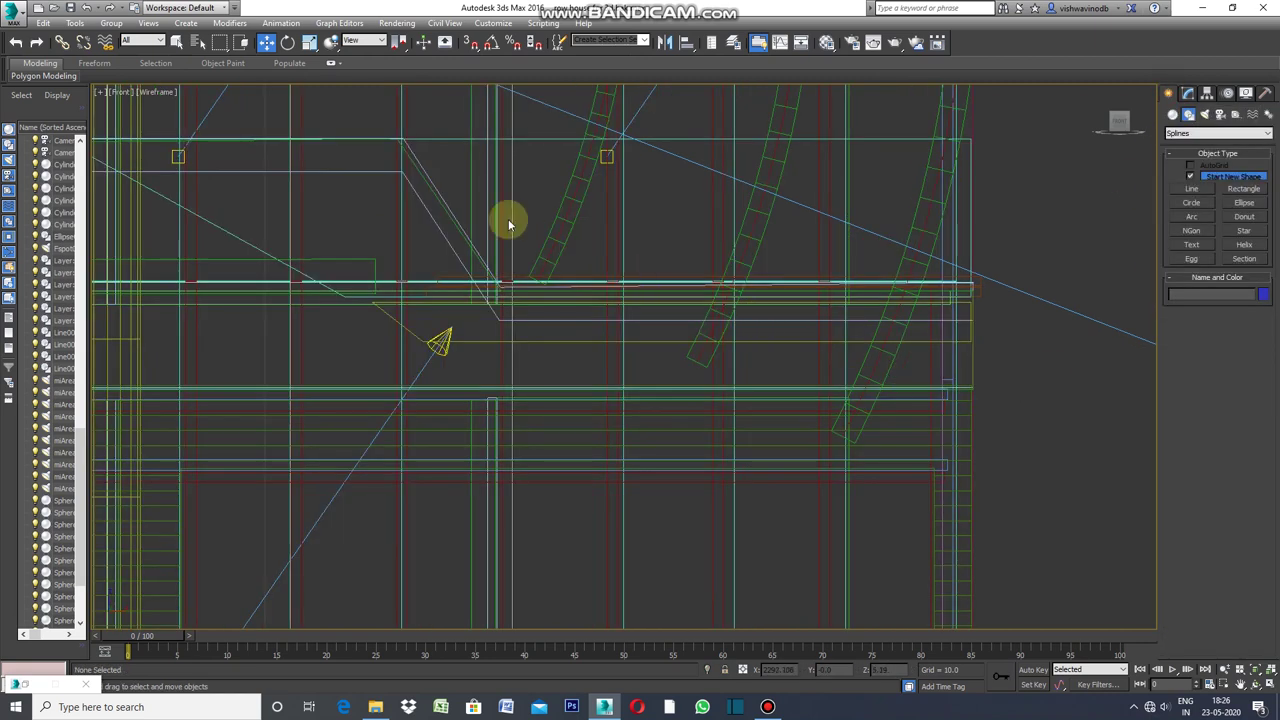
{"action": "left_click", "coordinate": [425, 172]}
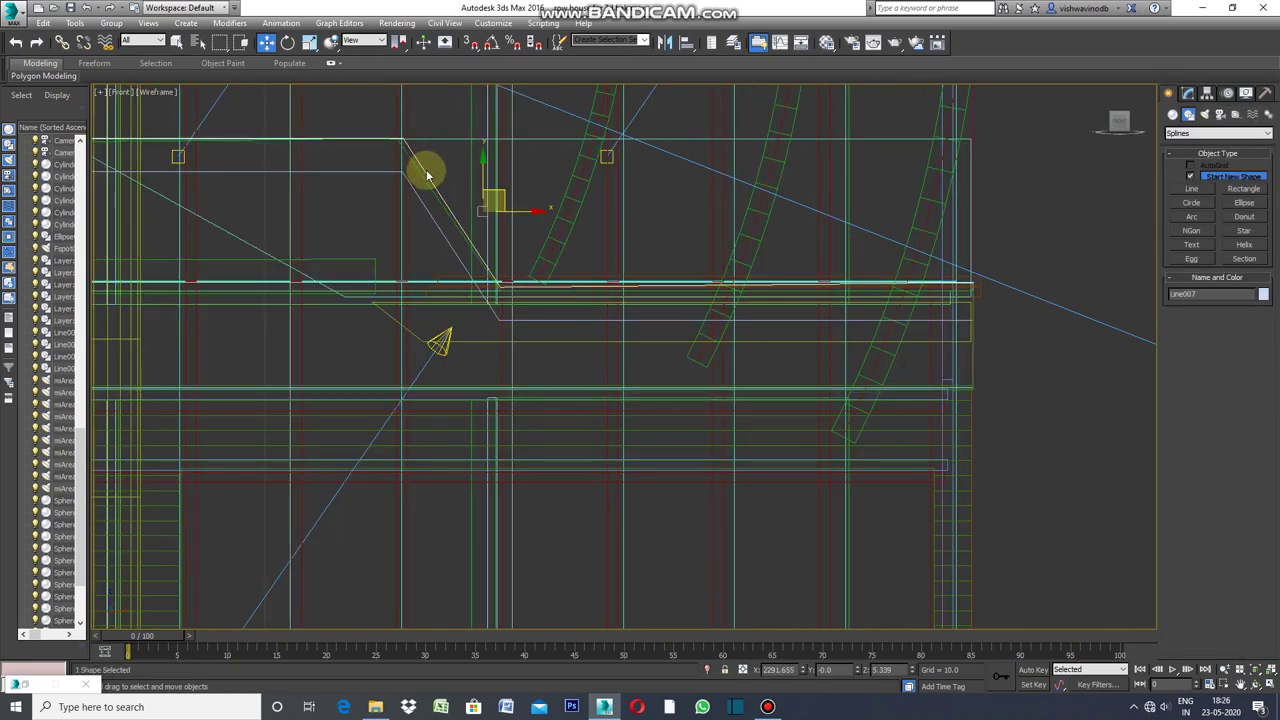
{"action": "left_click", "coordinate": [429, 172]}
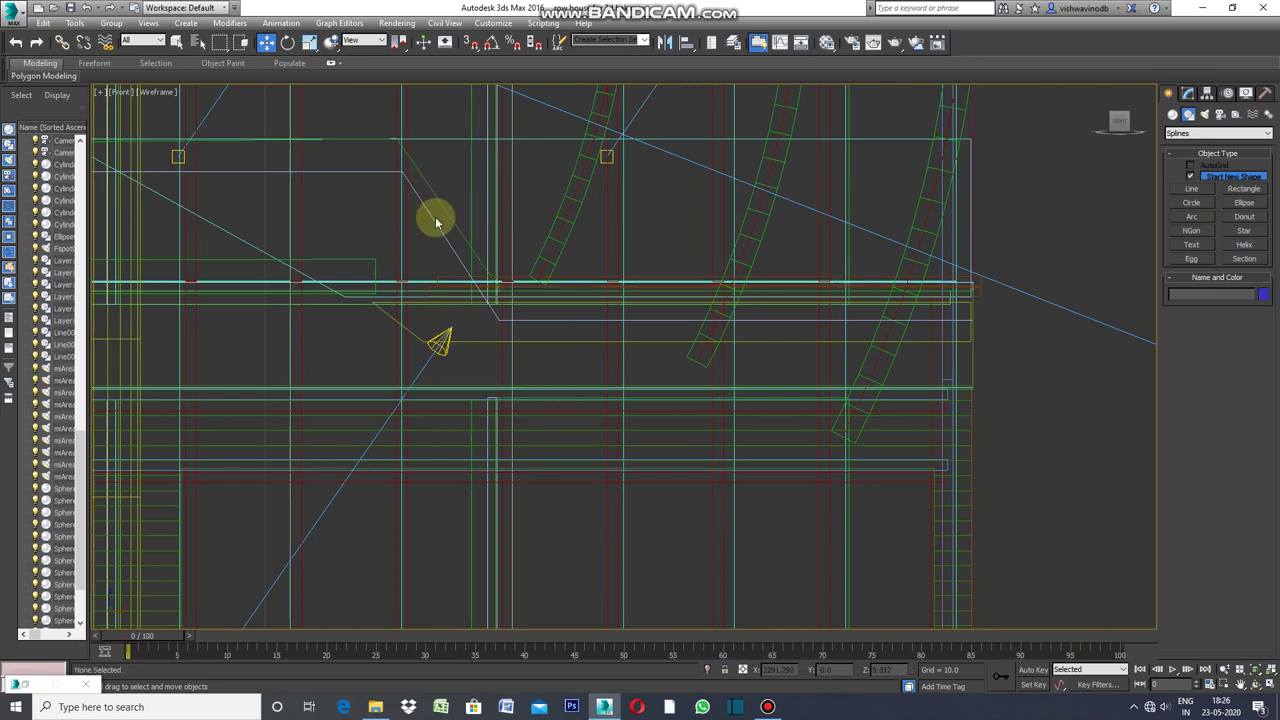
{"action": "left_click", "coordinate": [434, 217]}
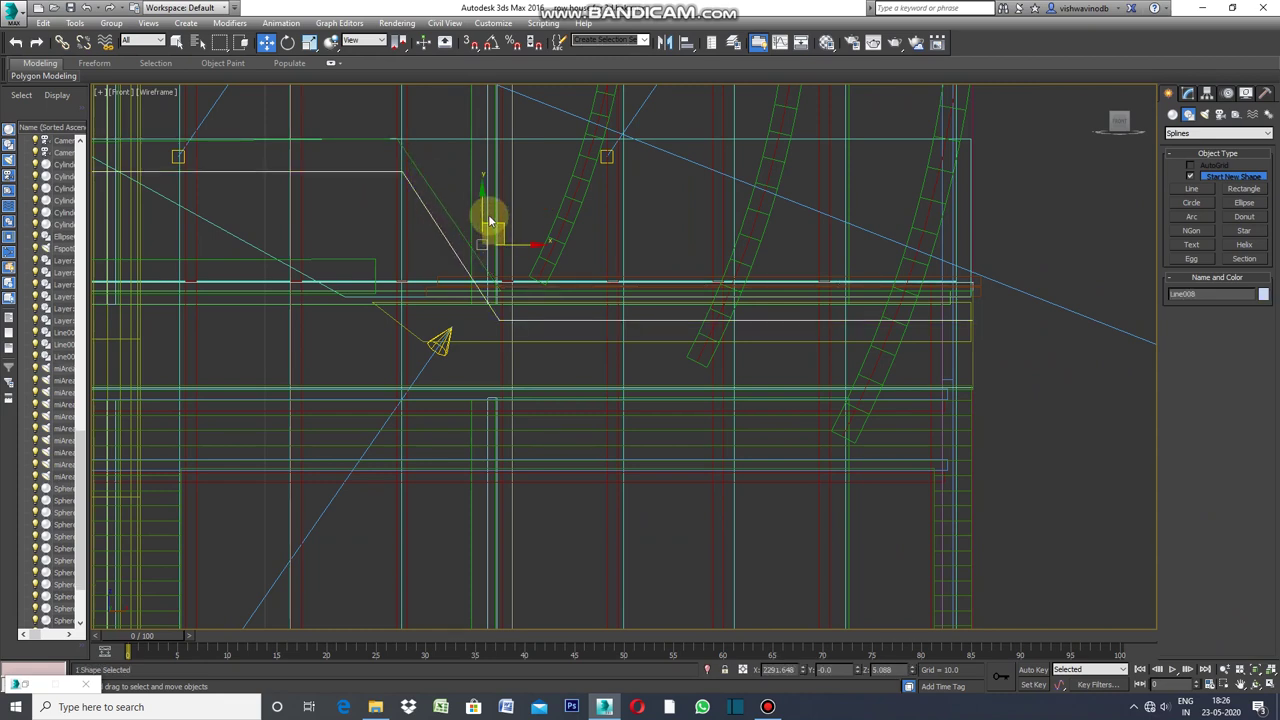
{"action": "left_click_drag", "start_coordinate": [481, 207], "coordinate": [486, 174]}
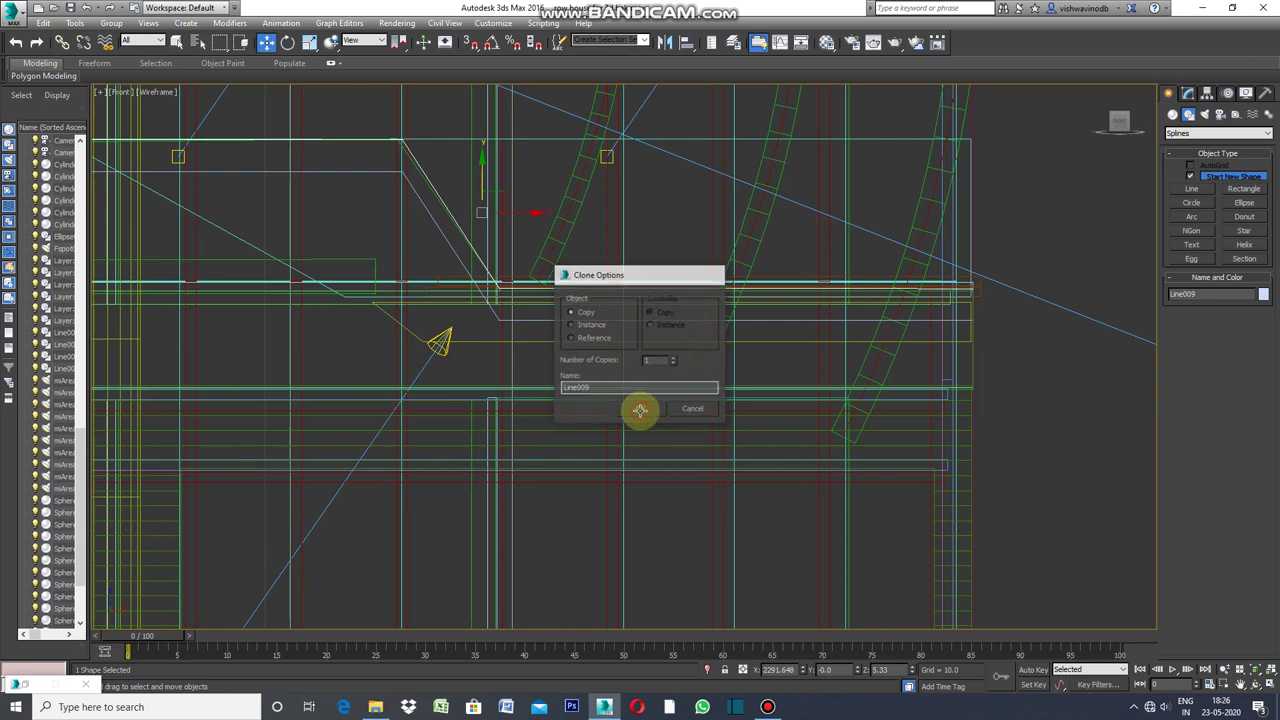
{"action": "left_click", "coordinate": [637, 409]}
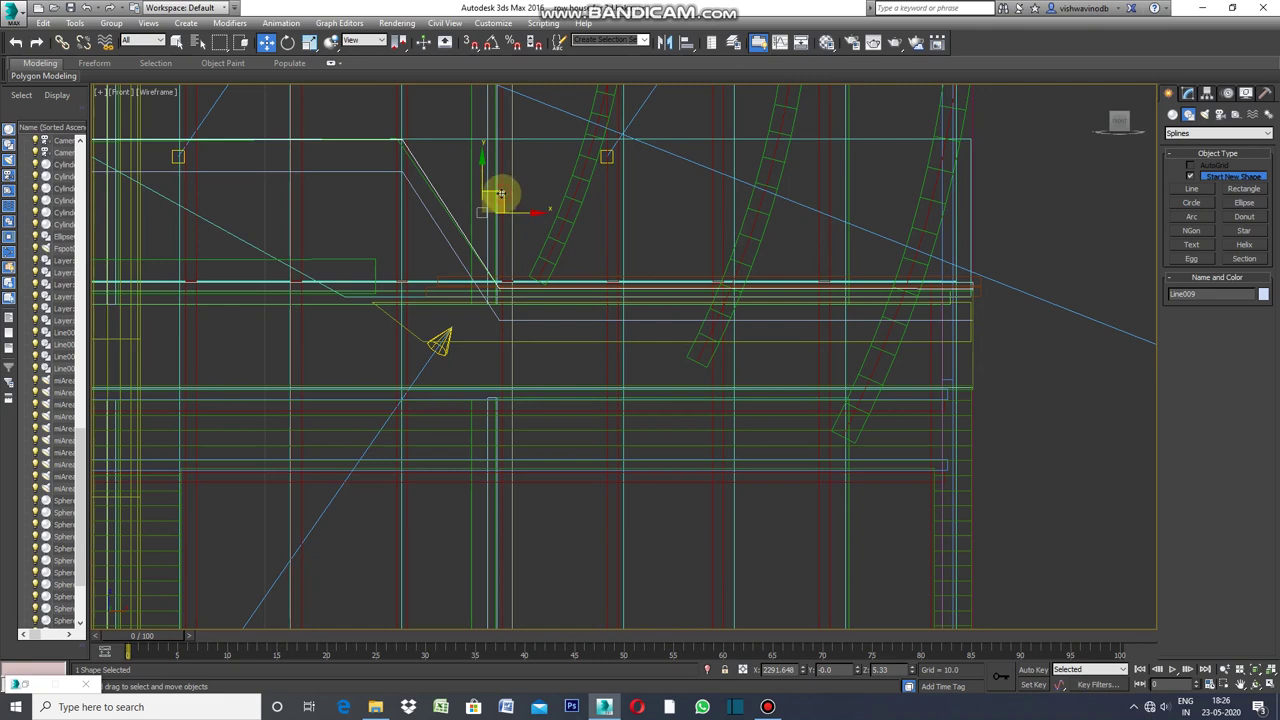
Undo the stray sideways nudge and shift Line008 slightly down and left.
{"action": "left_click_drag", "start_coordinate": [500, 193], "coordinate": [497, 195]}
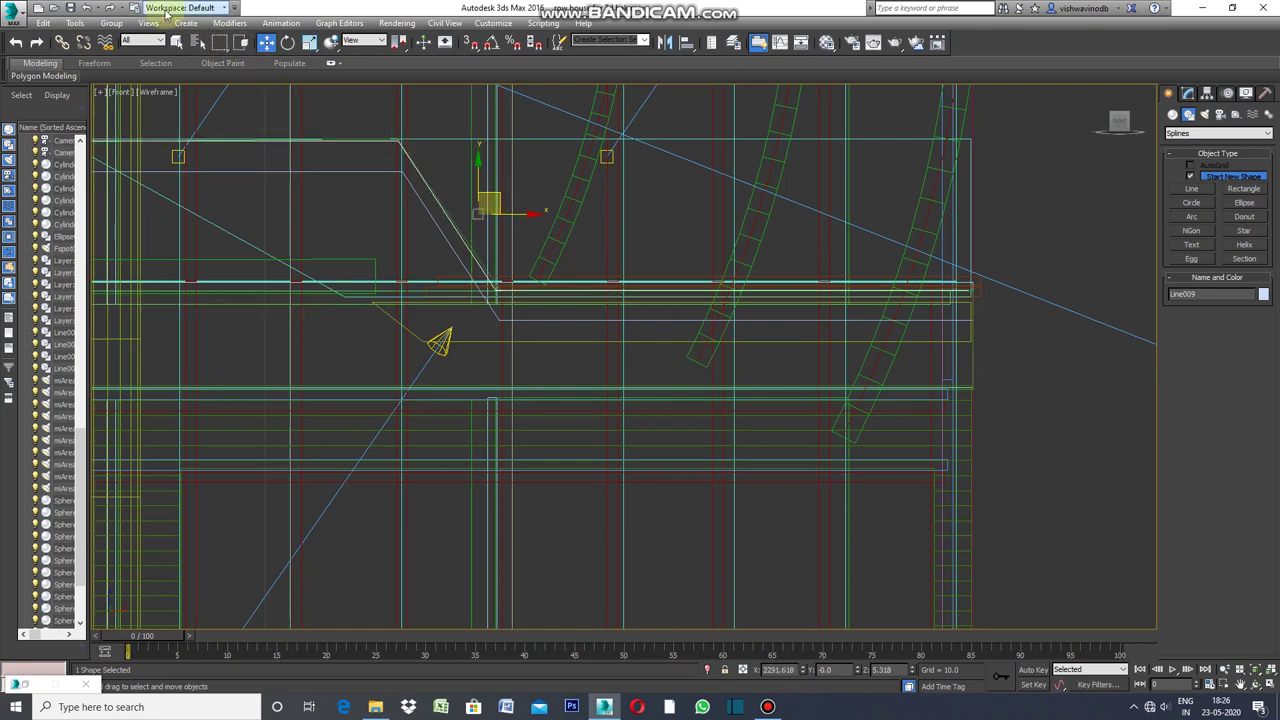
{"action": "left_click", "coordinate": [86, 10]}
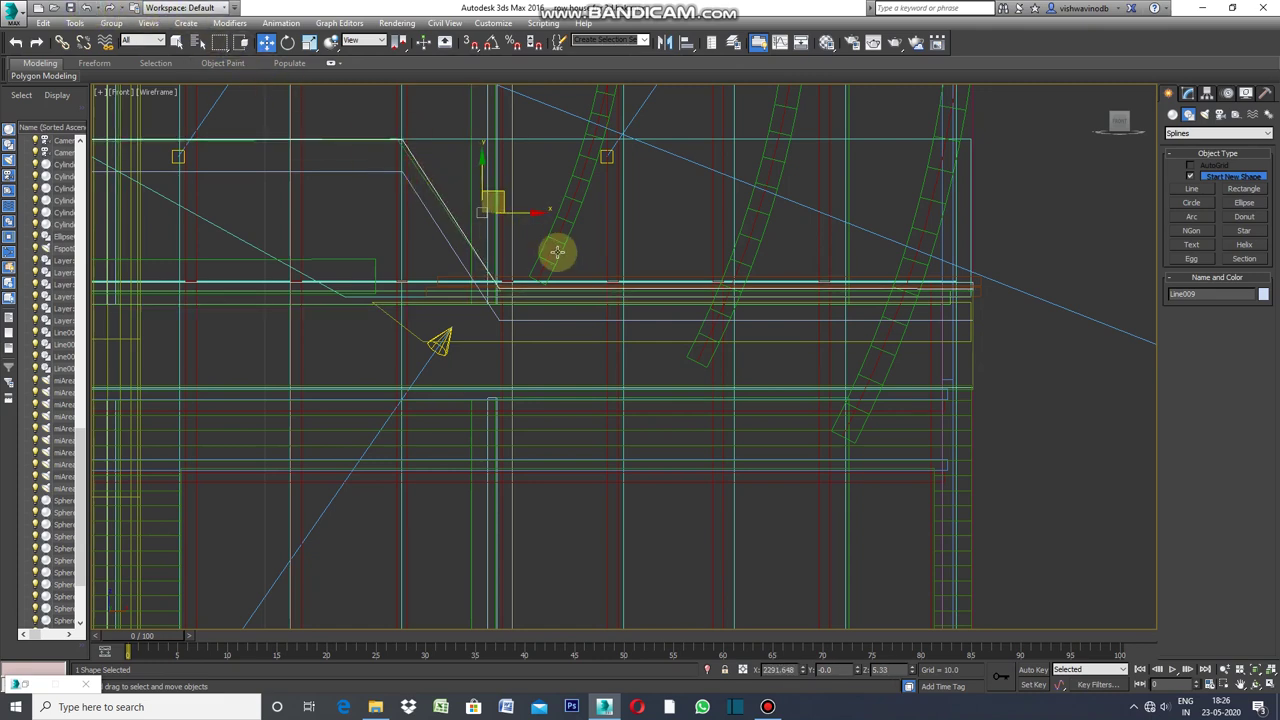
{"action": "left_click", "coordinate": [610, 250]}
{"action": "left_click", "coordinate": [465, 258]}
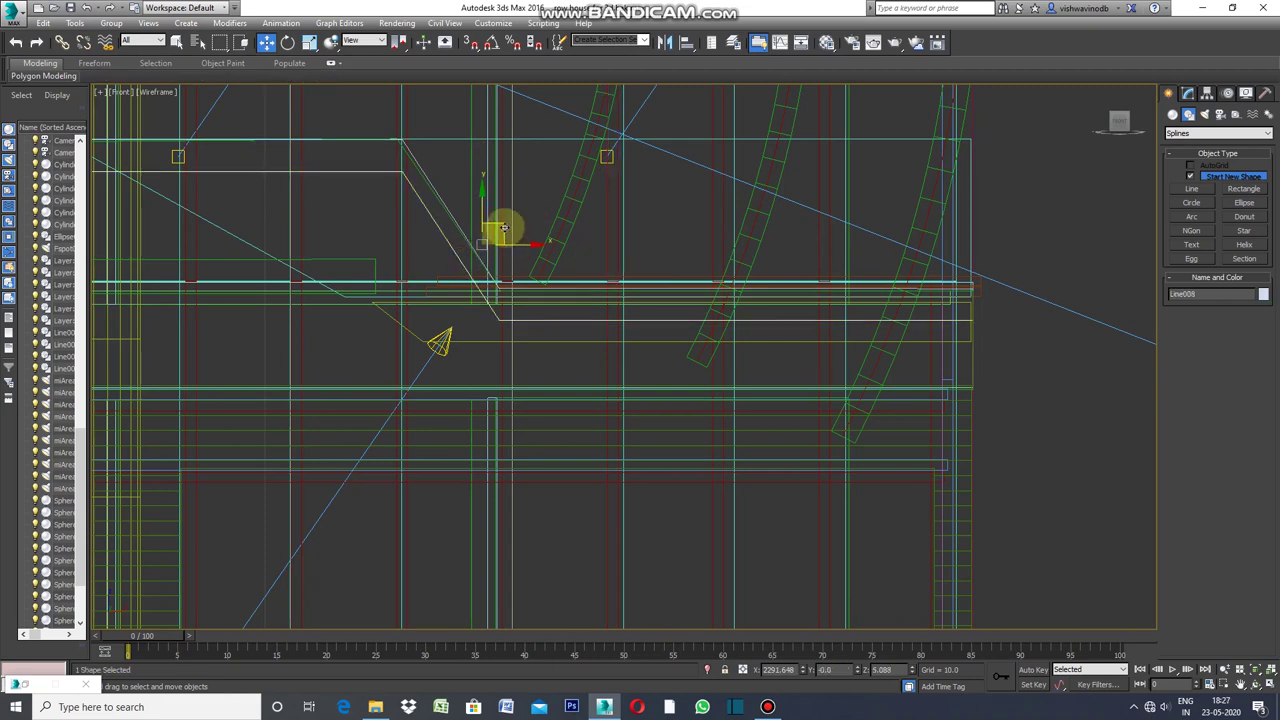
{"action": "left_click_drag", "start_coordinate": [503, 228], "coordinate": [494, 229]}
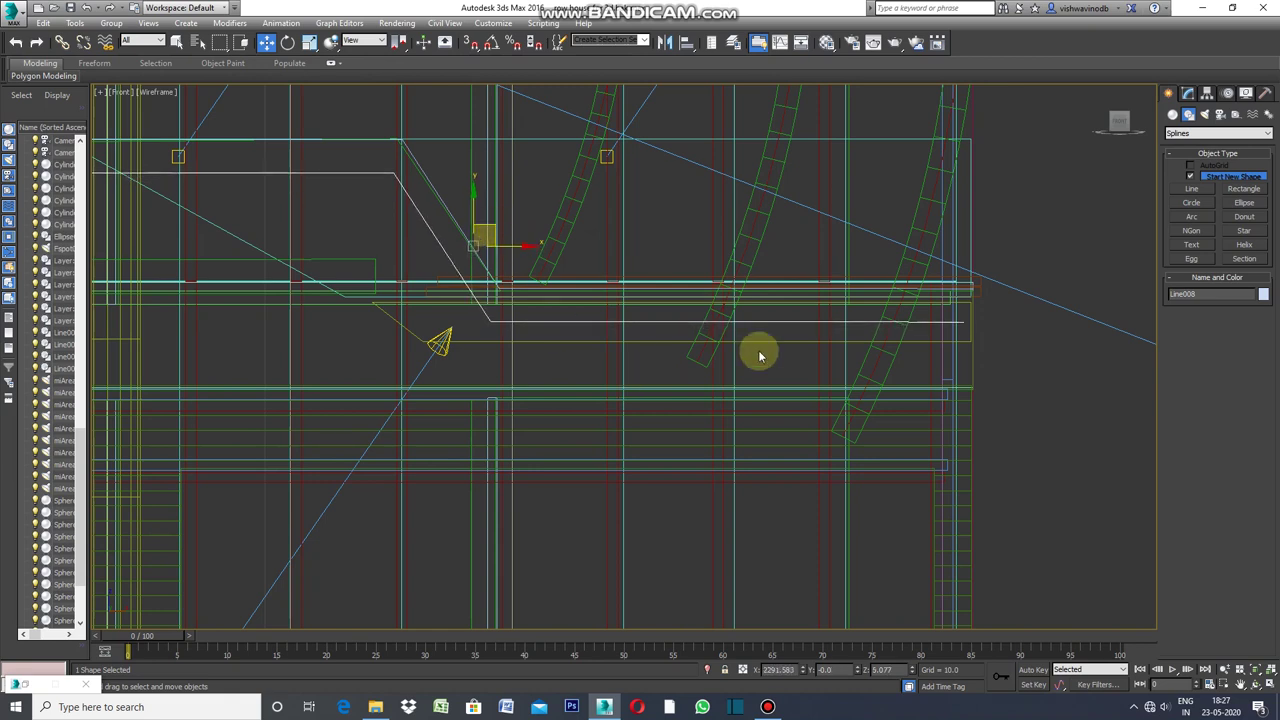
{"action": "left_click", "coordinate": [423, 171]}
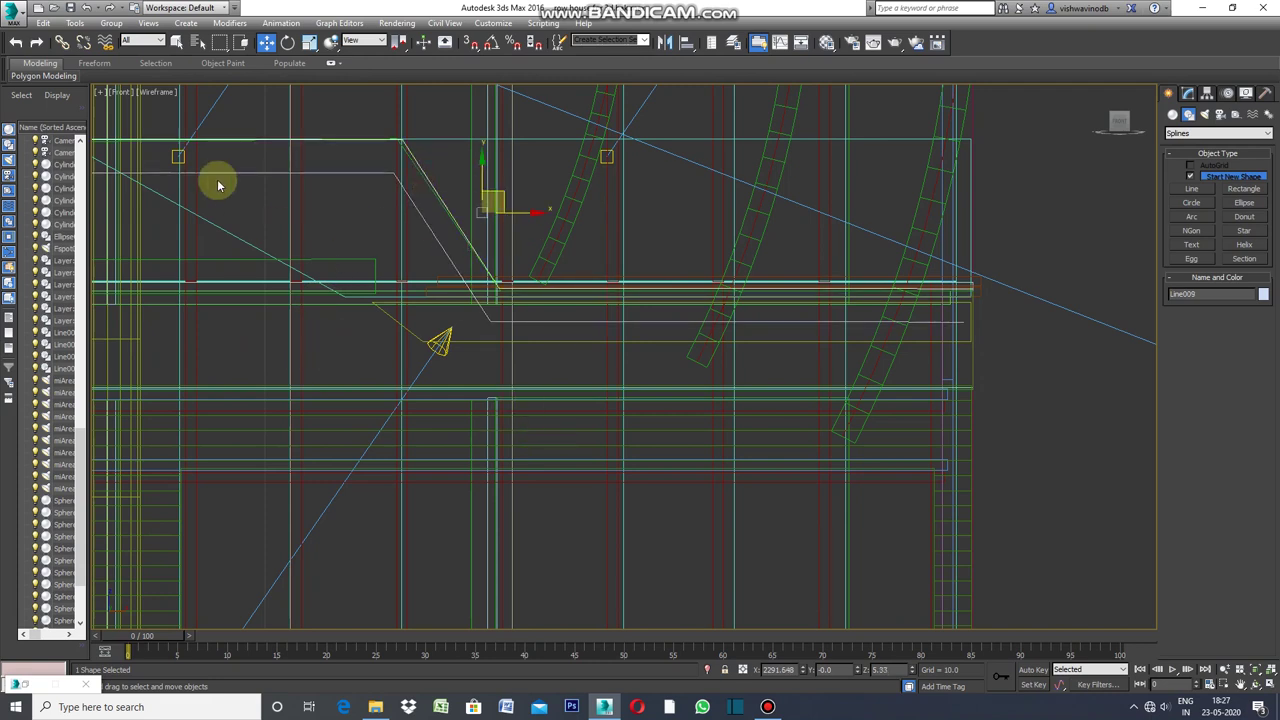
{"action": "left_click", "coordinate": [100, 93]}
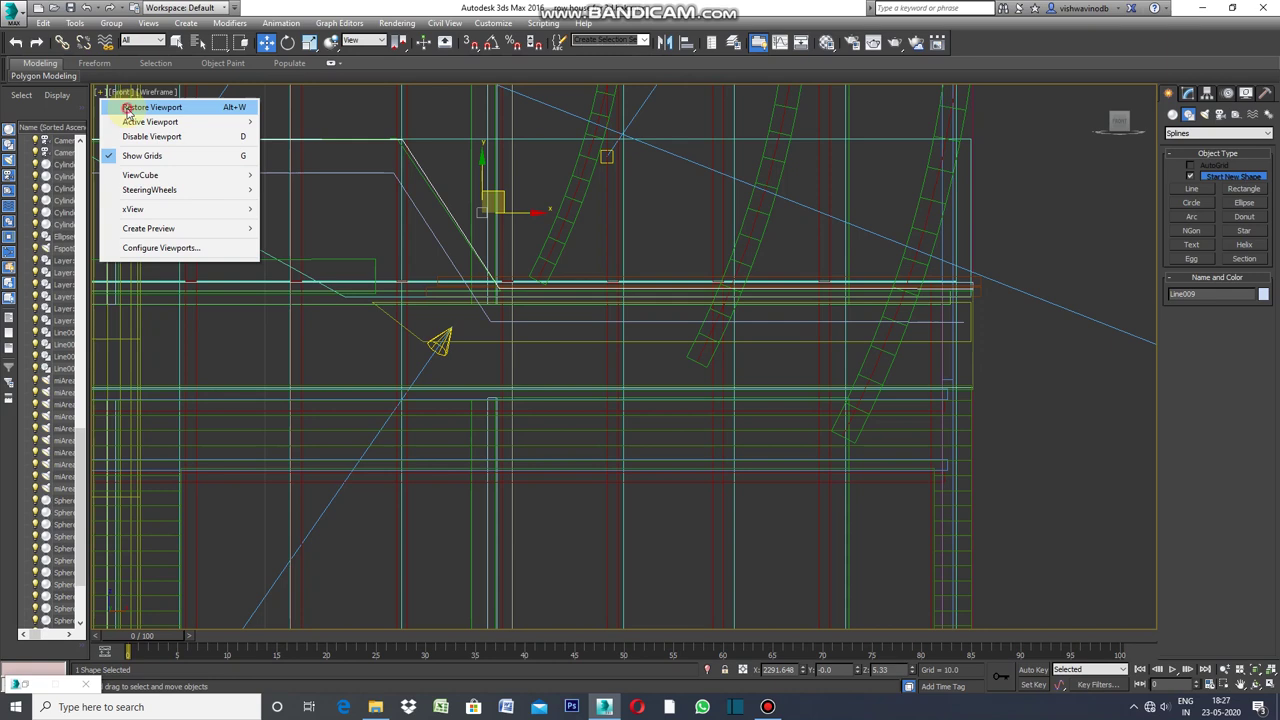
Restore the four-viewport layout, zoom into the Left view and select Ellipse001.
{"action": "left_click", "coordinate": [130, 108]}
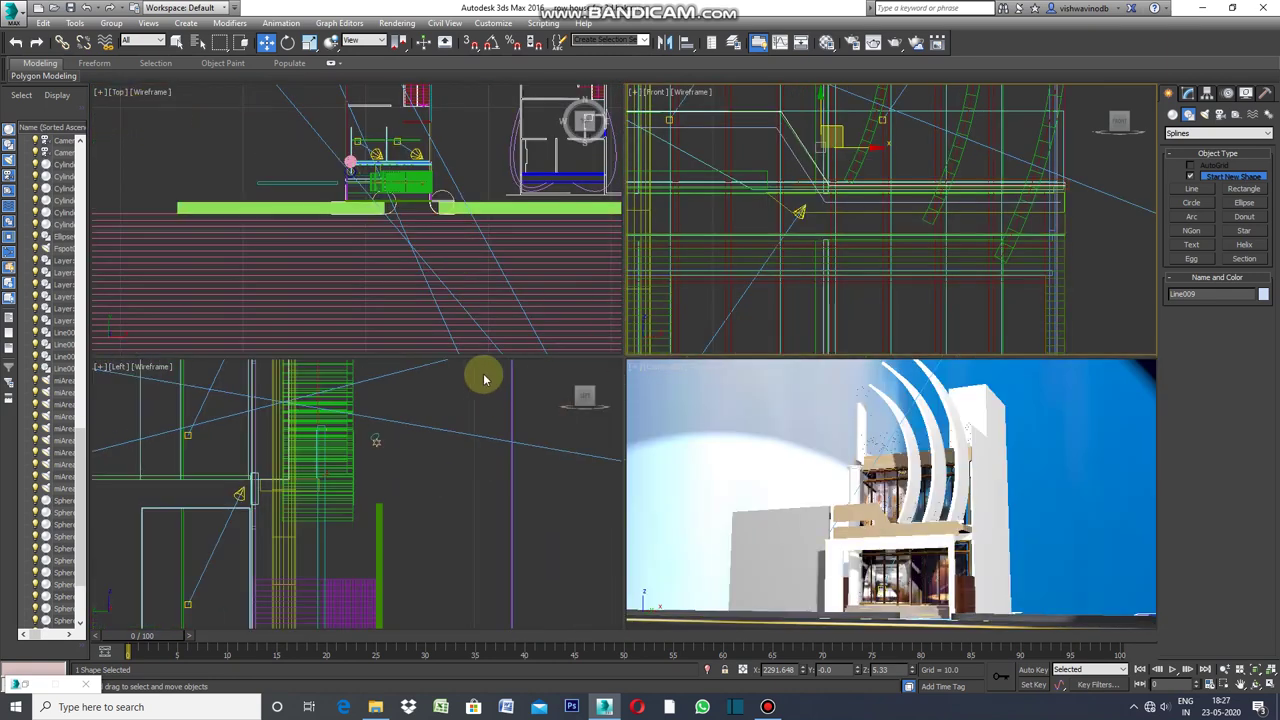
{"action": "scroll", "coordinate": [400, 443], "scroll_direction": "up", "scroll_amount": 1}
{"action": "scroll", "coordinate": [385, 443], "scroll_direction": "up", "scroll_amount": 1}
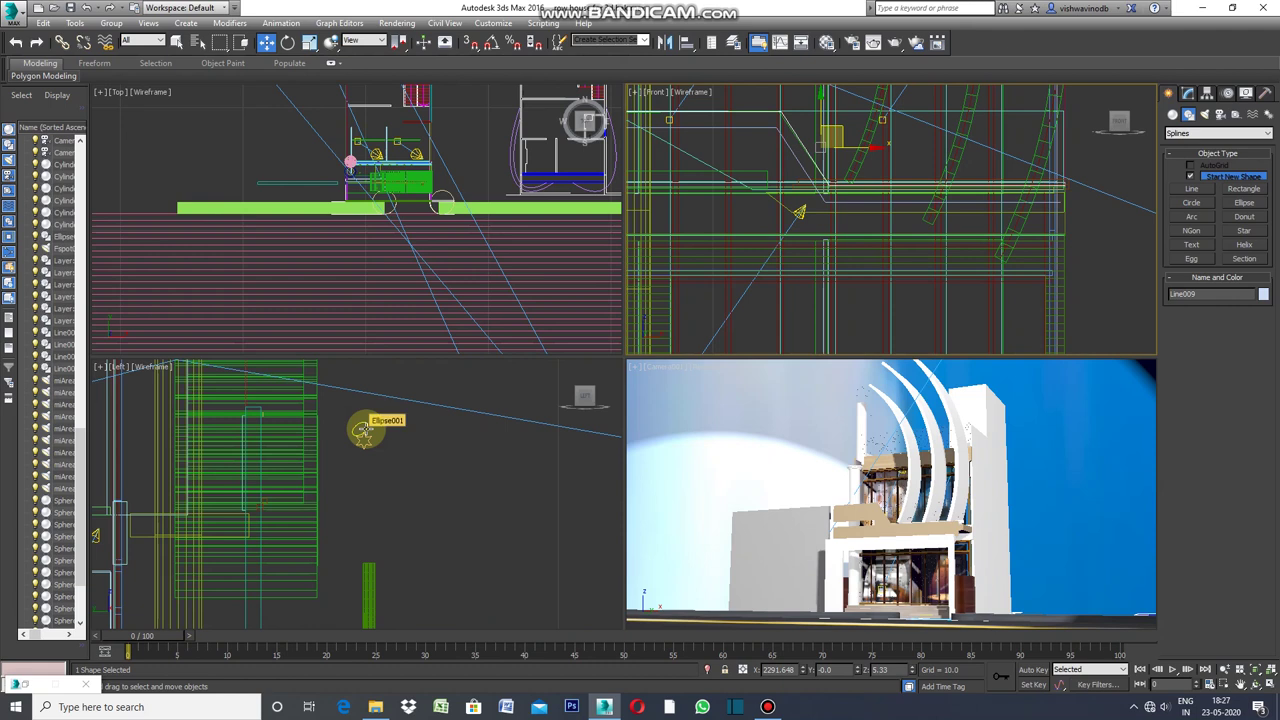
{"action": "left_click", "coordinate": [363, 430]}
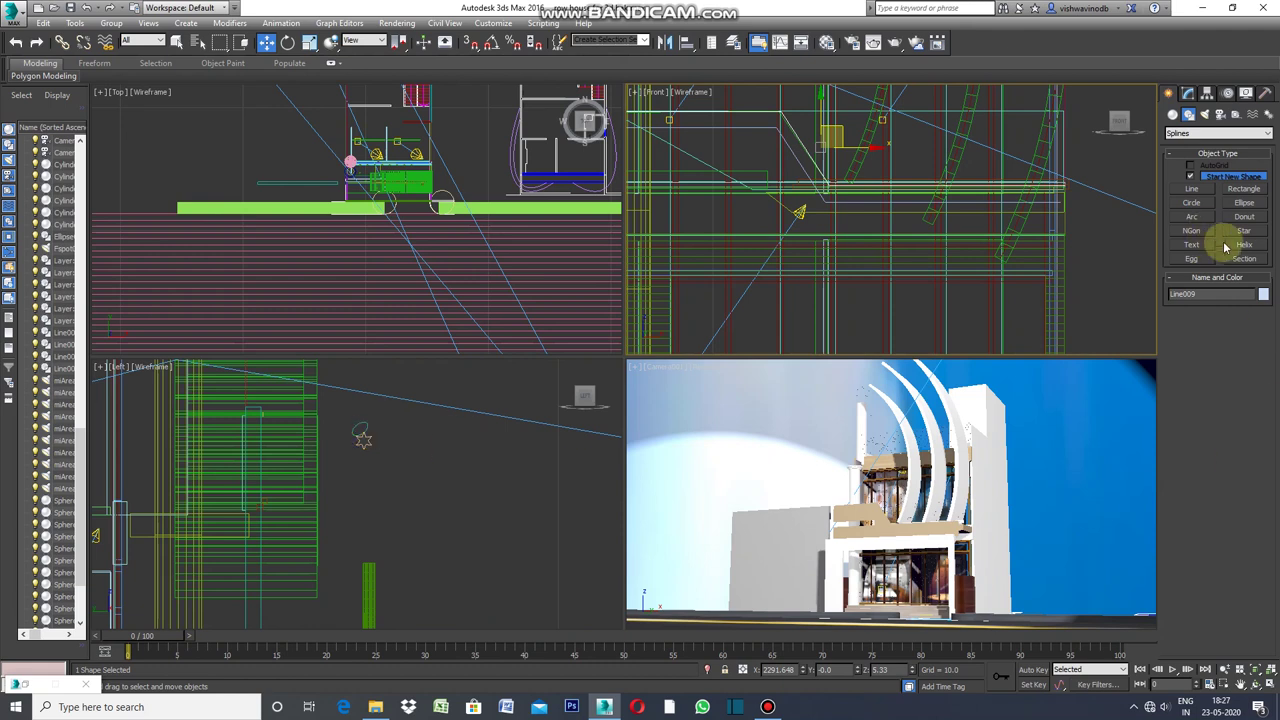
{"action": "left_click", "coordinate": [1187, 118]}
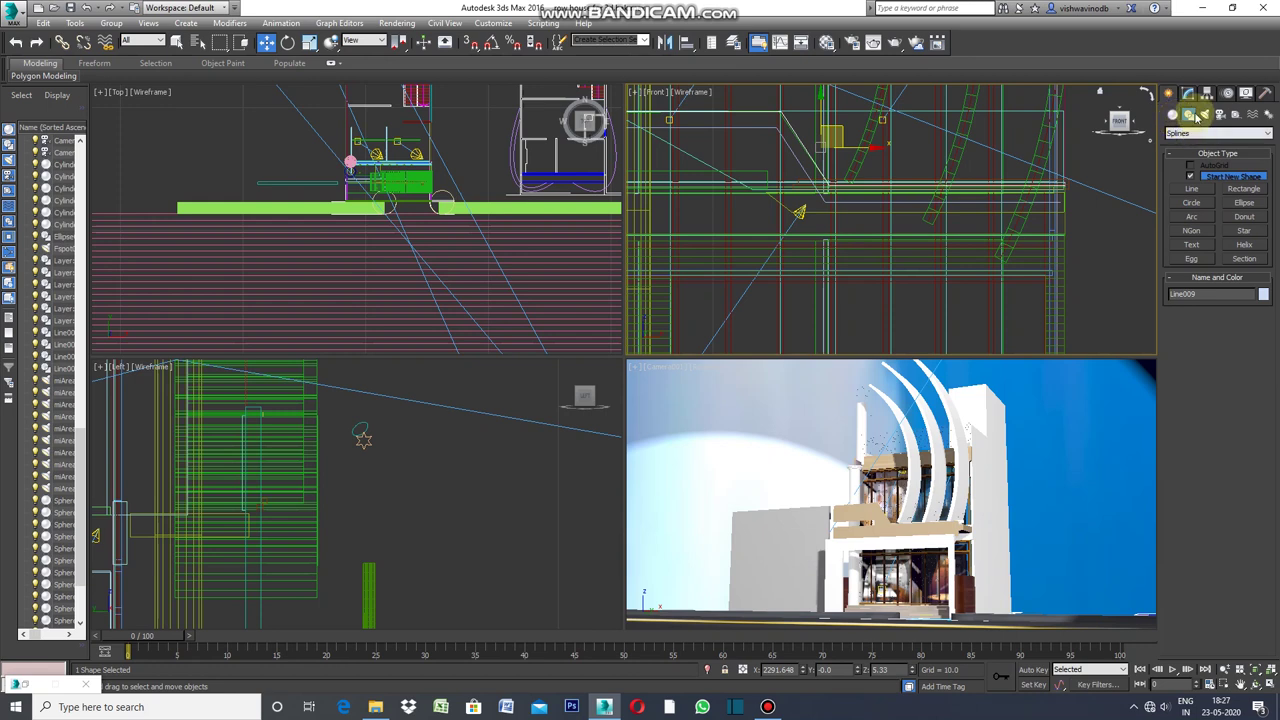
Build Loft001 along the stepped line with the star profile, then maximize the Camera view.
{"action": "left_click", "coordinate": [1174, 116]}
{"action": "left_click", "coordinate": [1216, 133]}
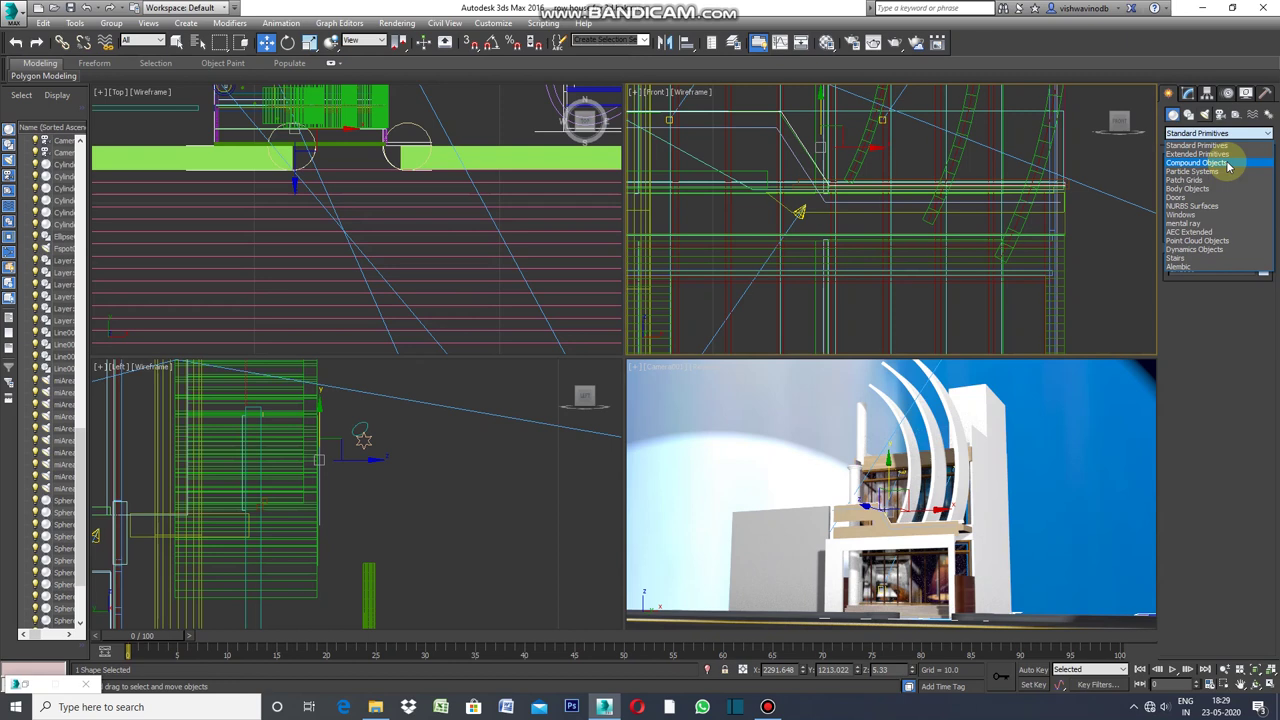
{"action": "left_click", "coordinate": [1229, 165]}
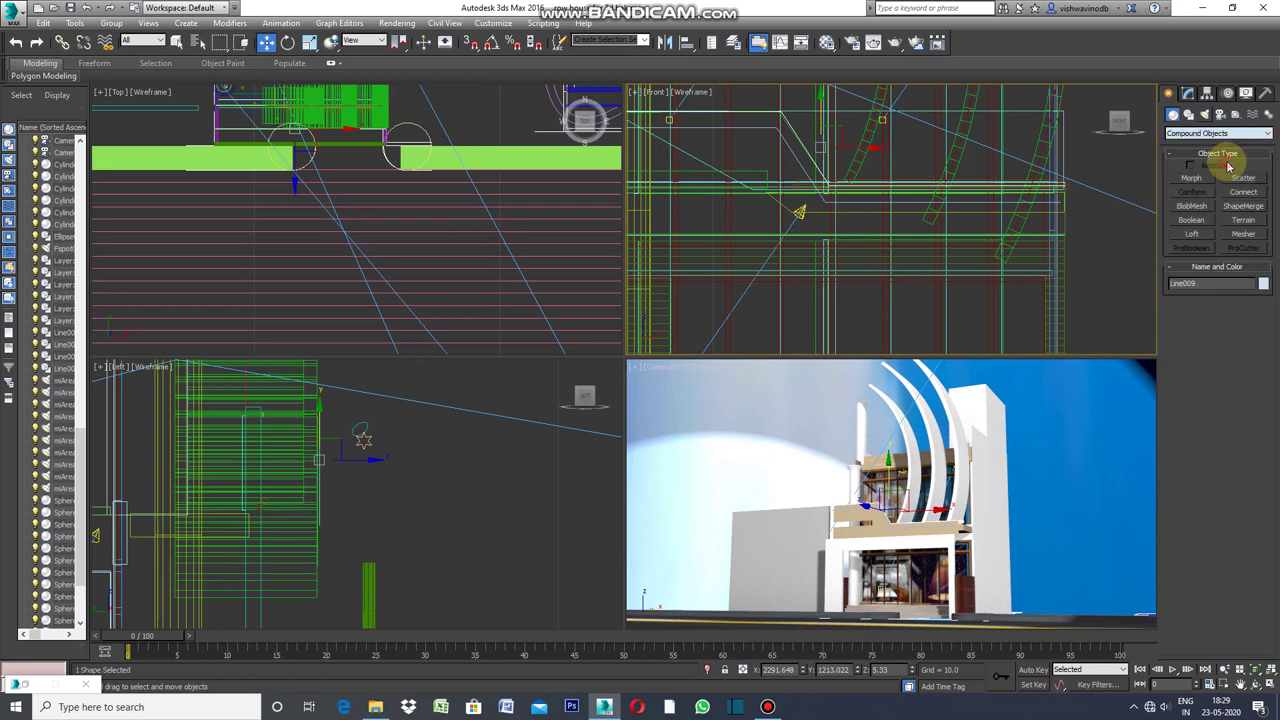
{"action": "left_click", "coordinate": [1199, 237]}
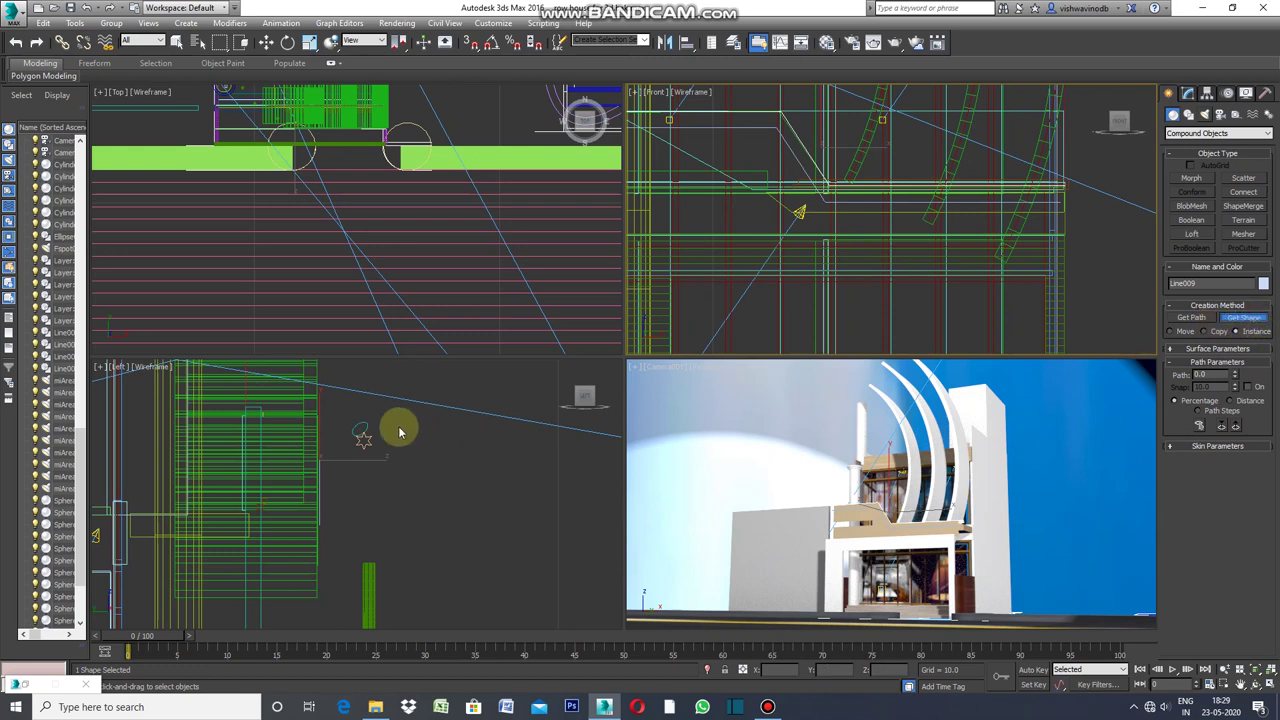
{"action": "left_click", "coordinate": [366, 427]}
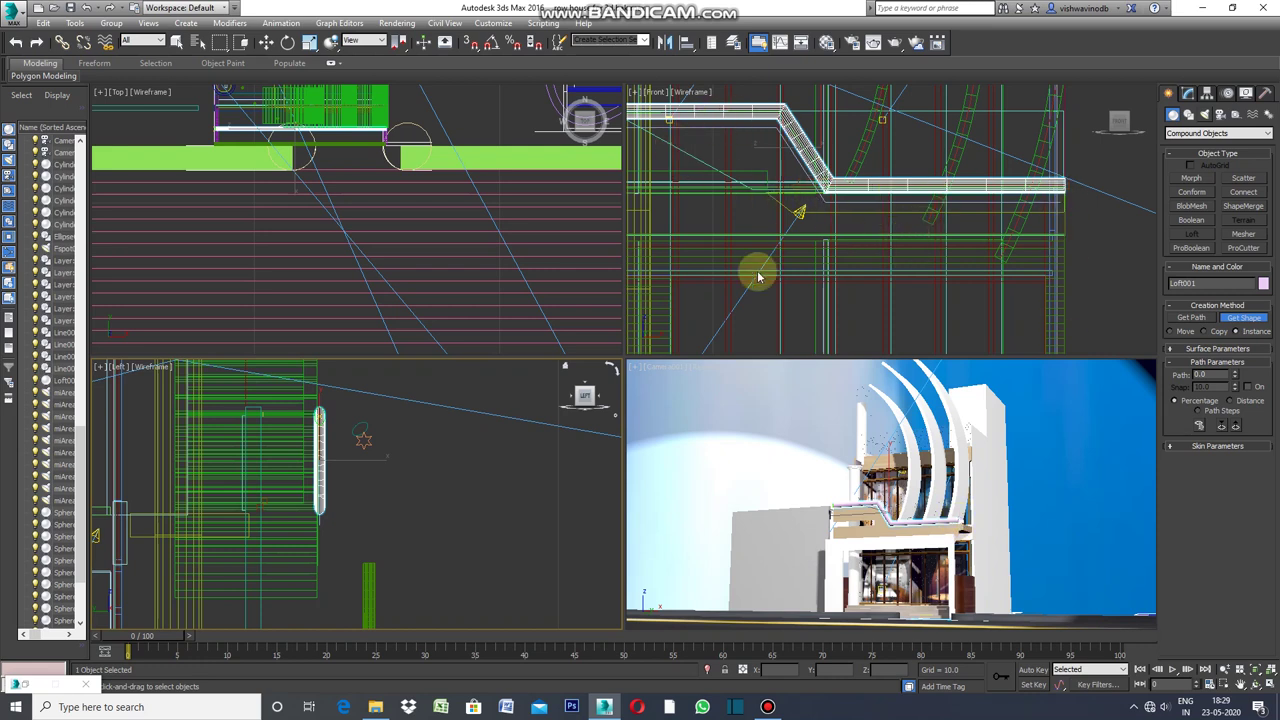
{"action": "left_click", "coordinate": [639, 375]}
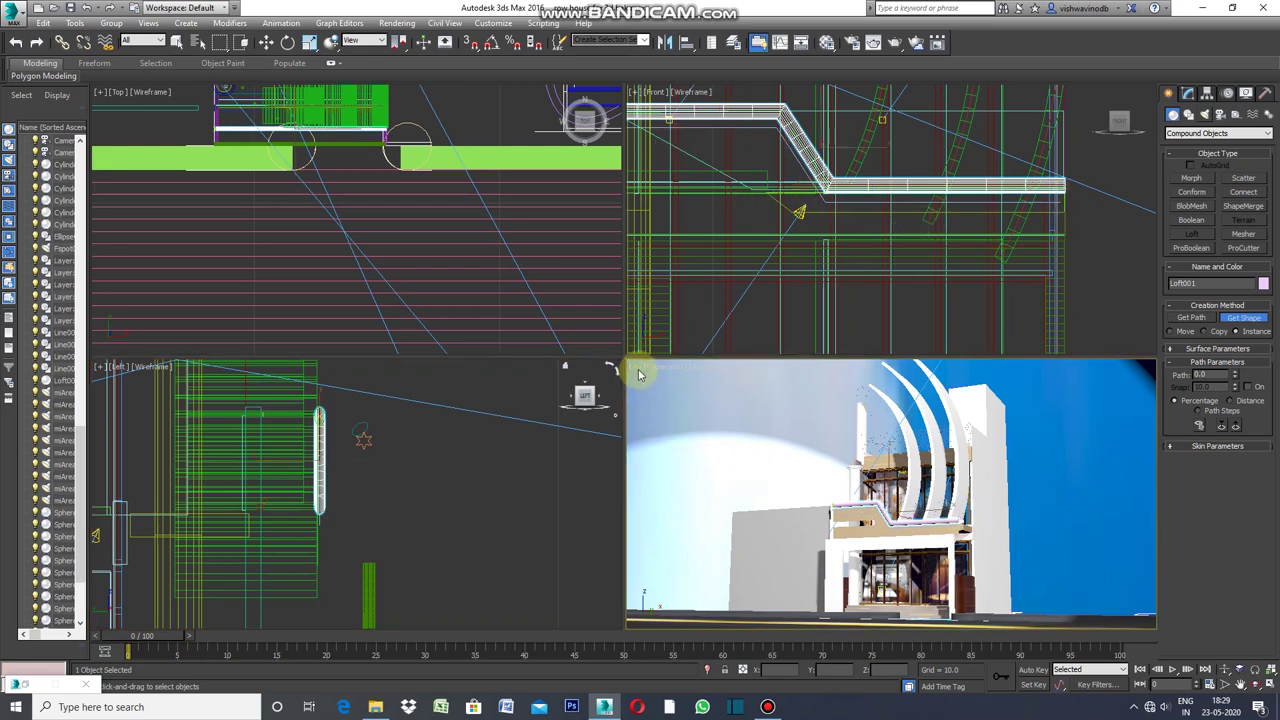
{"action": "left_click", "coordinate": [636, 370]}
{"action": "left_click", "coordinate": [680, 377]}
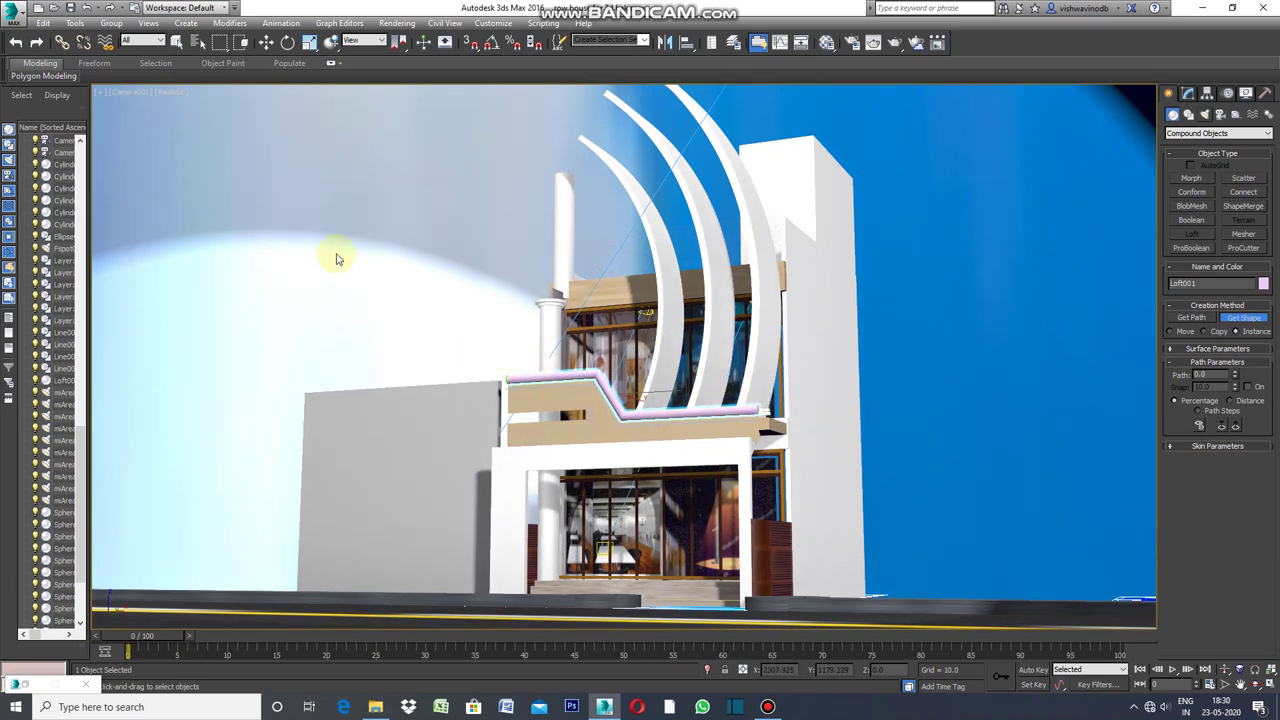
{"action": "left_click", "coordinate": [102, 94]}
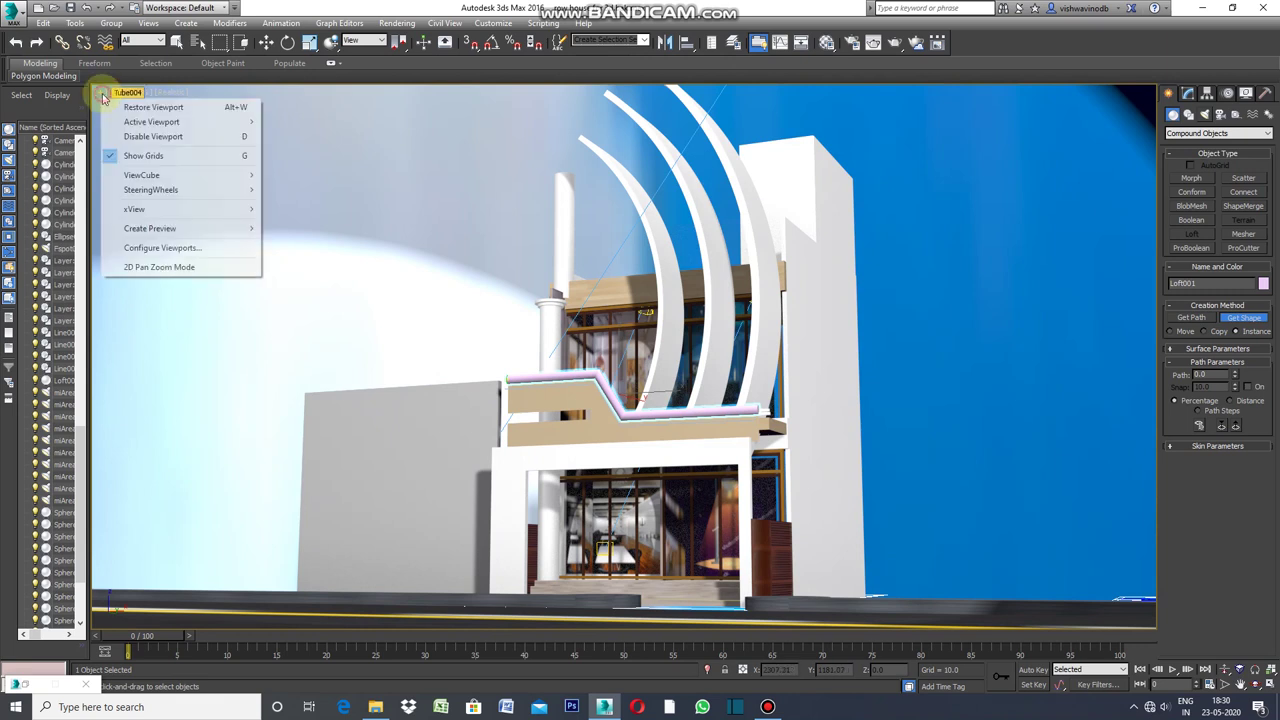
{"action": "left_click", "coordinate": [150, 107]}
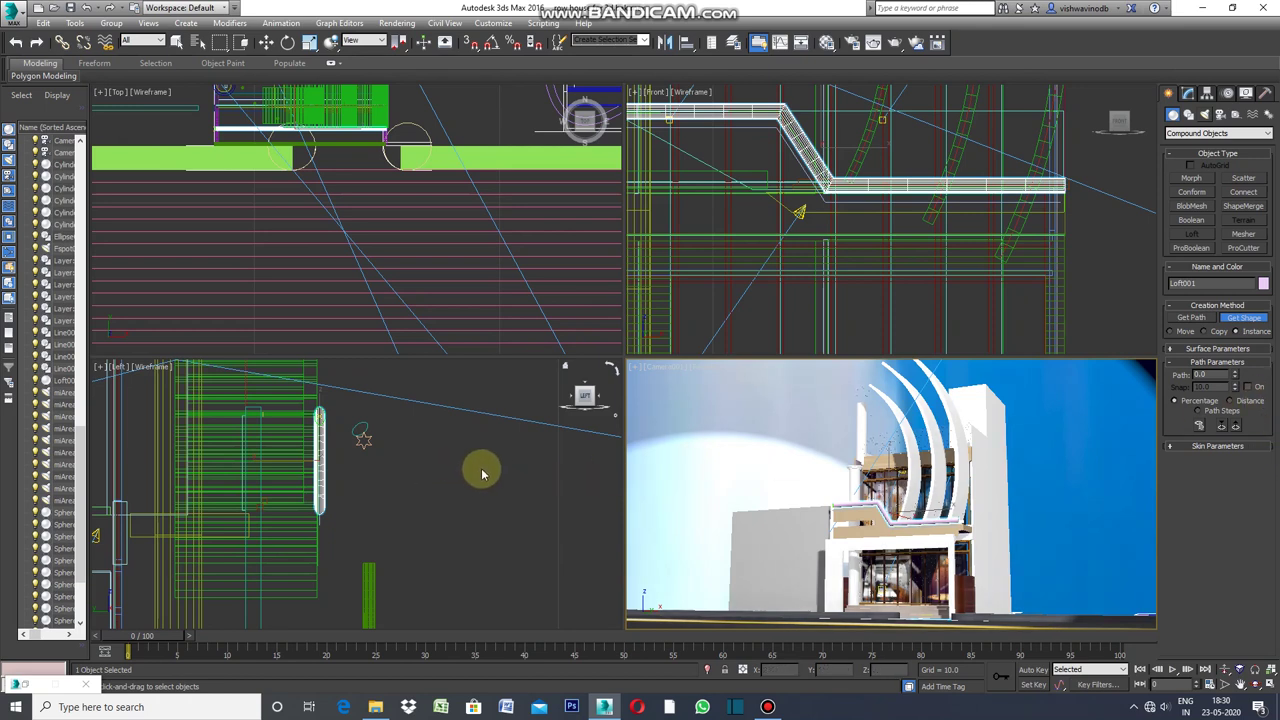
Select the rail line Line008 in the Front view.
{"action": "left_click", "coordinate": [1189, 93]}
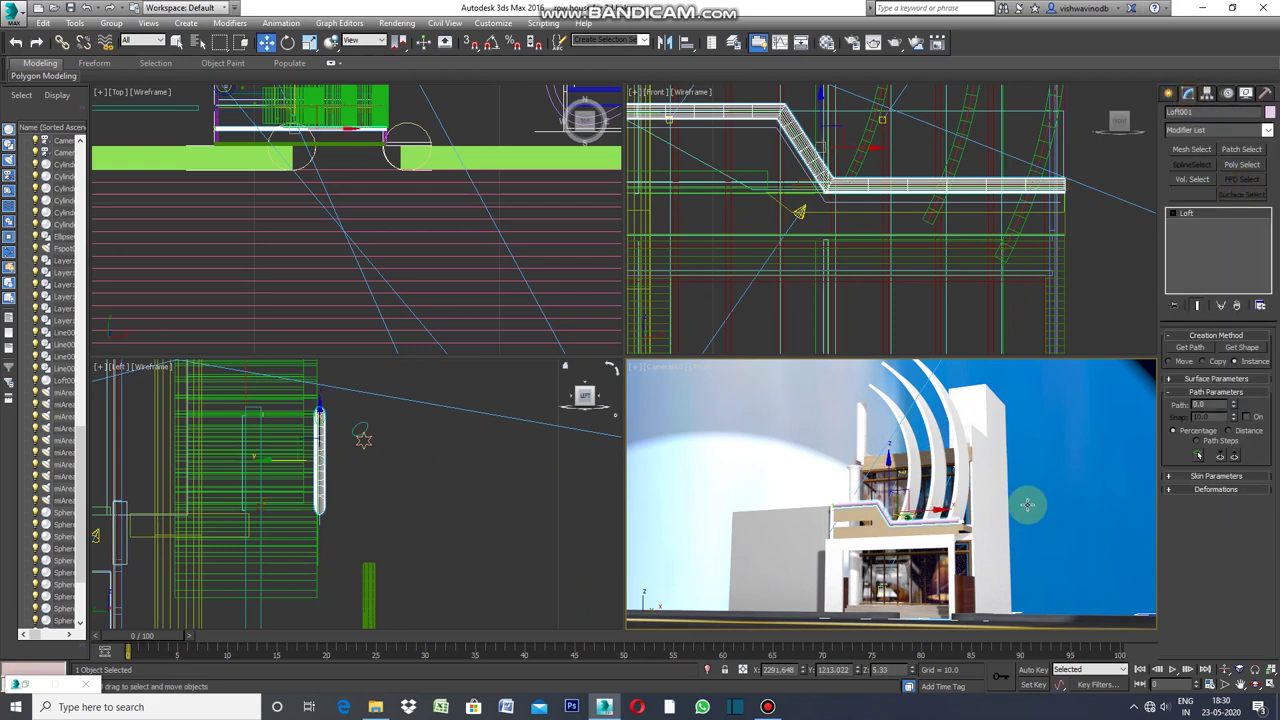
{"action": "left_click", "coordinate": [865, 522]}
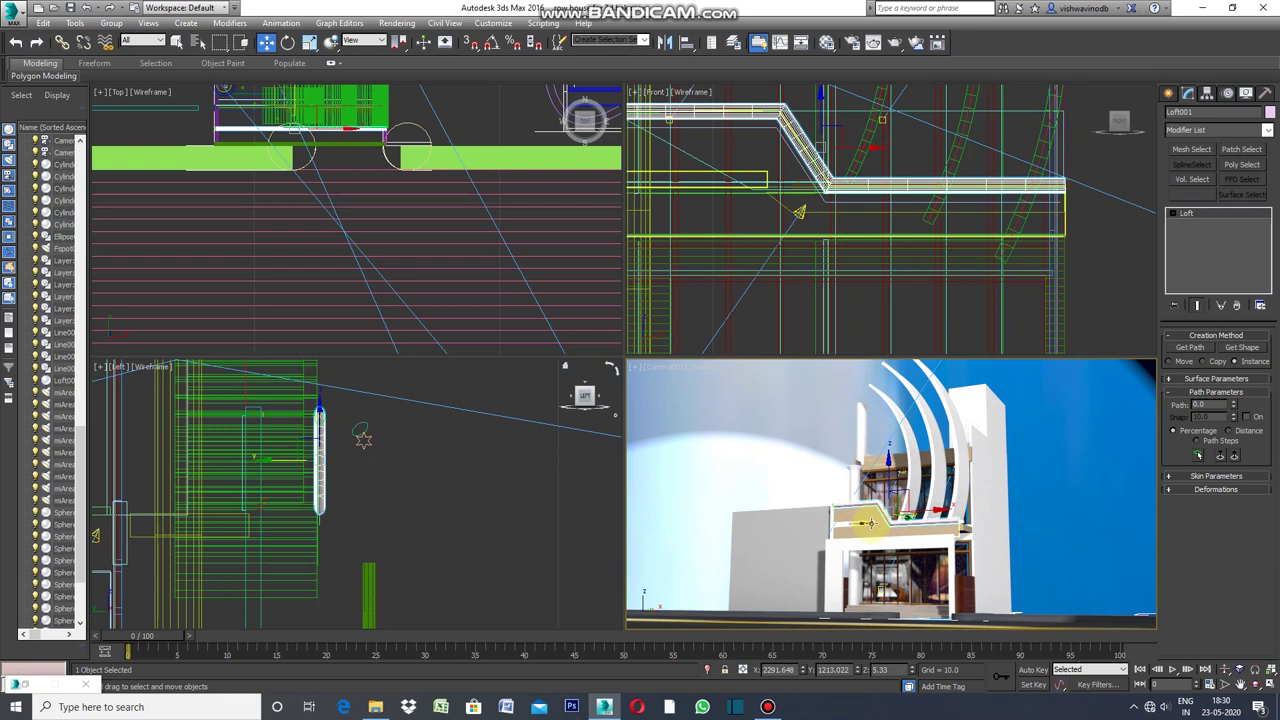
{"action": "left_click", "coordinate": [866, 200]}
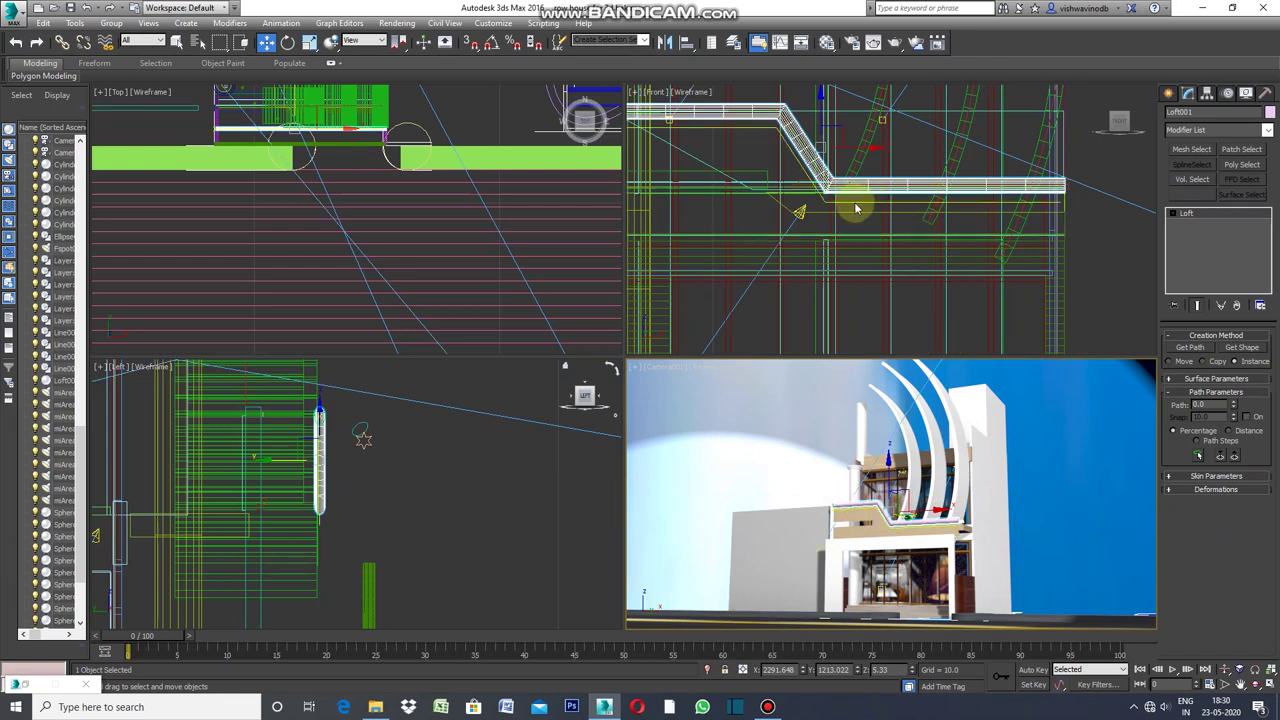
{"action": "left_click", "coordinate": [857, 202]}
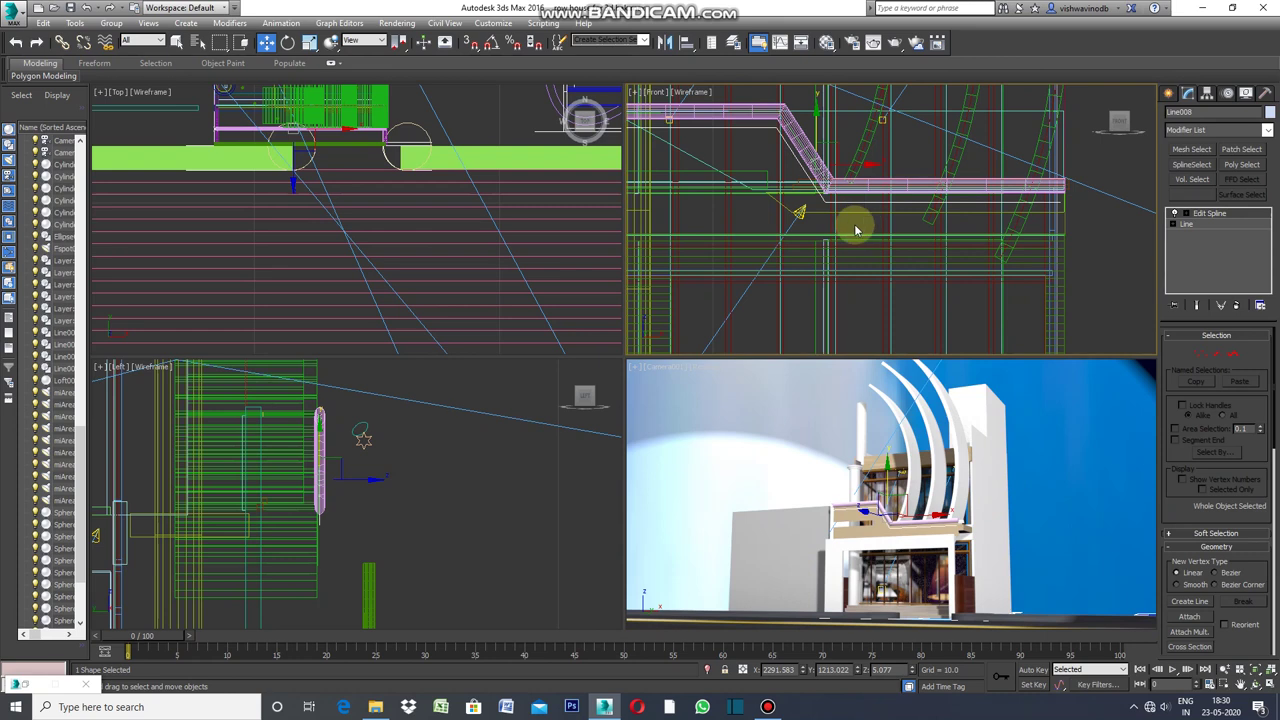
{"action": "left_click", "coordinate": [1267, 131]}
{"action": "left_click", "coordinate": [1165, 96]}
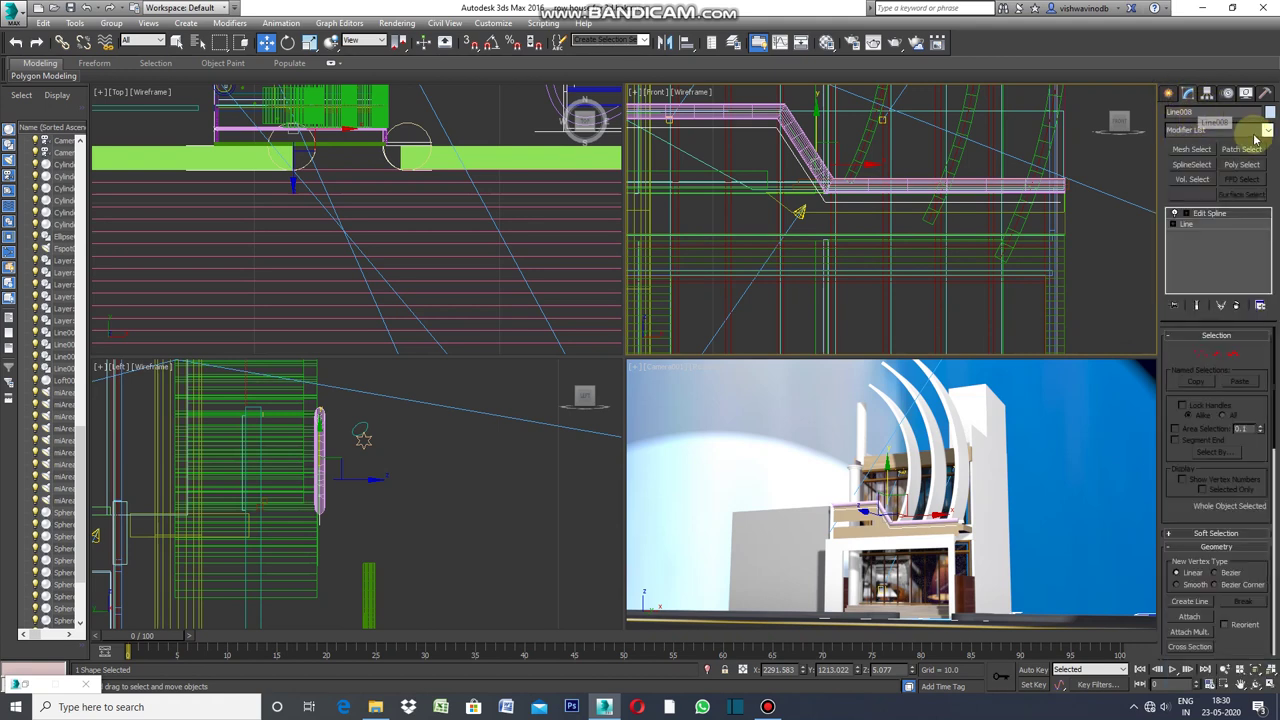
Loft the star profile along Line008 to create Loft002, then maximize the Front view.
{"action": "left_click", "coordinate": [1170, 95]}
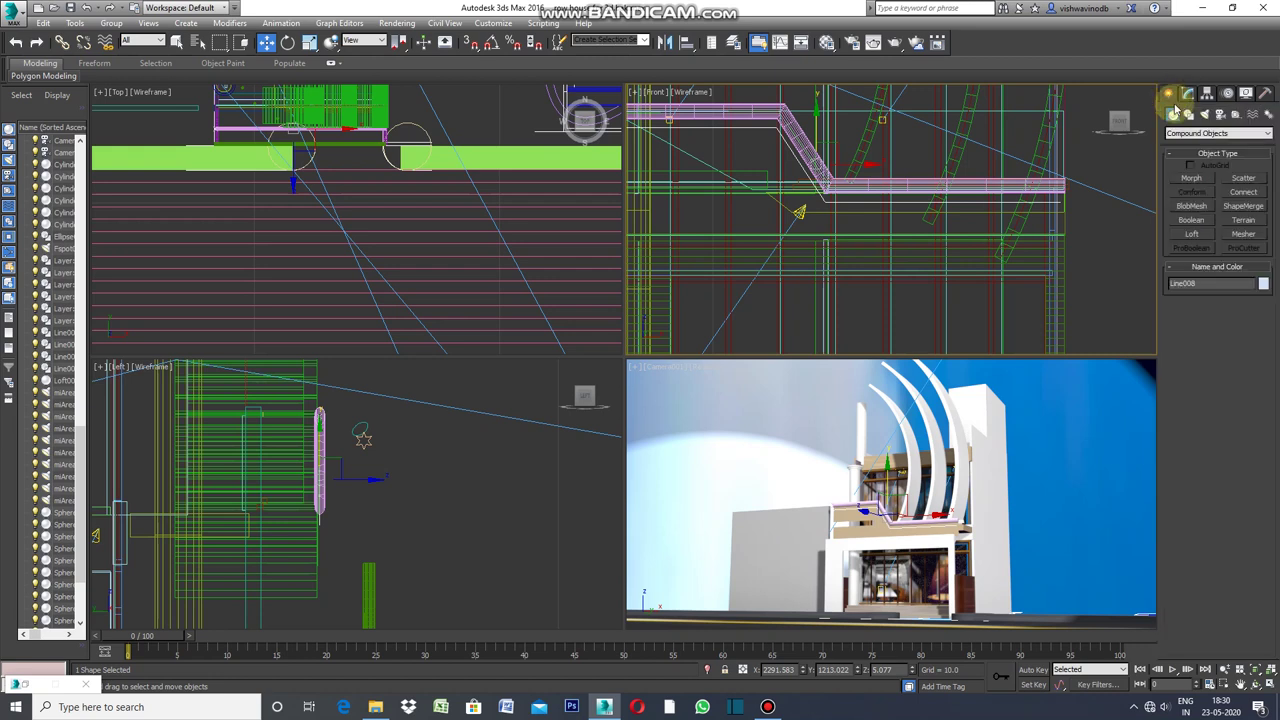
{"action": "left_click", "coordinate": [1197, 240]}
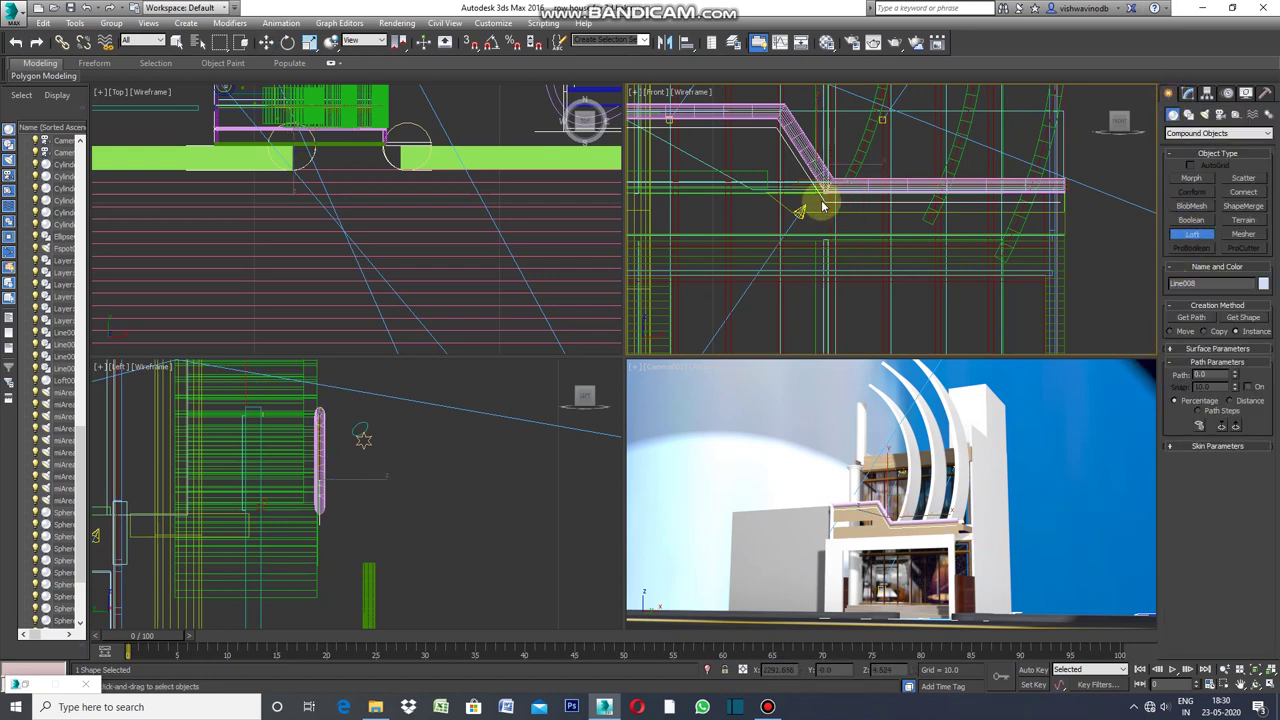
{"action": "left_click", "coordinate": [365, 447]}
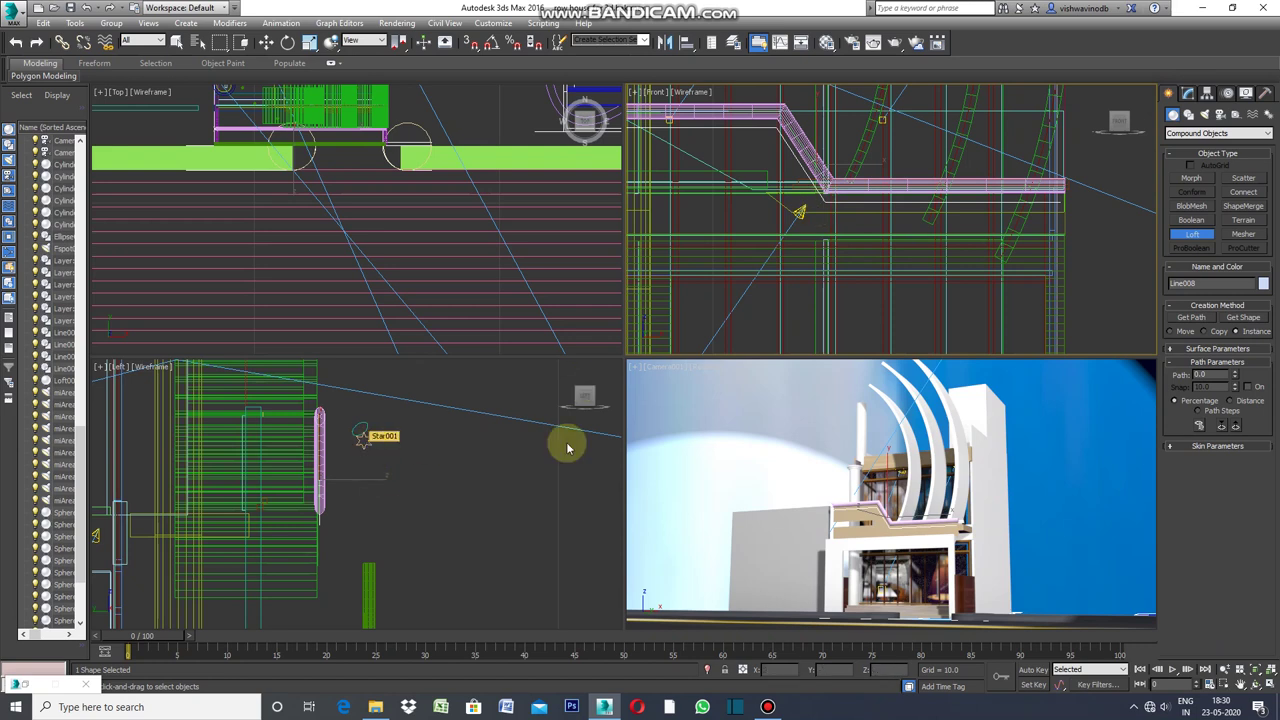
{"action": "left_click", "coordinate": [1248, 320]}
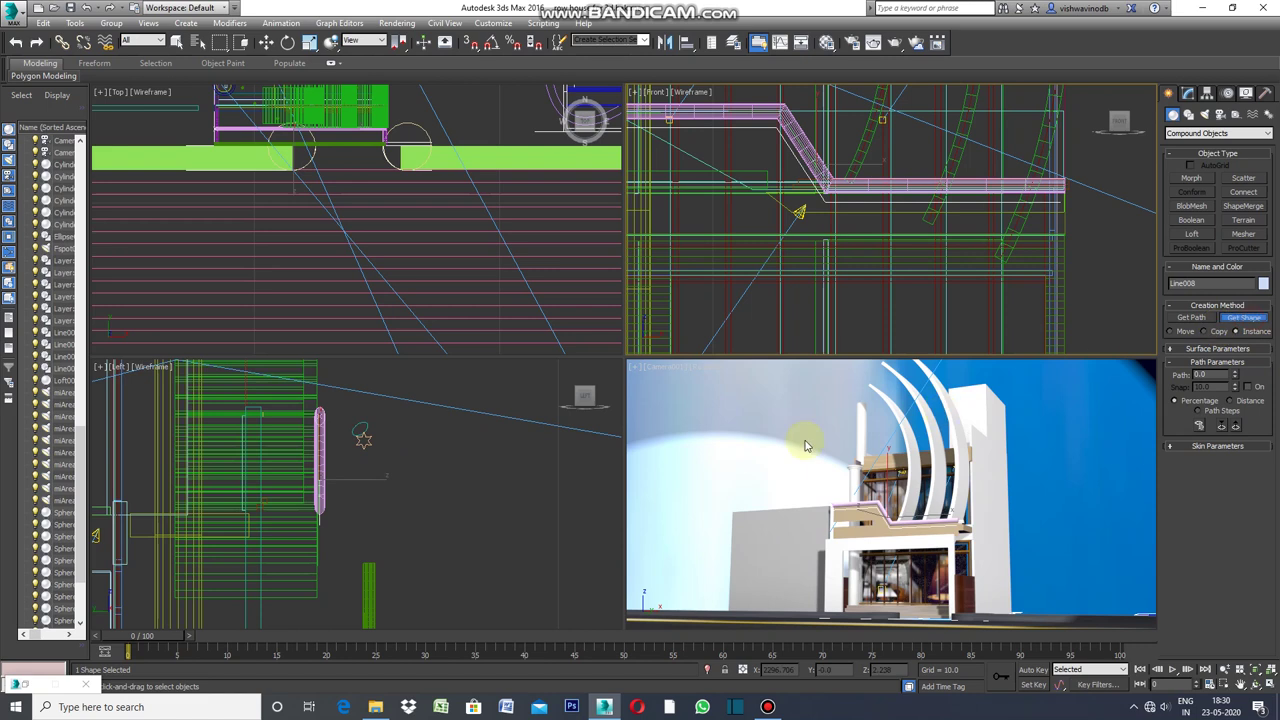
{"action": "left_click", "coordinate": [367, 441]}
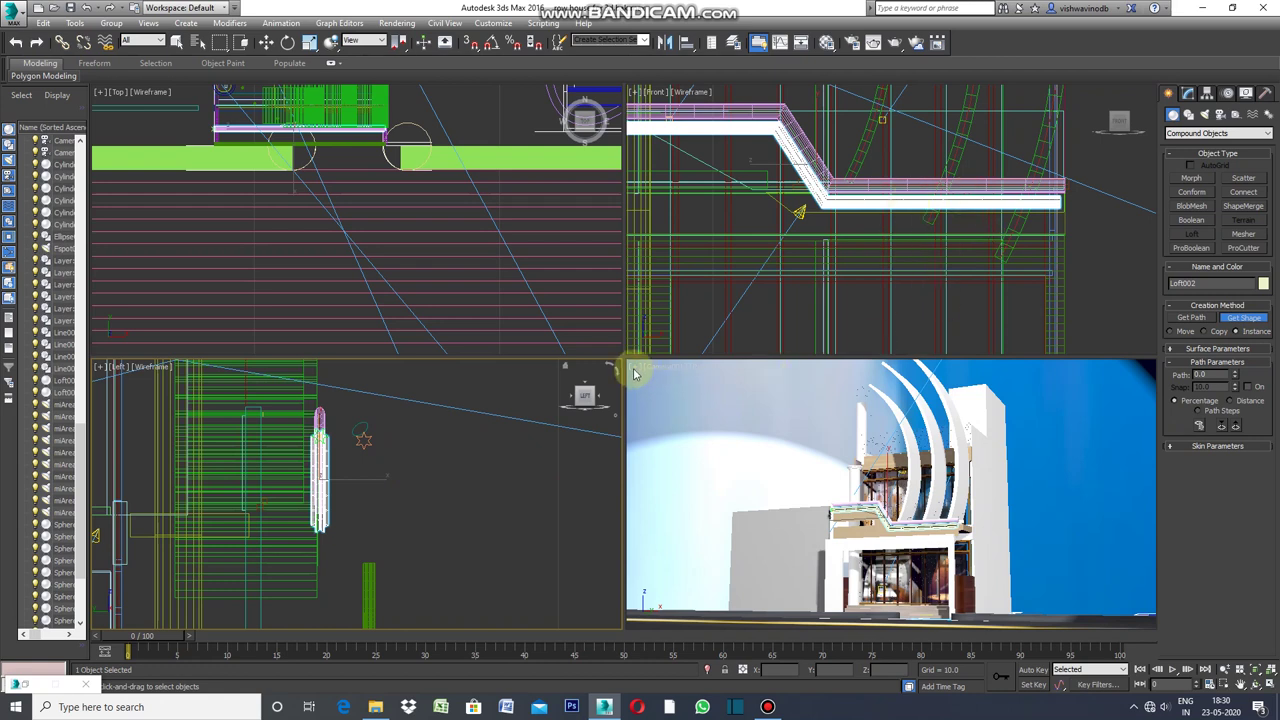
{"action": "key", "text": "q"}
{"action": "key", "text": "alt+w"}
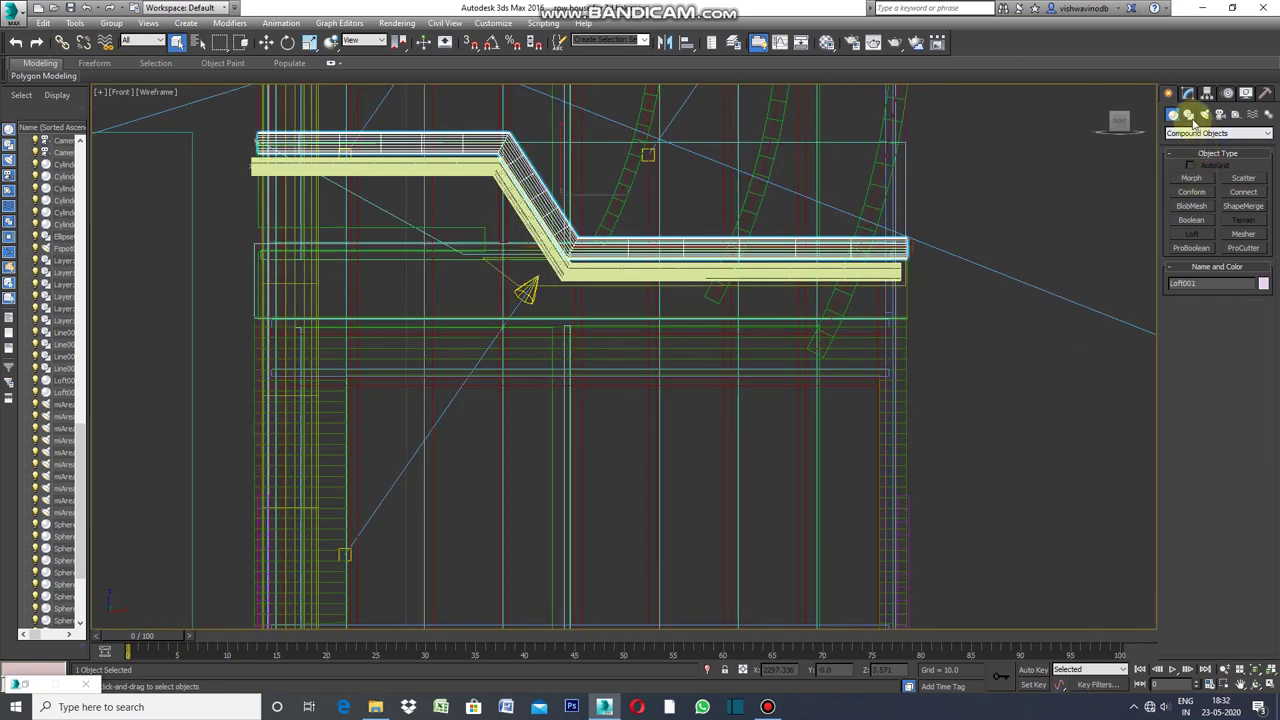
Draw Line010 as a narrow four-corner rectangular profile near the top of the facade.
{"action": "left_click", "coordinate": [1189, 114]}
{"action": "left_click", "coordinate": [1191, 188]}
{"action": "scroll", "coordinate": [250, 240], "scroll_direction": "up", "scroll_amount": 3}
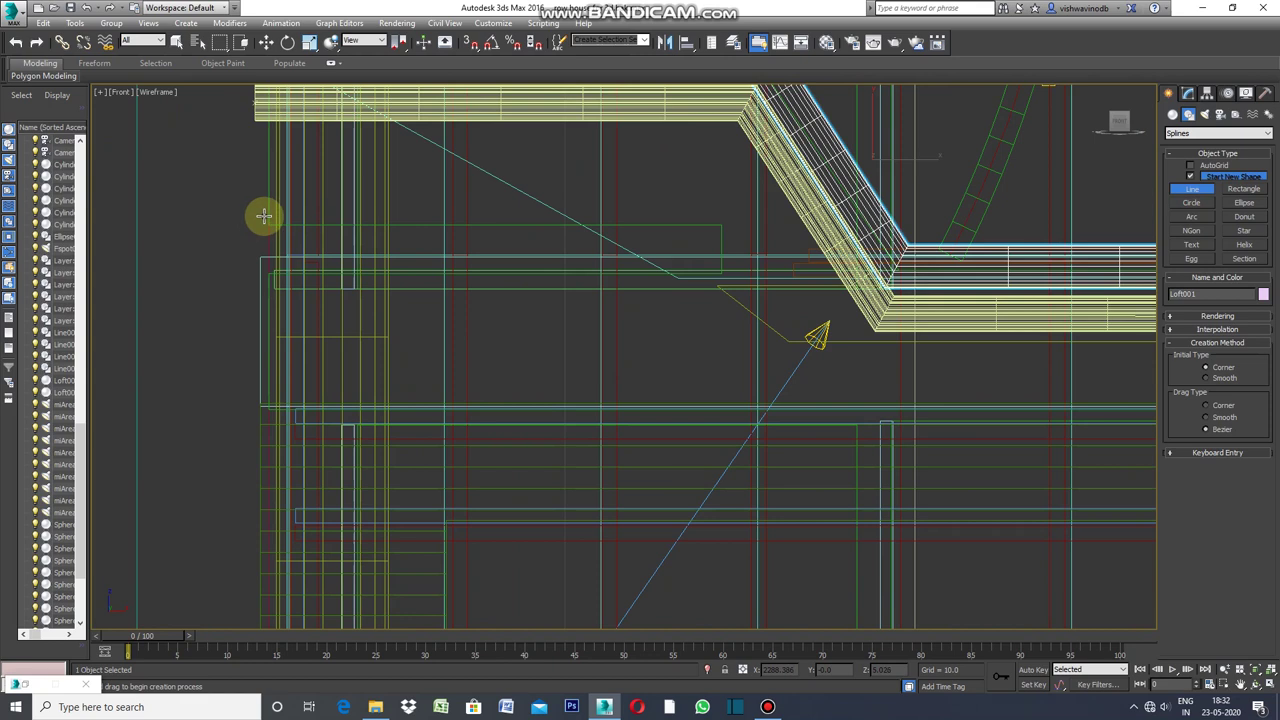
{"action": "left_click", "coordinate": [264, 216]}
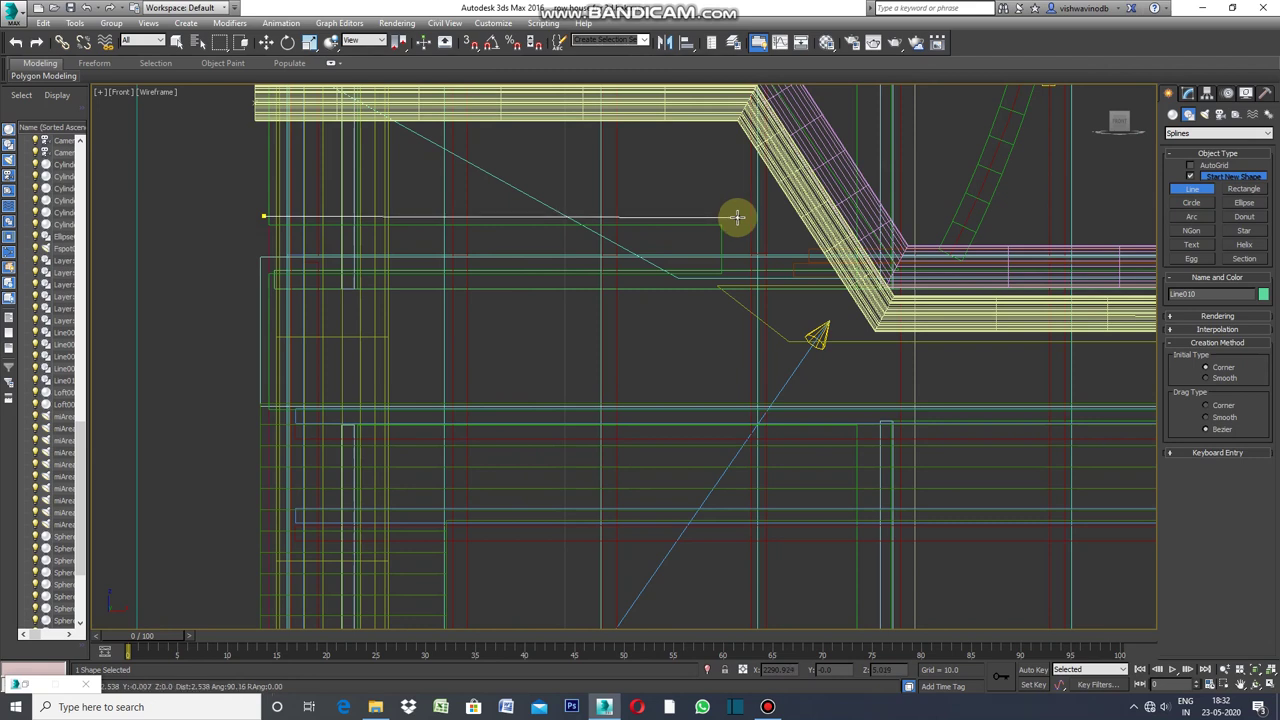
{"action": "left_click", "coordinate": [737, 216]}
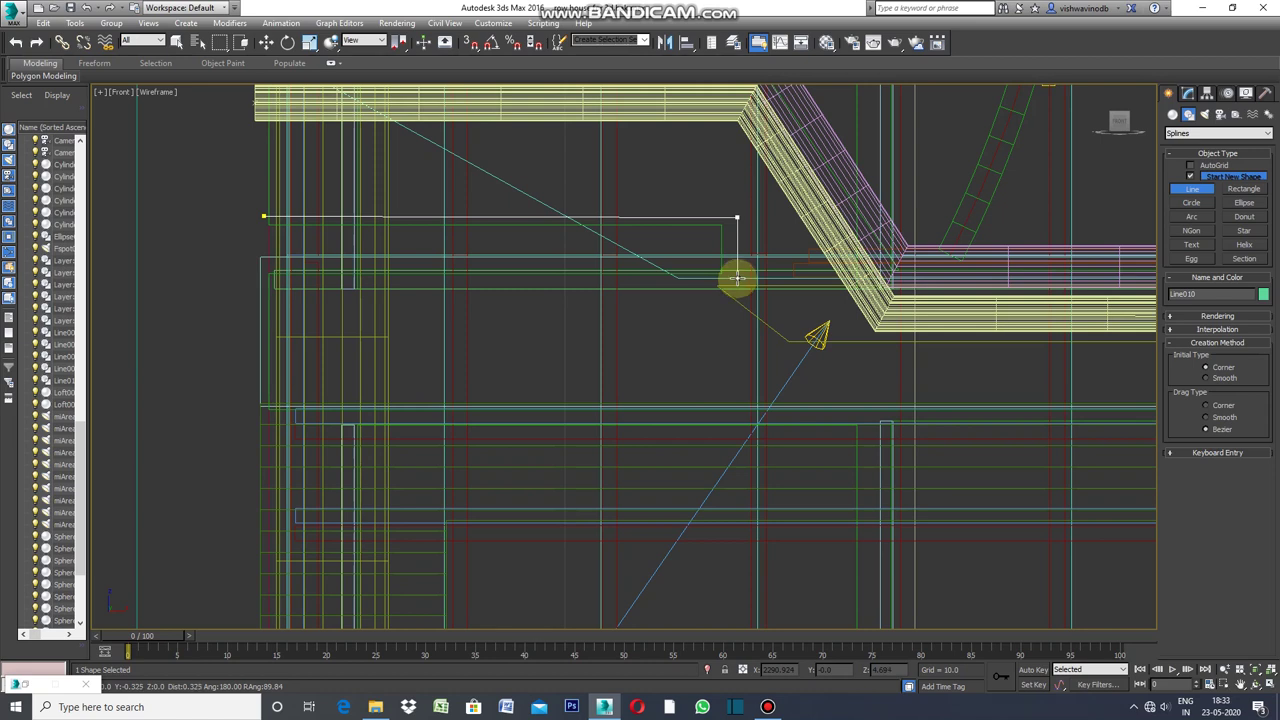
{"action": "left_click", "coordinate": [737, 278]}
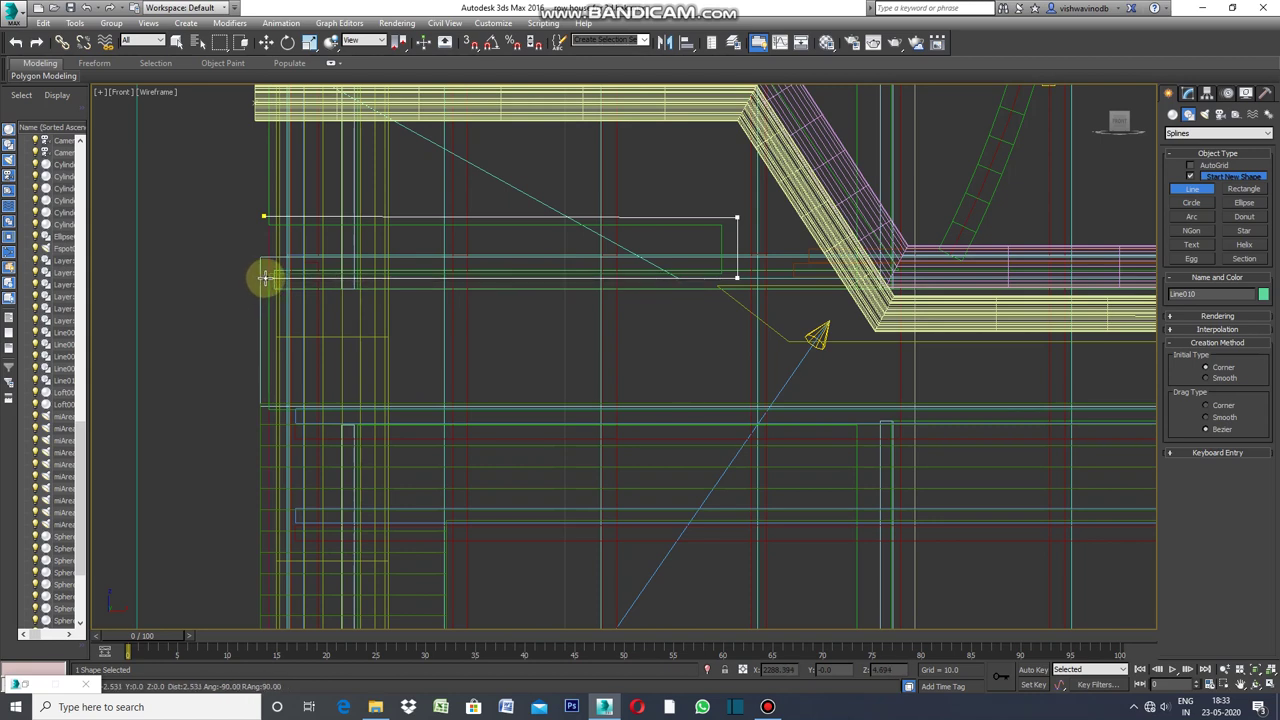
{"action": "left_click", "coordinate": [264, 278]}
{"action": "right_click", "coordinate": [264, 278]}
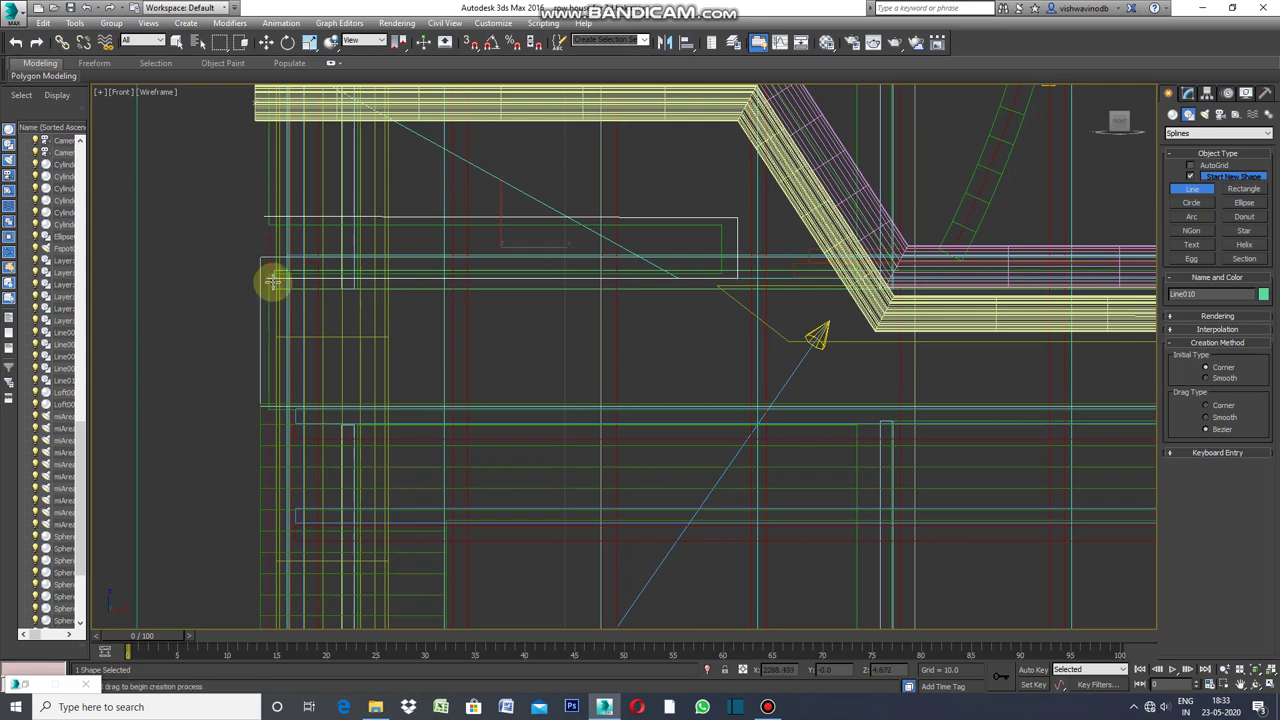
Add an Edit Spline modifier to Line010 and nudge its top-left vertex slightly.
{"action": "left_click", "coordinate": [229, 23]}
{"action": "mouse_move", "coordinate": [264, 58]}
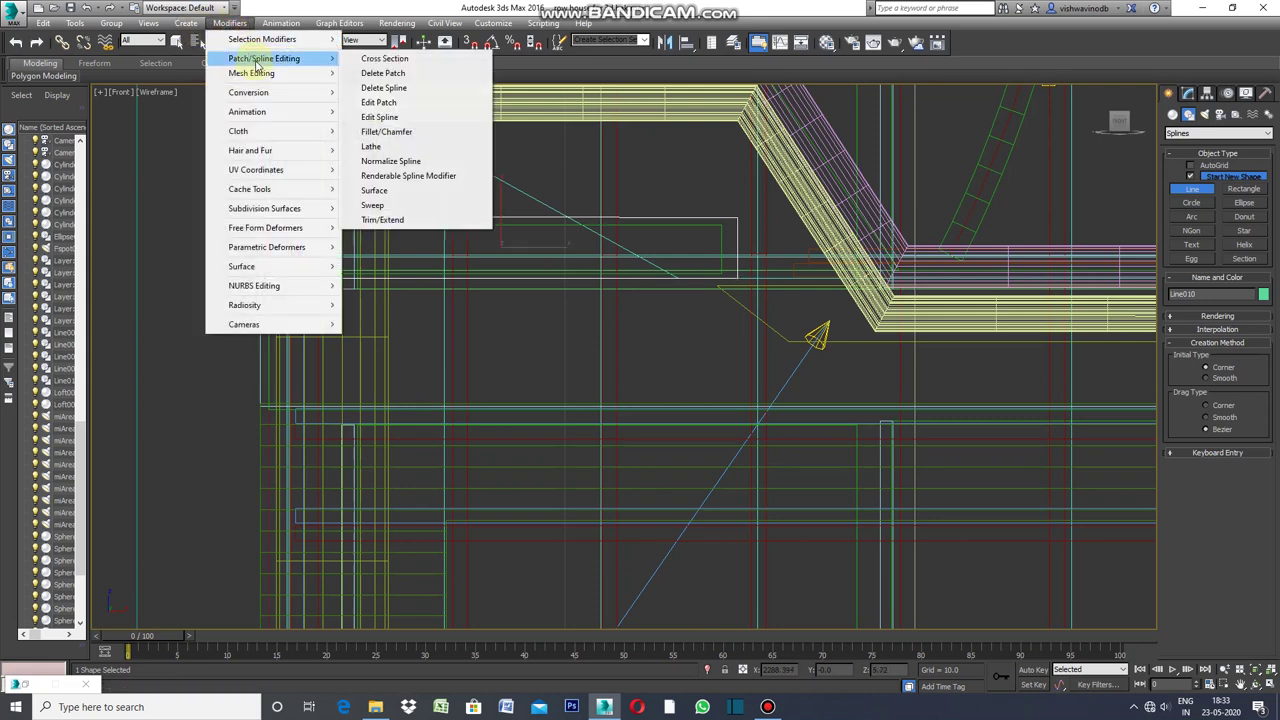
{"action": "left_click", "coordinate": [390, 117]}
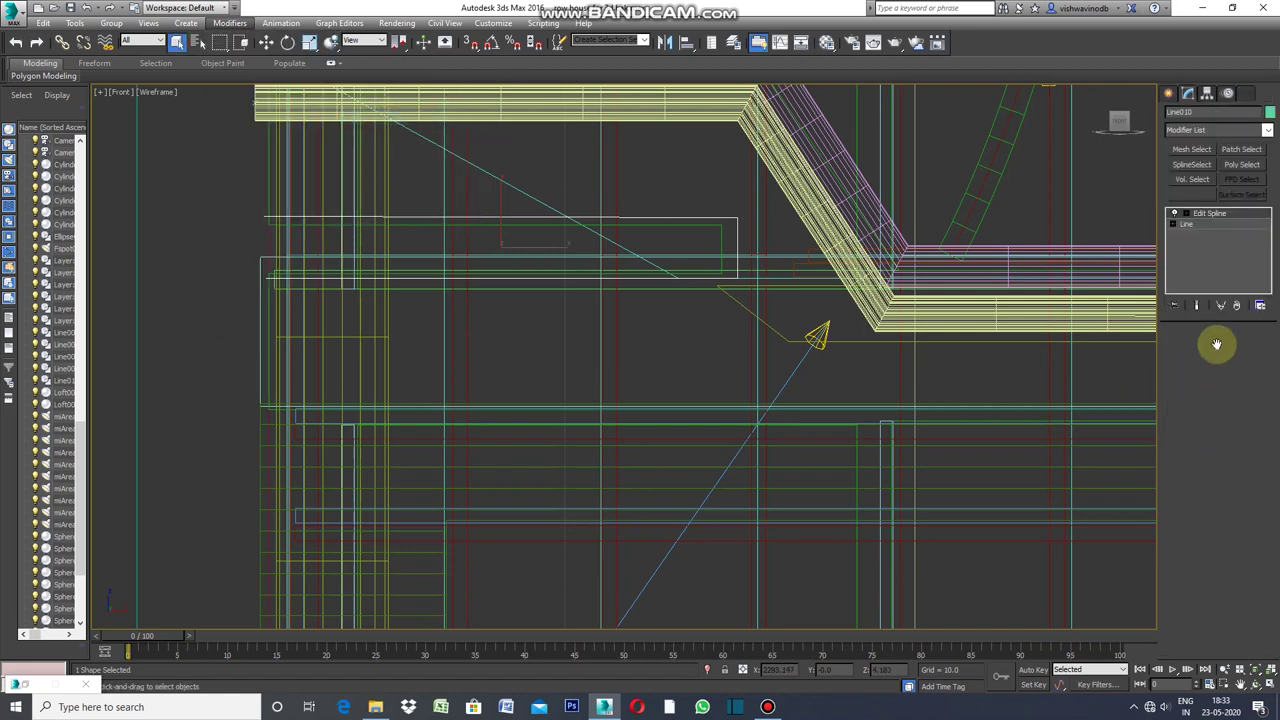
{"action": "left_click", "coordinate": [1200, 354]}
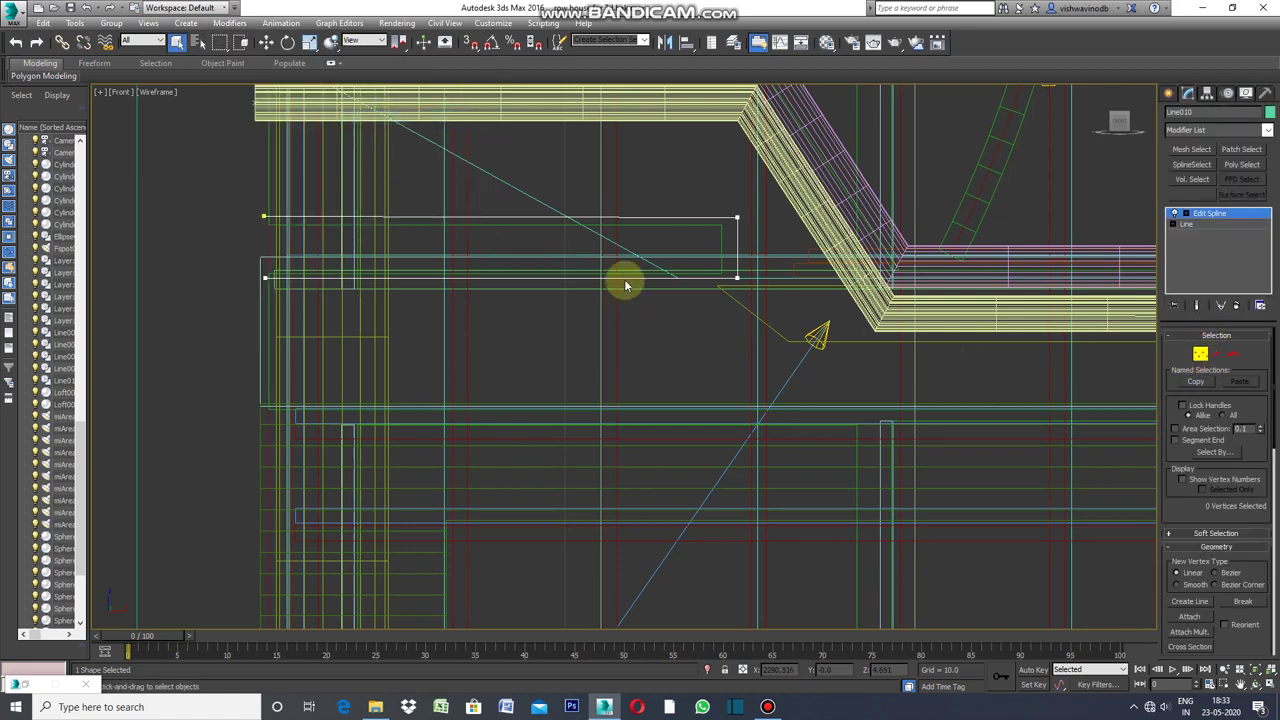
{"action": "scroll", "coordinate": [625, 280], "scroll_direction": "up", "scroll_amount": 3}
{"action": "scroll", "coordinate": [627, 272], "scroll_direction": "down", "scroll_amount": 2}
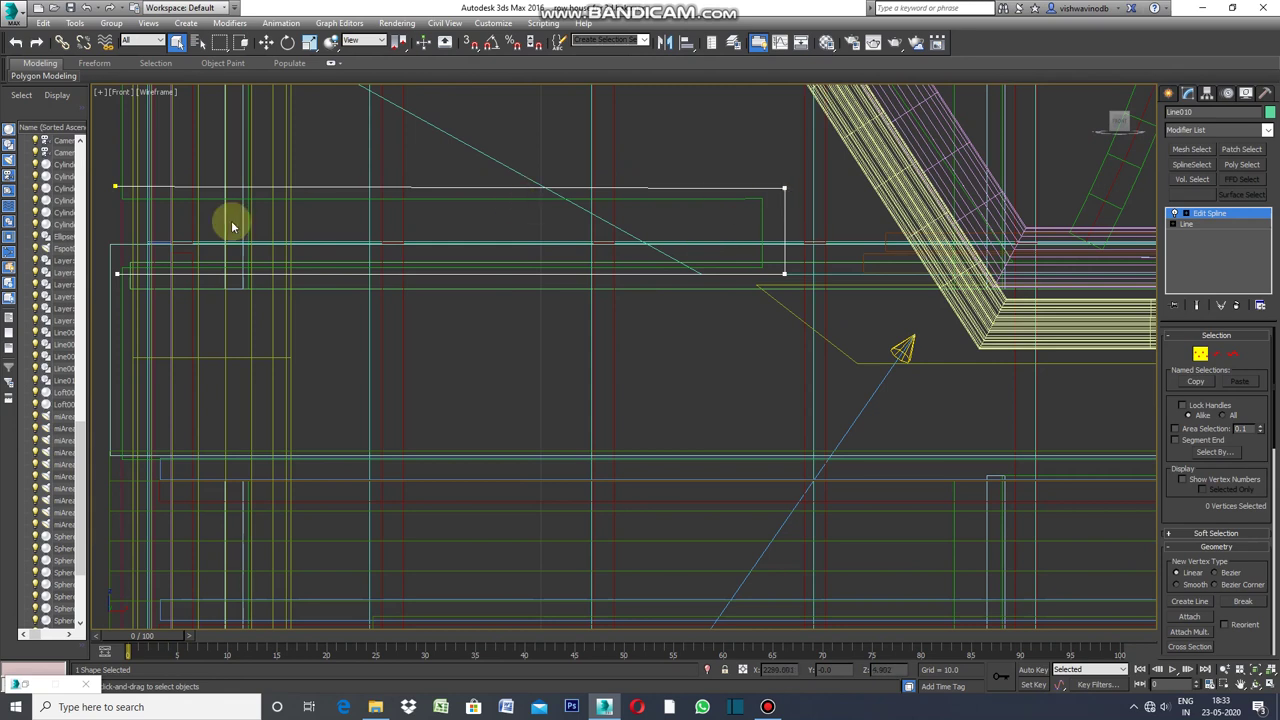
{"action": "left_click_drag", "start_coordinate": [114, 189], "coordinate": [116, 155]}
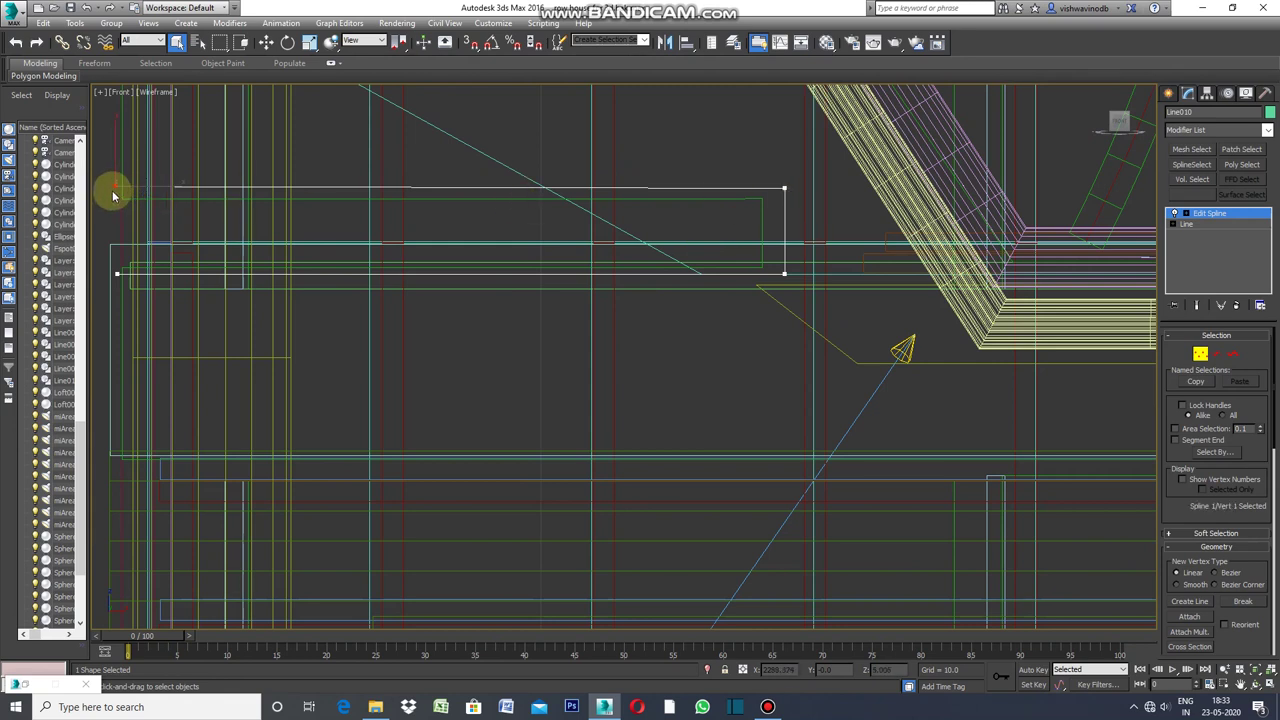
{"action": "left_click", "coordinate": [266, 42]}
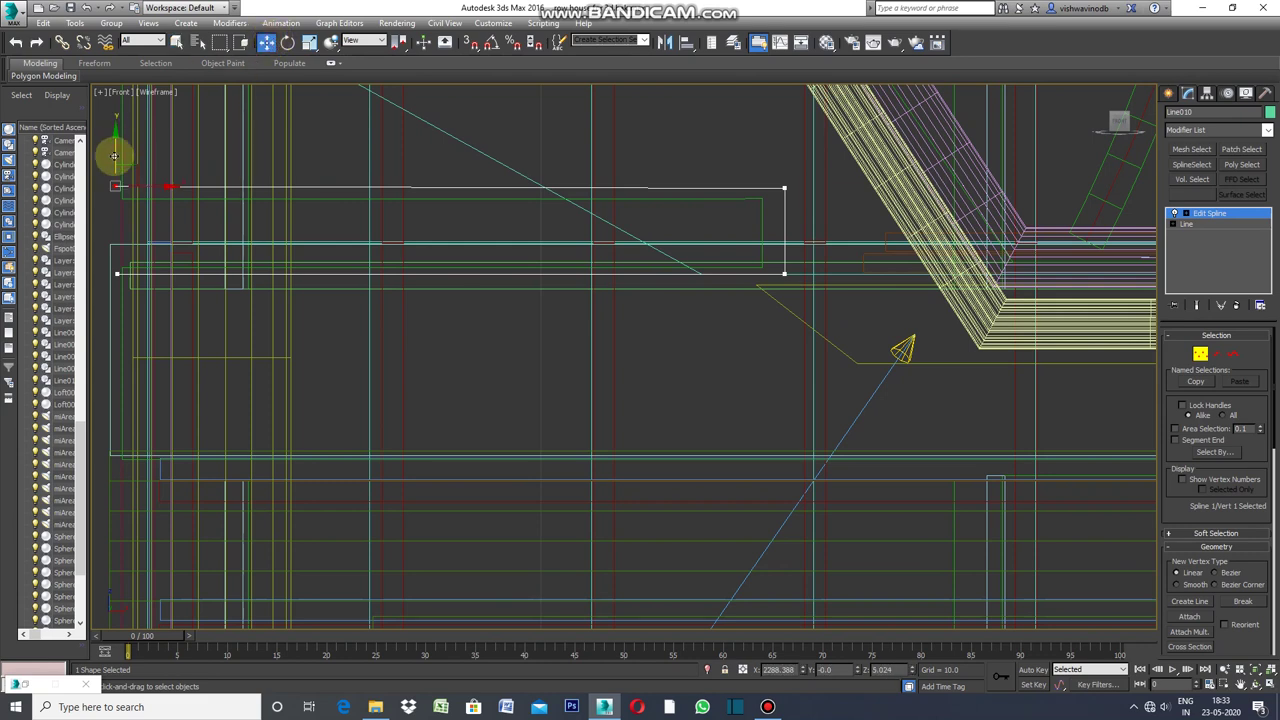
{"action": "left_click_drag", "start_coordinate": [114, 157], "coordinate": [114, 158]}
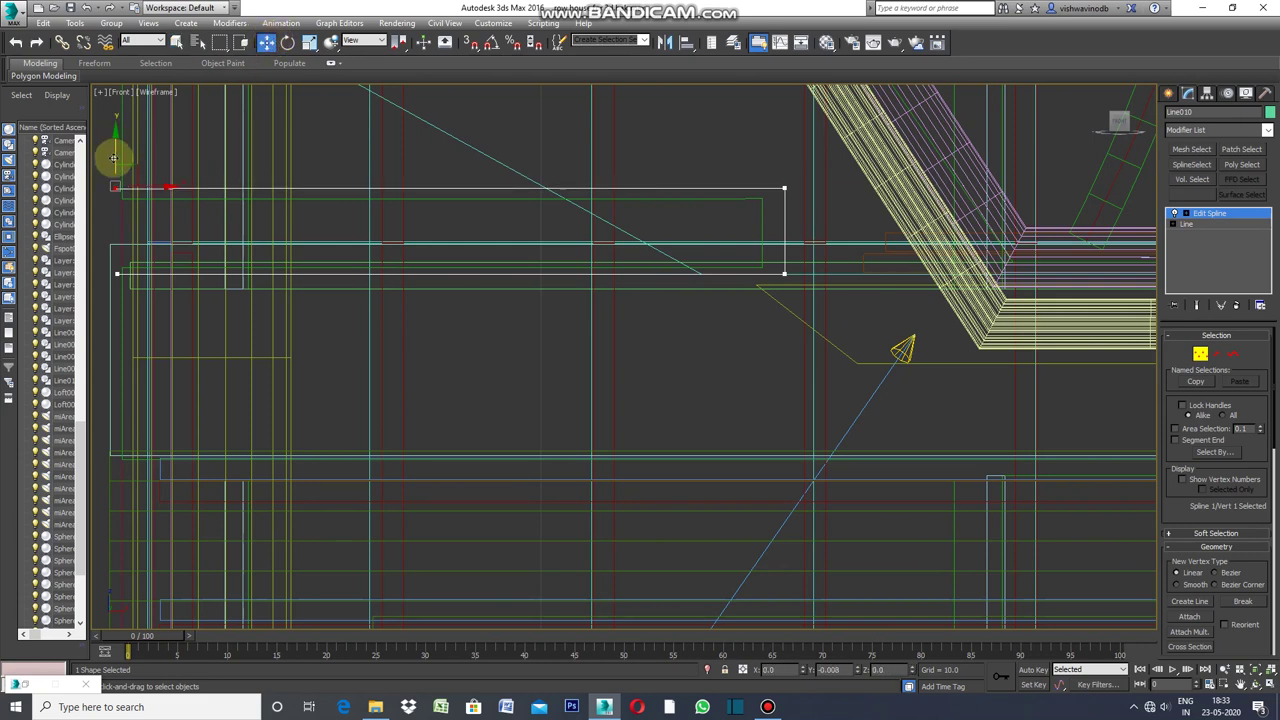
{"action": "left_click", "coordinate": [578, 381]}
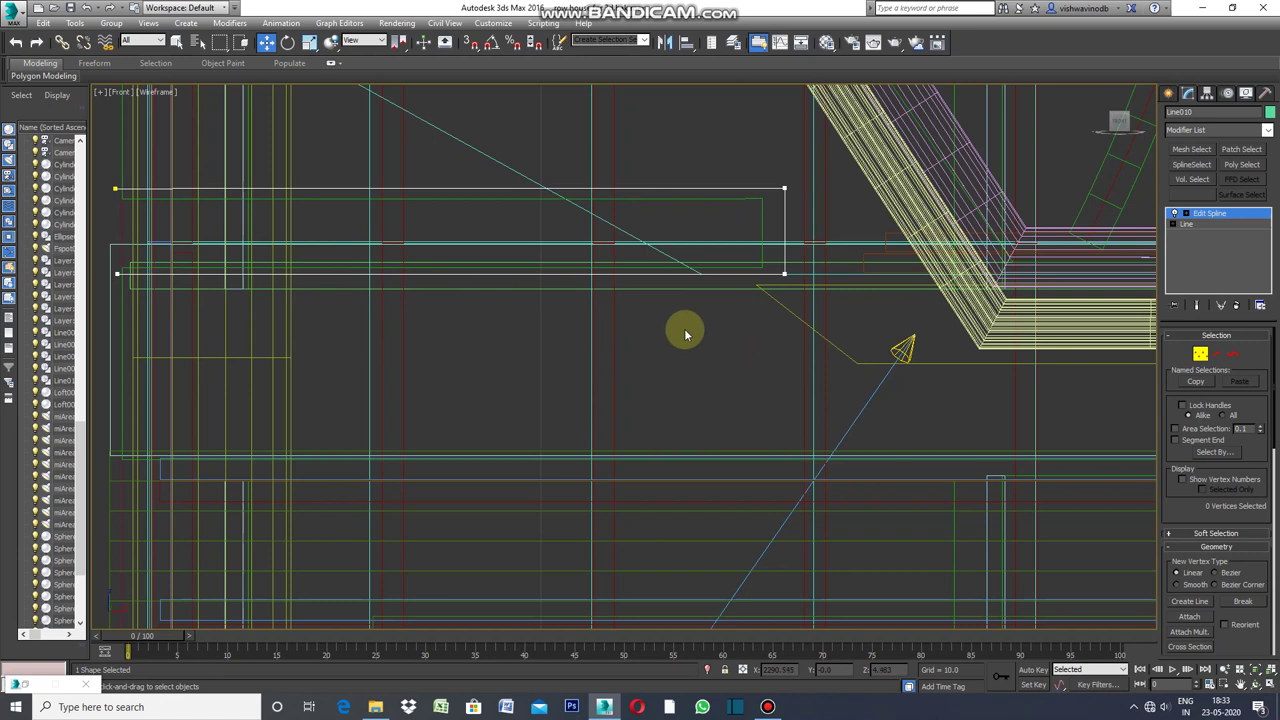
{"action": "scroll", "coordinate": [686, 335], "scroll_direction": "down", "scroll_amount": 2}
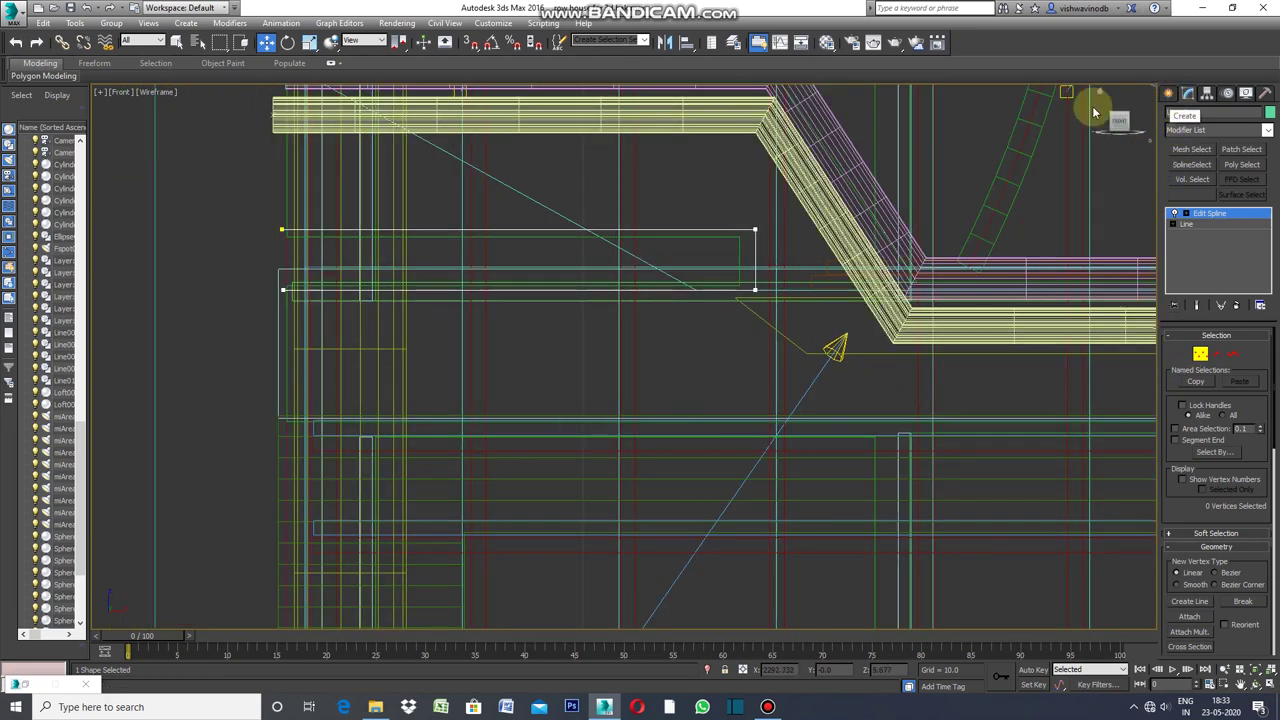
Return to the four-view layout, then maximize the Left viewport.
{"action": "left_click", "coordinate": [1168, 94]}
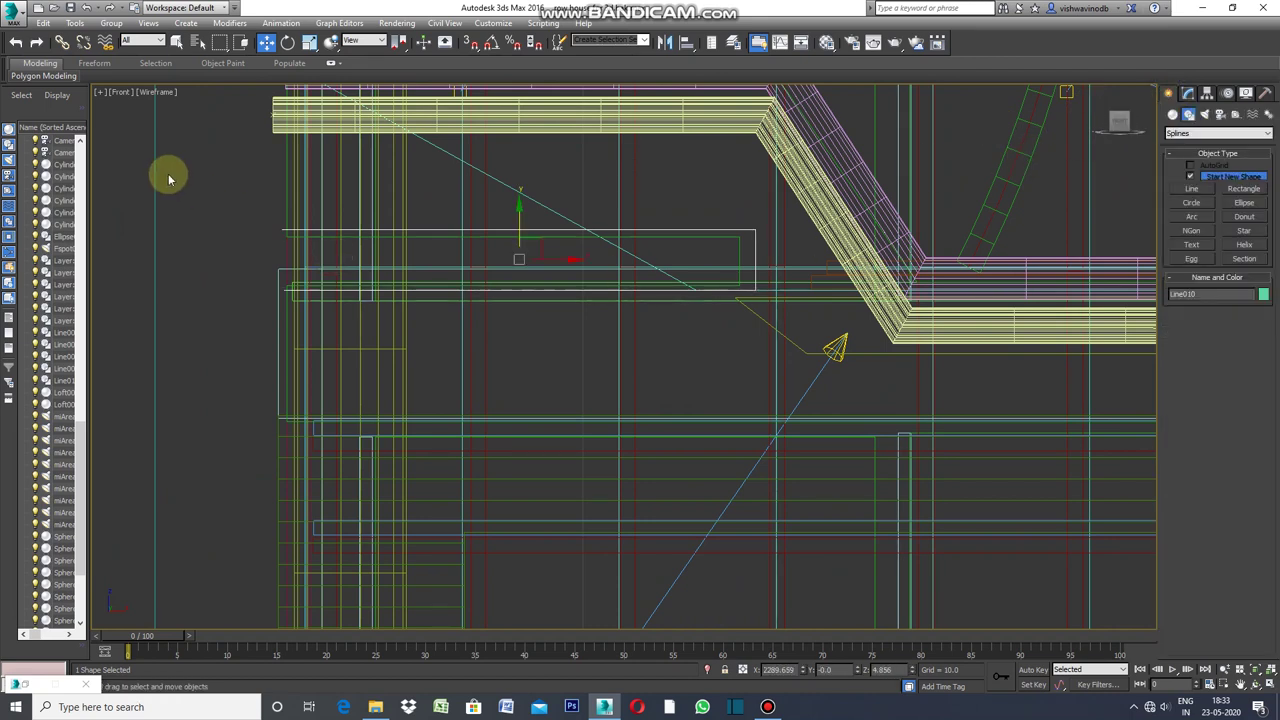
{"action": "left_click", "coordinate": [102, 93]}
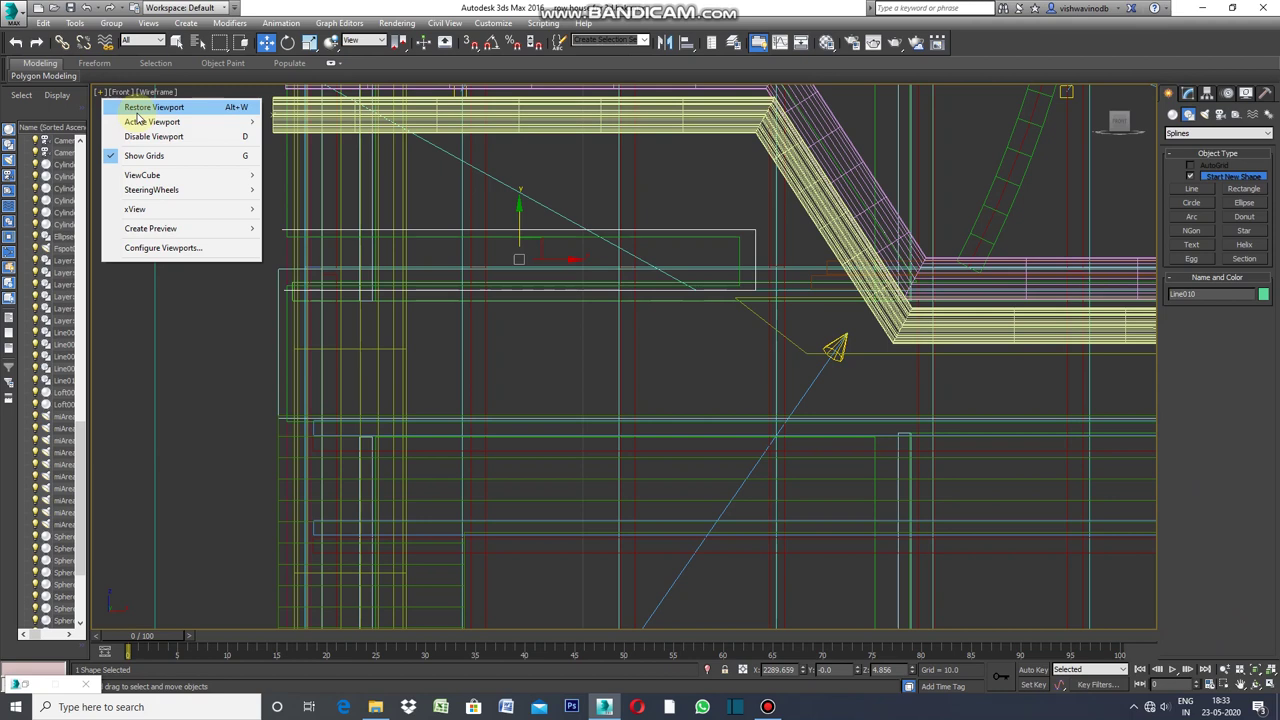
{"action": "left_click", "coordinate": [140, 112]}
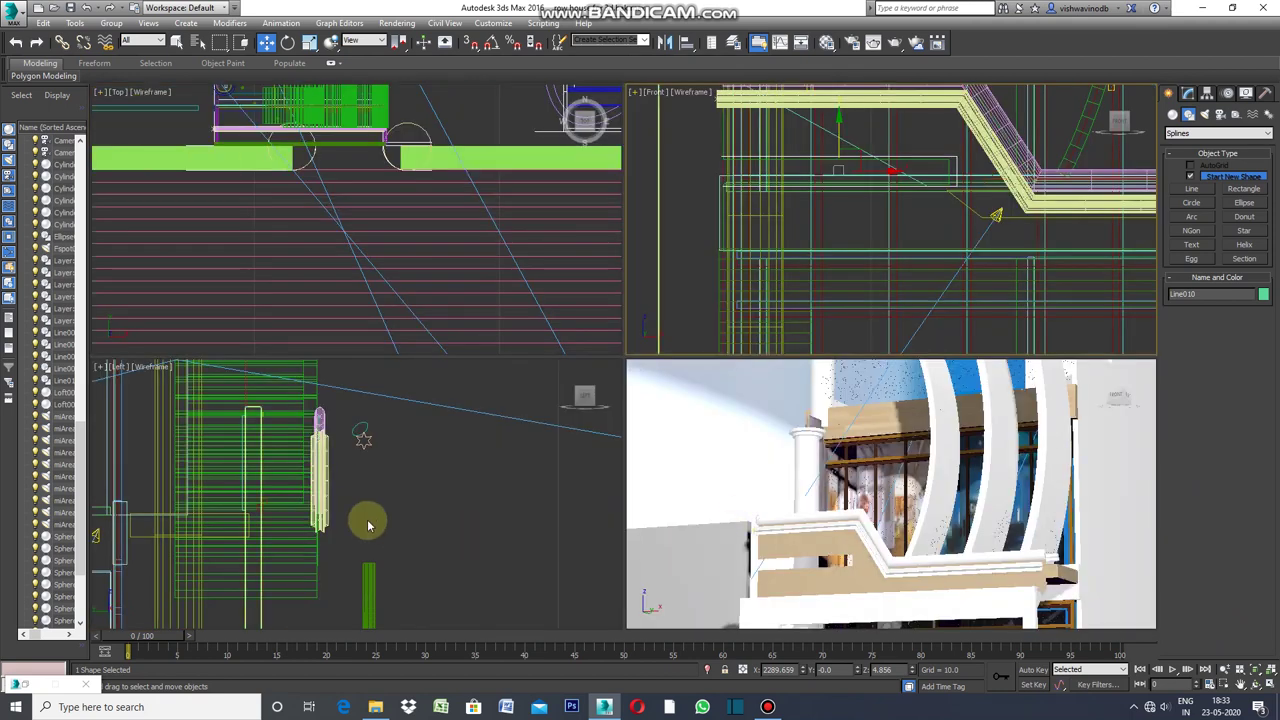
{"action": "scroll", "coordinate": [357, 432], "scroll_direction": "down", "scroll_amount": 3}
{"action": "scroll", "coordinate": [357, 432], "scroll_direction": "down", "scroll_amount": 3}
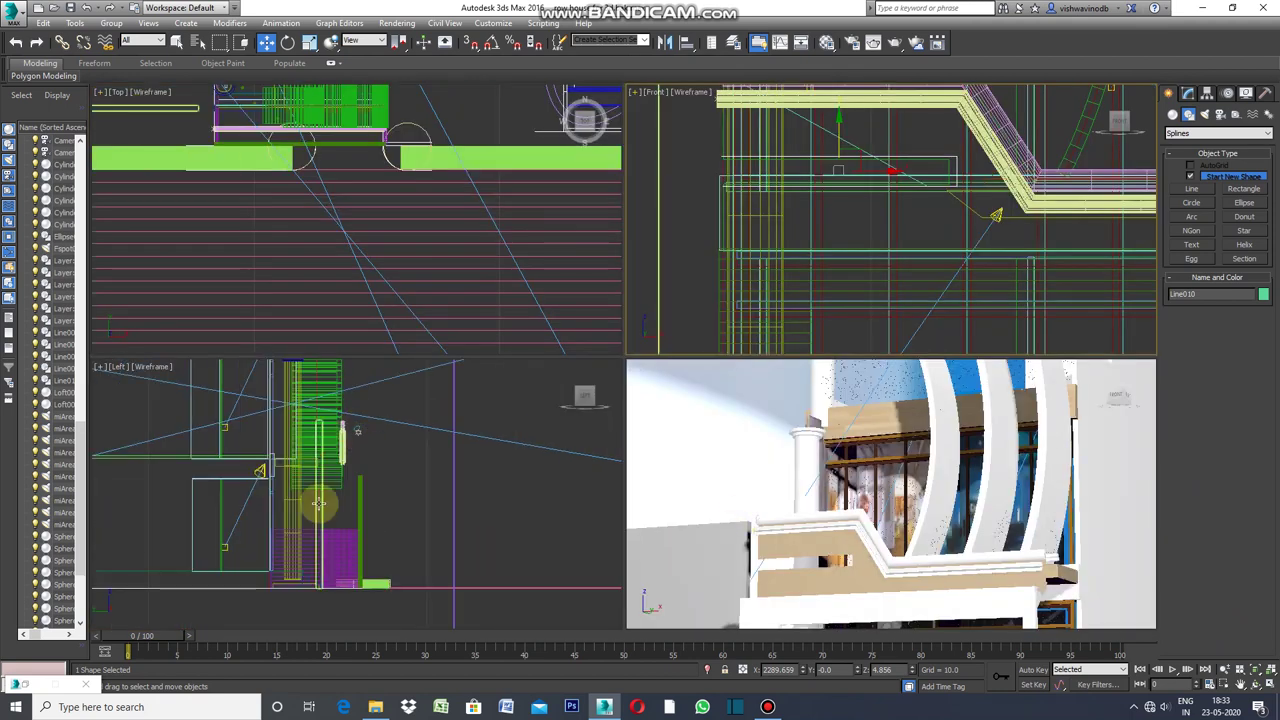
{"action": "scroll", "coordinate": [357, 437], "scroll_direction": "up", "scroll_amount": 2}
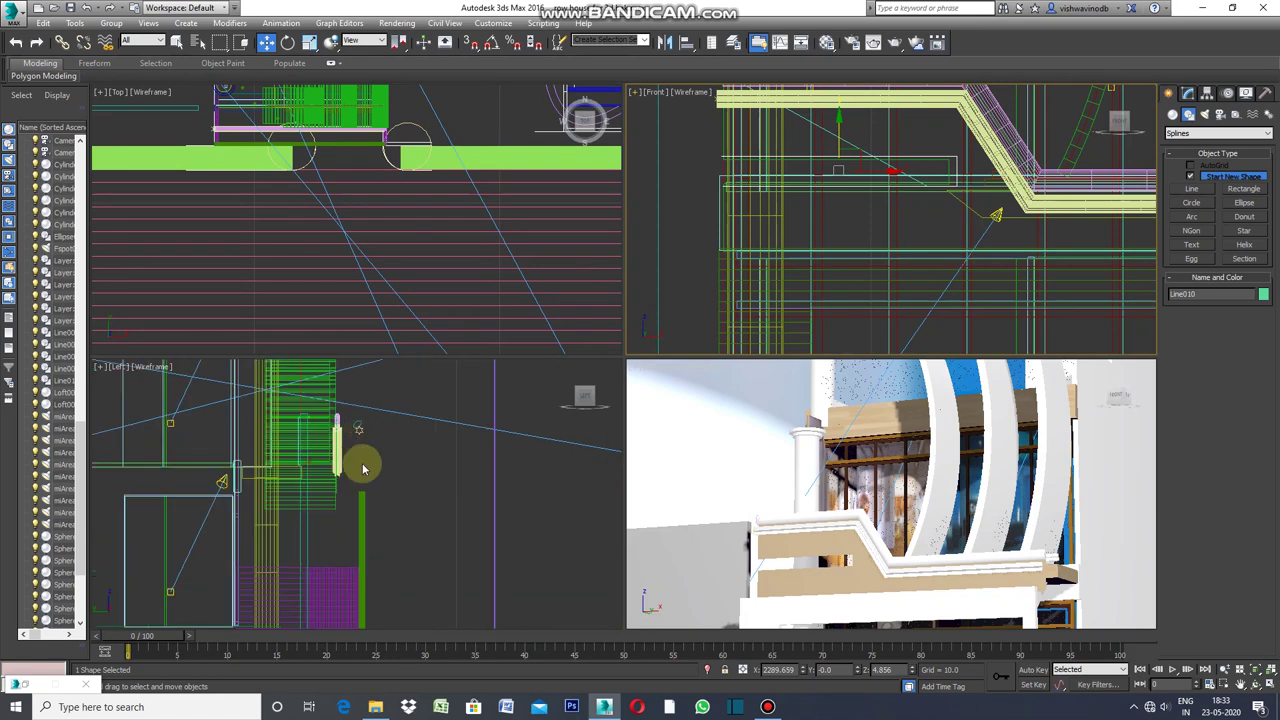
{"action": "left_click", "coordinate": [101, 370]}
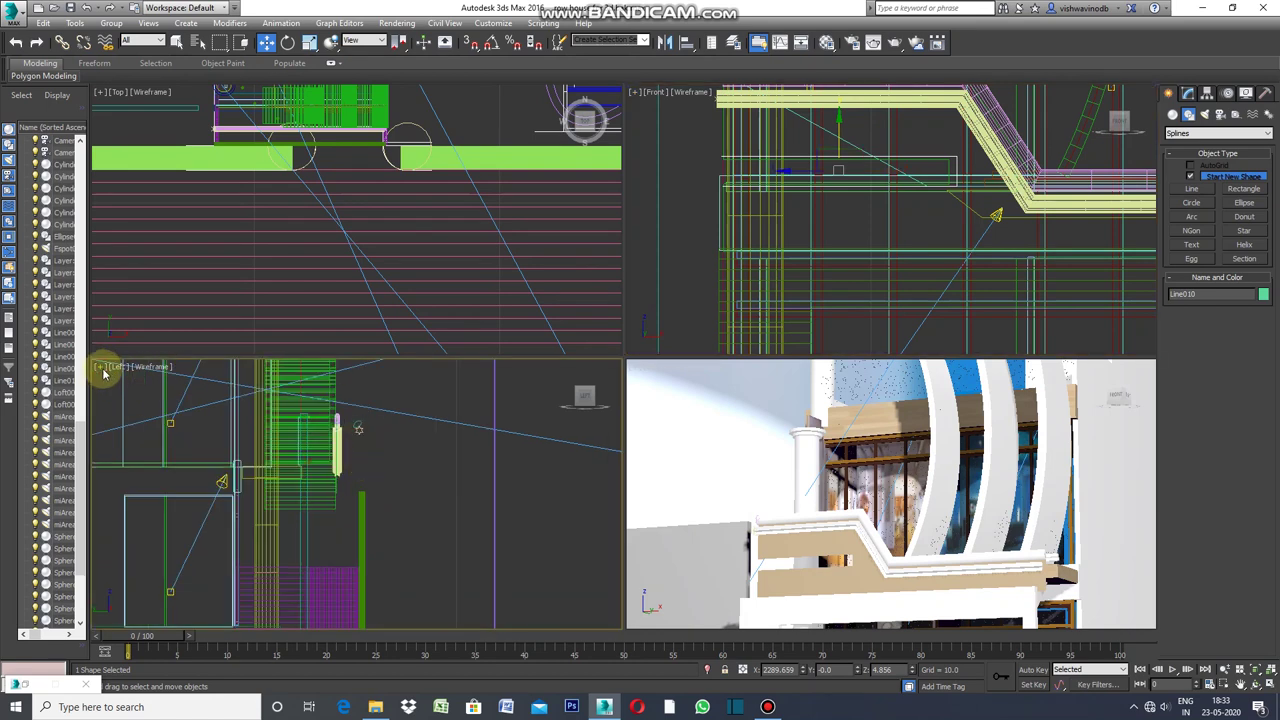
{"action": "left_click", "coordinate": [140, 376]}
{"action": "scroll", "coordinate": [531, 260], "scroll_direction": "down", "scroll_amount": 2}
{"action": "scroll", "coordinate": [560, 230], "scroll_direction": "down", "scroll_amount": 2}
{"action": "scroll", "coordinate": [590, 215], "scroll_direction": "up", "scroll_amount": 4}
{"action": "scroll", "coordinate": [580, 300], "scroll_direction": "up", "scroll_amount": 2}
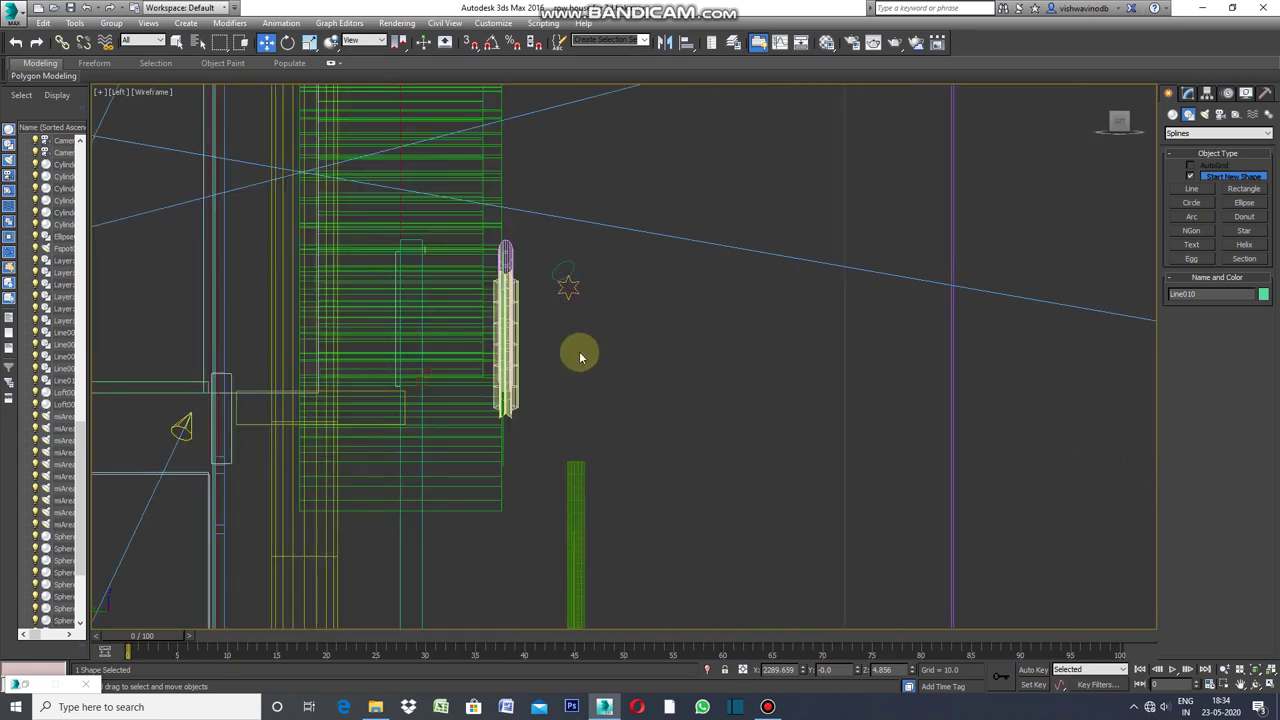
Draw the stepped cornice profile Line011 point by point and close the spline.
{"action": "left_click", "coordinate": [1191, 189]}
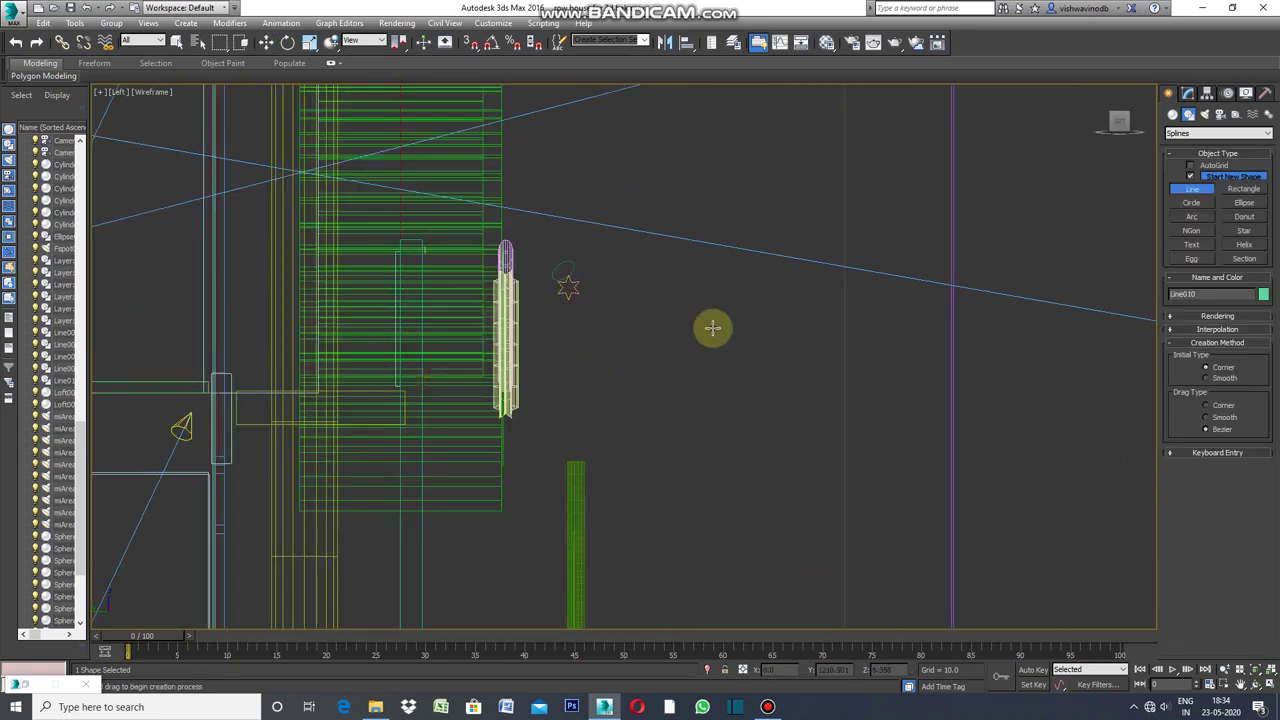
{"action": "scroll", "coordinate": [612, 307], "scroll_direction": "up", "scroll_amount": 2}
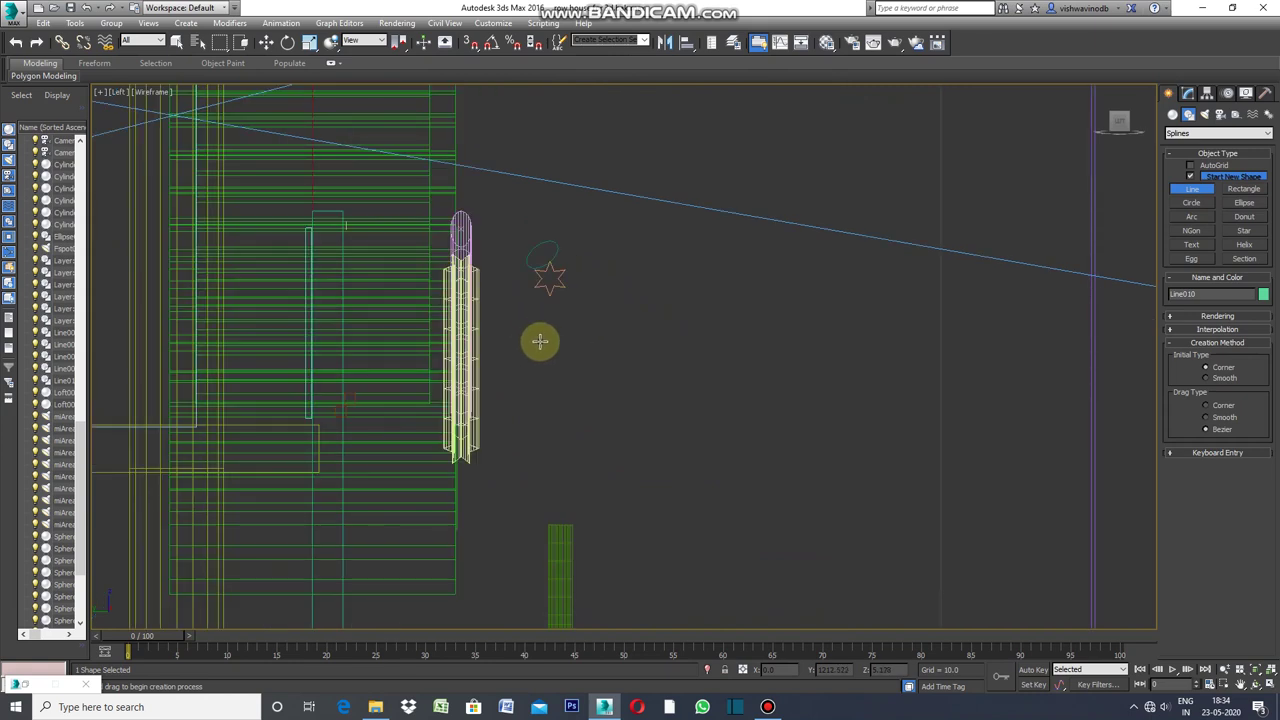
{"action": "scroll", "coordinate": [533, 326], "scroll_direction": "up", "scroll_amount": 1}
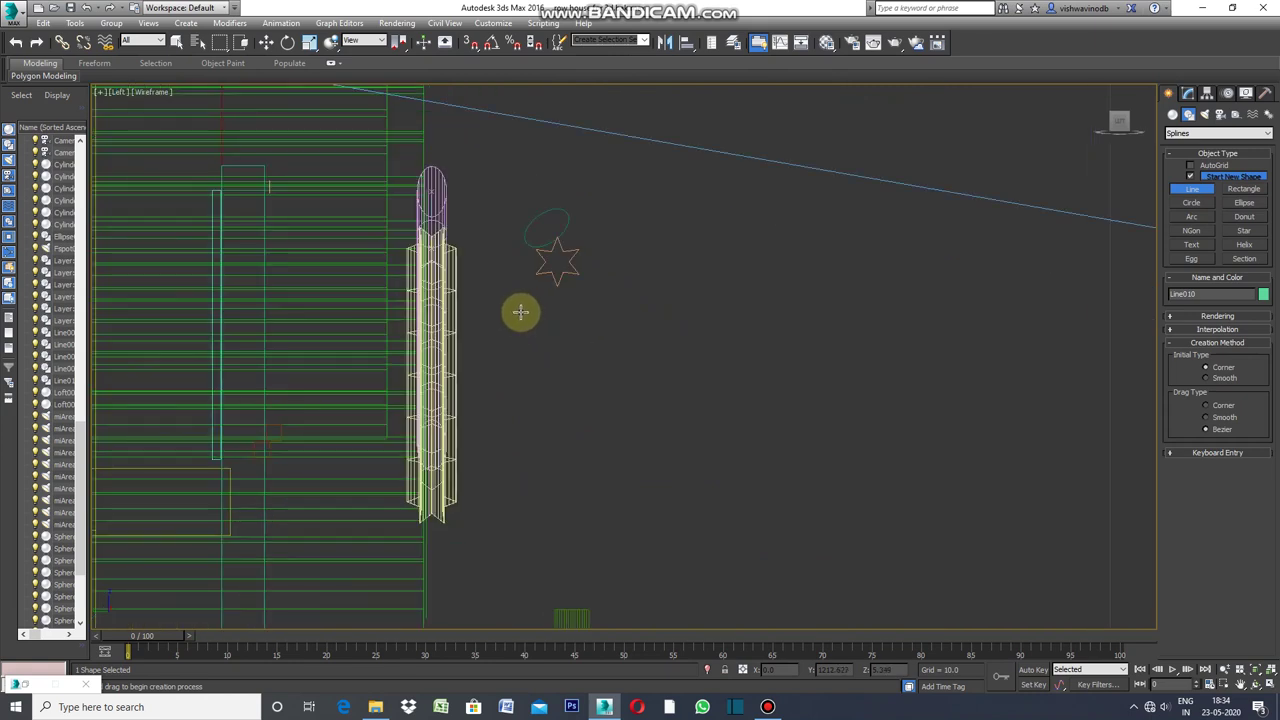
{"action": "left_click", "coordinate": [522, 311]}
{"action": "scroll", "coordinate": [532, 311], "scroll_direction": "up", "scroll_amount": 1}
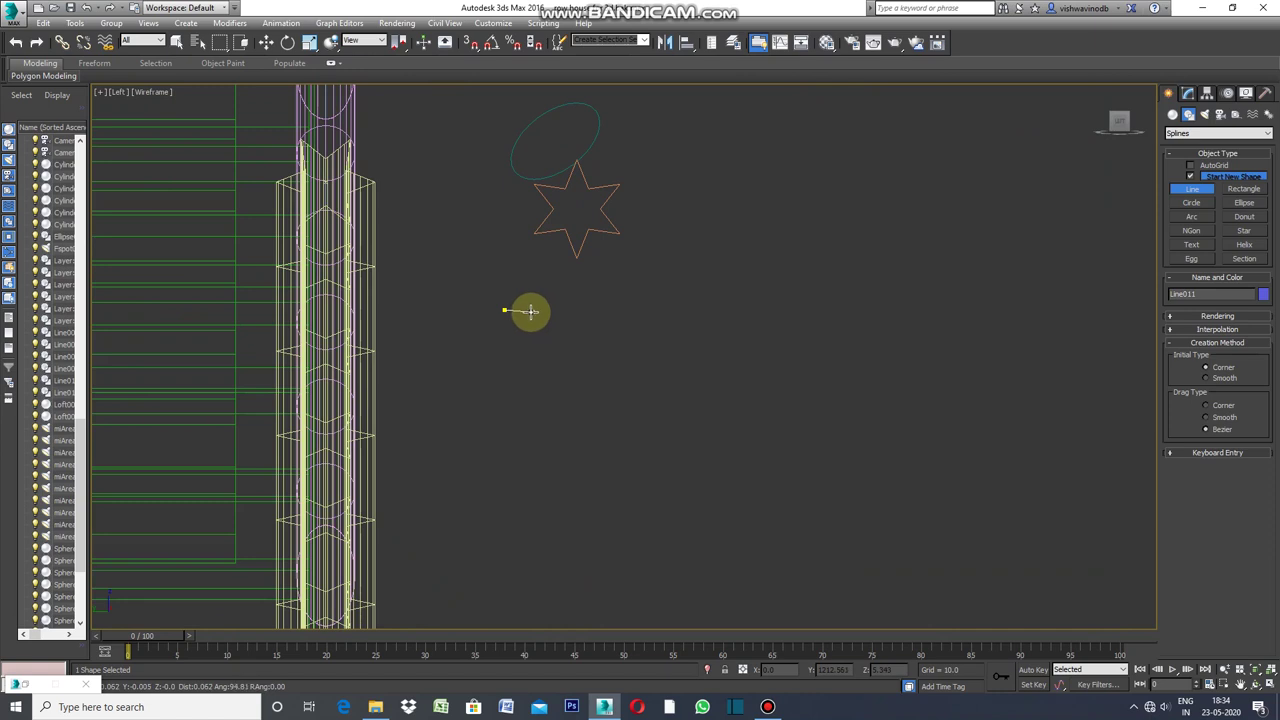
{"action": "scroll", "coordinate": [525, 311], "scroll_direction": "up", "scroll_amount": 1}
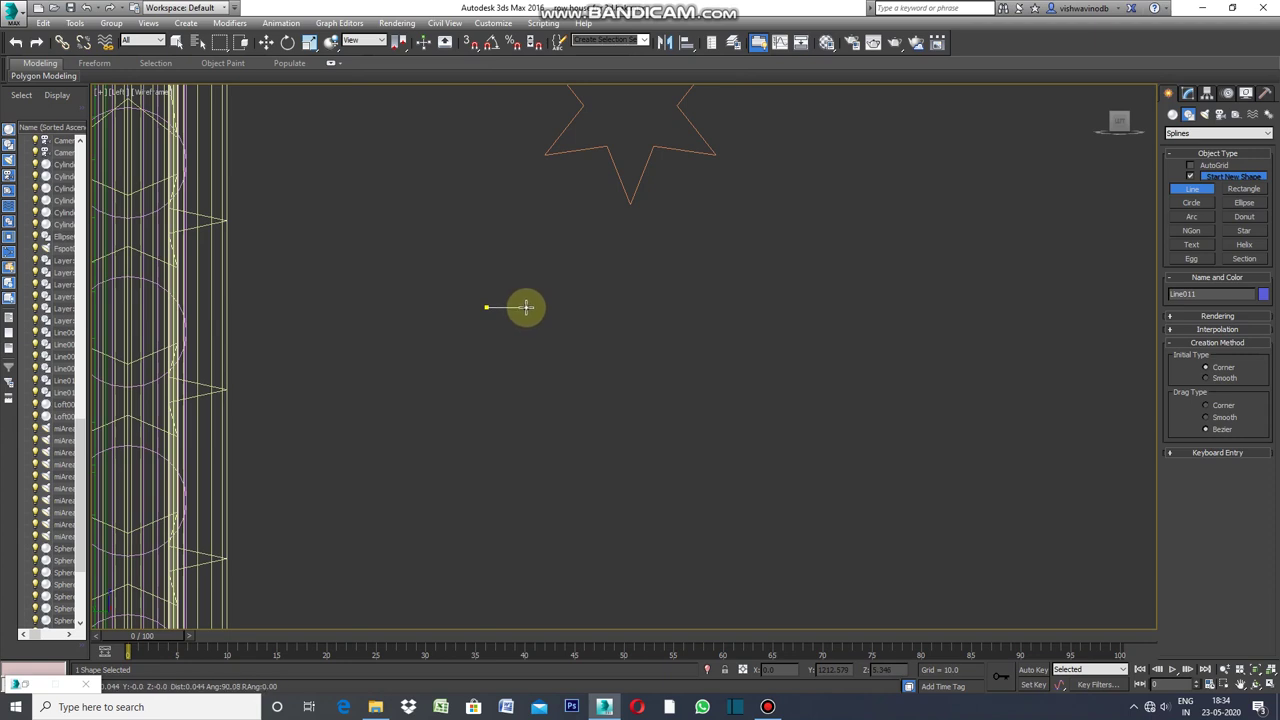
{"action": "left_click", "coordinate": [526, 316]}
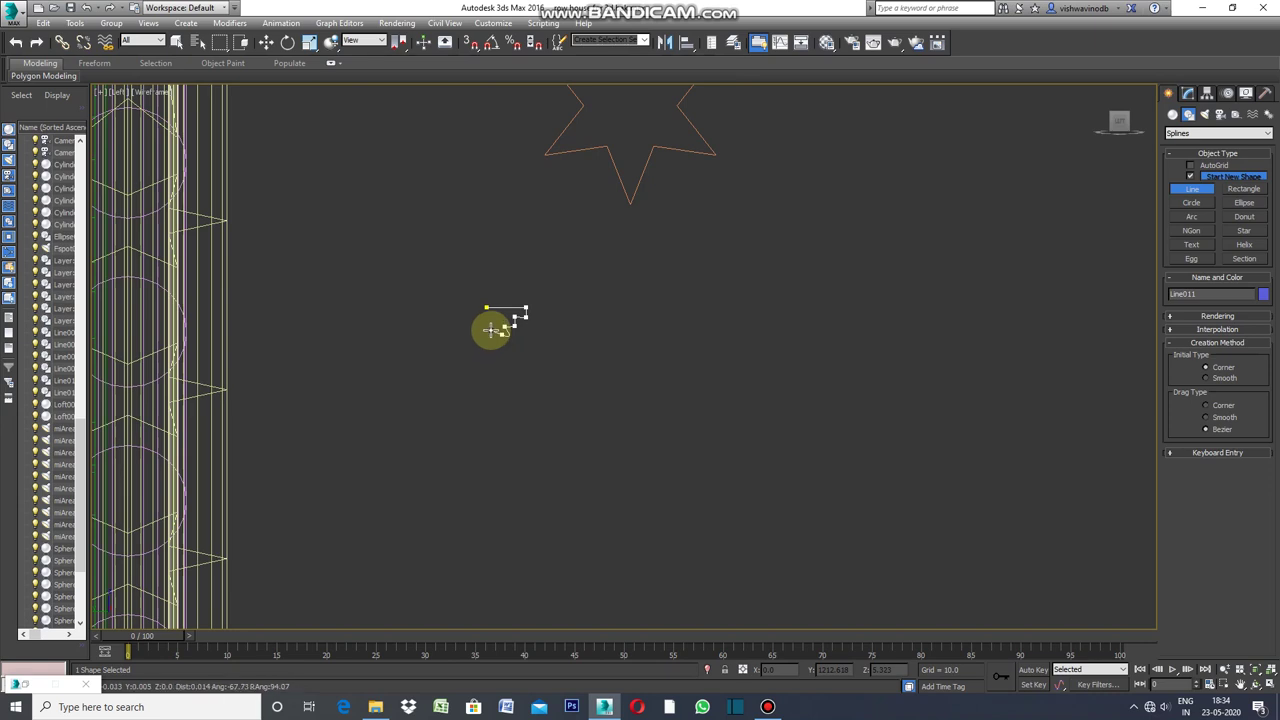
{"action": "left_click", "coordinate": [484, 342]}
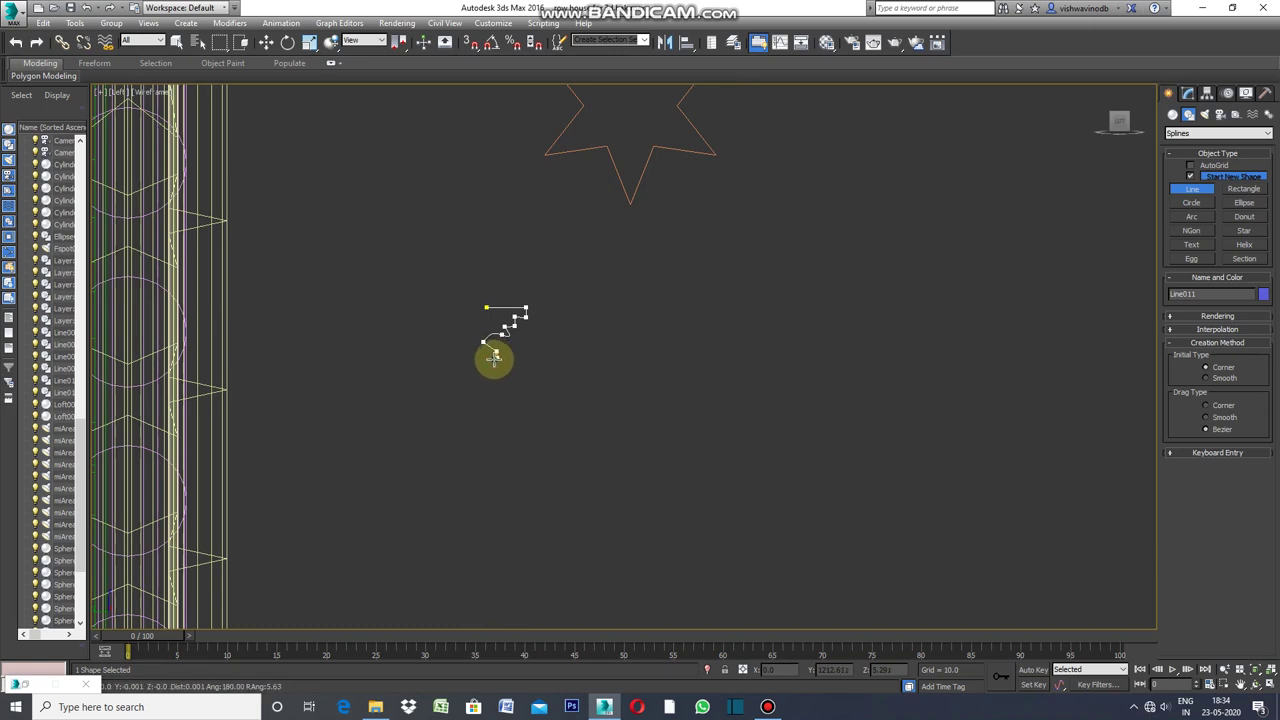
{"action": "left_click", "coordinate": [495, 353]}
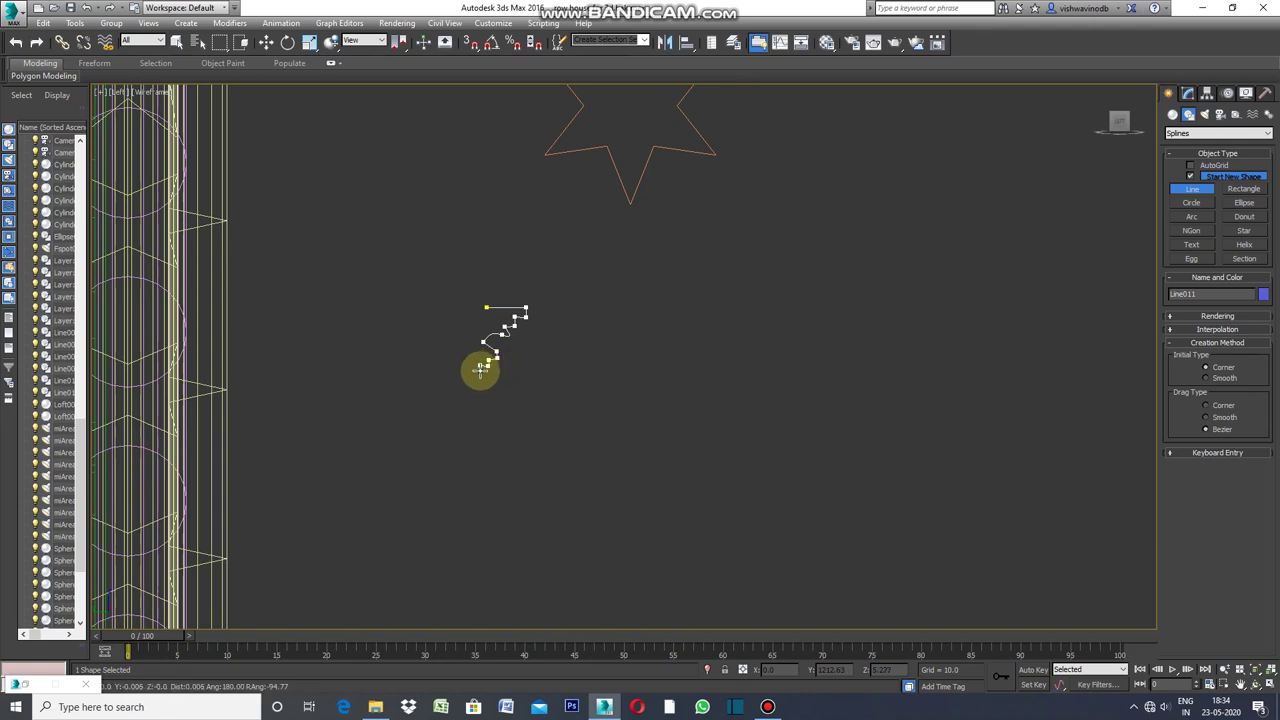
{"action": "left_click", "coordinate": [474, 373]}
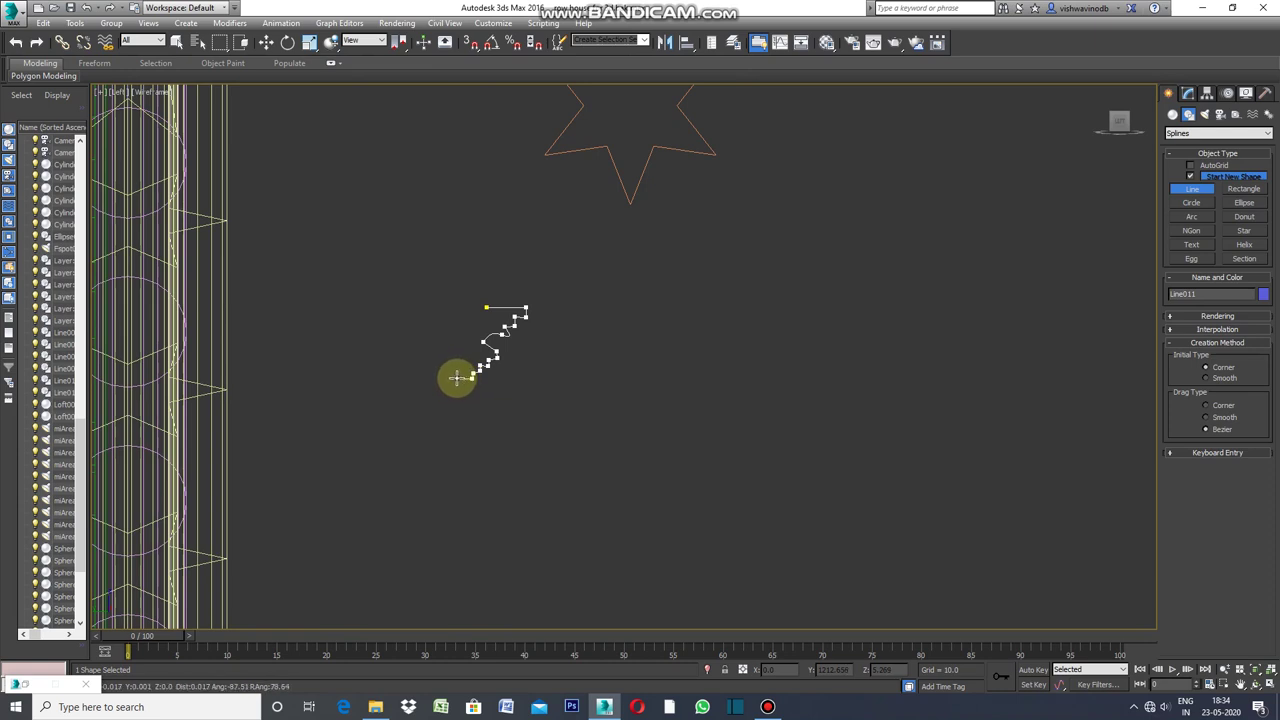
{"action": "left_click", "coordinate": [456, 378]}
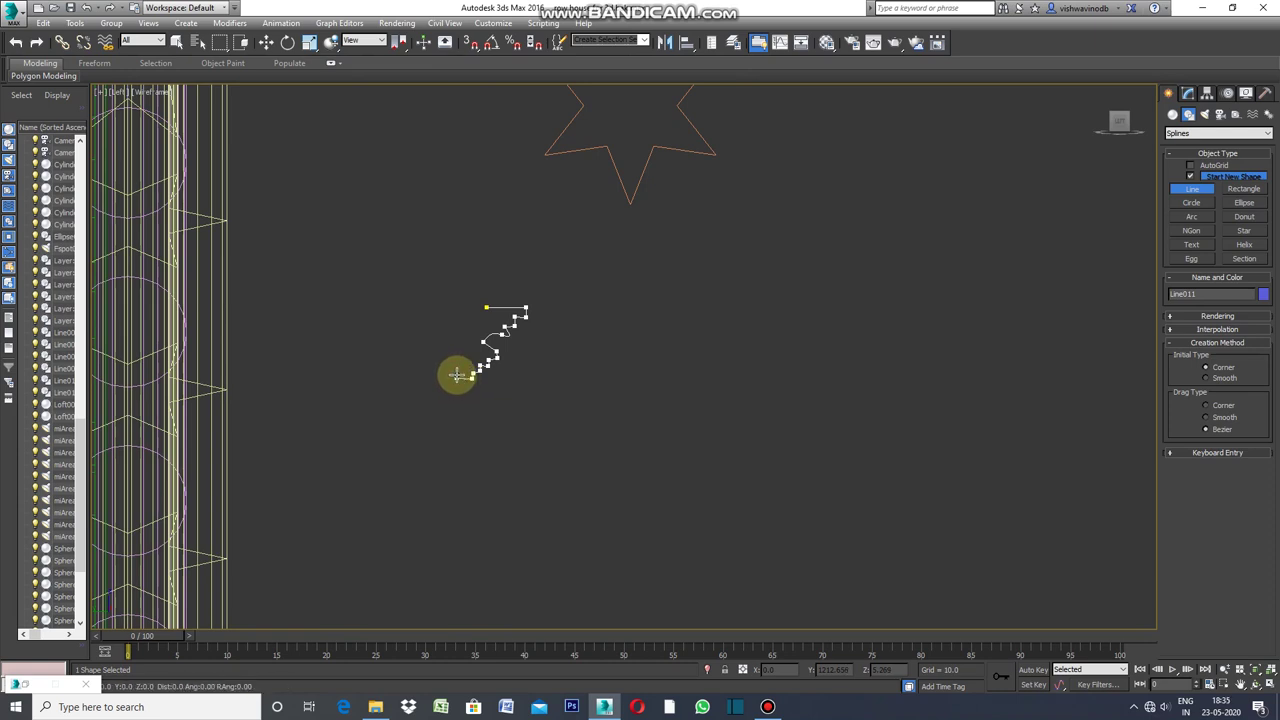
{"action": "left_click", "coordinate": [456, 310]}
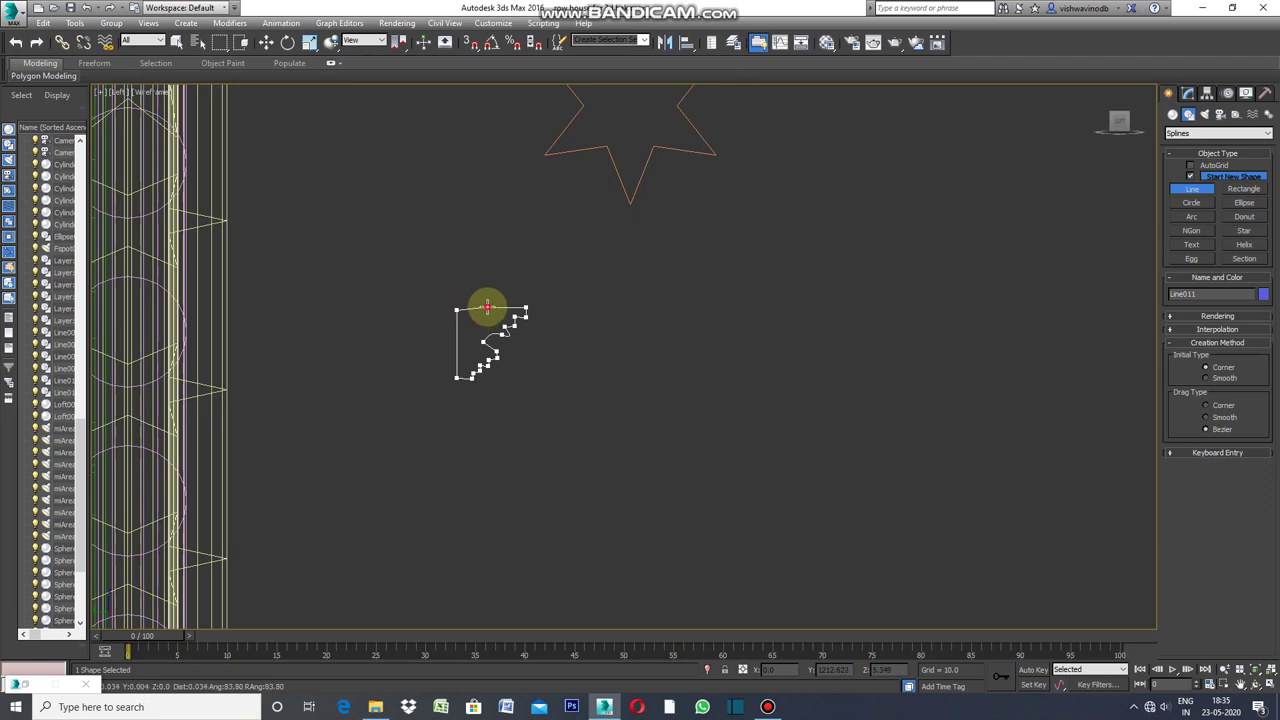
{"action": "left_click", "coordinate": [487, 308]}
{"action": "left_click", "coordinate": [606, 391]}
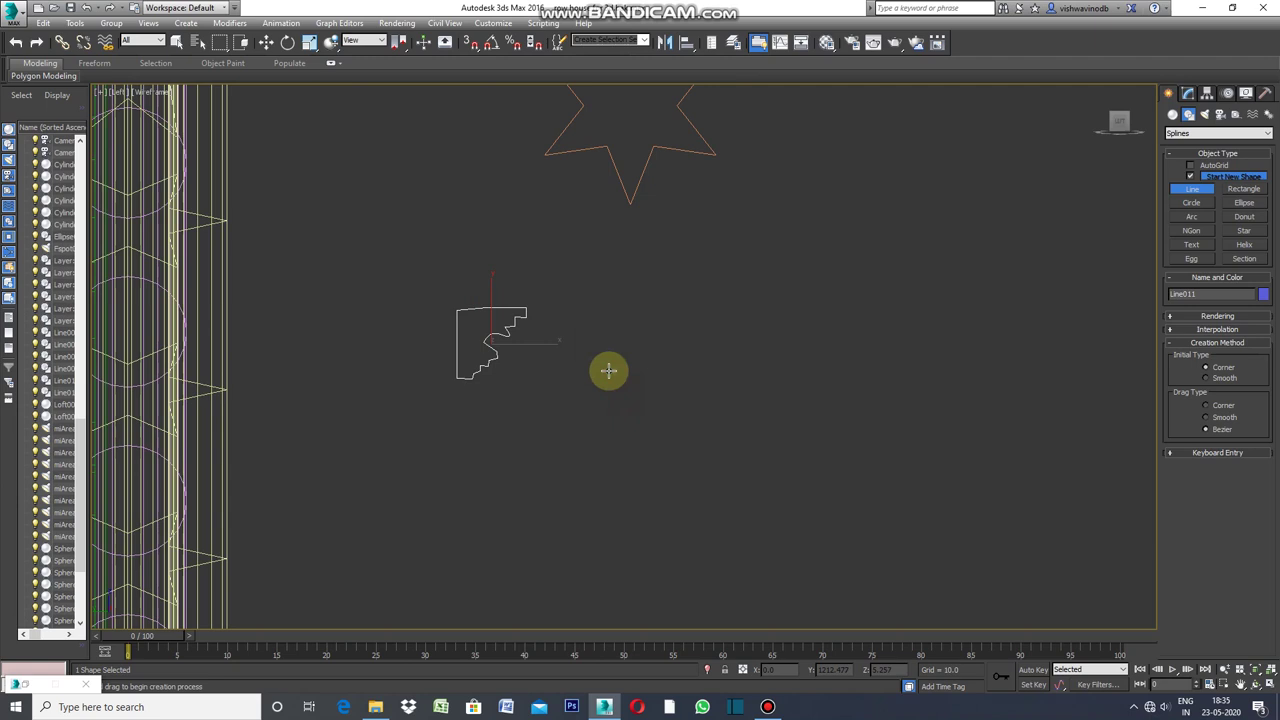
{"action": "left_click", "coordinate": [229, 22]}
{"action": "mouse_move", "coordinate": [264, 58]}
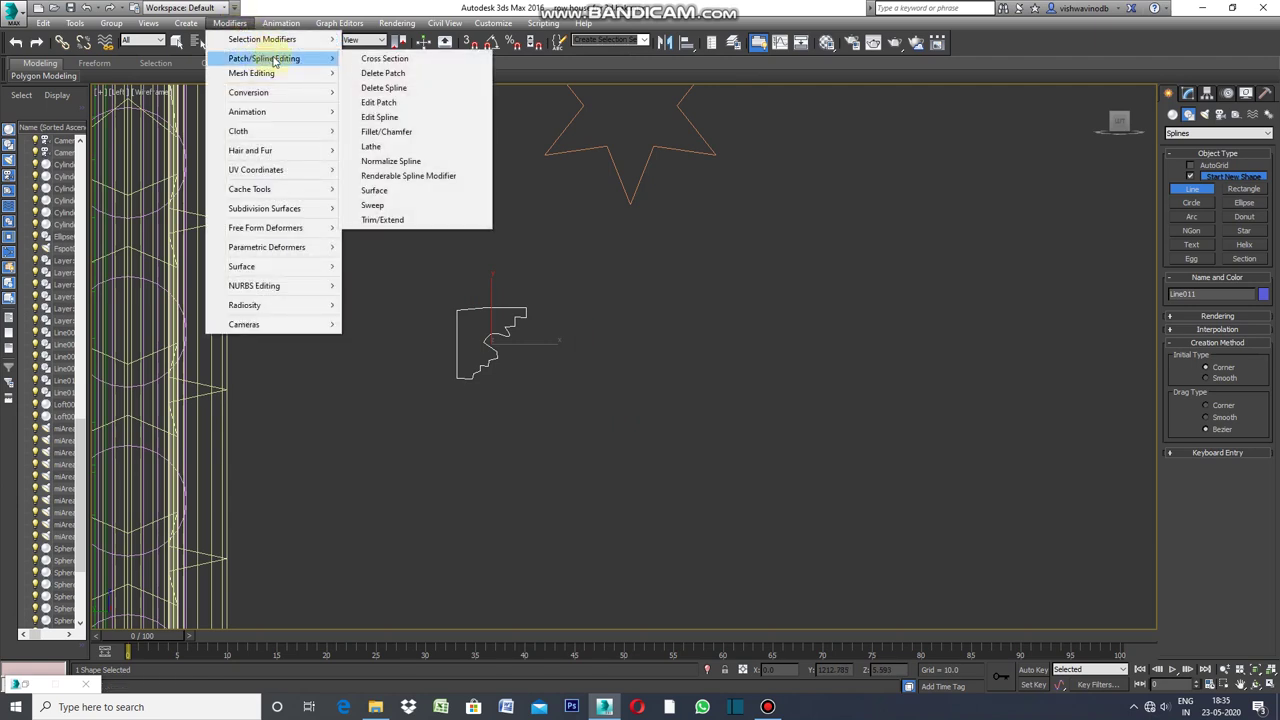
Add Edit Spline to Line011 and raise its top-left and top-right vertices to level the top edge.
{"action": "left_click", "coordinate": [390, 117]}
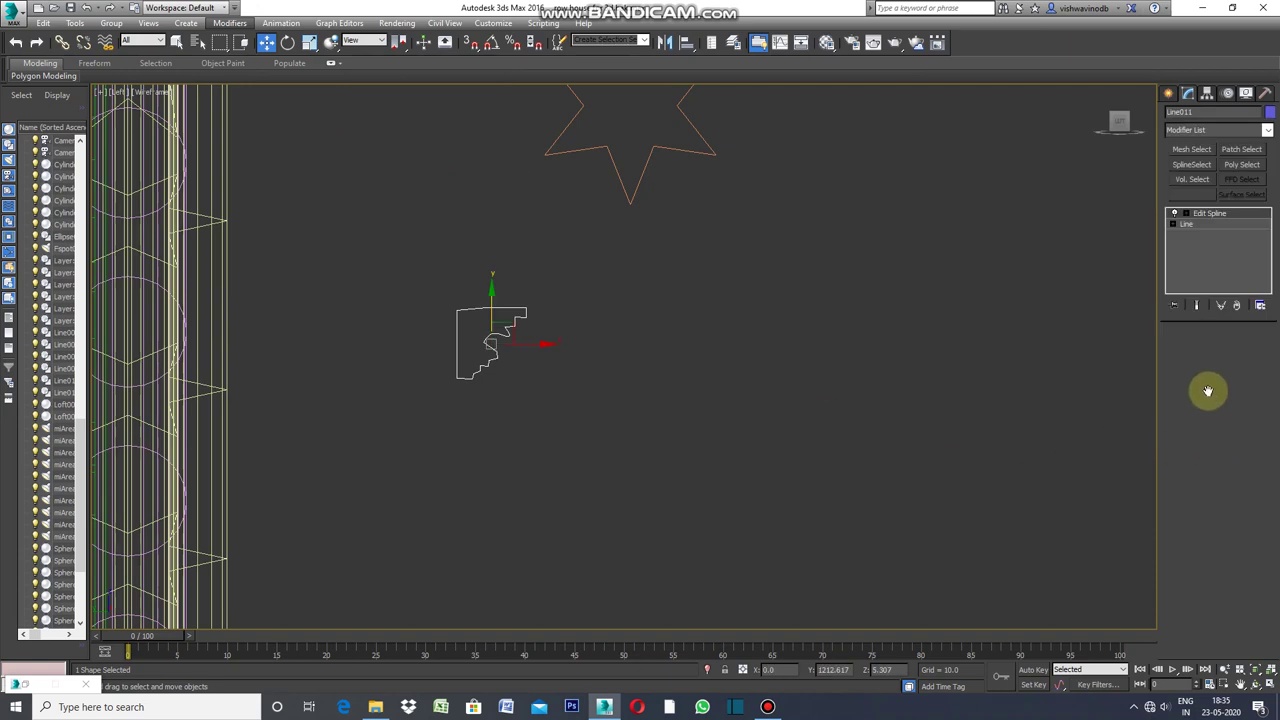
{"action": "left_click", "coordinate": [1200, 354]}
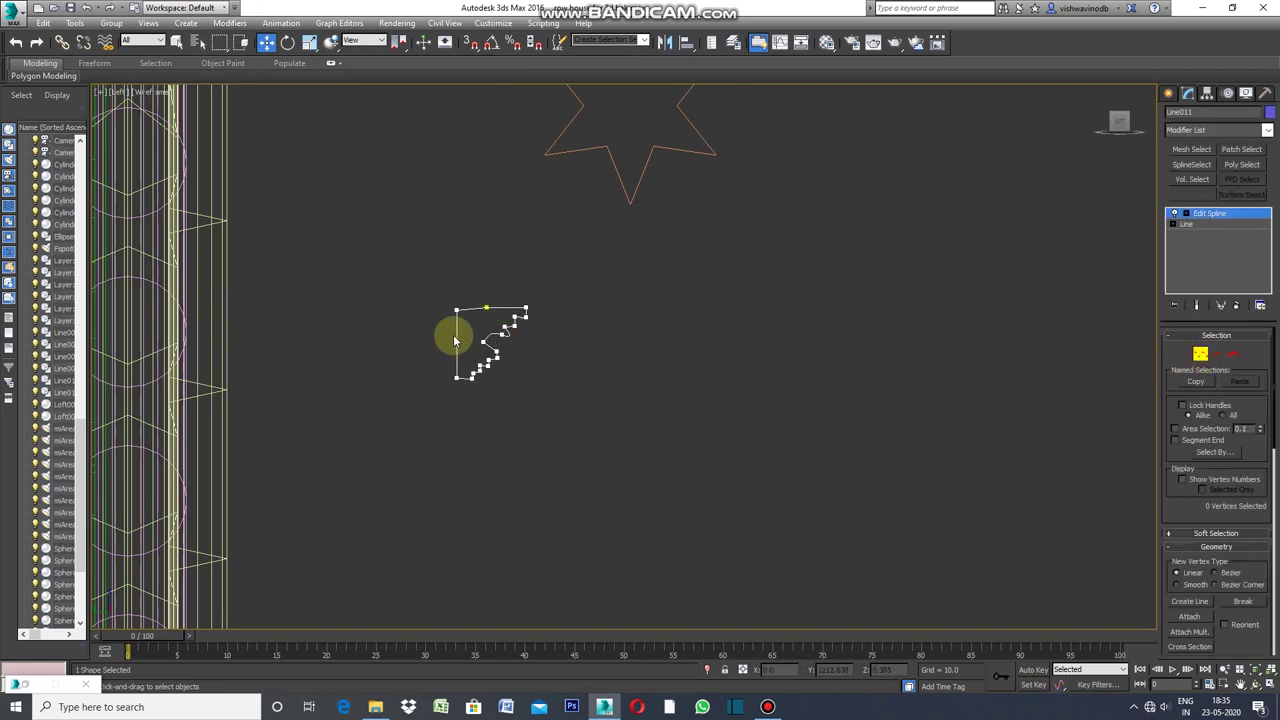
{"action": "scroll", "coordinate": [457, 341], "scroll_direction": "up", "scroll_amount": 3}
{"action": "scroll", "coordinate": [500, 420], "scroll_direction": "up", "scroll_amount": 2}
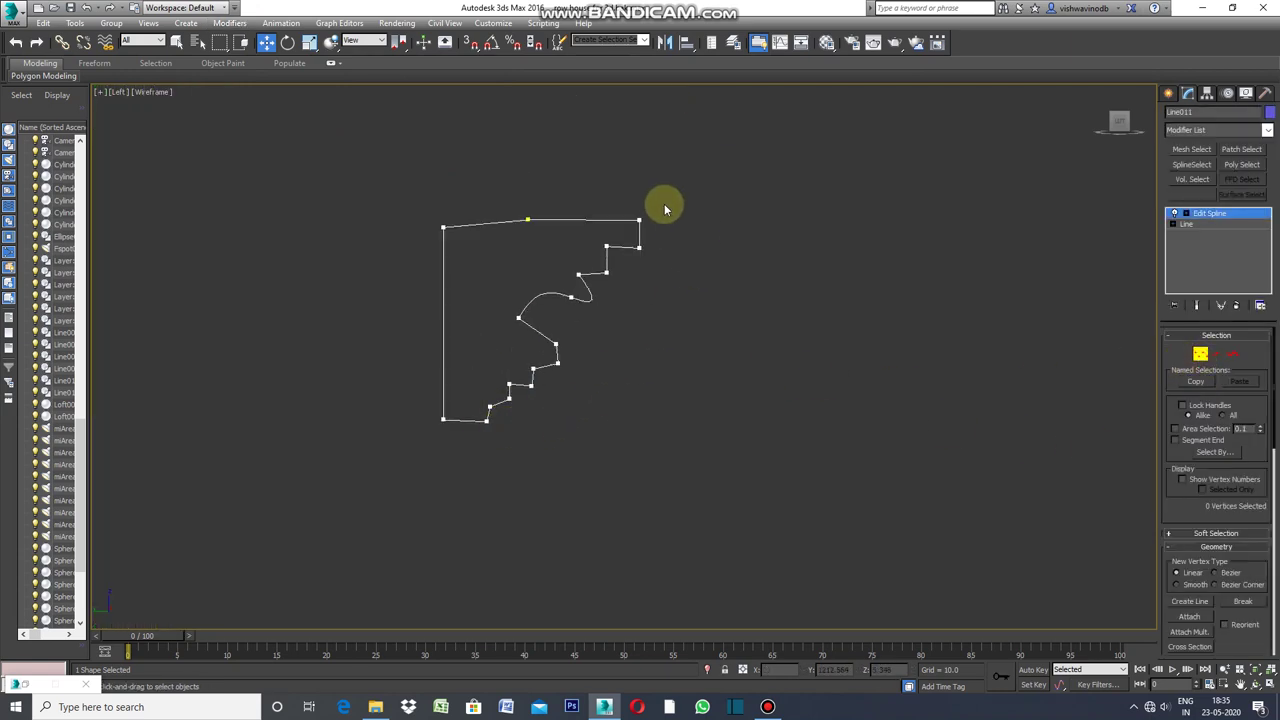
{"action": "left_click_drag", "start_coordinate": [486, 207], "coordinate": [434, 237]}
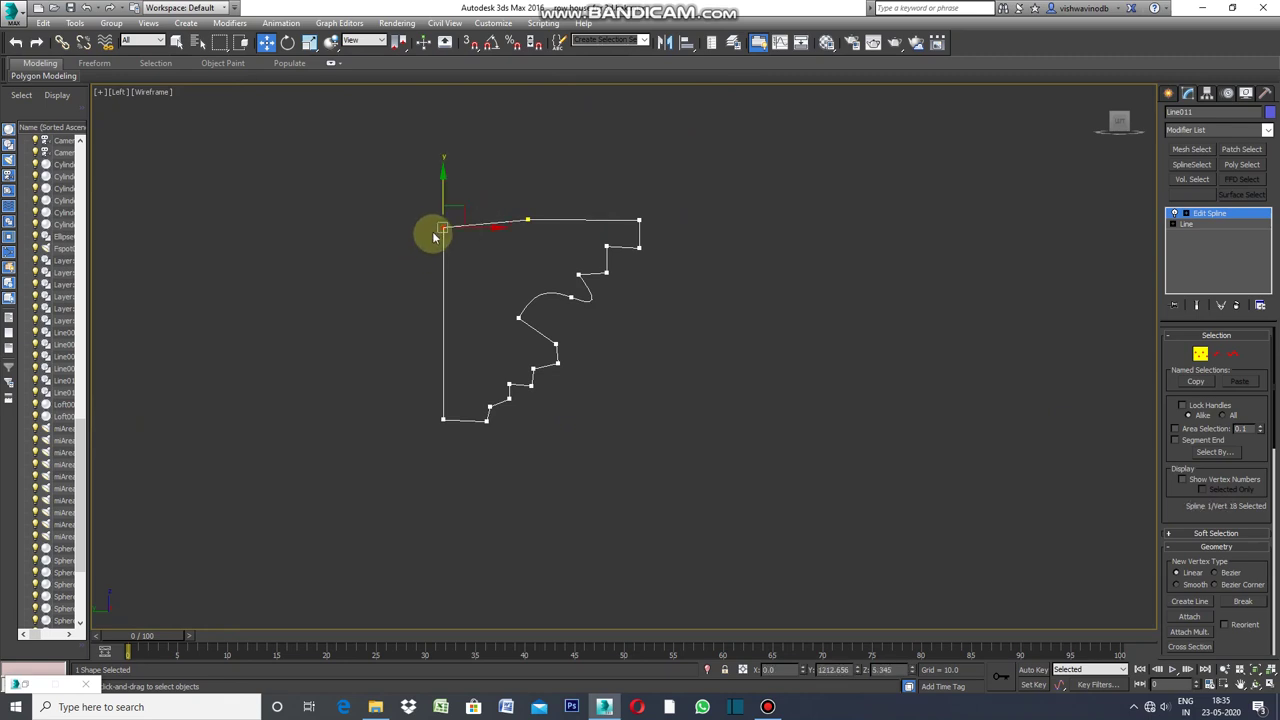
{"action": "left_click_drag", "start_coordinate": [442, 194], "coordinate": [443, 184]}
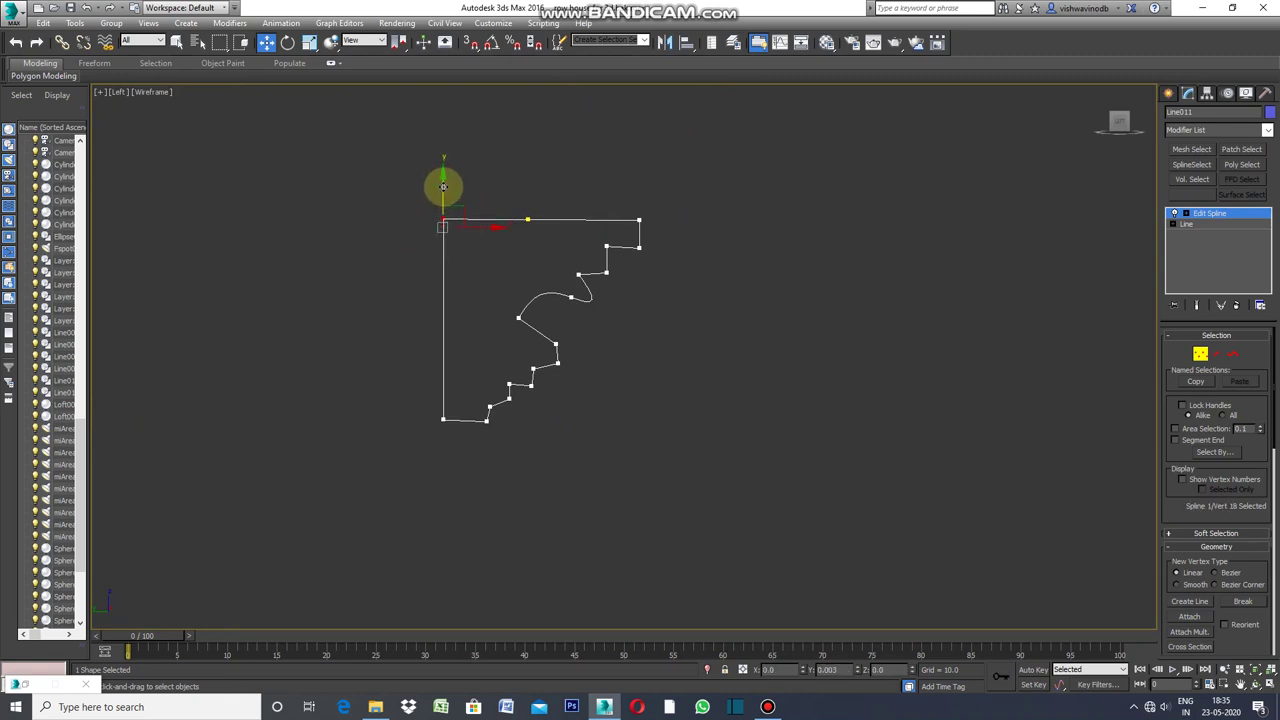
{"action": "left_click_drag", "start_coordinate": [686, 218], "coordinate": [632, 226]}
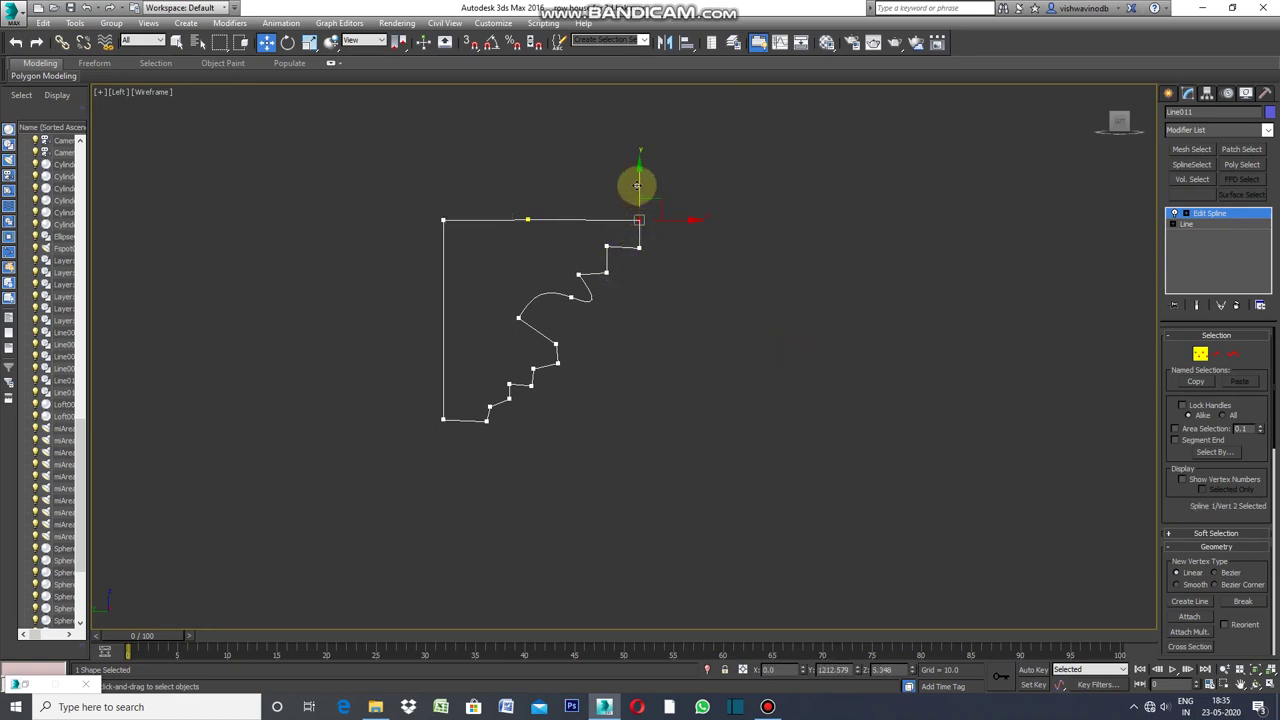
{"action": "left_click_drag", "start_coordinate": [638, 184], "coordinate": [638, 181]}
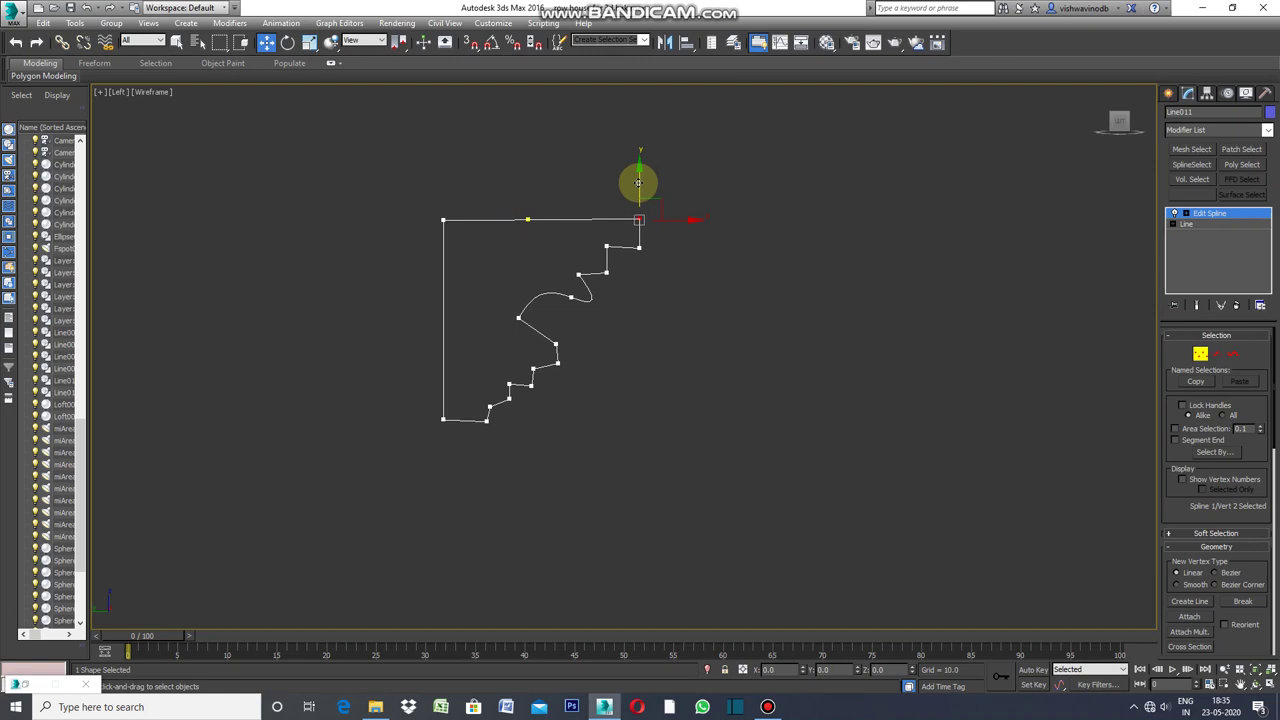
Move the right-side vertex where the curve begins slightly upward.
{"action": "left_click", "coordinate": [618, 240]}
{"action": "left_click", "coordinate": [608, 248]}
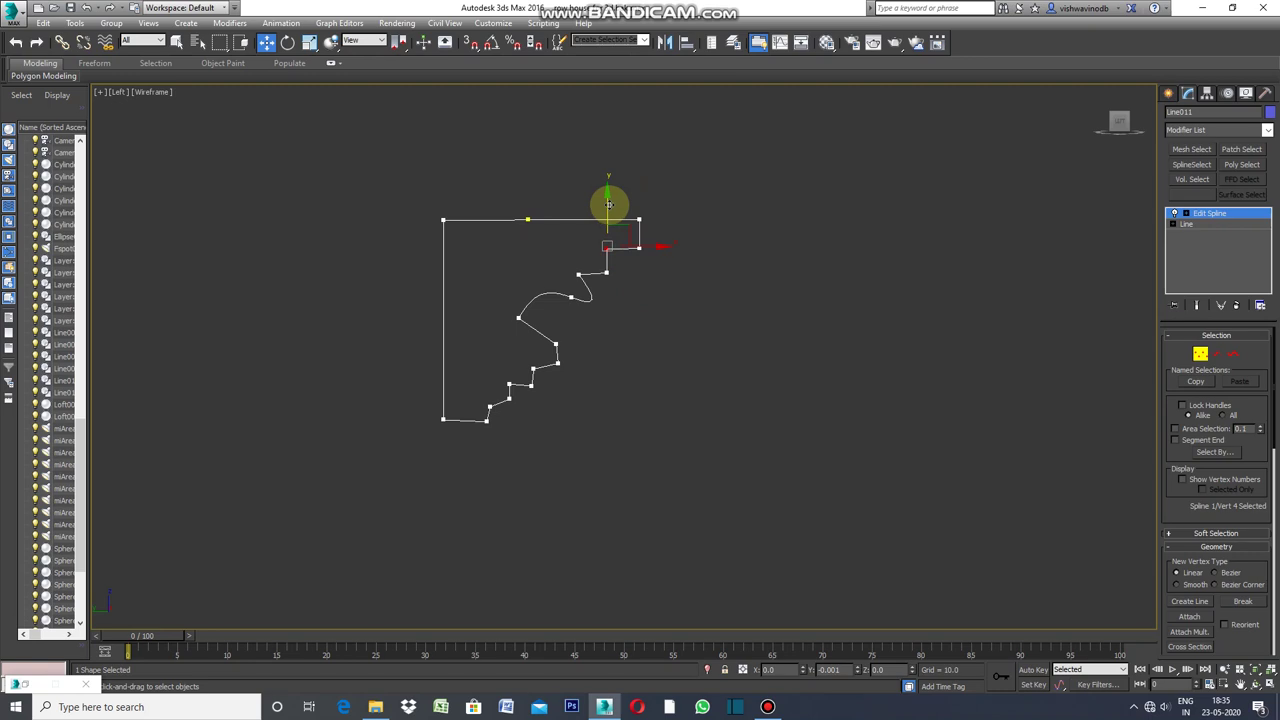
{"action": "left_click", "coordinate": [606, 272]}
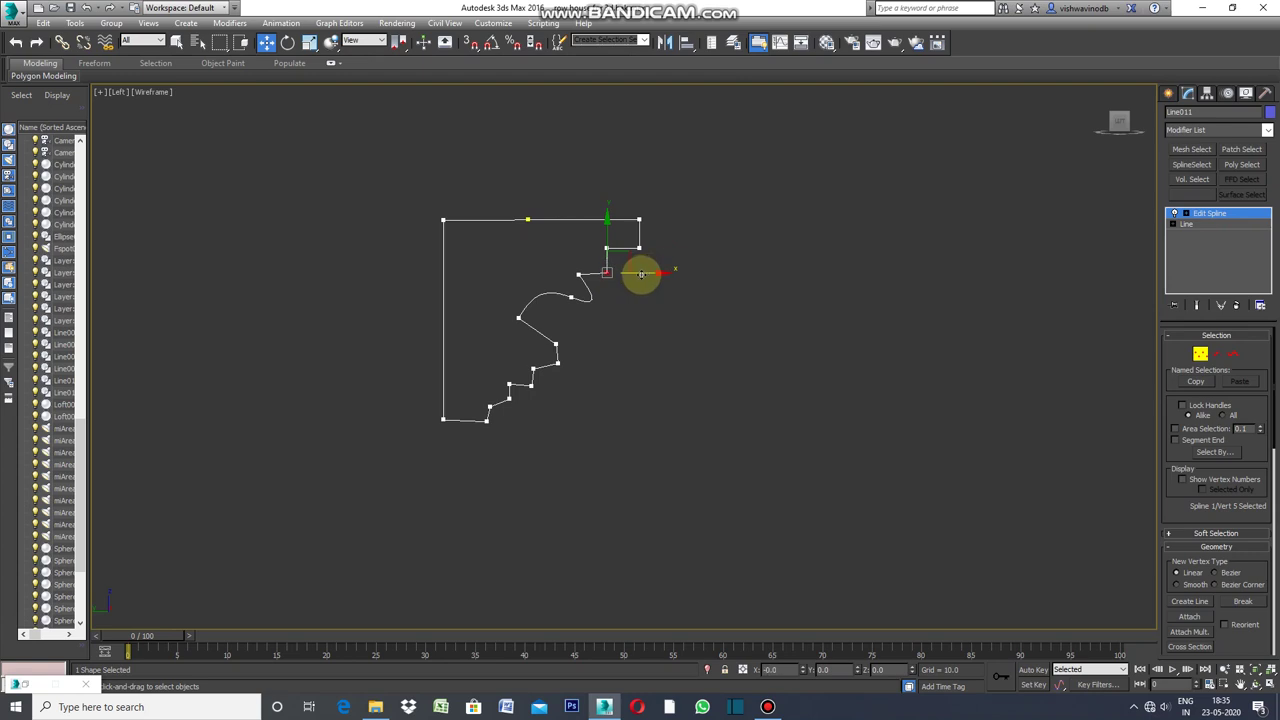
{"action": "left_click", "coordinate": [605, 295]}
{"action": "left_click_drag", "start_coordinate": [586, 260], "coordinate": [572, 293]}
{"action": "left_click", "coordinate": [578, 275]}
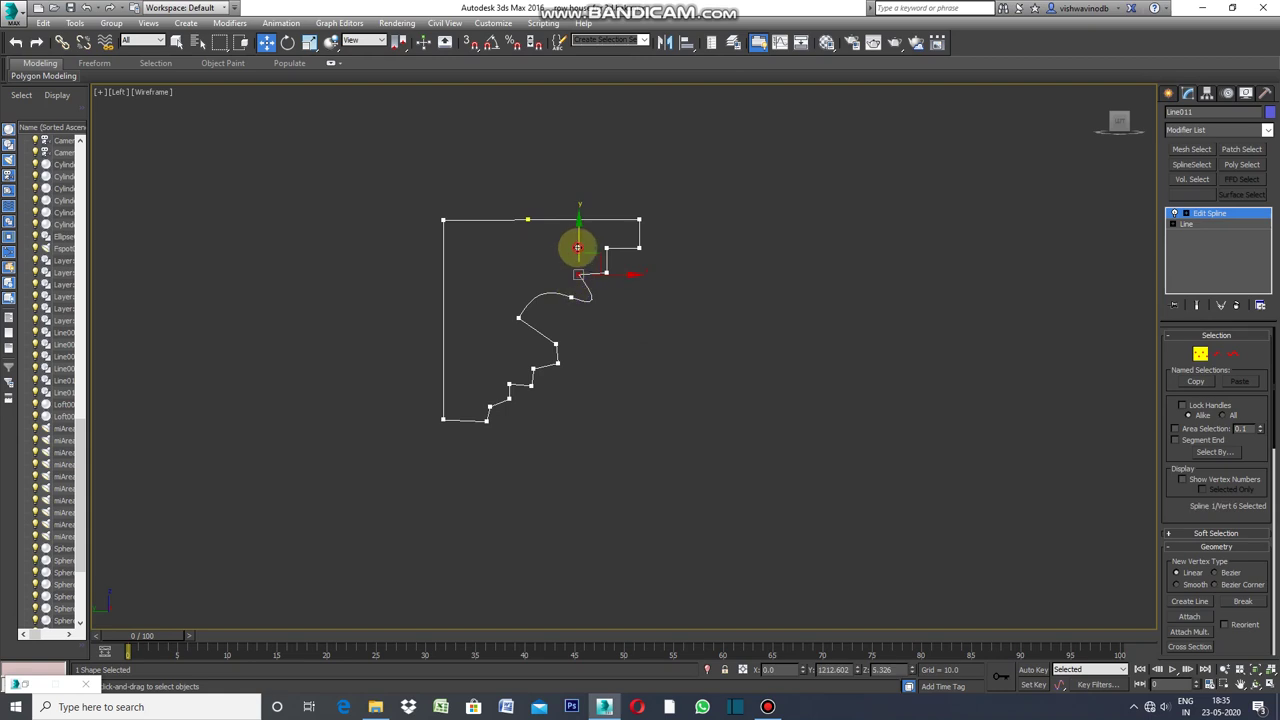
{"action": "left_click_drag", "start_coordinate": [577, 247], "coordinate": [577, 245]}
Adjust the positions of lower-step vertices 9 and 11.
{"action": "left_click", "coordinate": [597, 350]}
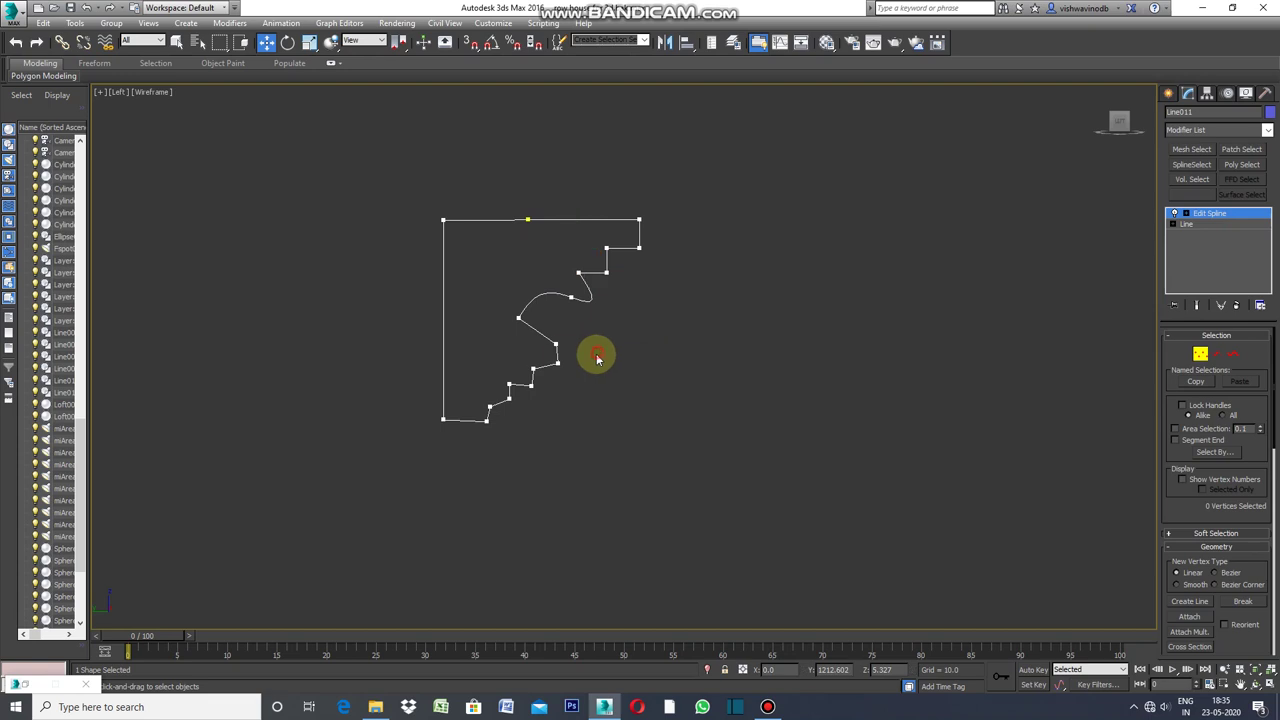
{"action": "left_click", "coordinate": [555, 344]}
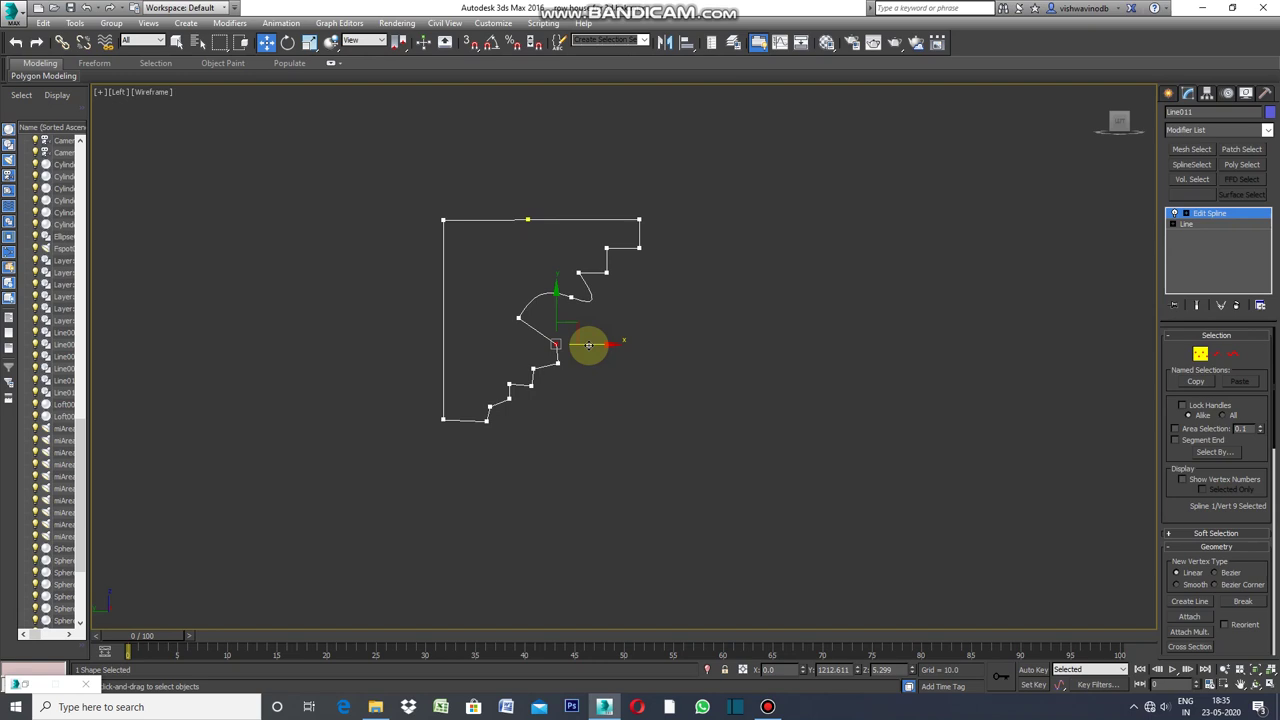
{"action": "left_click", "coordinate": [600, 337]}
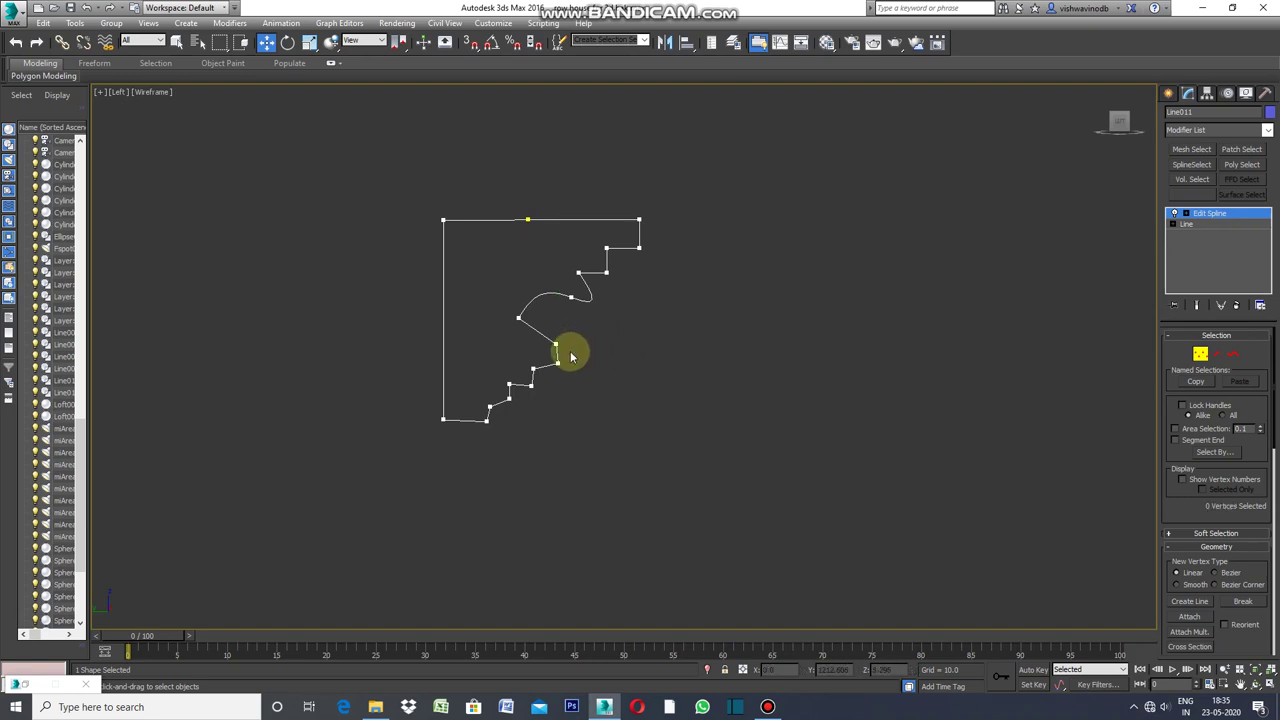
{"action": "left_click", "coordinate": [555, 345]}
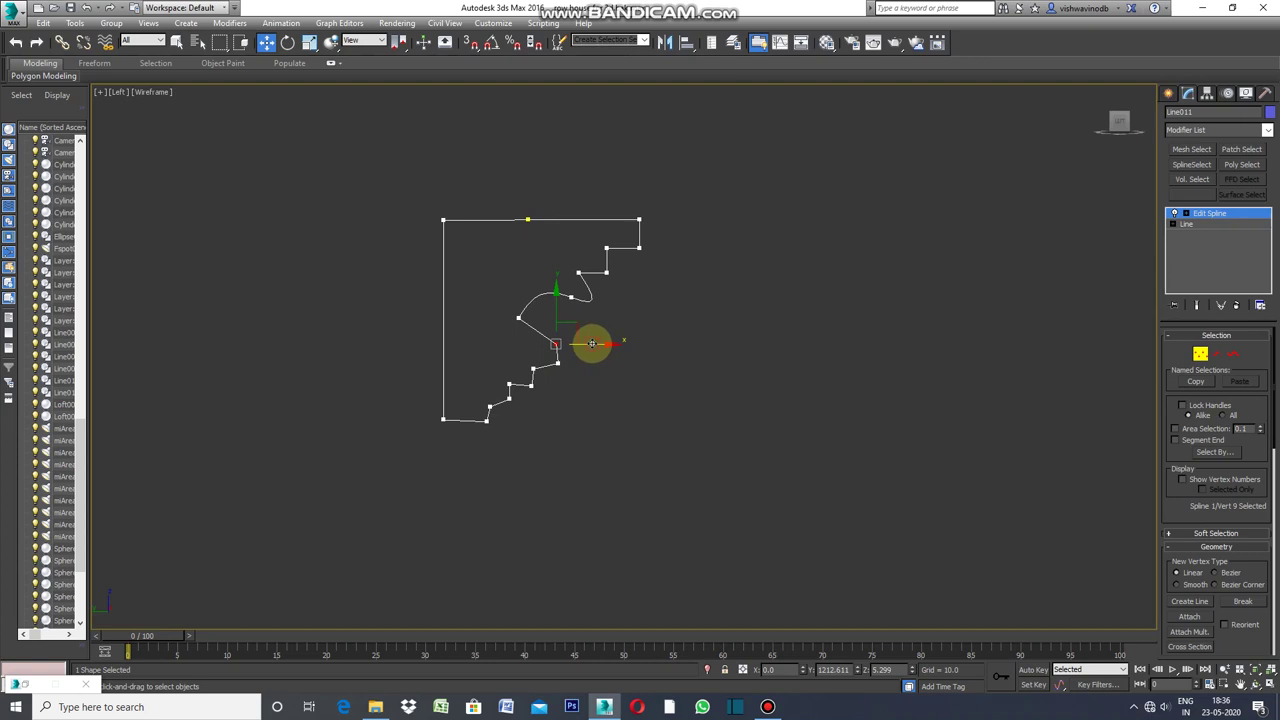
{"action": "left_click_drag", "start_coordinate": [591, 343], "coordinate": [593, 343]}
{"action": "left_click", "coordinate": [576, 373]}
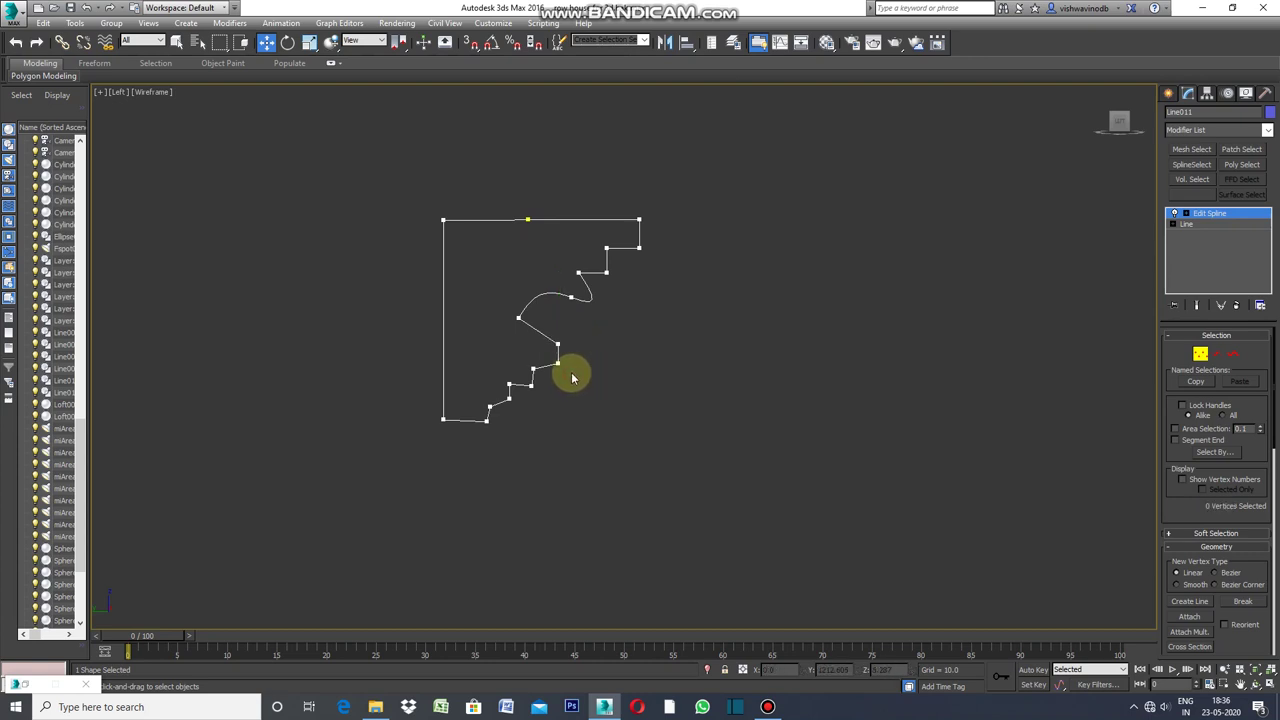
{"action": "left_click", "coordinate": [549, 363]}
{"action": "left_click", "coordinate": [532, 369]}
{"action": "left_click_drag", "start_coordinate": [534, 337], "coordinate": [534, 337]}
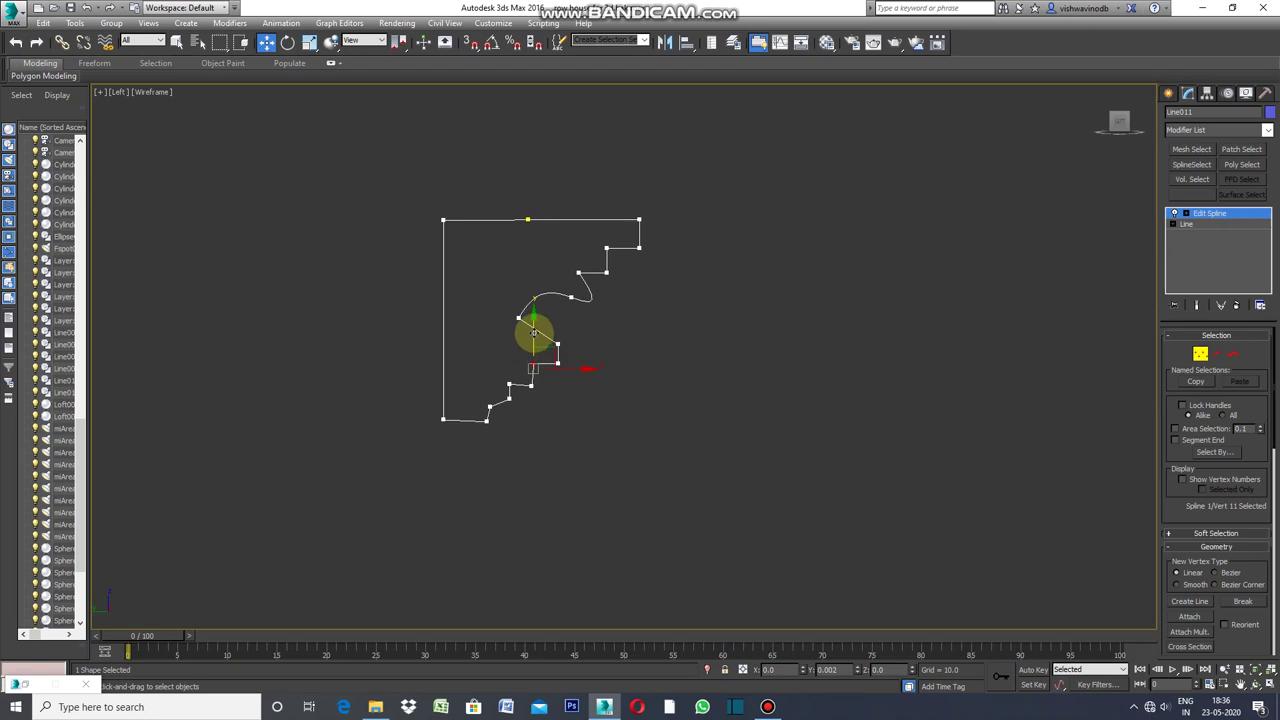
Select the three lowest step vertices and bring up their vertex options.
{"action": "left_click", "coordinate": [531, 386]}
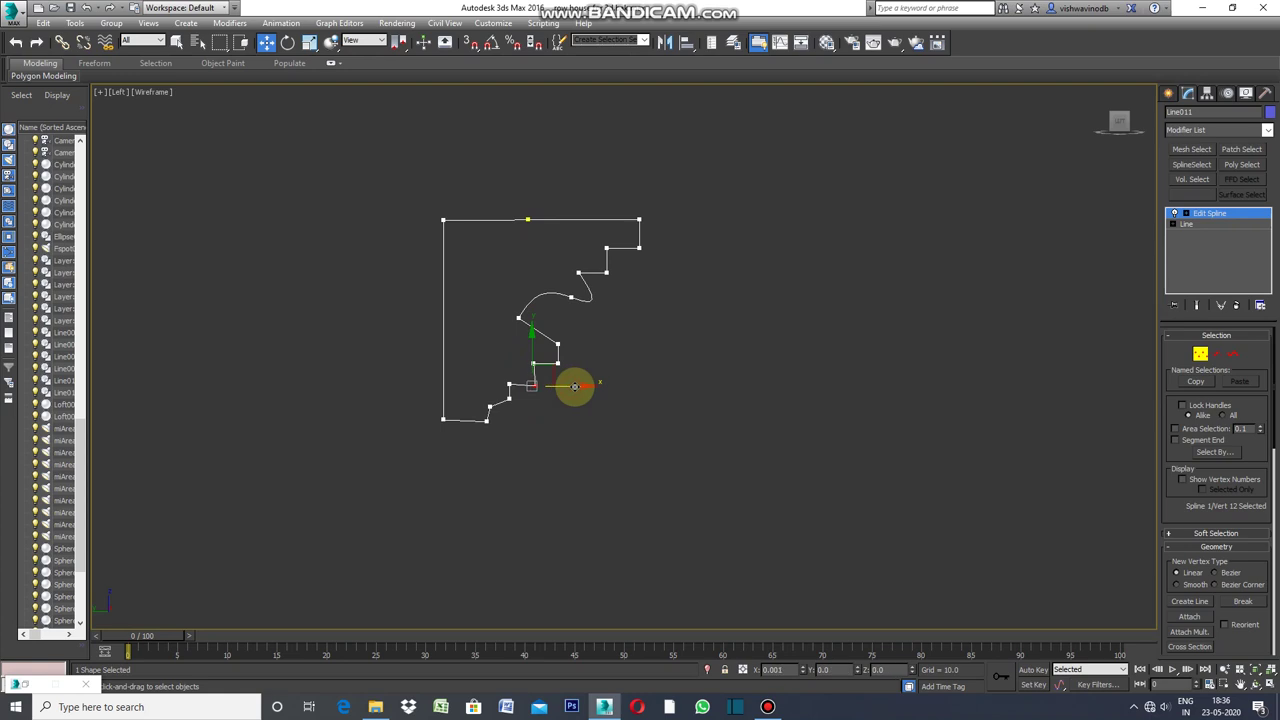
{"action": "left_click", "coordinate": [533, 418]}
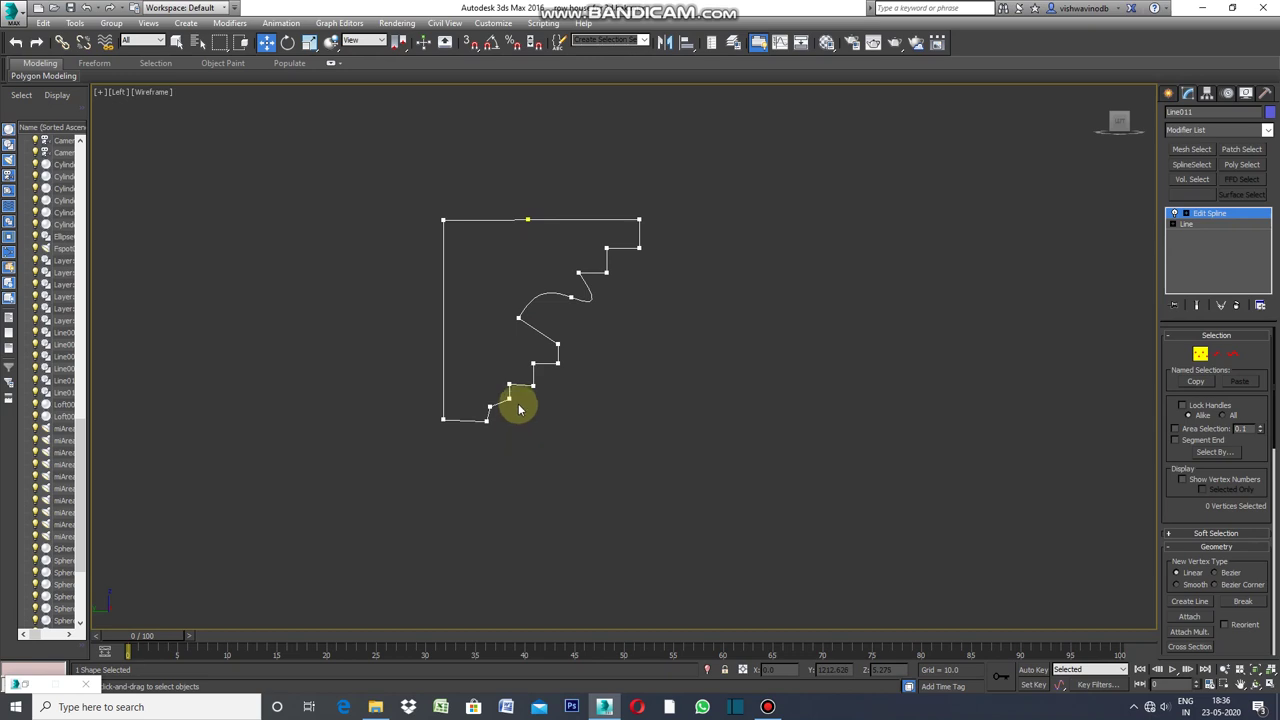
{"action": "left_click_drag", "start_coordinate": [518, 392], "coordinate": [479, 413]}
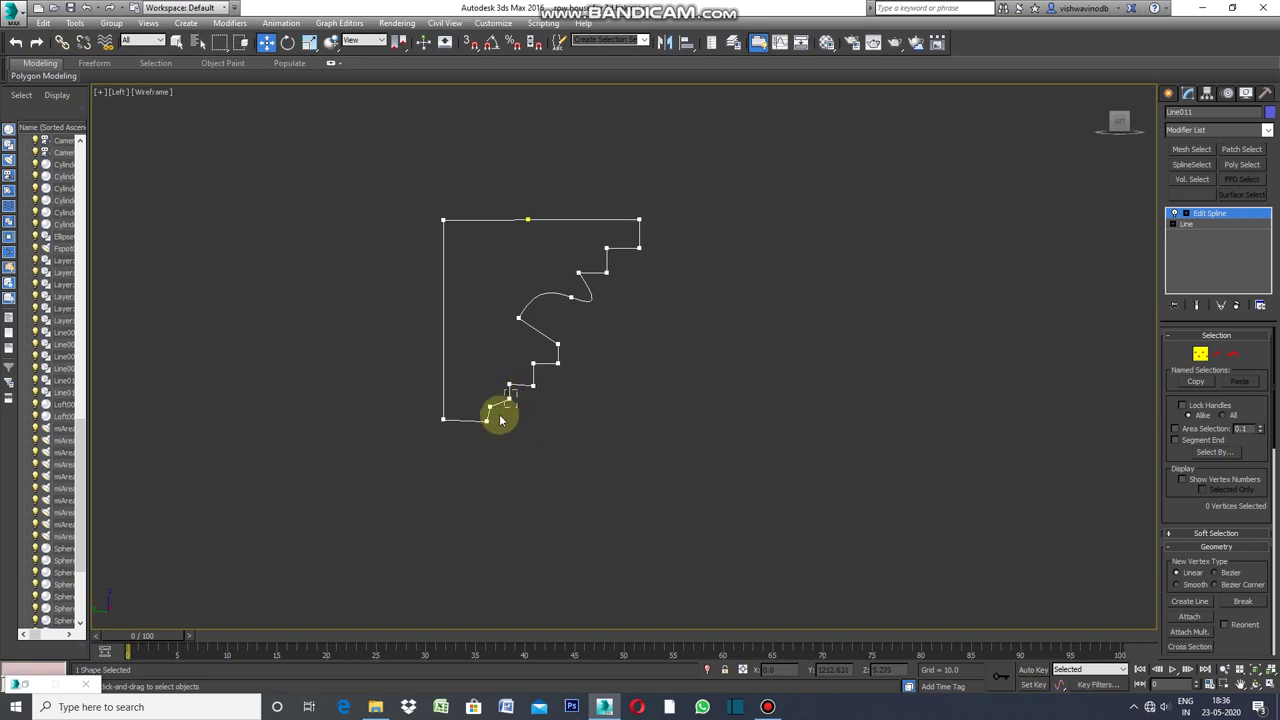
{"action": "right_click", "coordinate": [474, 391]}
{"action": "mouse_move", "coordinate": [500, 364]}
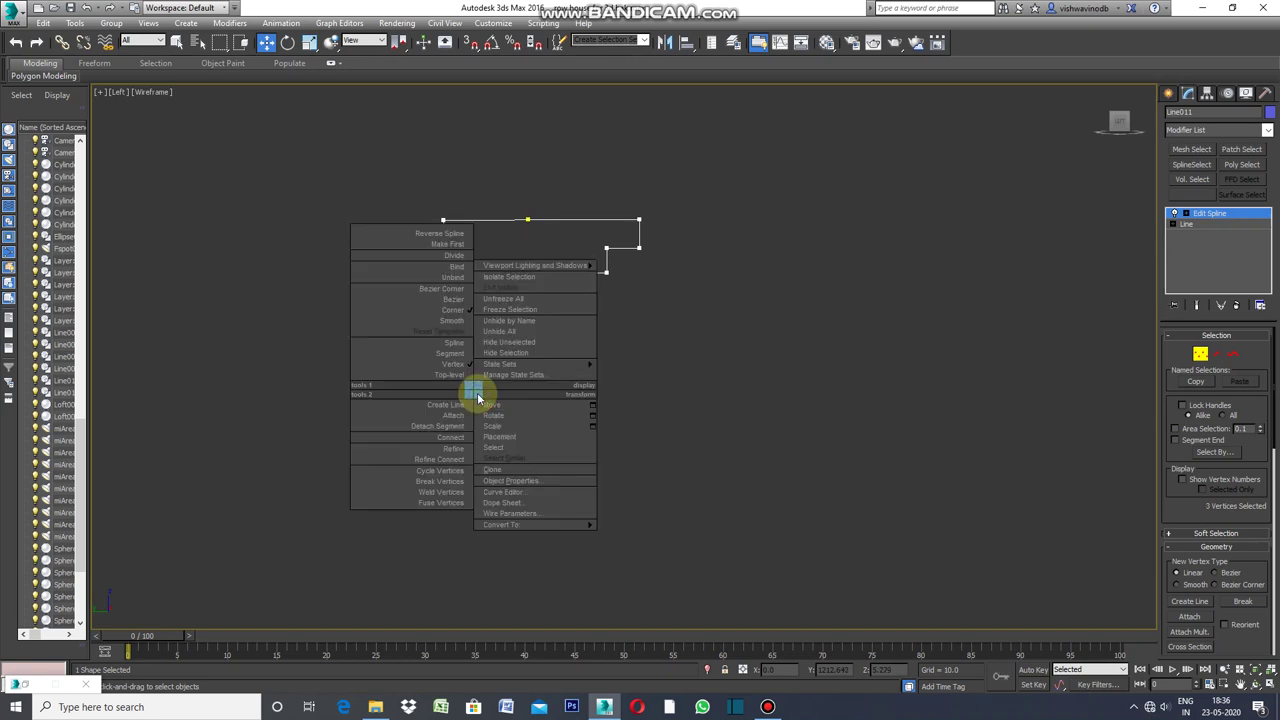
Set the three selected lowest-step vertices to Smooth.
{"action": "left_click", "coordinate": [452, 320]}
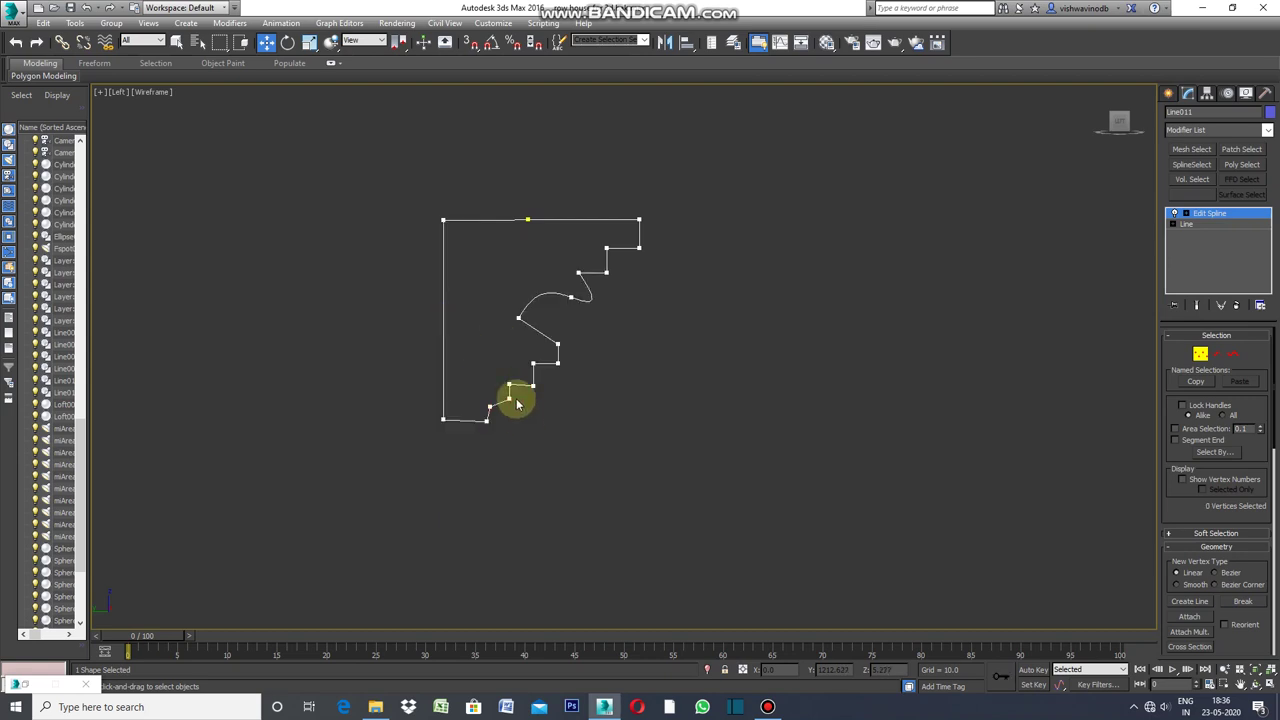
{"action": "right_click", "coordinate": [471, 341]}
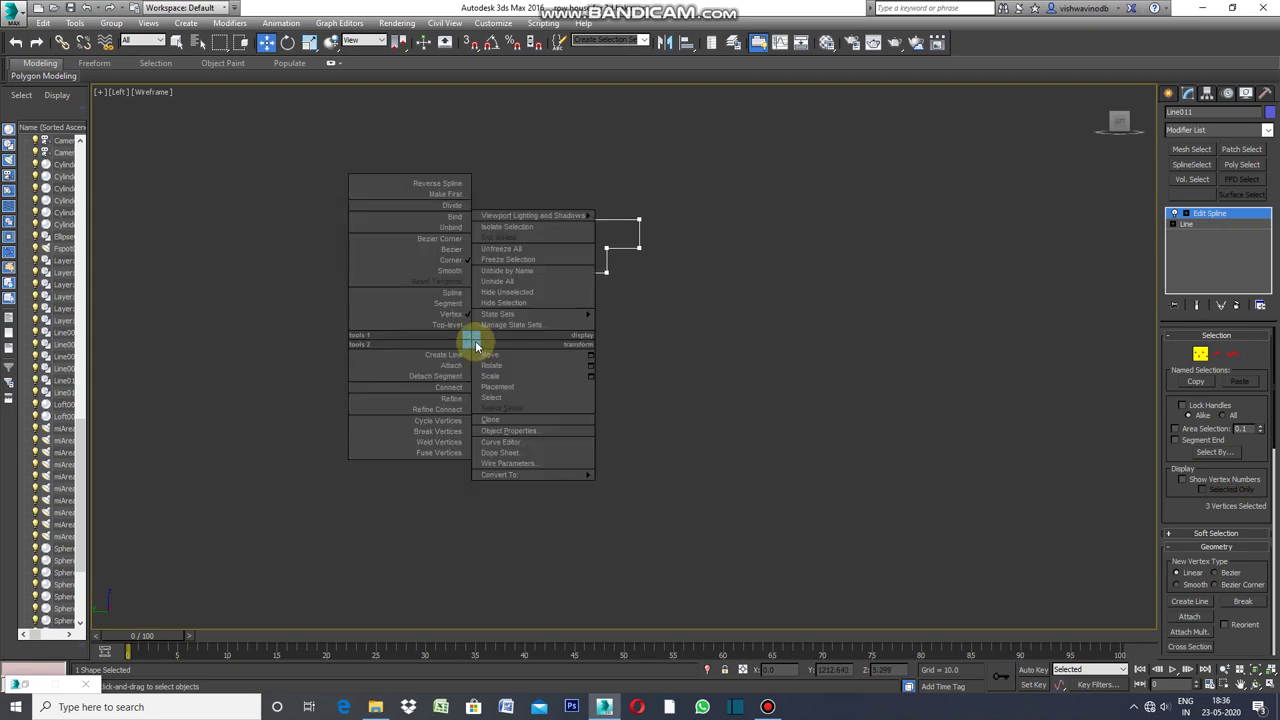
{"action": "left_click", "coordinate": [458, 276]}
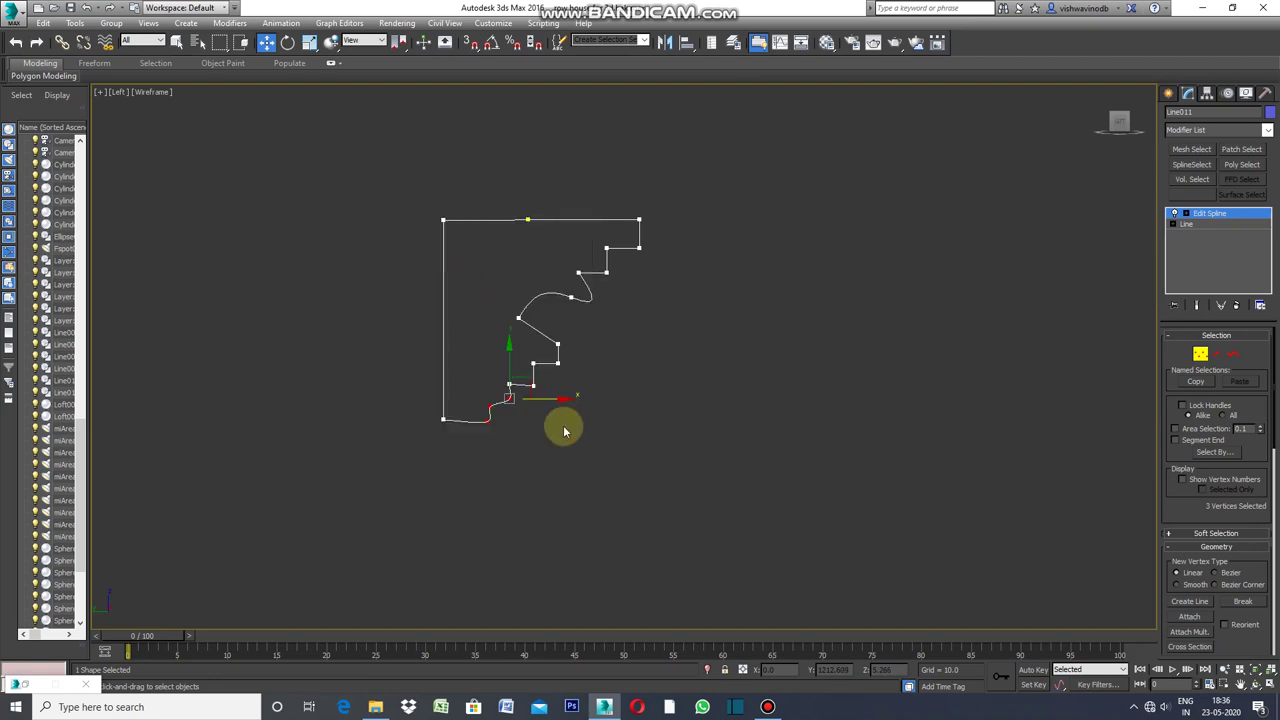
Move vertex 13 right and level the bottom-left corner vertex with the base.
{"action": "left_click", "coordinate": [517, 391]}
{"action": "mouse_move", "coordinate": [520, 394]}
{"action": "left_mouse_down"}
{"action": "mouse_move", "coordinate": [545, 384]}
{"action": "mouse_move", "coordinate": [530, 410]}
{"action": "left_mouse_up"}
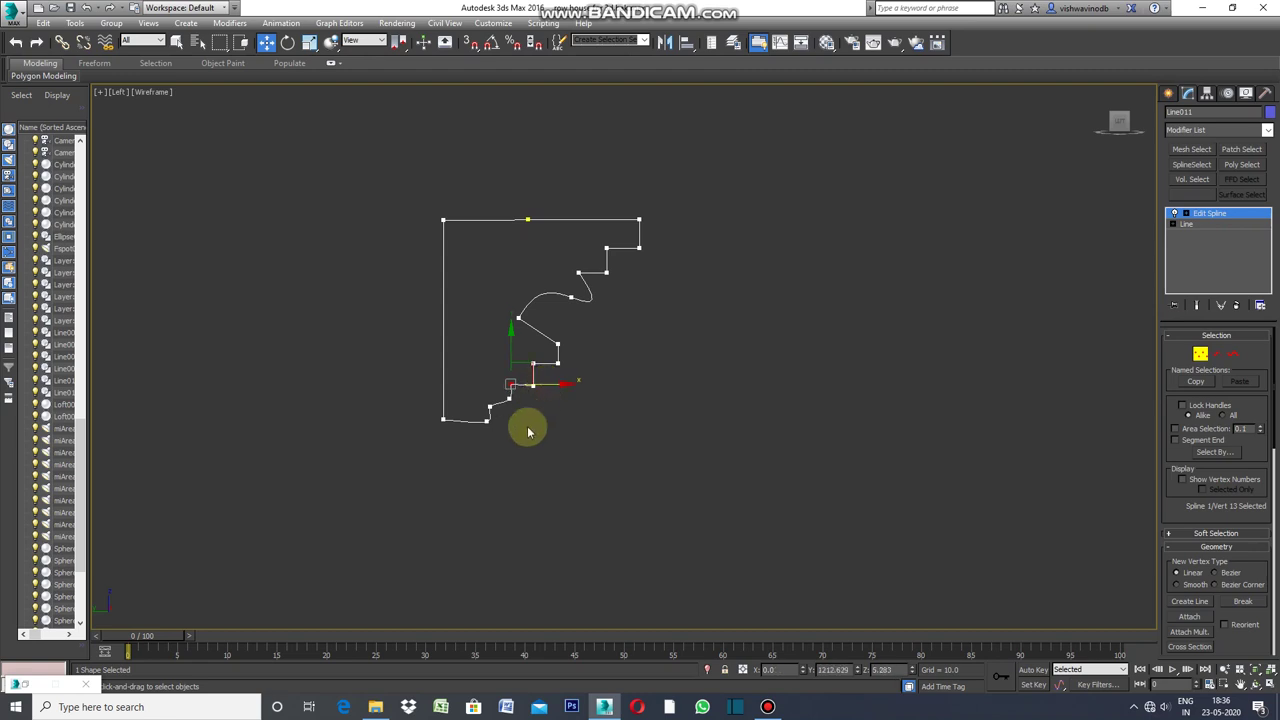
{"action": "left_click", "coordinate": [443, 418]}
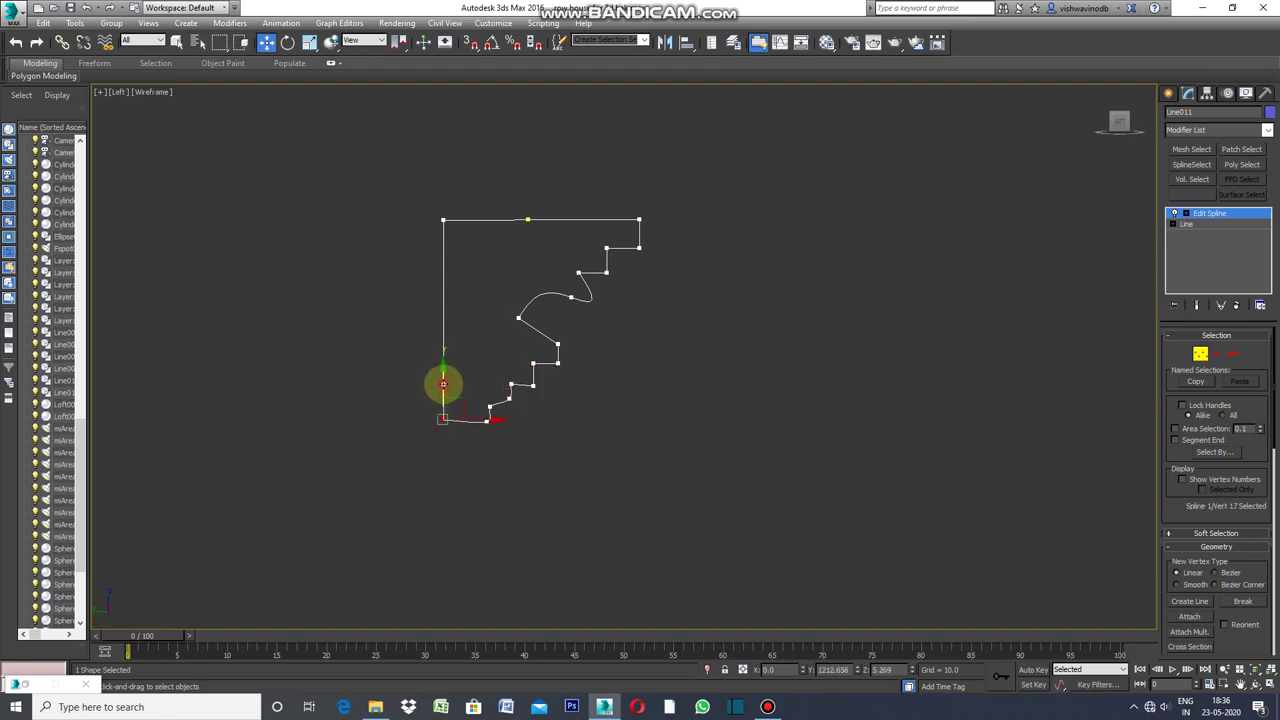
{"action": "left_click_drag", "start_coordinate": [443, 384], "coordinate": [443, 385]}
{"action": "left_click", "coordinate": [686, 443]}
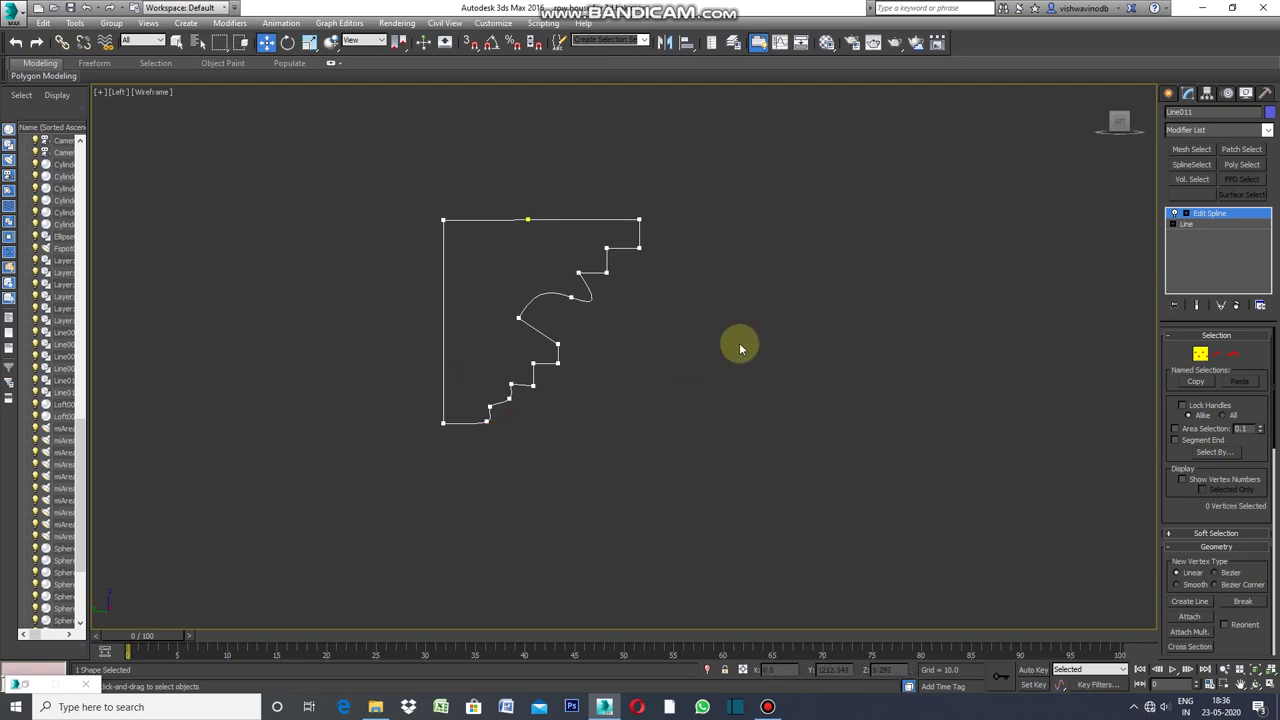
Exit vertex editing on the cornice profile and restore the four-viewport layout.
{"action": "left_click", "coordinate": [1169, 94]}
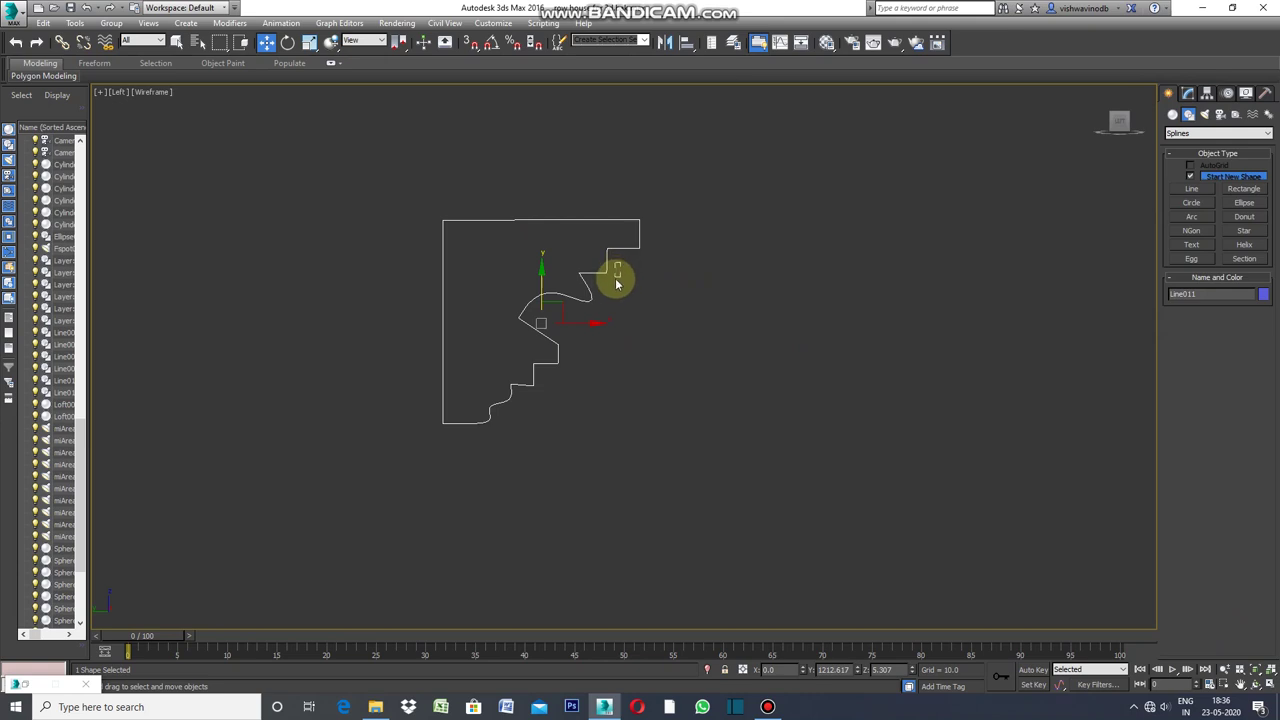
{"action": "left_click_drag", "start_coordinate": [616, 284], "coordinate": [603, 297]}
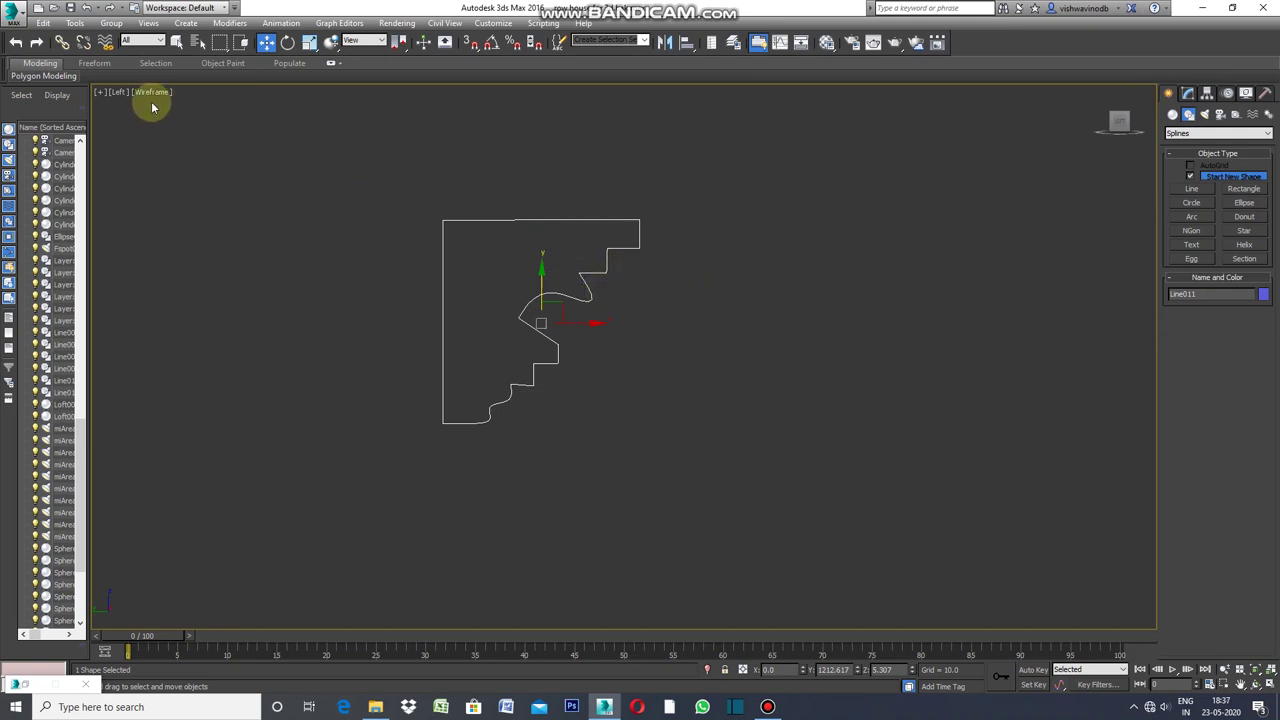
{"action": "left_click", "coordinate": [98, 92]}
{"action": "left_click", "coordinate": [136, 110]}
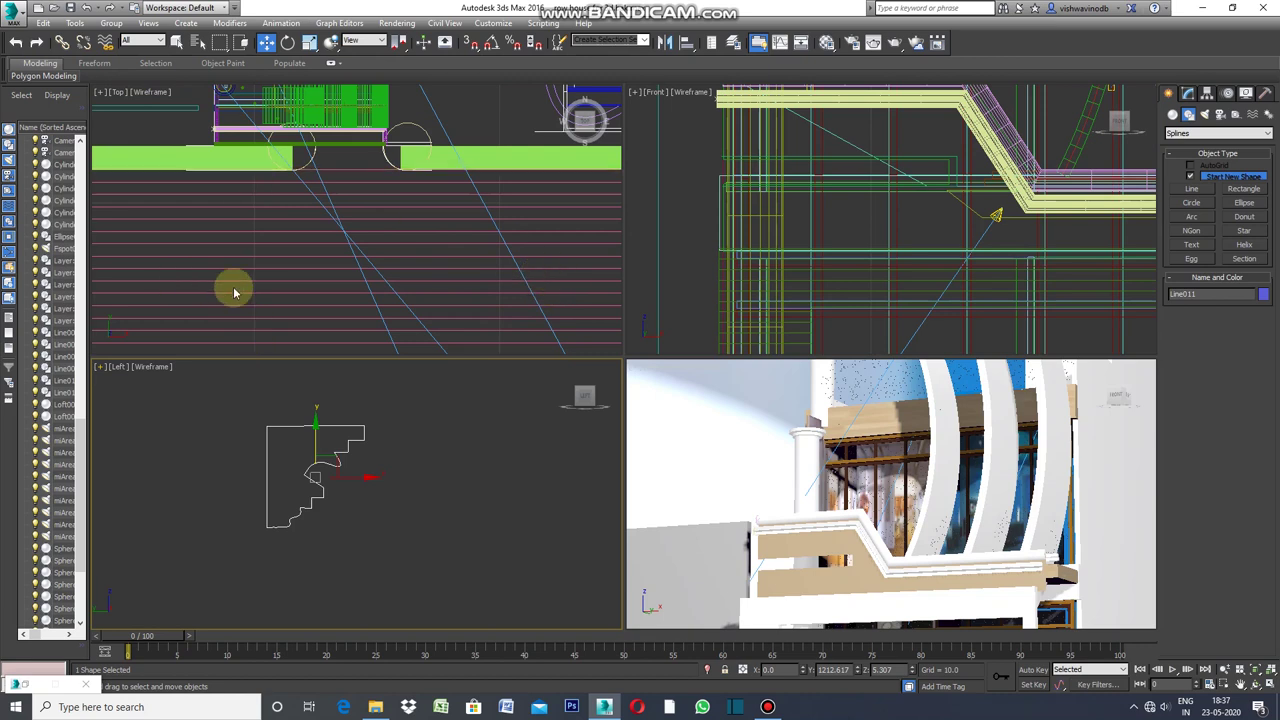
Deselect the cornice profile, select the Line010 trim path, and maximize the Perspective view.
{"action": "left_click", "coordinate": [450, 456]}
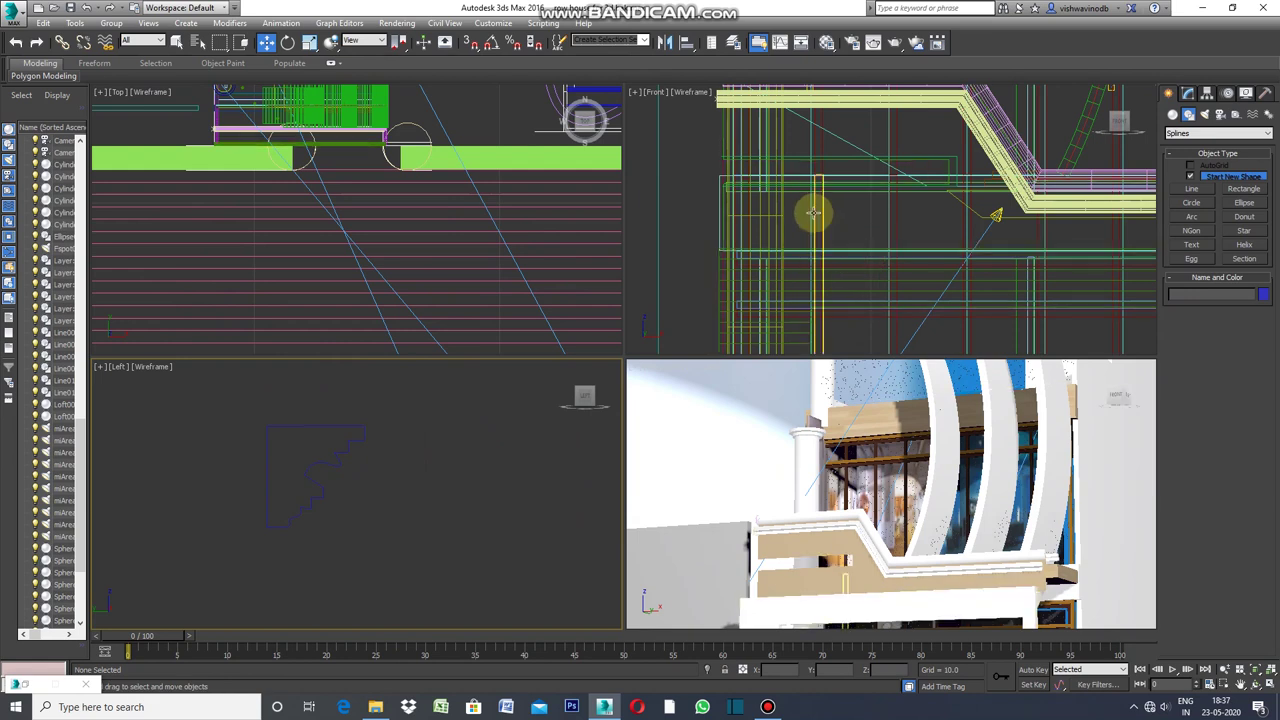
{"action": "left_click", "coordinate": [851, 180]}
{"action": "key", "text": "alt+w"}
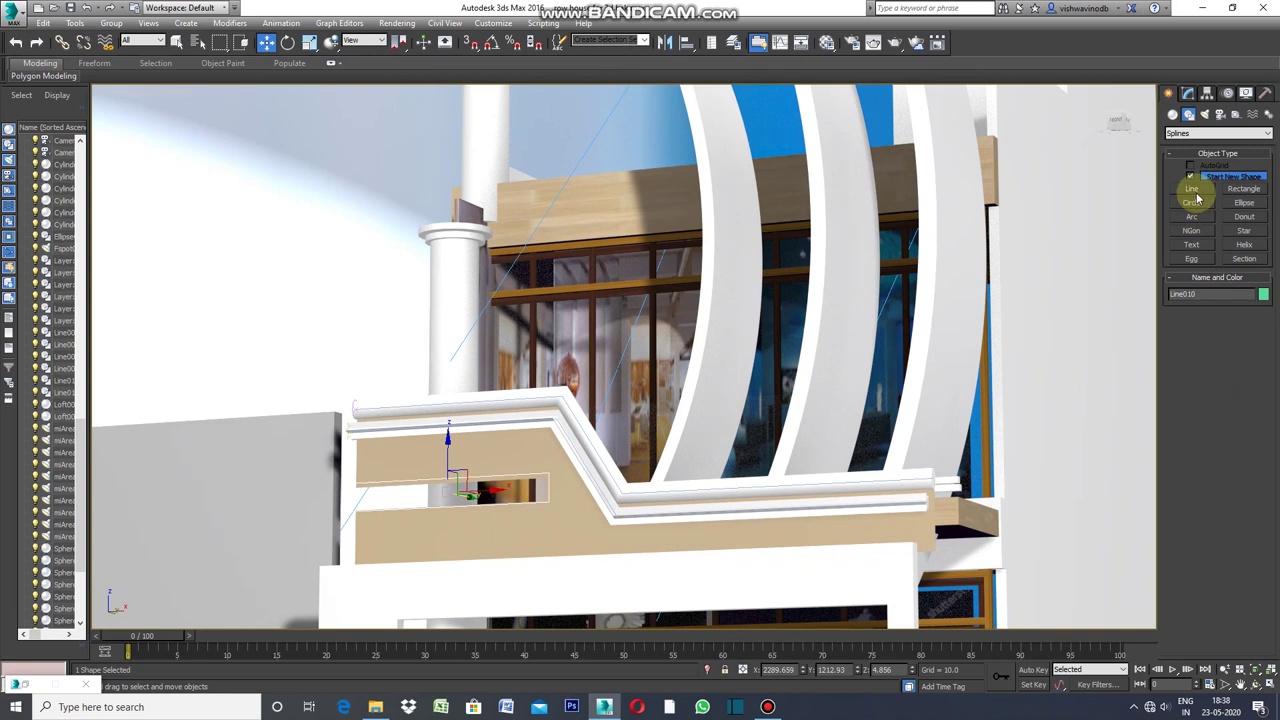
Begin a Loft compound object on Line010, then go back to the four-viewport layout.
{"action": "left_click", "coordinate": [1172, 115]}
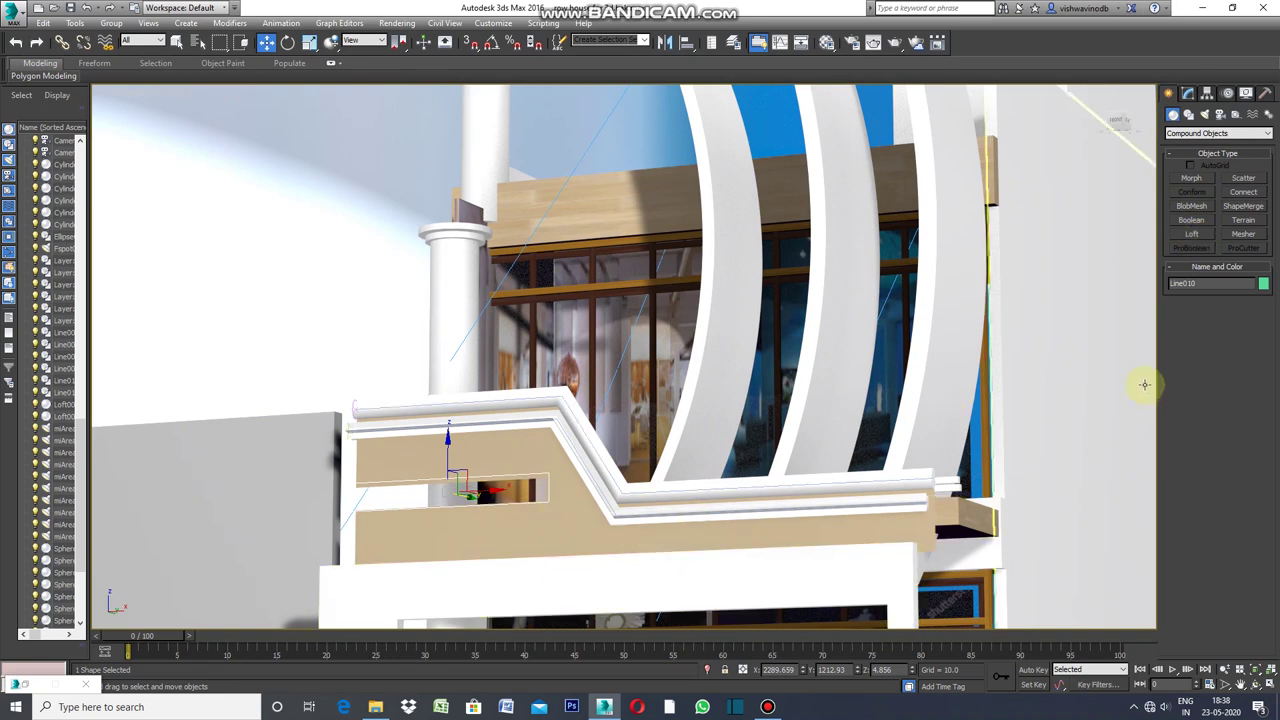
{"action": "left_click", "coordinate": [1193, 235]}
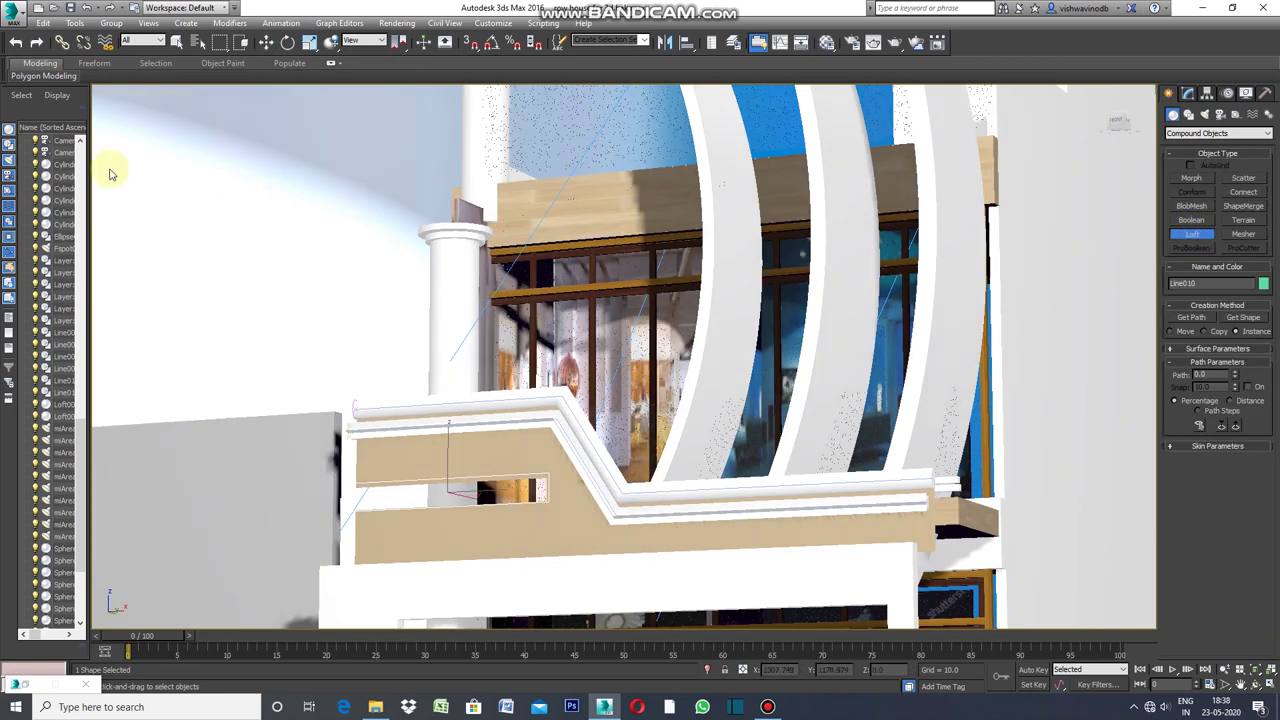
{"action": "left_click", "coordinate": [103, 95]}
{"action": "left_click", "coordinate": [131, 108]}
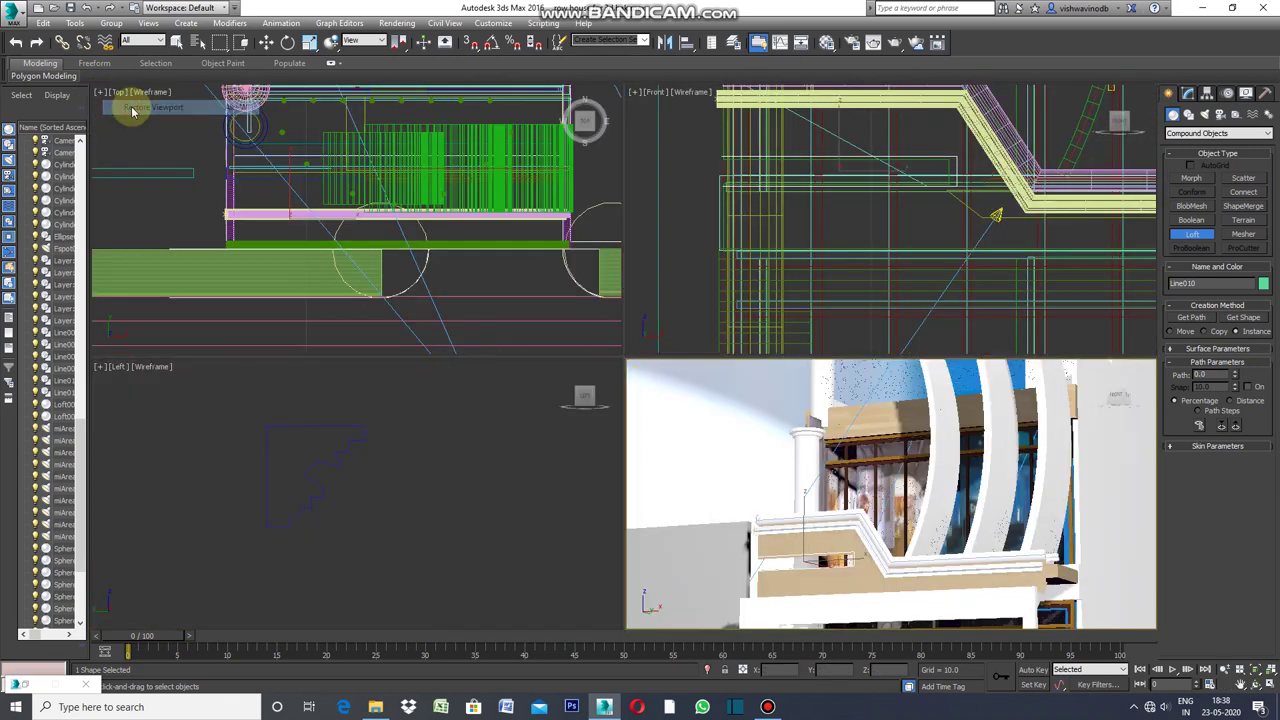
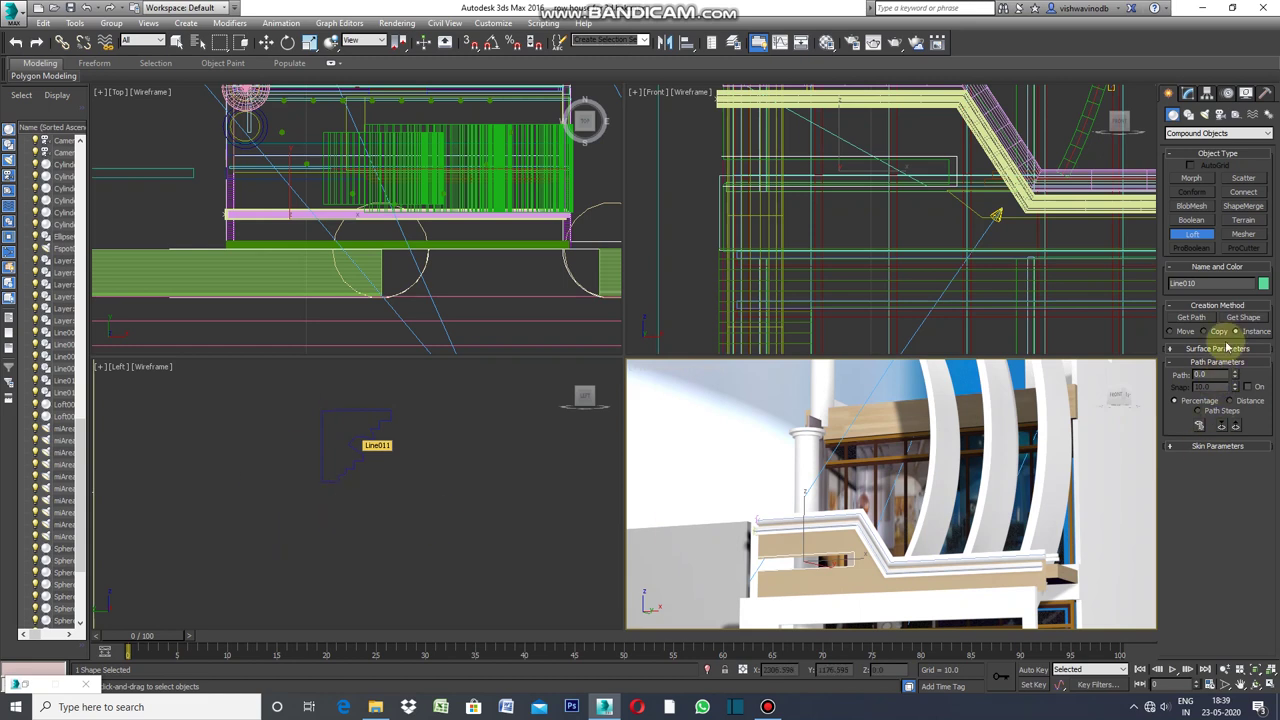
Pick Line011 as the loft shape to create Loft003, then maximize the Perspective view.
{"action": "left_click", "coordinate": [1243, 318]}
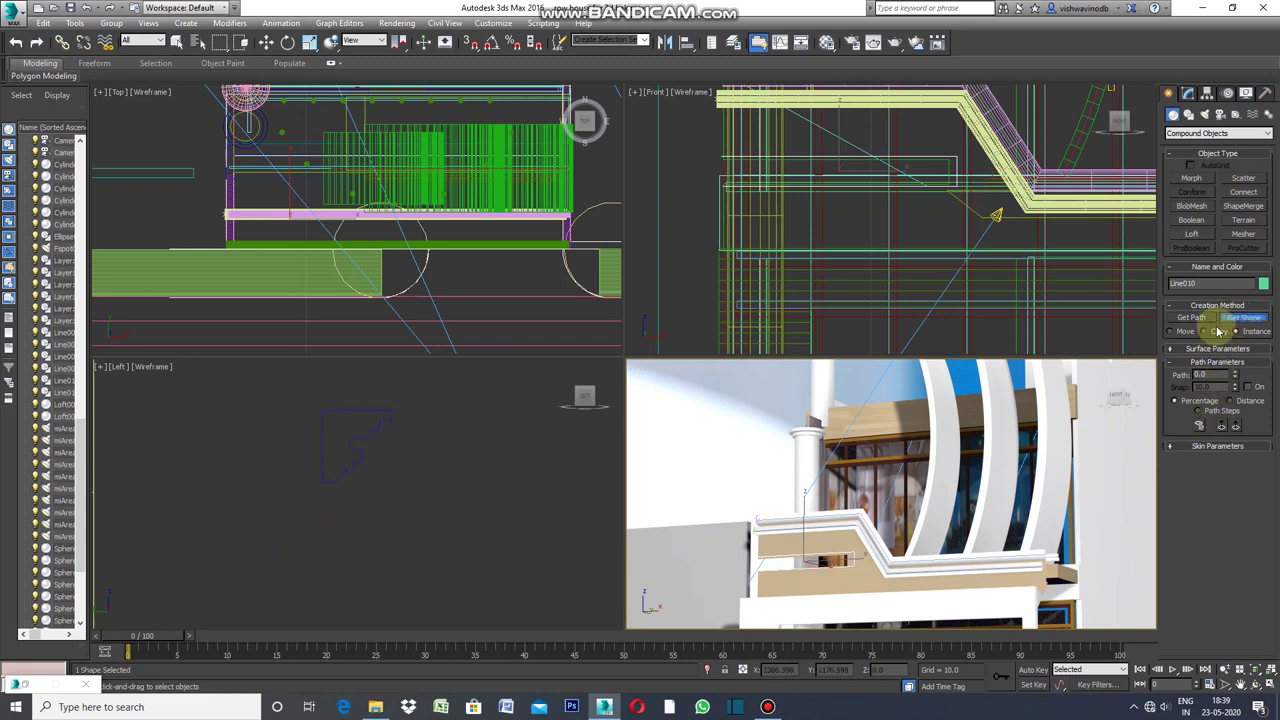
{"action": "left_click", "coordinate": [358, 459]}
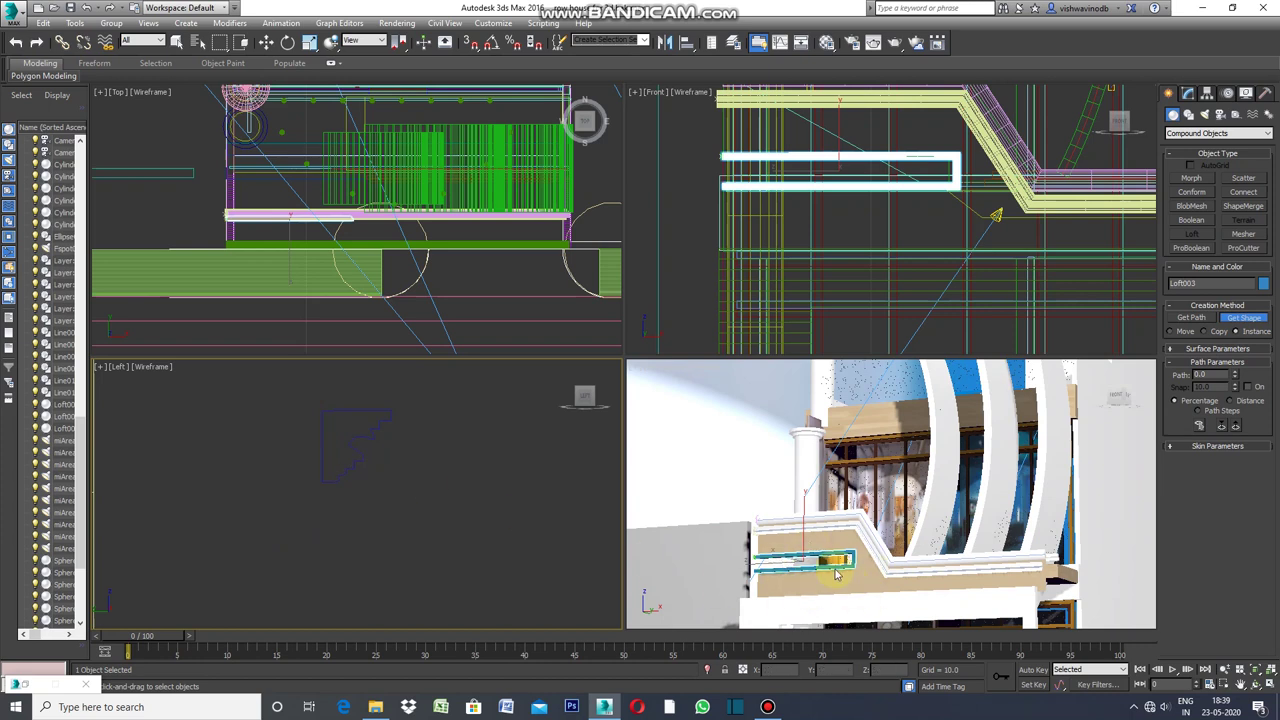
{"action": "left_click", "coordinate": [634, 375]}
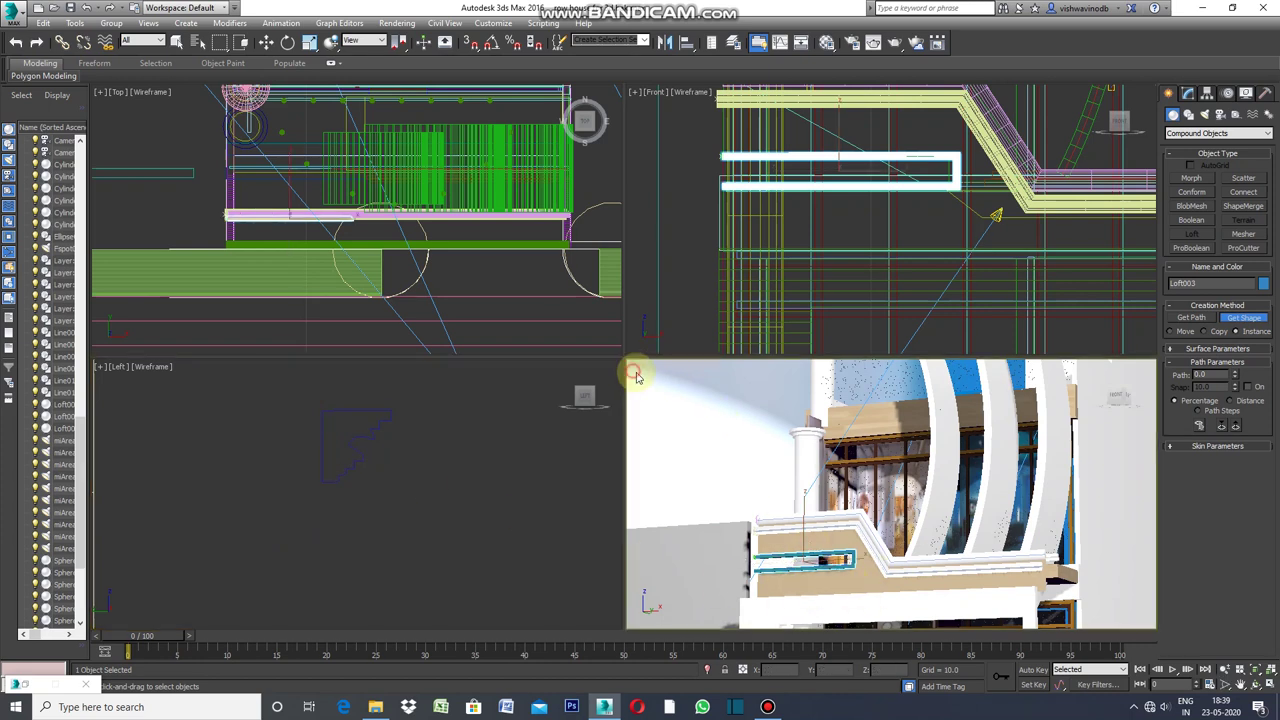
{"action": "left_click", "coordinate": [638, 368]}
{"action": "left_click", "coordinate": [660, 382]}
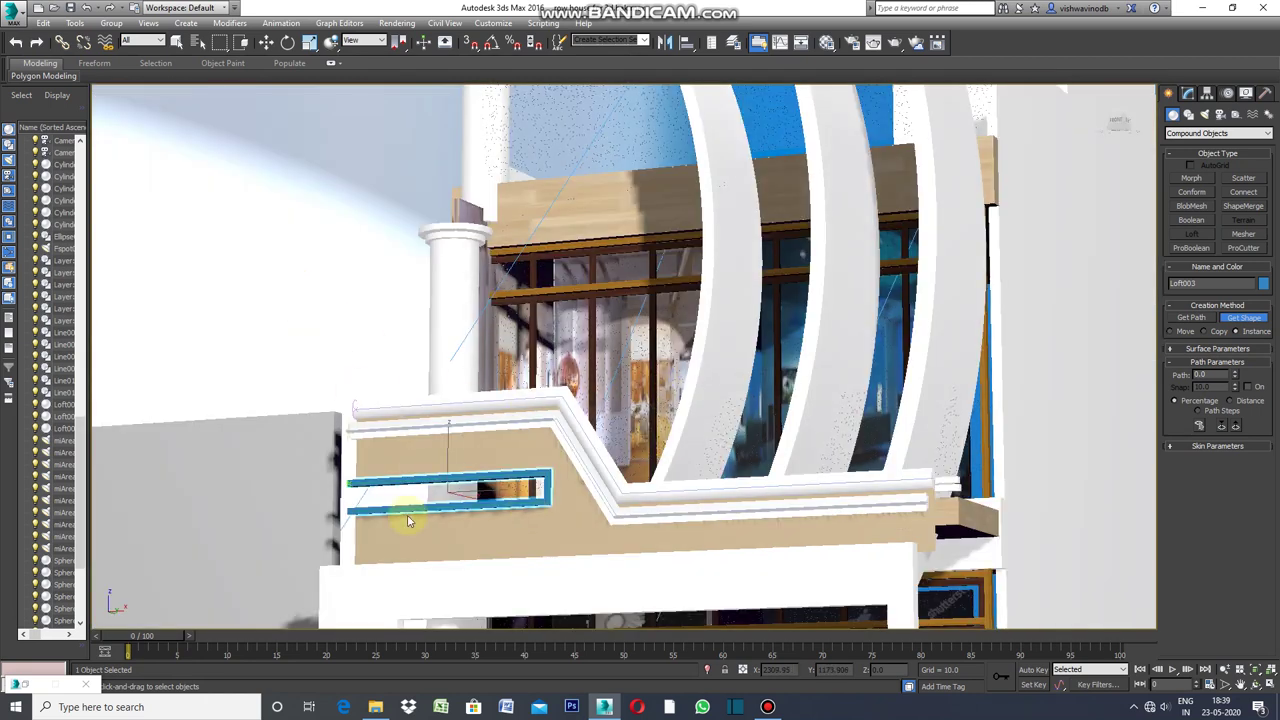
Zoom and pan the Perspective view to inspect the new frame on the wall.
{"action": "left_click", "coordinate": [1224, 684]}
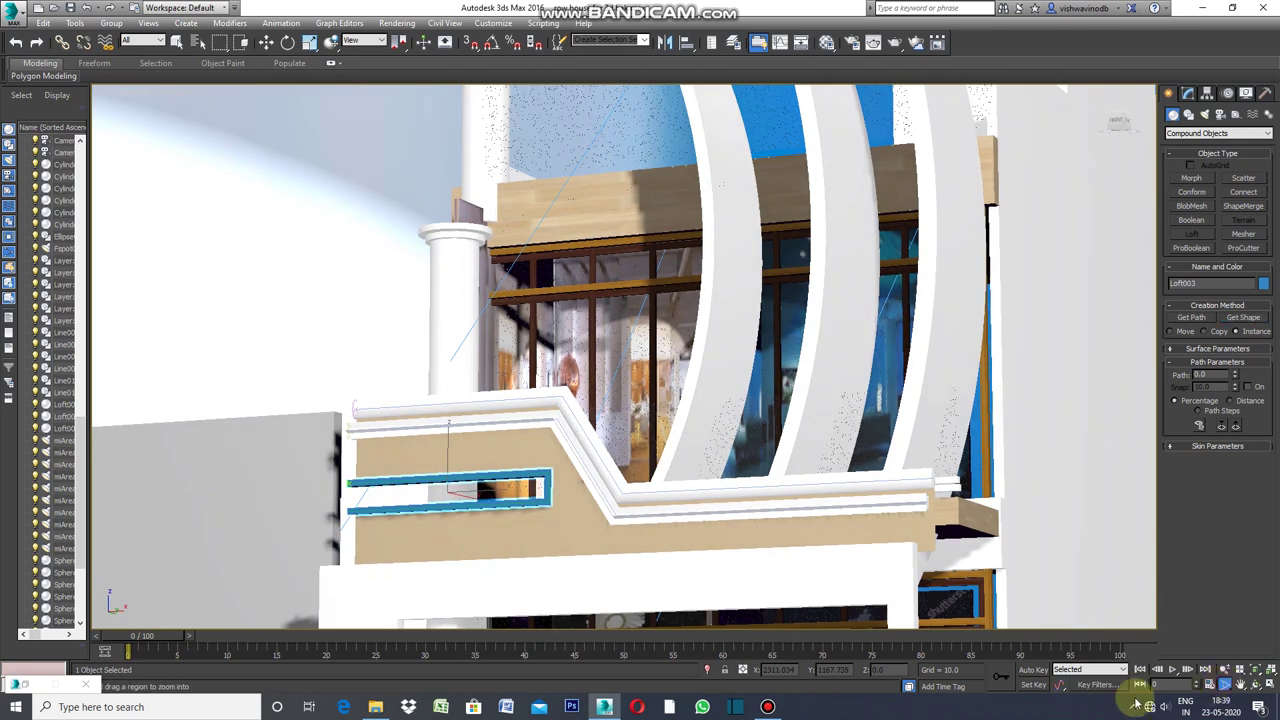
{"action": "scroll", "coordinate": [545, 551], "scroll_direction": "up", "scroll_amount": 2}
{"action": "scroll", "coordinate": [549, 531], "scroll_direction": "up", "scroll_amount": 2}
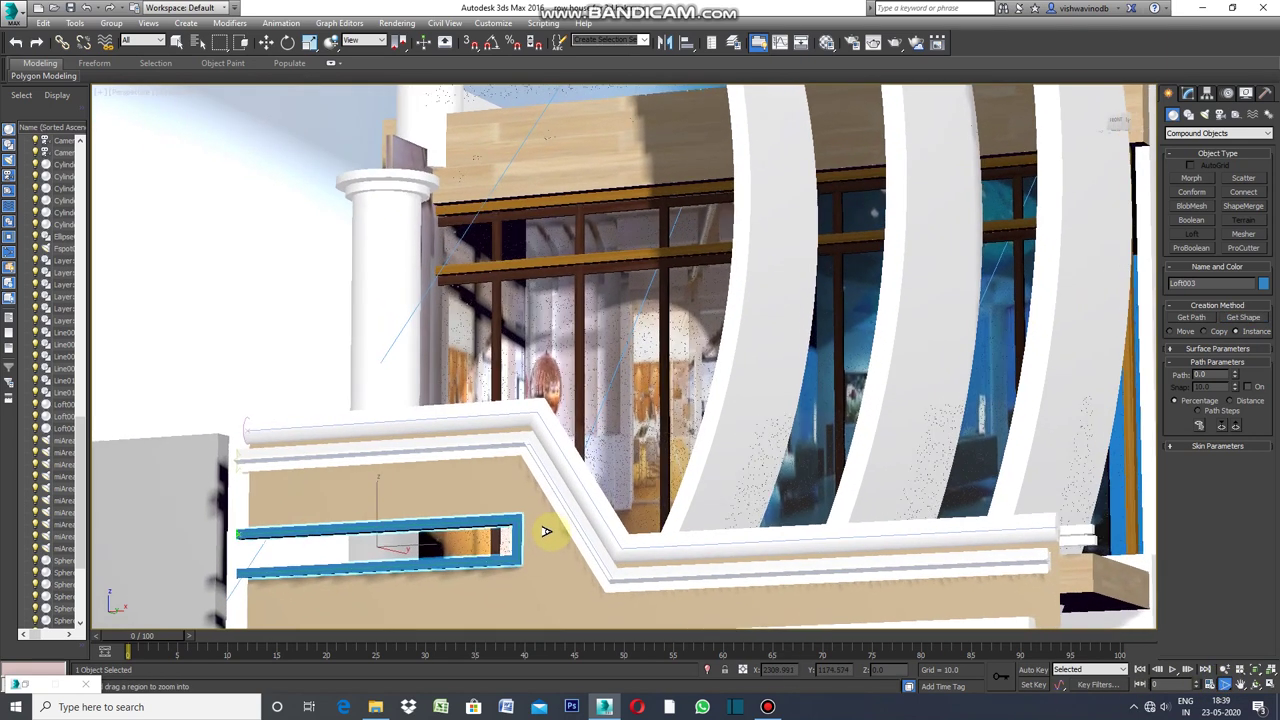
{"action": "scroll", "coordinate": [551, 529], "scroll_direction": "up", "scroll_amount": 2}
{"action": "scroll", "coordinate": [555, 524], "scroll_direction": "up", "scroll_amount": 2}
{"action": "scroll", "coordinate": [549, 522], "scroll_direction": "up", "scroll_amount": 2}
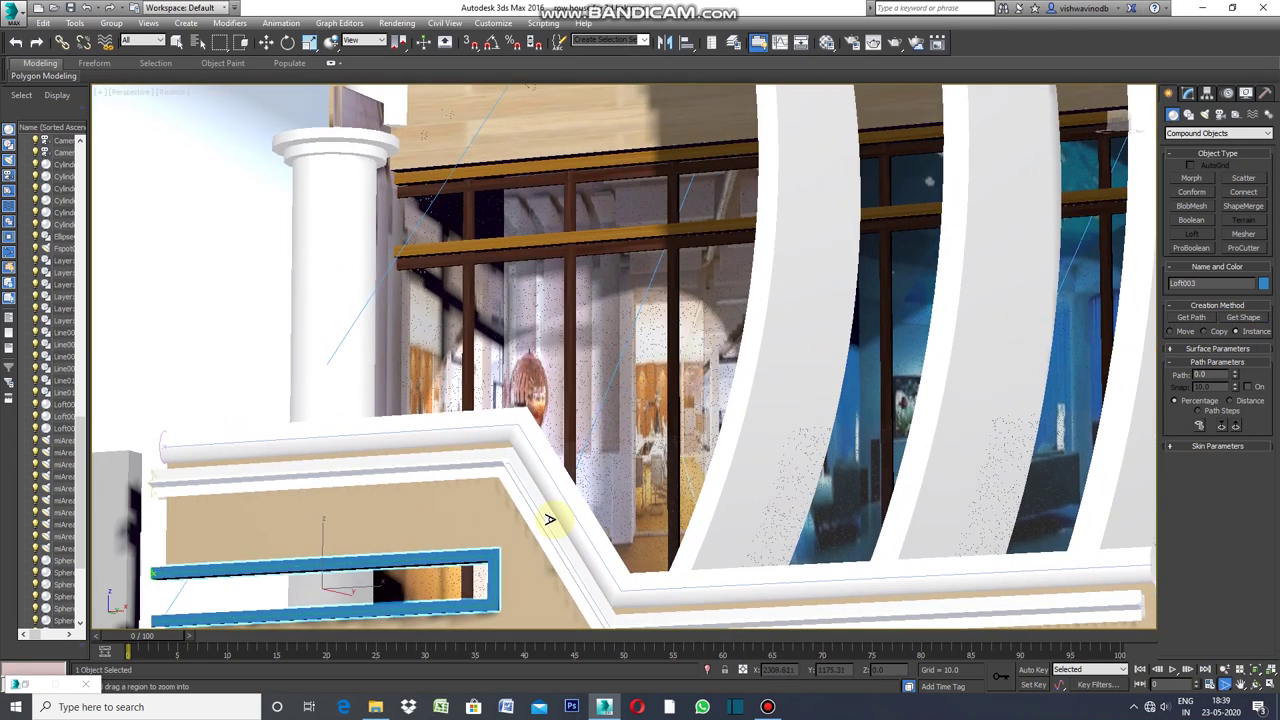
{"action": "left_click", "coordinate": [1245, 685]}
{"action": "left_click_drag", "start_coordinate": [509, 531], "coordinate": [606, 429]}
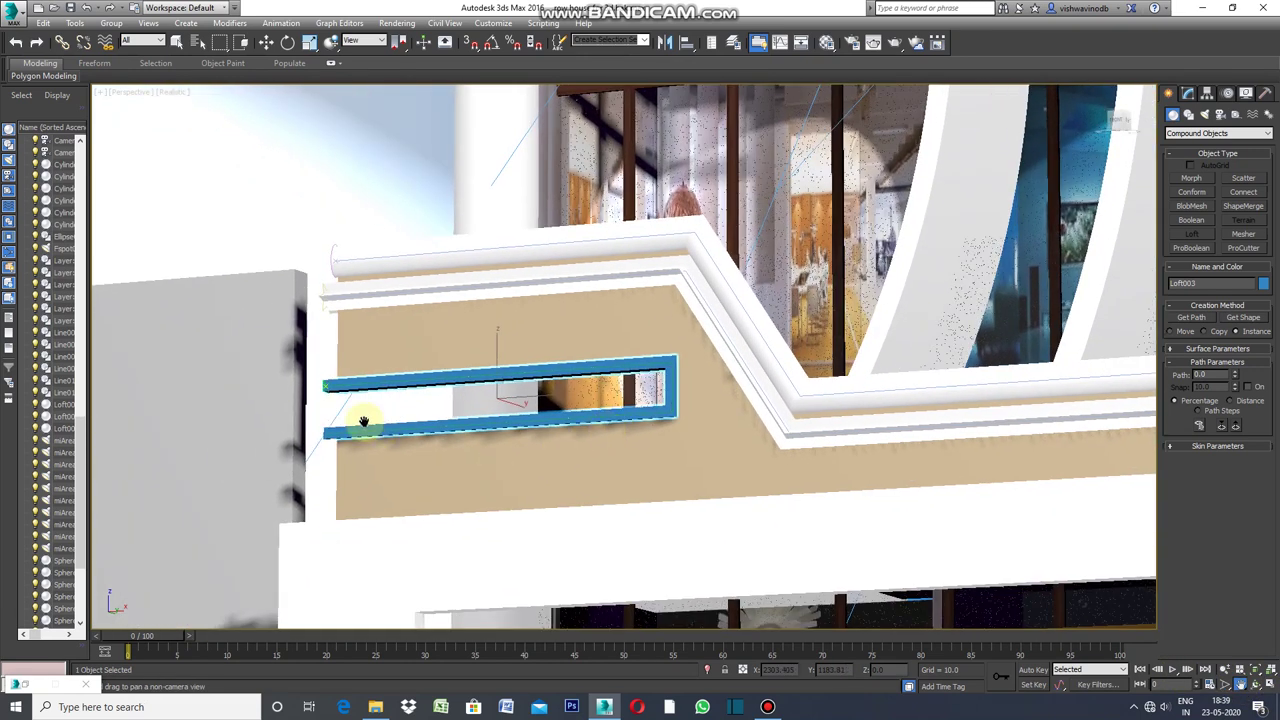
{"action": "scroll", "coordinate": [365, 416], "scroll_direction": "up", "scroll_amount": 3}
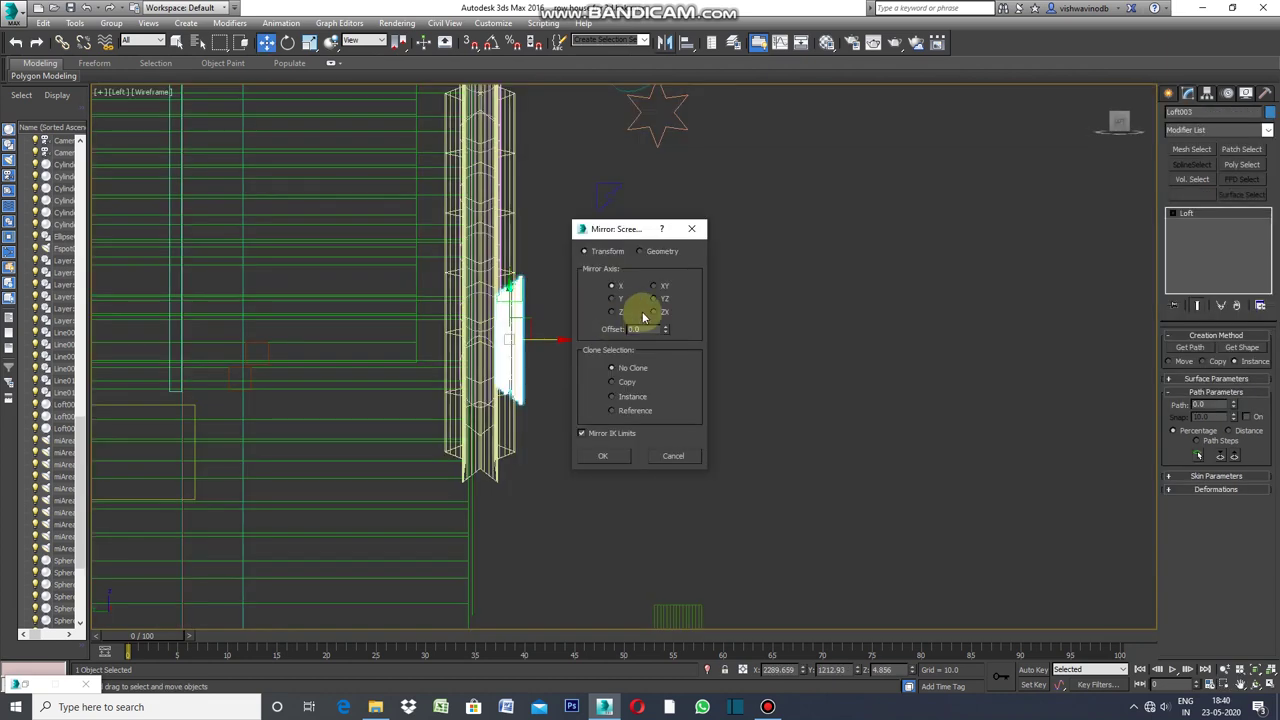
Mirror Loft003 across Y with No Clone and nudge it slightly right.
{"action": "left_click", "coordinate": [612, 299]}
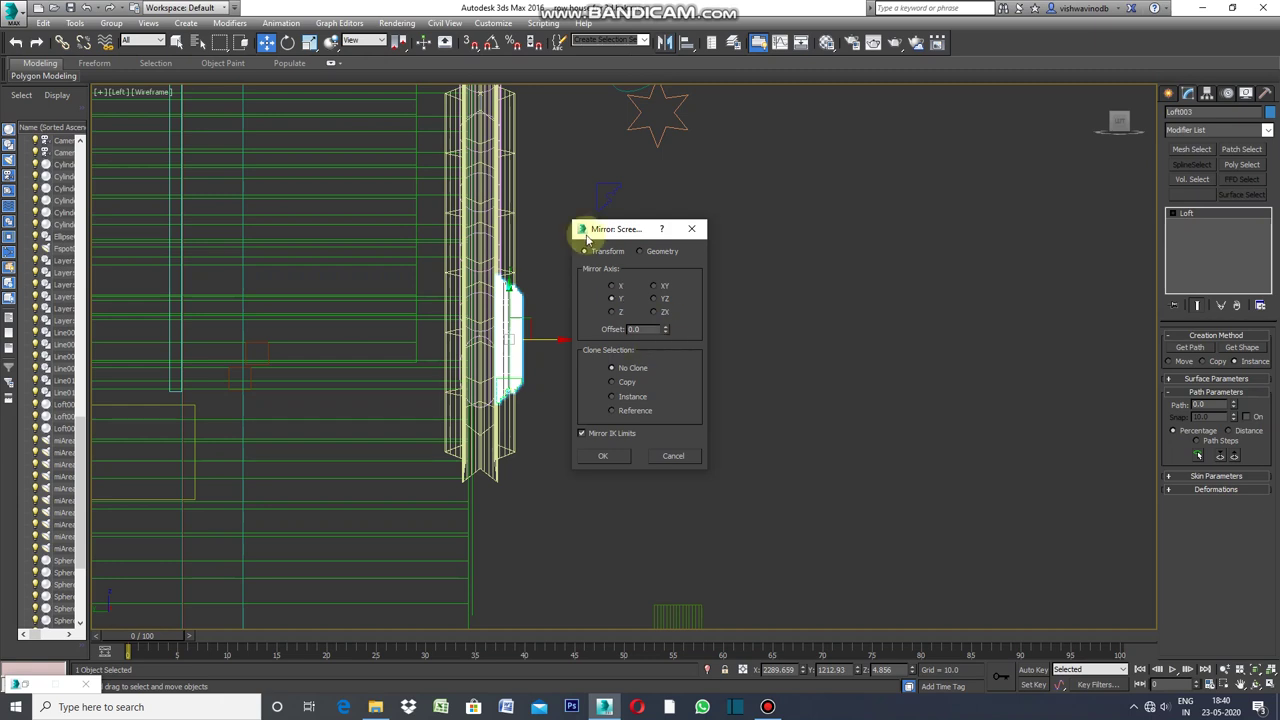
{"action": "left_click", "coordinate": [621, 456]}
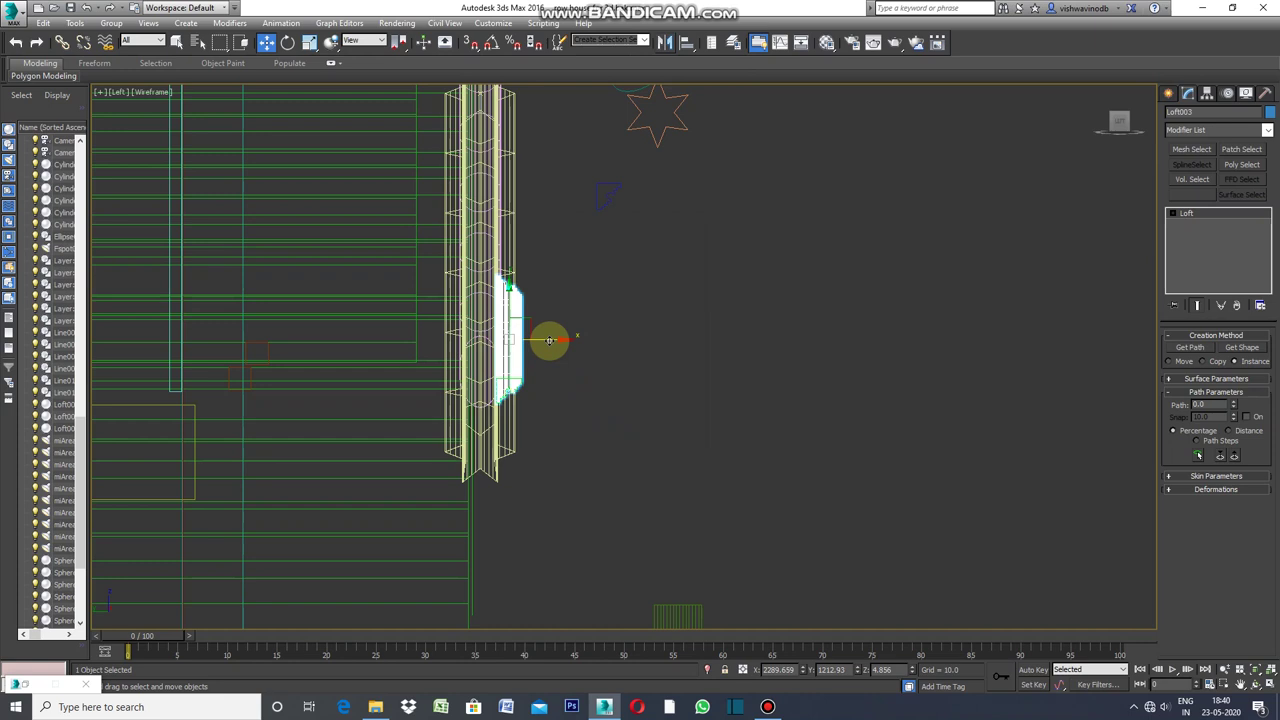
{"action": "left_click_drag", "start_coordinate": [549, 341], "coordinate": [554, 342]}
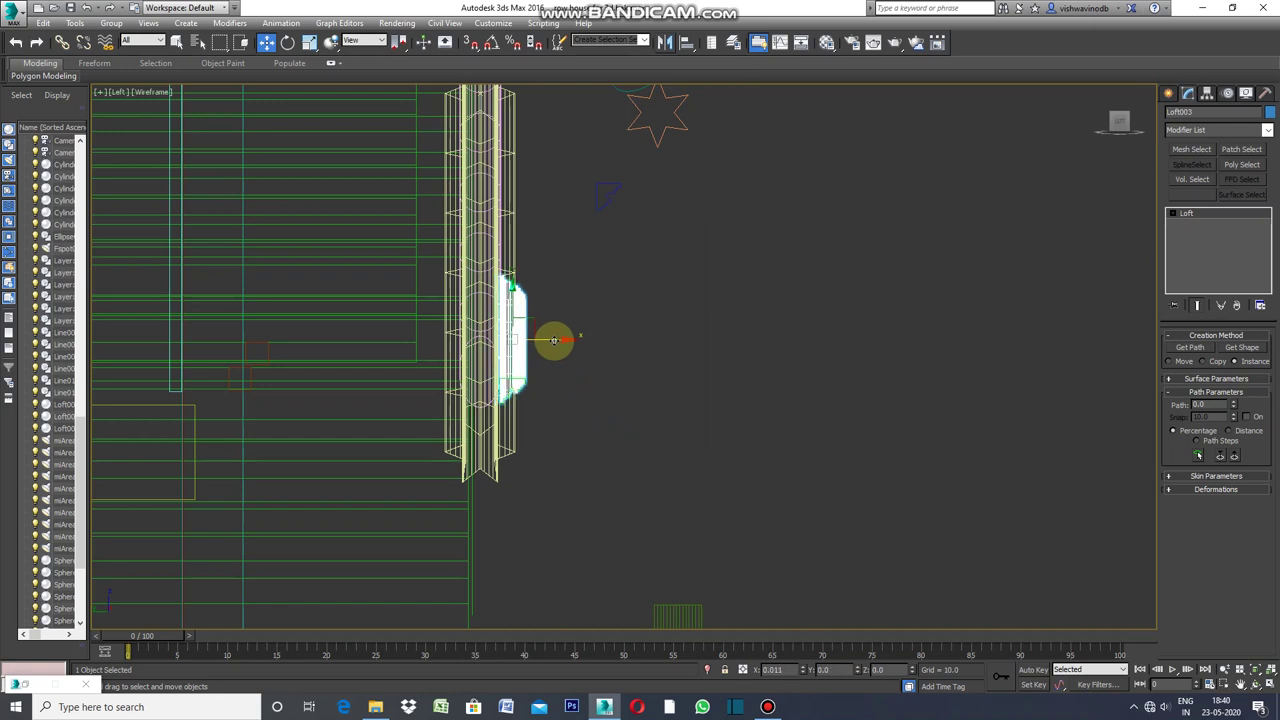
Return to four viewports, maximize Perspective, and zoom to check the frame's fit.
{"action": "left_click", "coordinate": [100, 92]}
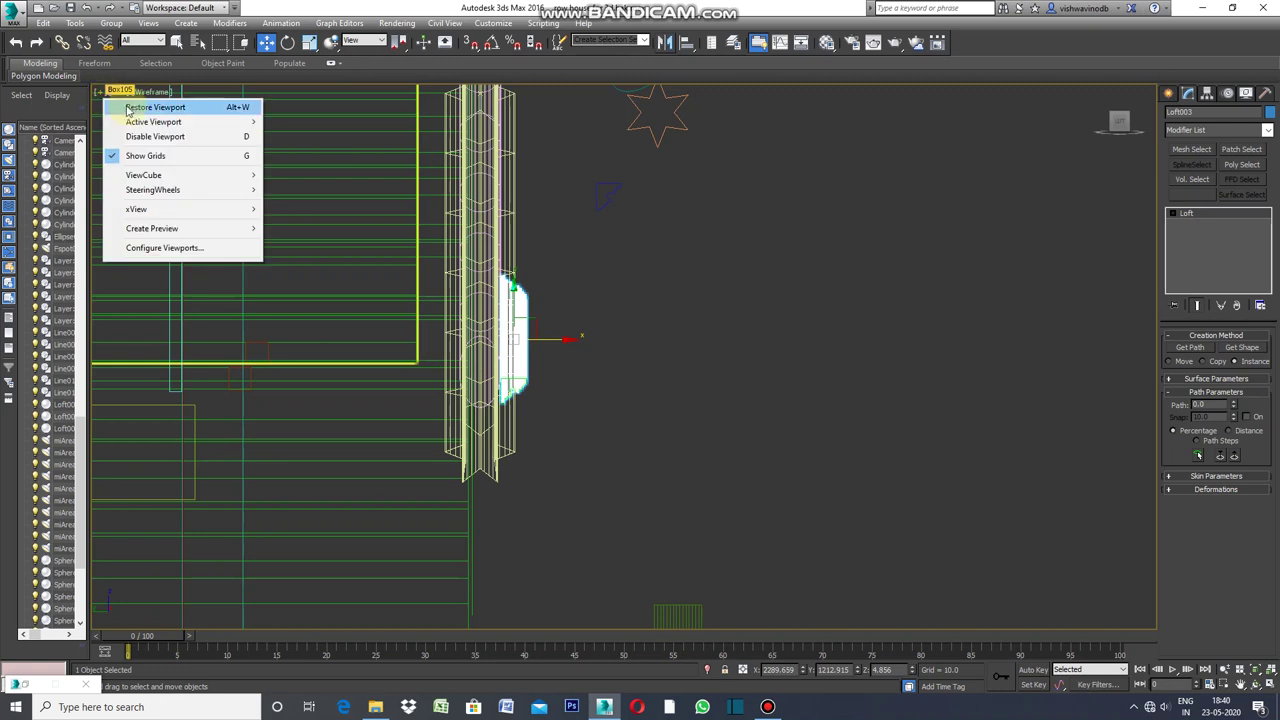
{"action": "left_click", "coordinate": [130, 106]}
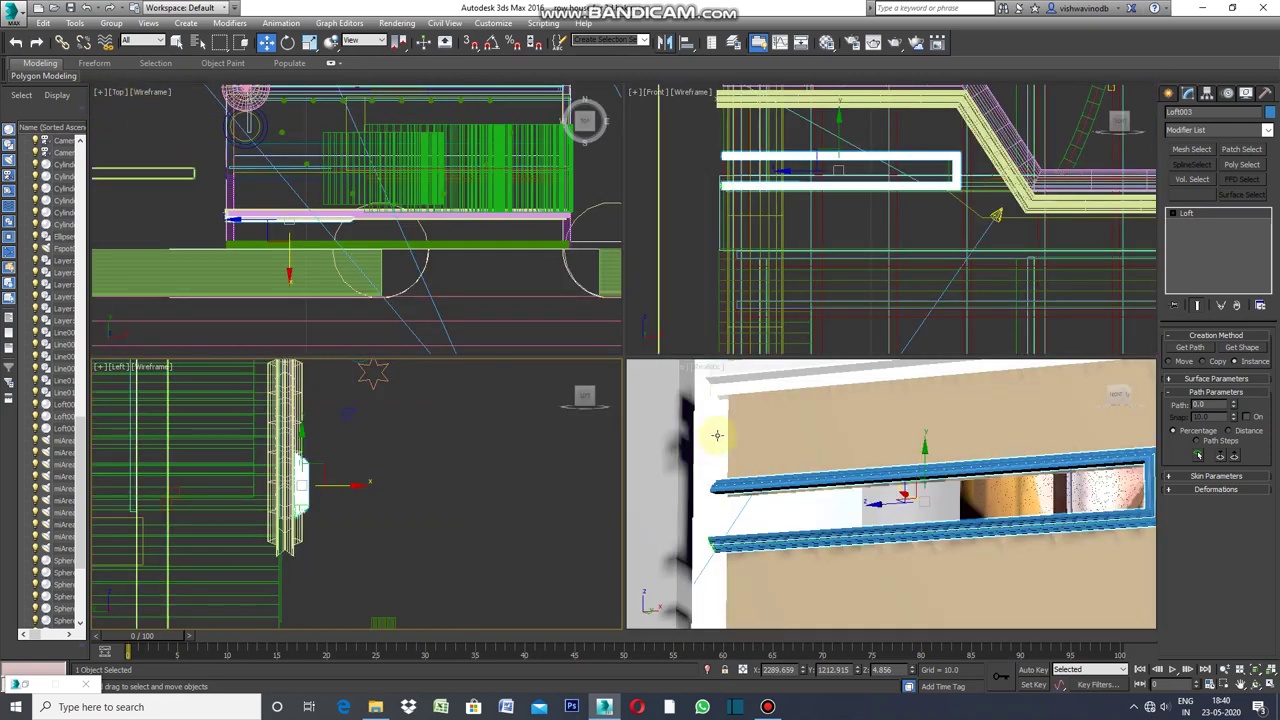
{"action": "left_click", "coordinate": [638, 374]}
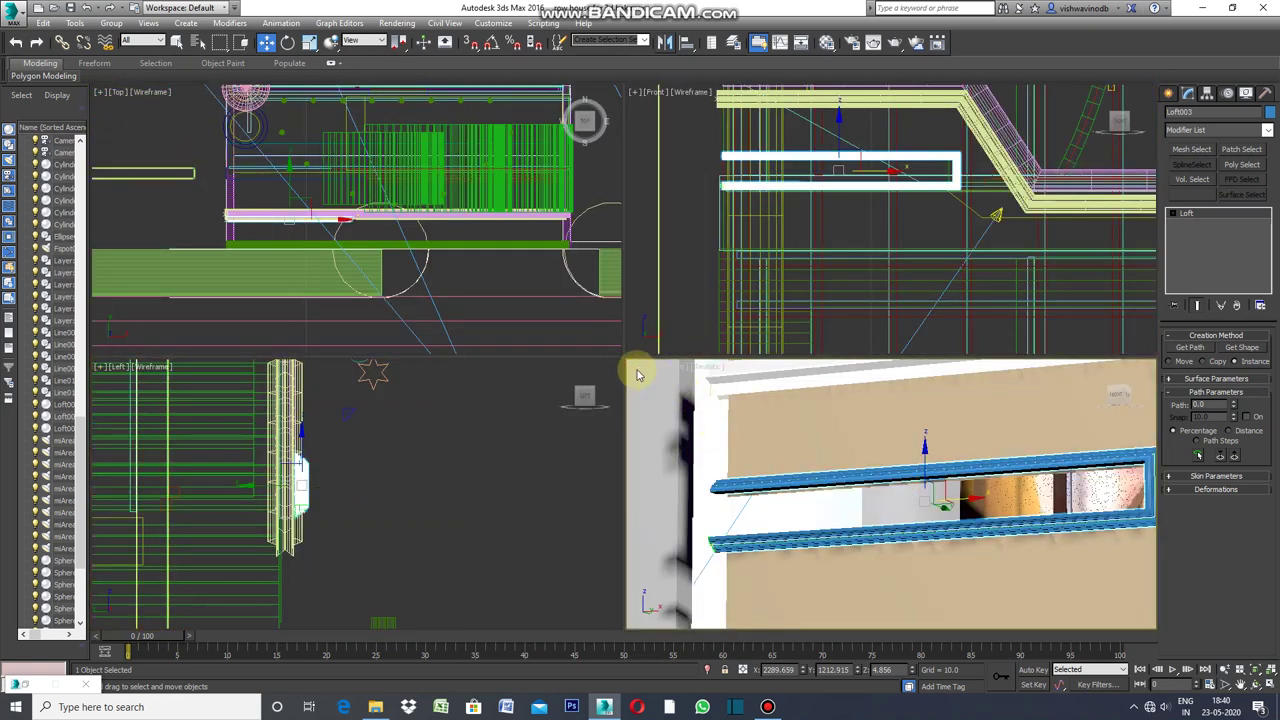
{"action": "left_click", "coordinate": [636, 370]}
{"action": "left_click", "coordinate": [668, 378]}
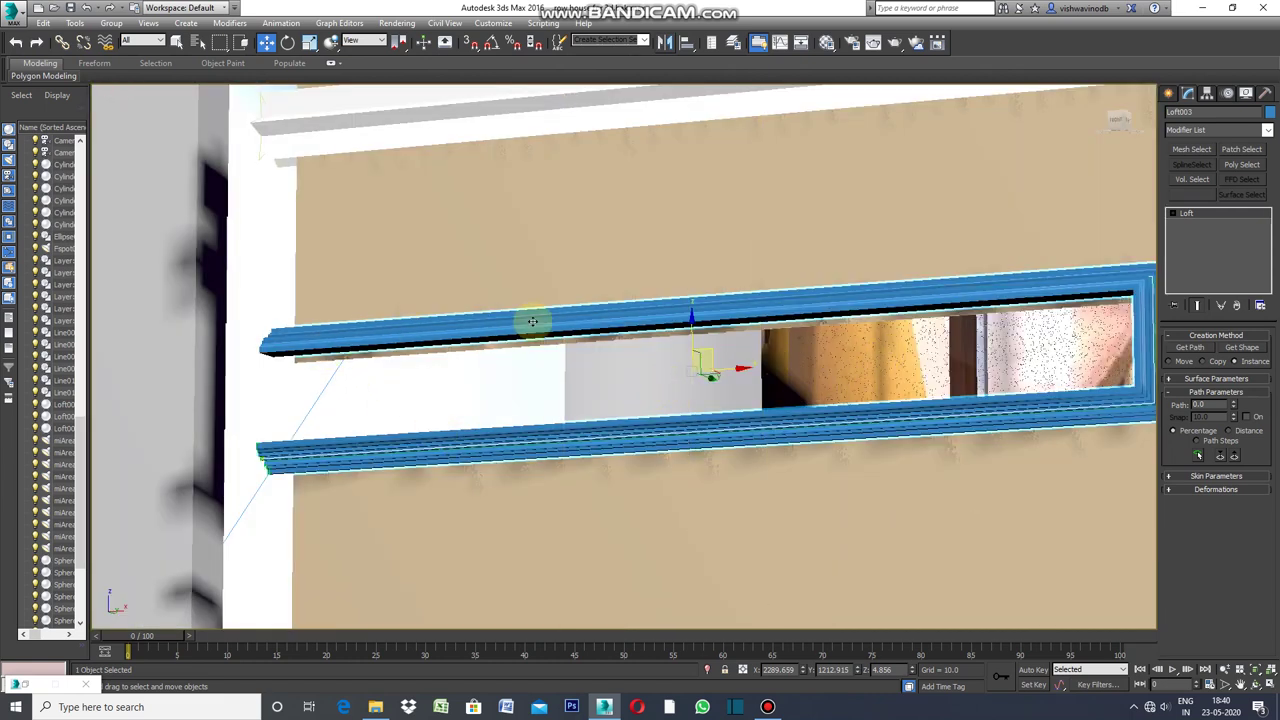
{"action": "scroll", "coordinate": [360, 318], "scroll_direction": "down", "scroll_amount": 3}
{"action": "scroll", "coordinate": [370, 325], "scroll_direction": "down", "scroll_amount": 1}
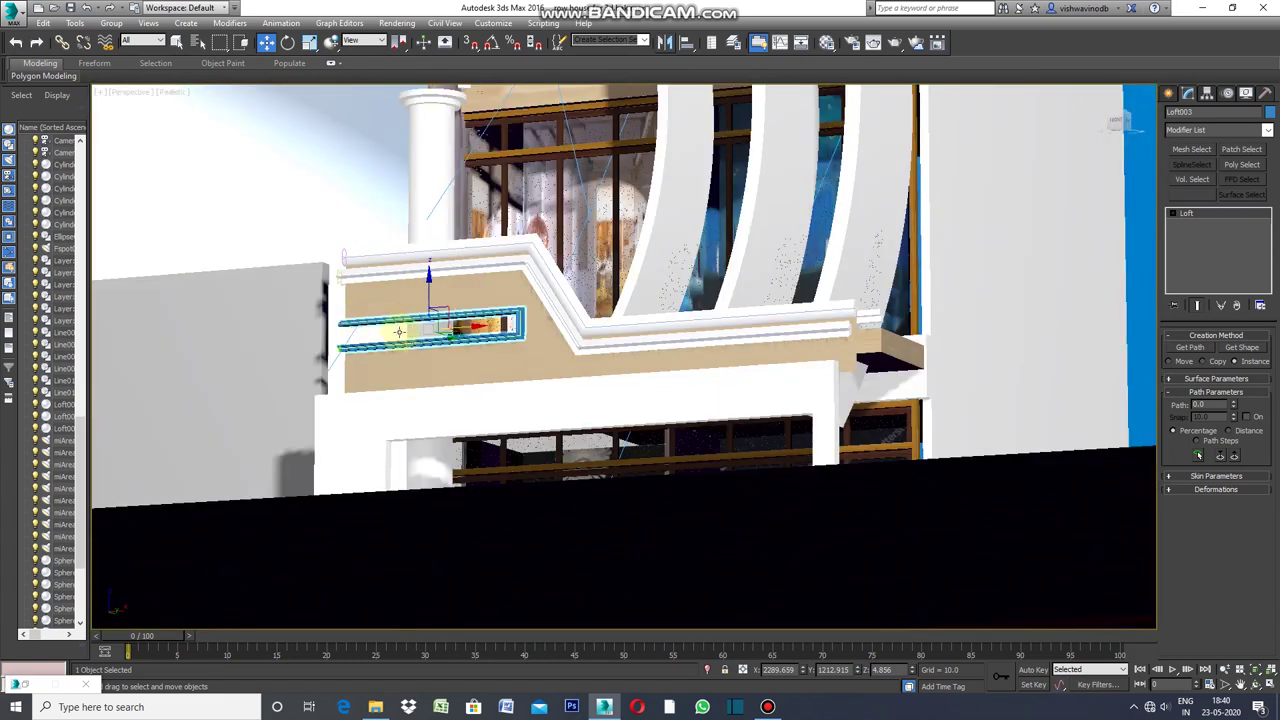
{"action": "scroll", "coordinate": [392, 343], "scroll_direction": "up", "scroll_amount": 1}
{"action": "scroll", "coordinate": [385, 350], "scroll_direction": "up", "scroll_amount": 4}
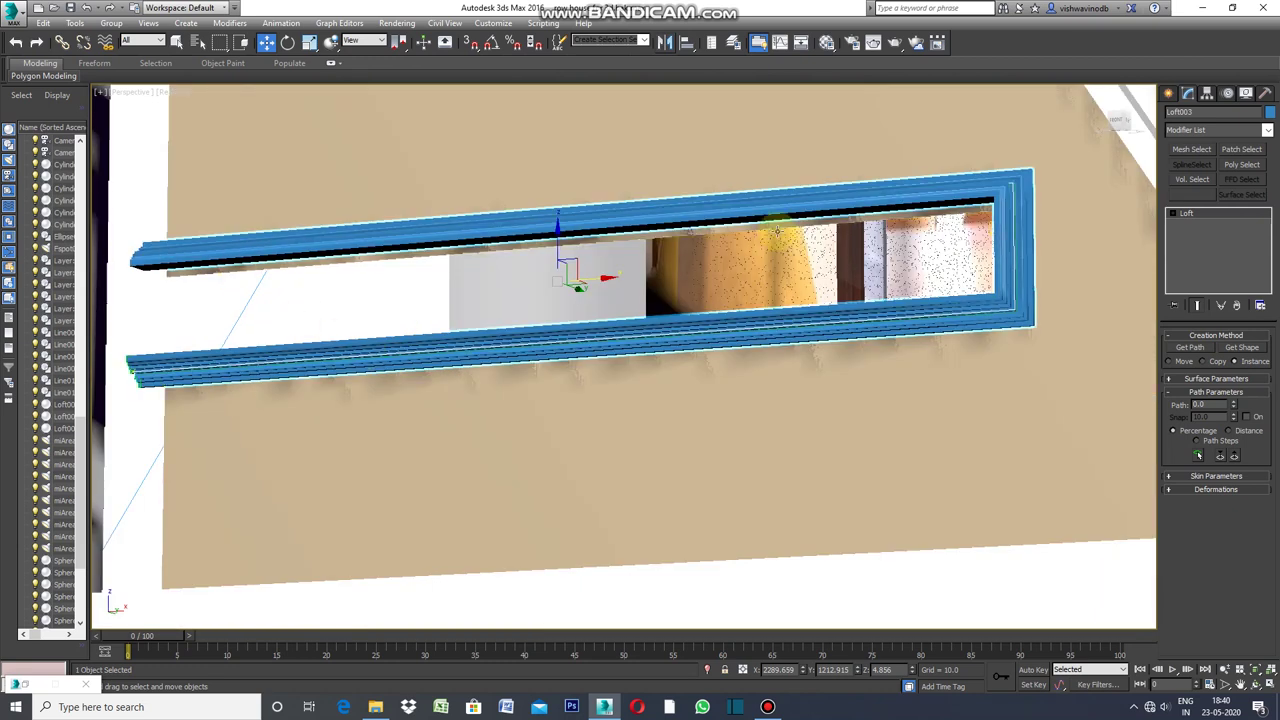
{"action": "scroll", "coordinate": [509, 400], "scroll_direction": "down", "scroll_amount": 3}
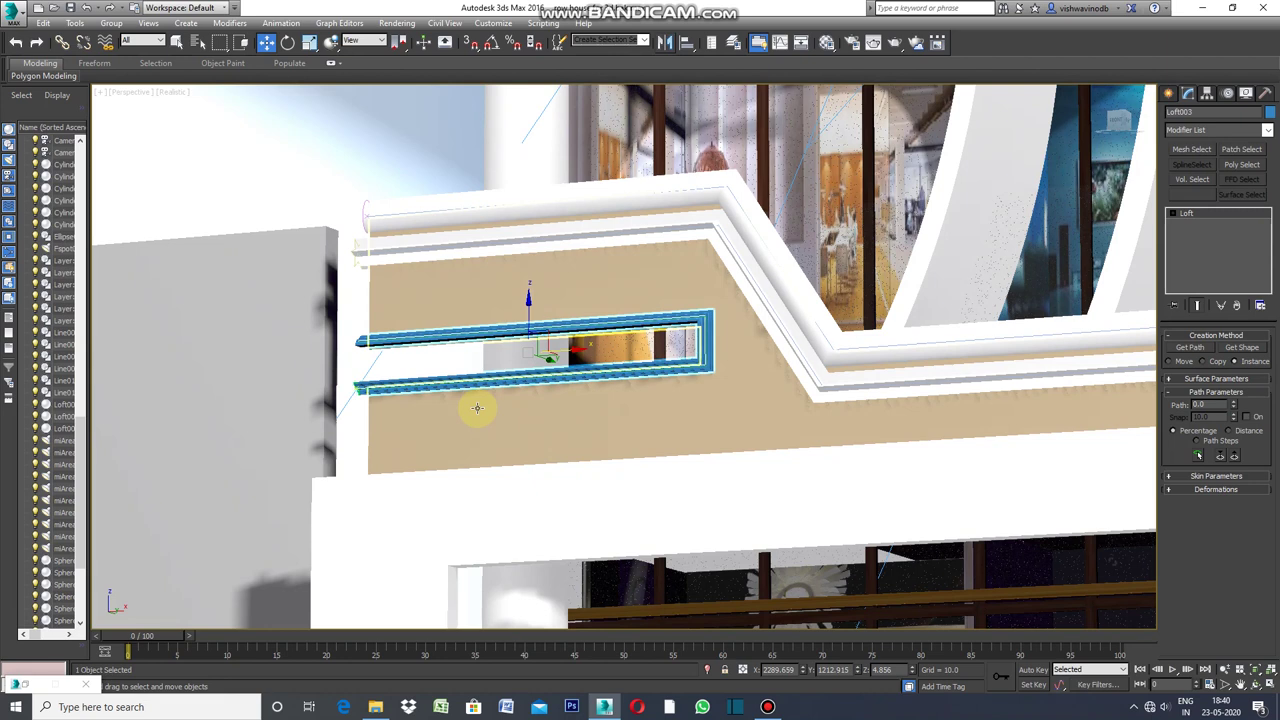
{"action": "scroll", "coordinate": [477, 406], "scroll_direction": "down", "scroll_amount": 3}
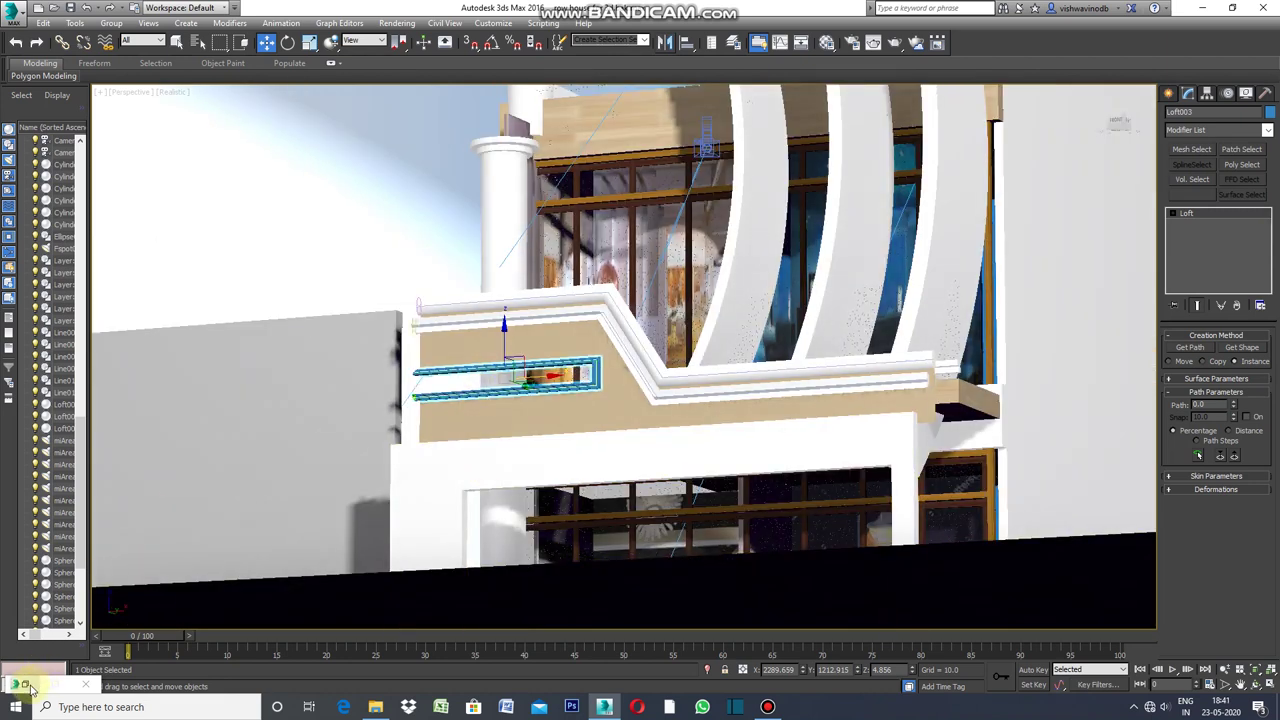
Assign the white 01 - Default material to Loft003 using the Material Editor.
{"action": "key", "text": "m"}
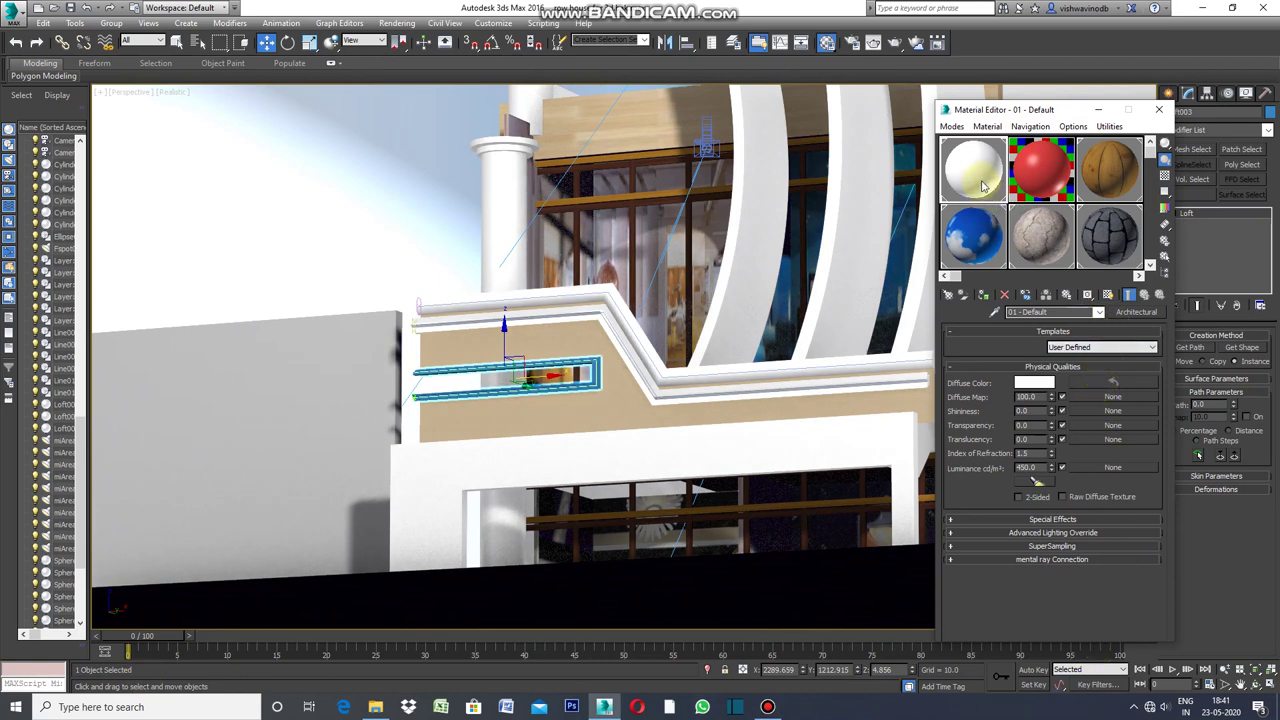
{"action": "left_click", "coordinate": [986, 295]}
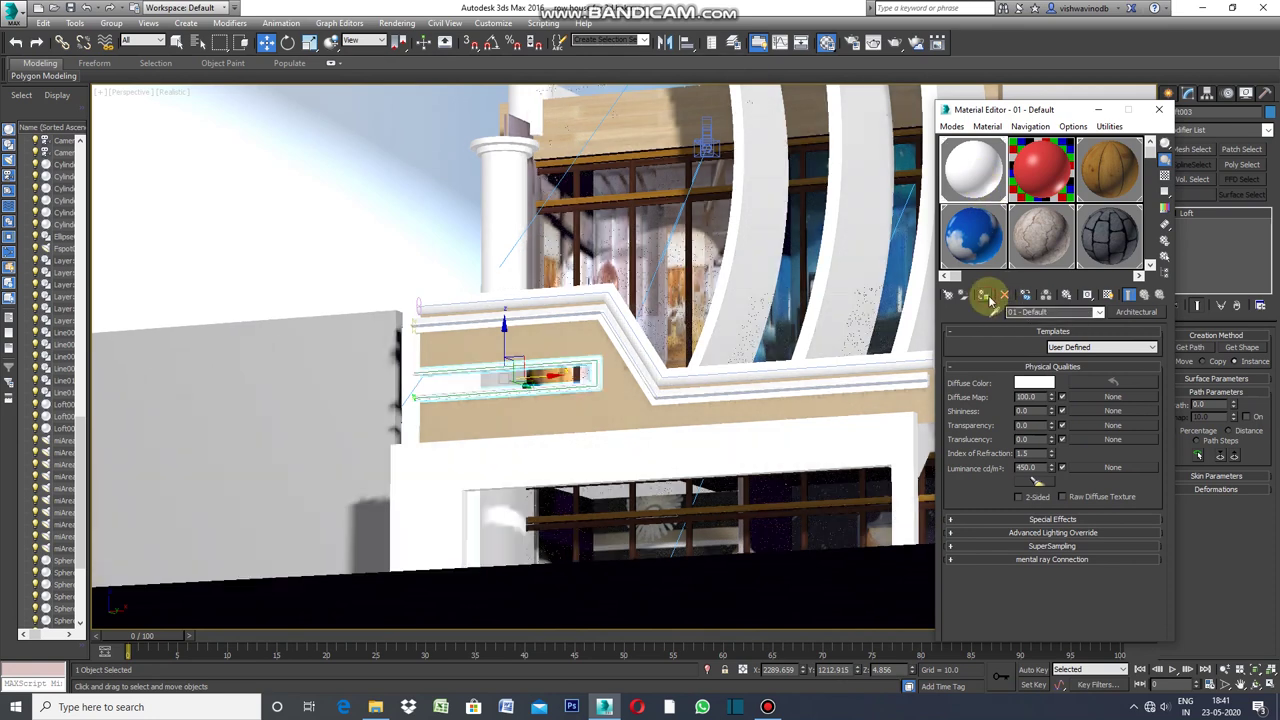
{"action": "left_click", "coordinate": [1098, 109]}
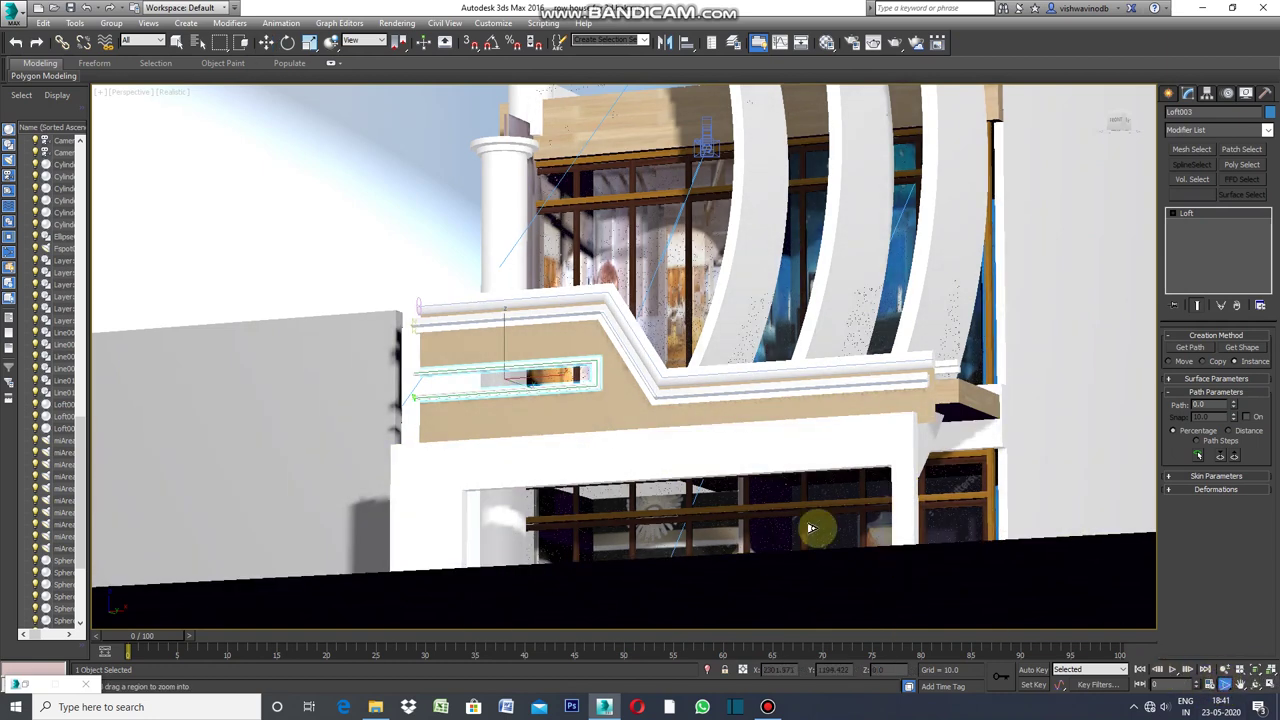
{"action": "key", "text": "f"}
{"action": "key", "text": "F3"}
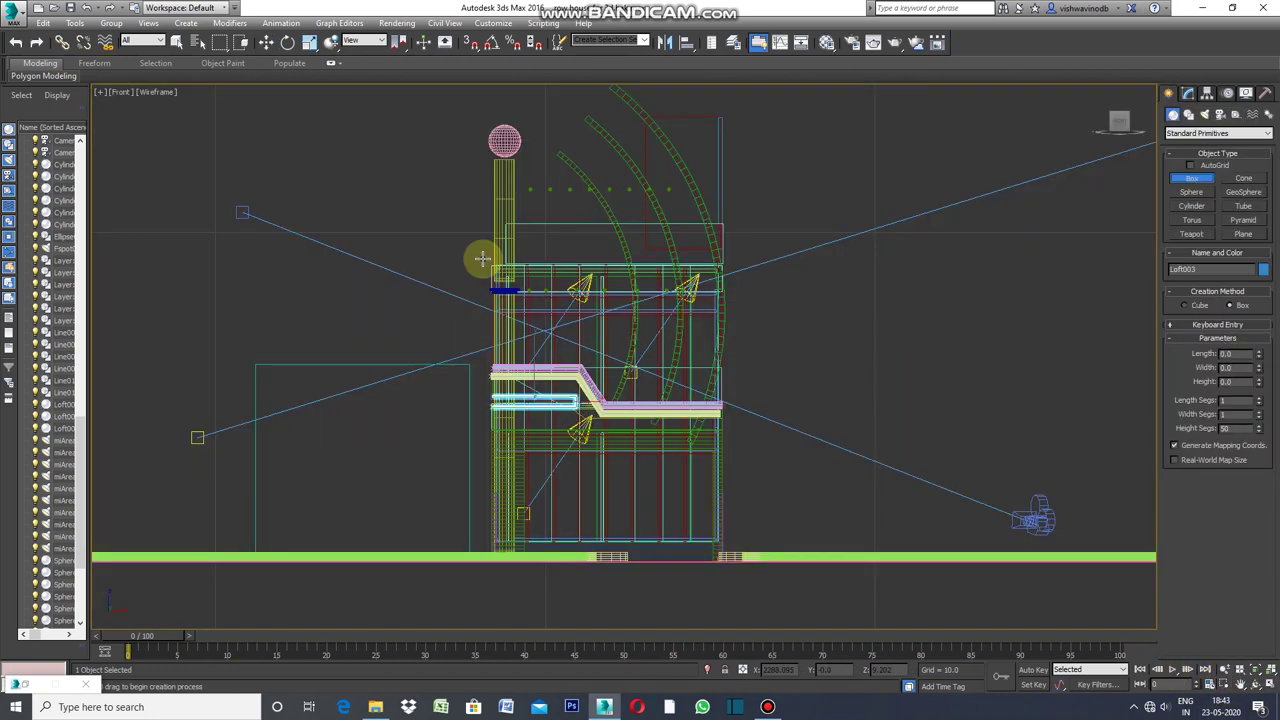
Draw a thin box in the Front view with Length 0.2, Width 7.077, Height 1.
{"action": "left_click_drag", "start_coordinate": [482, 259], "coordinate": [716, 263]}
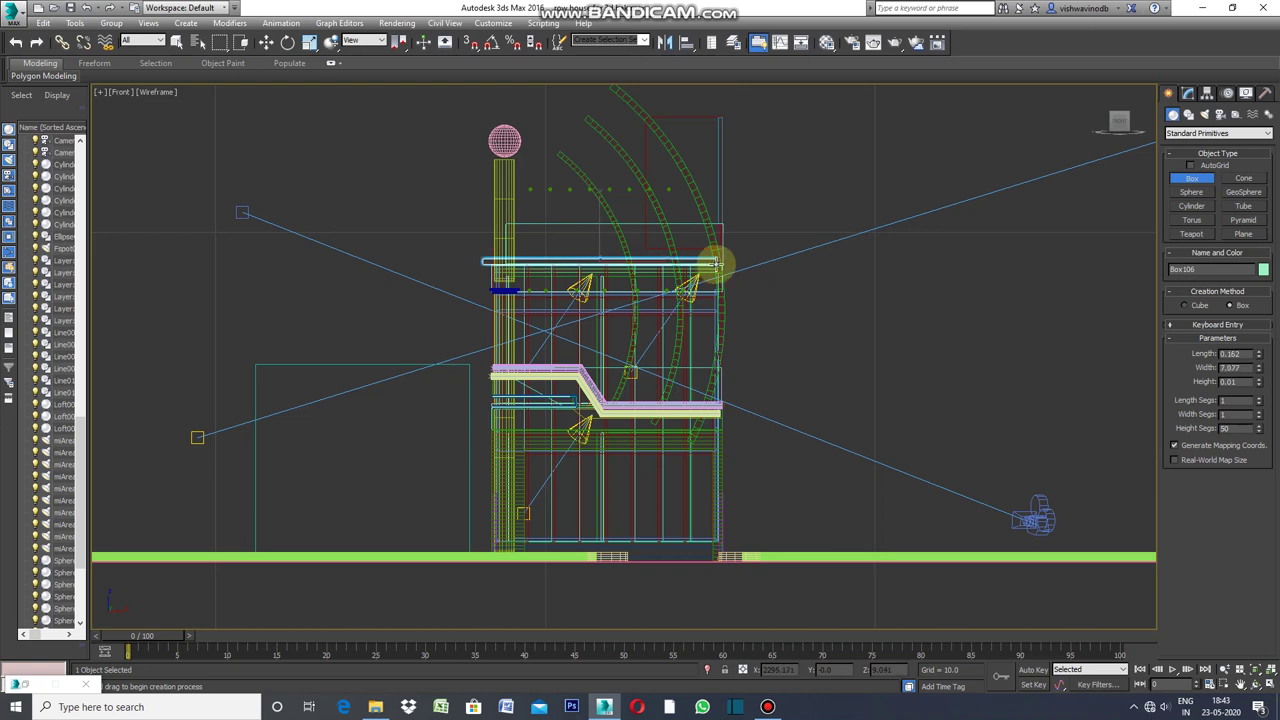
{"action": "left_click_drag", "start_coordinate": [716, 264], "coordinate": [716, 264]}
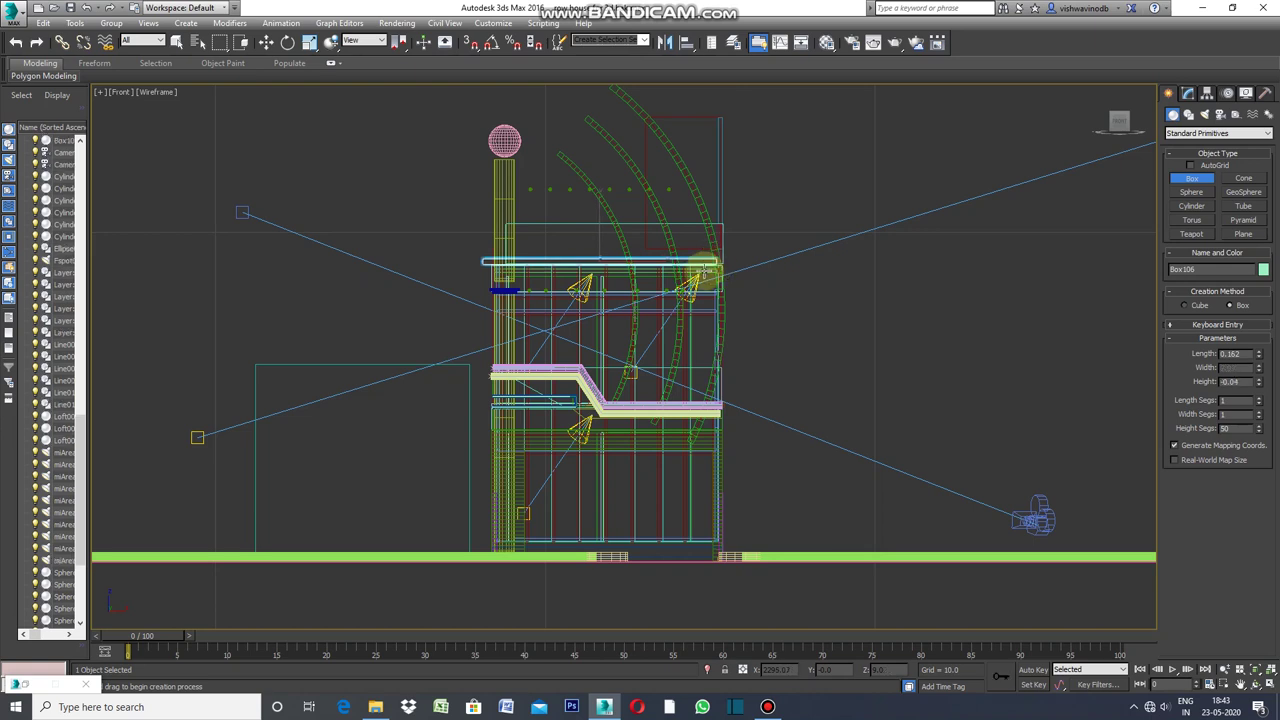
{"action": "left_click_drag", "start_coordinate": [1258, 382], "coordinate": [1248, 354]}
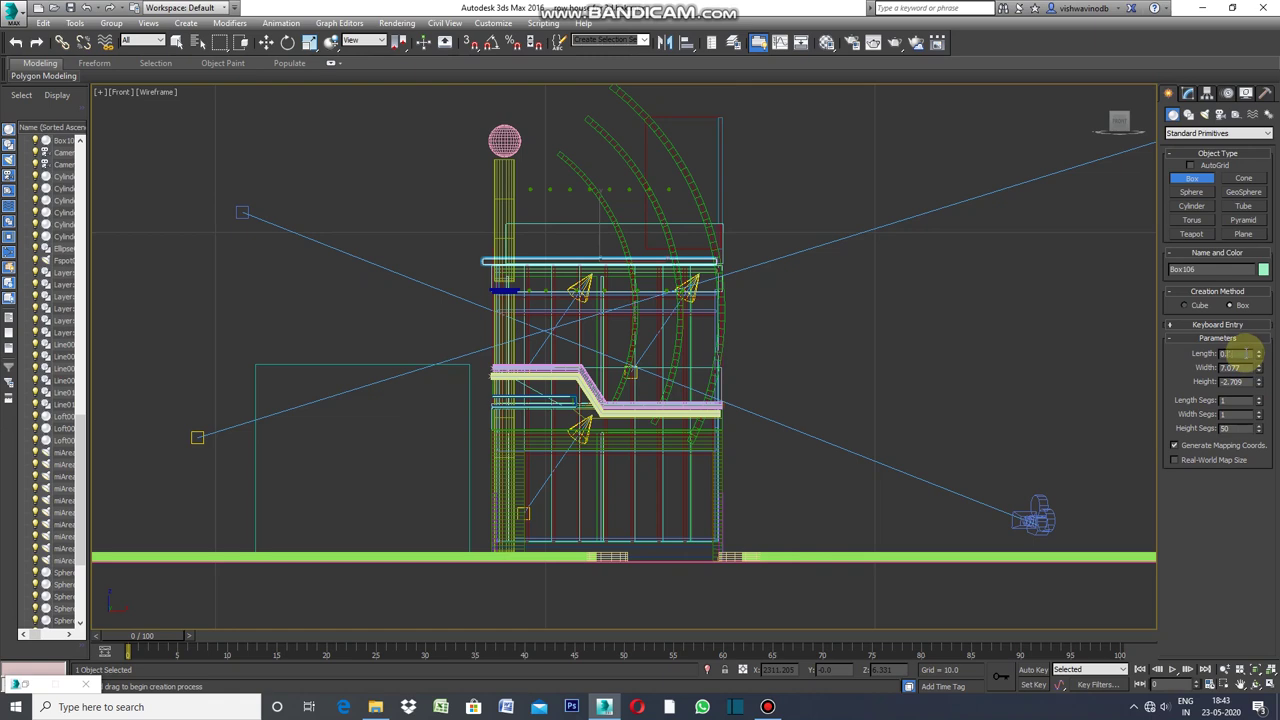
{"action": "type", "text": "2"}
{"action": "left_click", "coordinate": [1238, 368]}
{"action": "double_click", "coordinate": [1238, 368]}
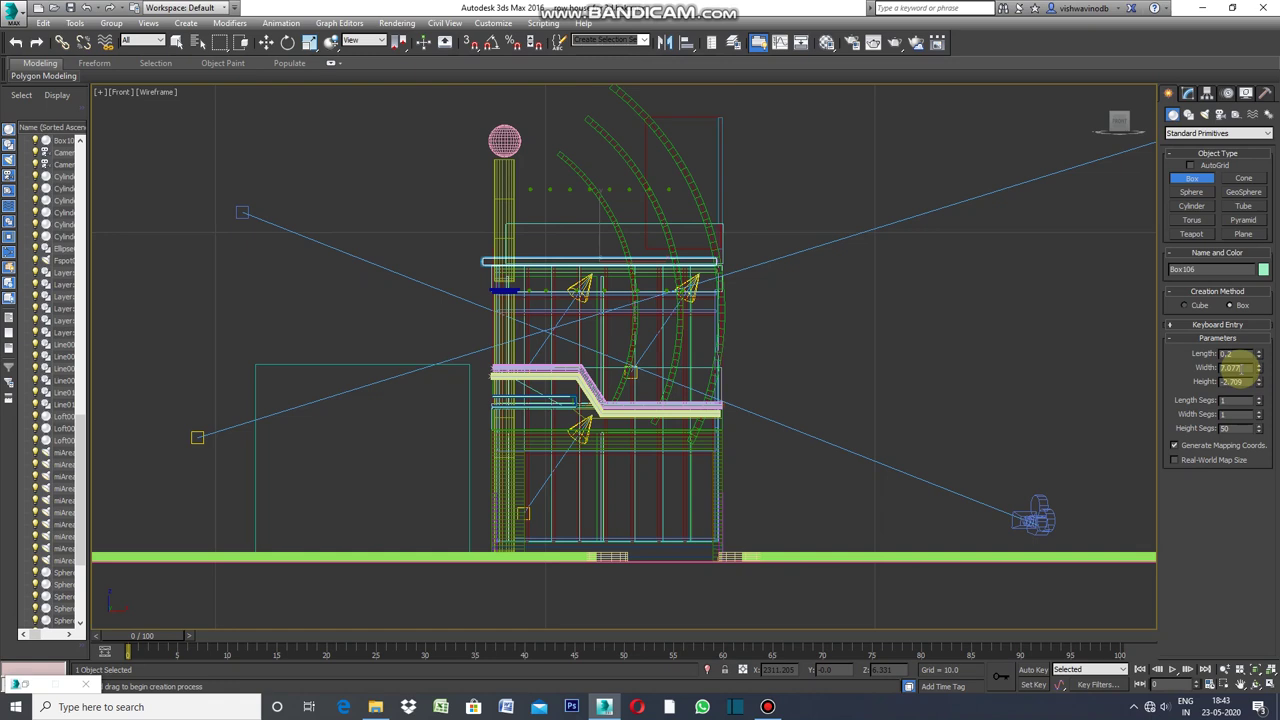
{"action": "key", "text": "Tab"}
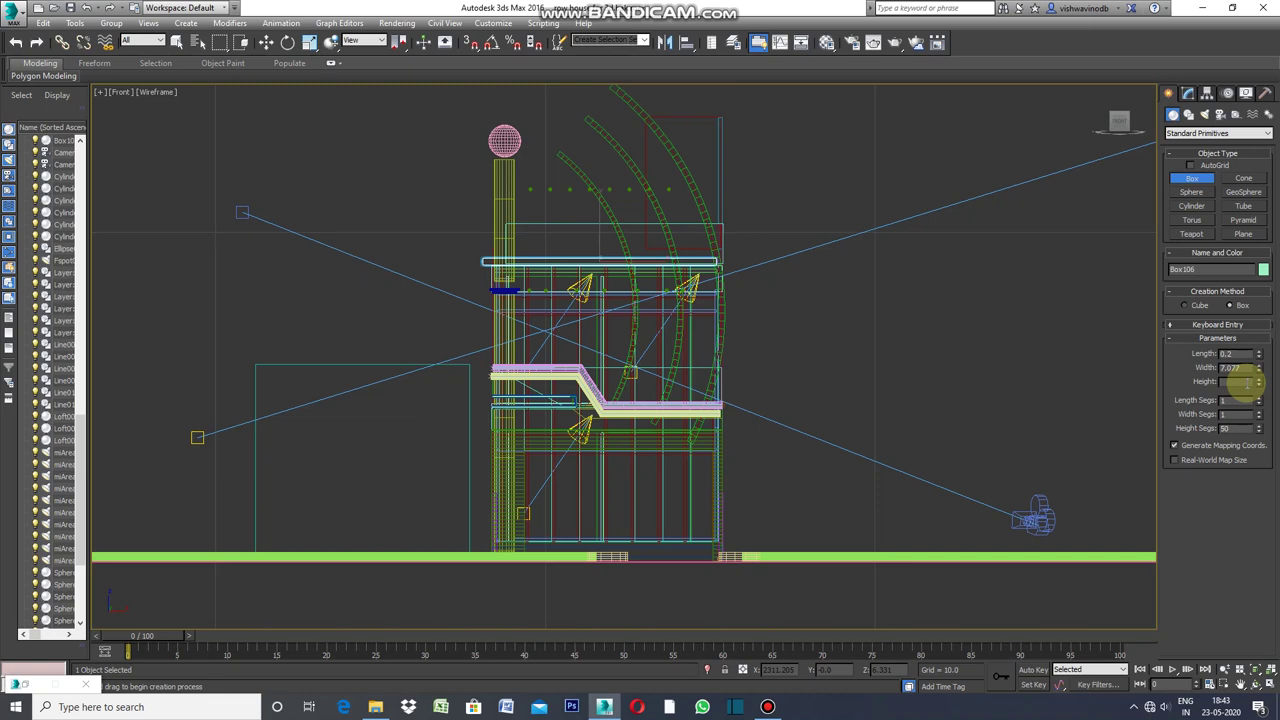
{"action": "type", "text": "1.6"}
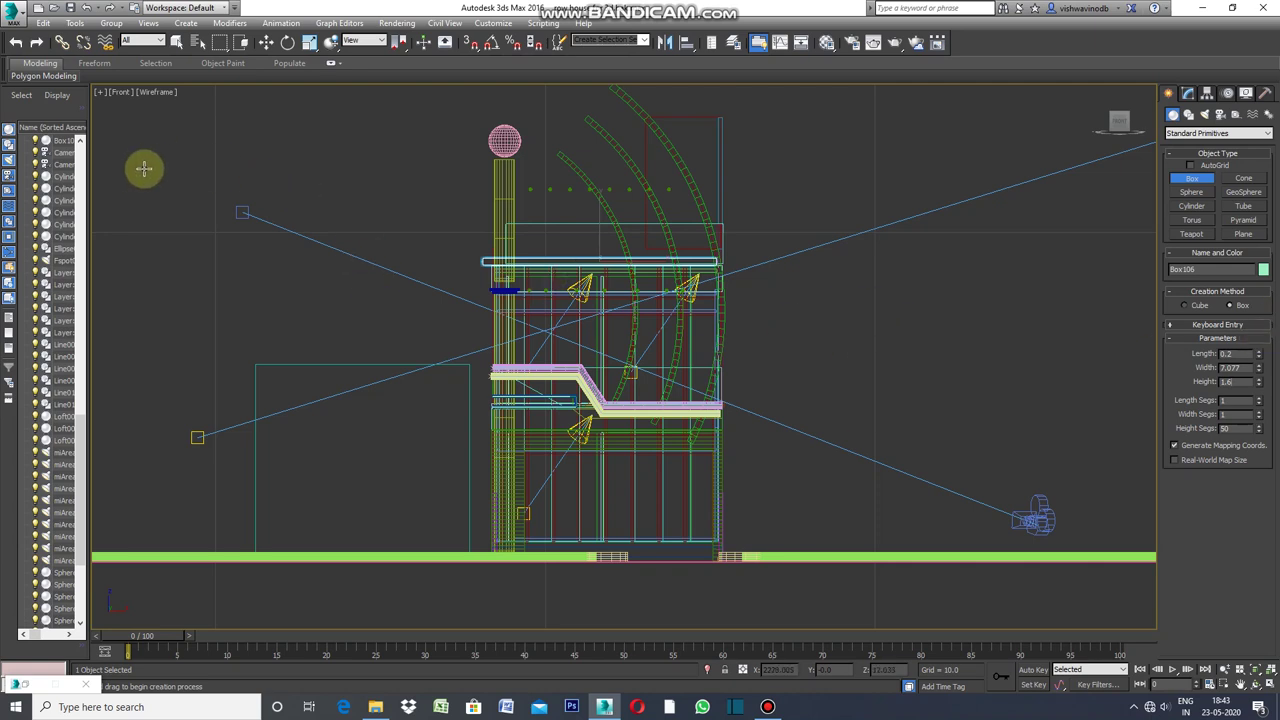
{"action": "left_click", "coordinate": [100, 92]}
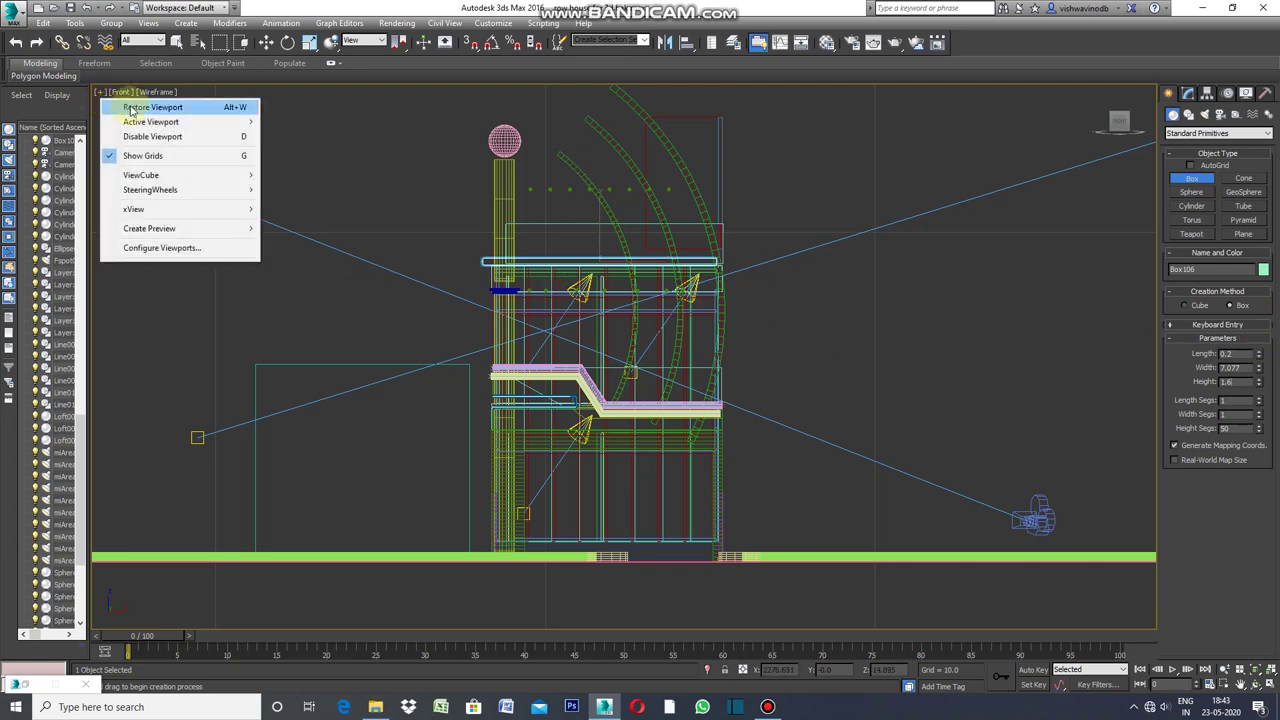
Rotate Box106 into a steep slanted bar across the facade top.
{"action": "left_click", "coordinate": [341, 164]}
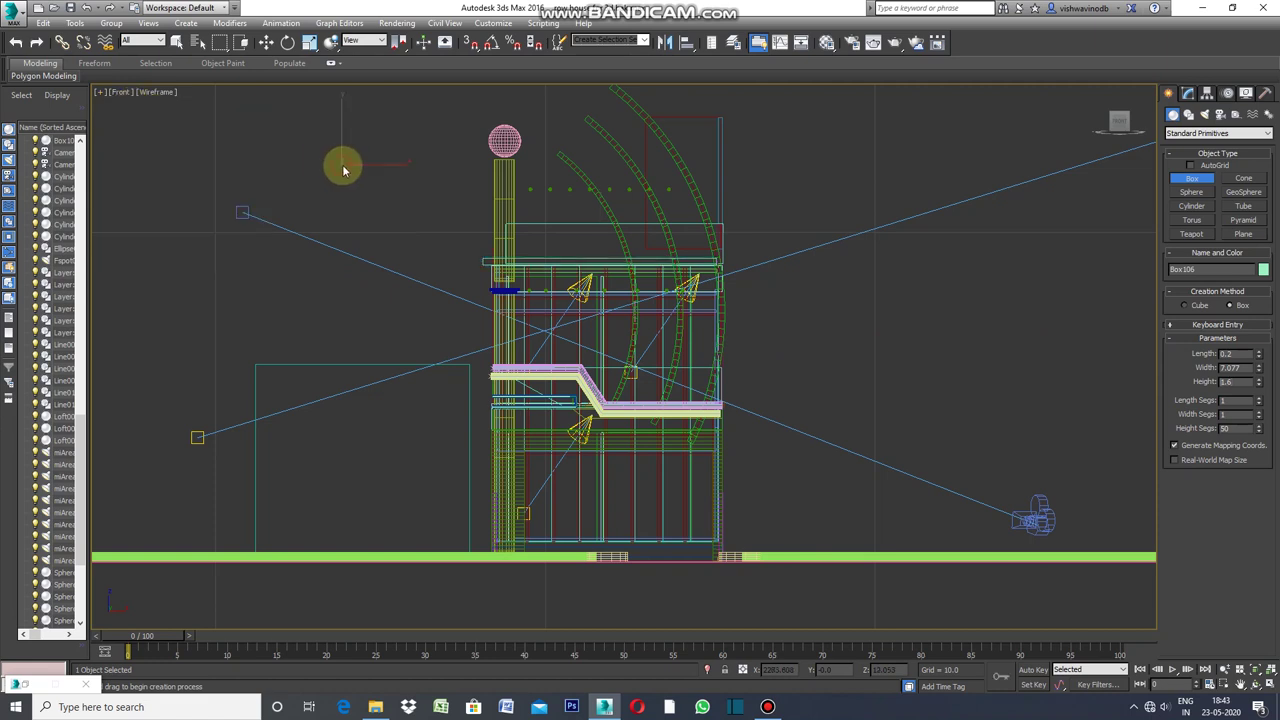
{"action": "left_click", "coordinate": [289, 44]}
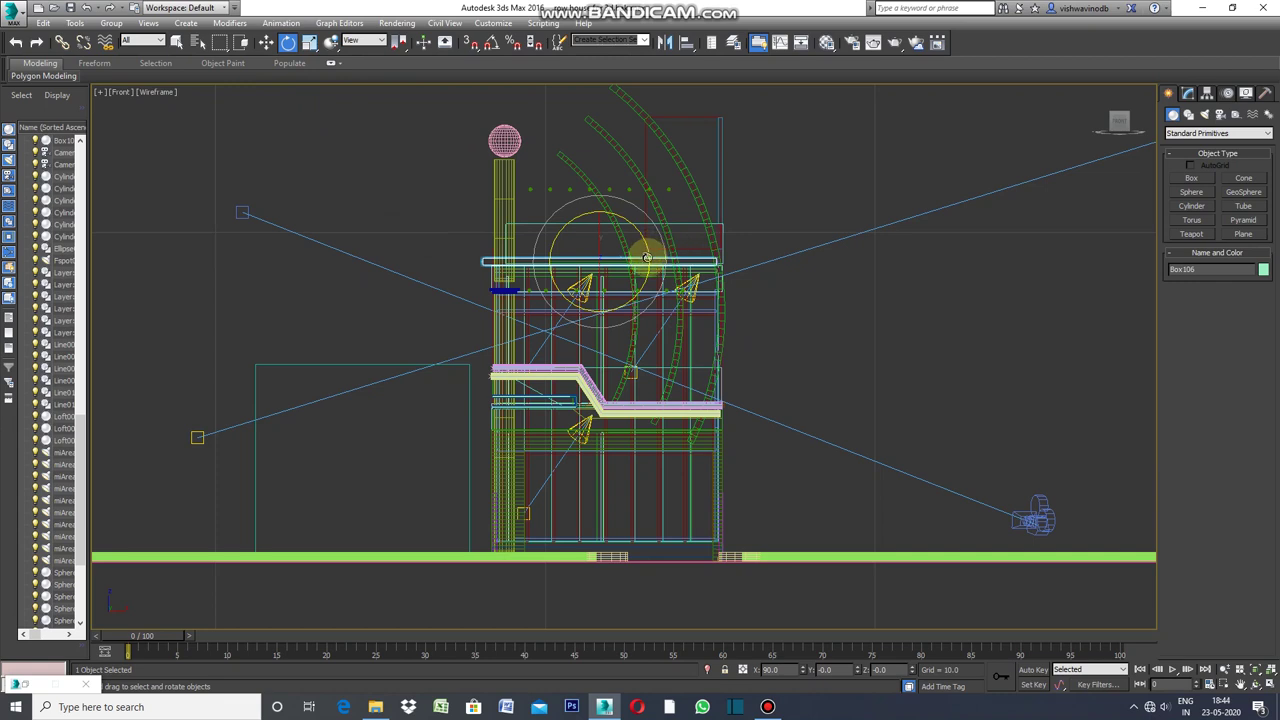
{"action": "left_click_drag", "start_coordinate": [649, 257], "coordinate": [657, 242]}
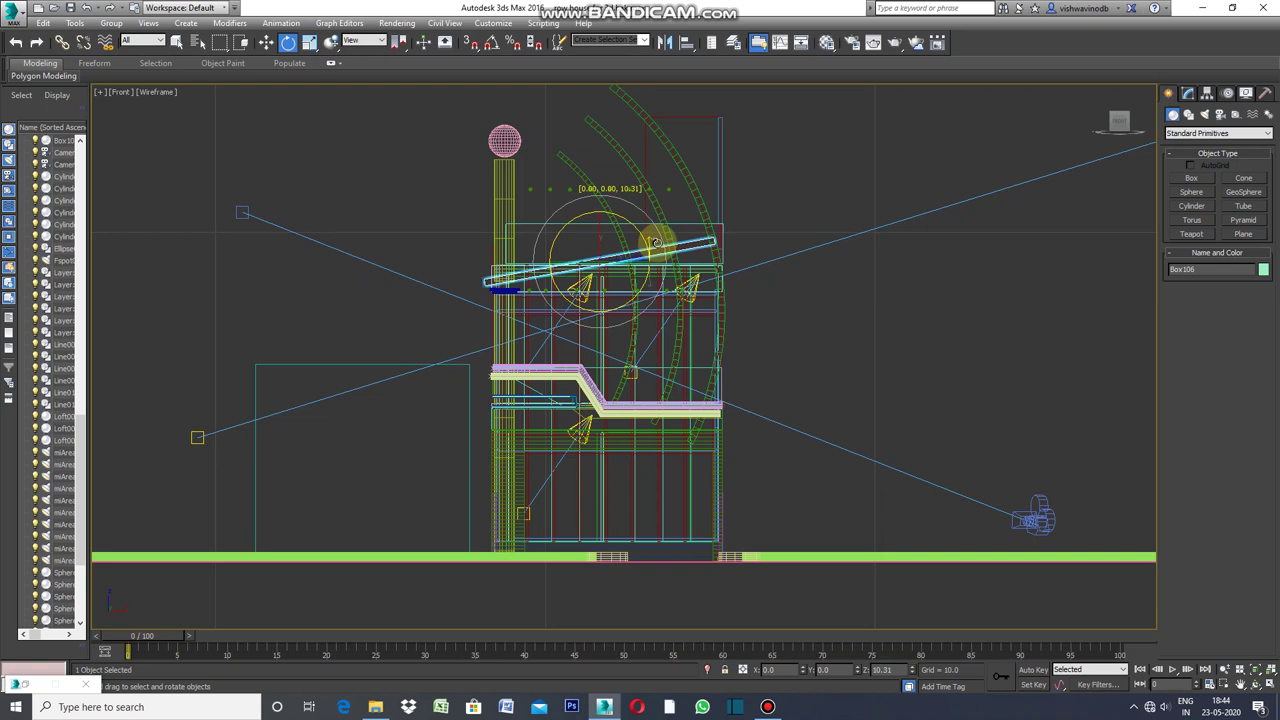
{"action": "left_click_drag", "start_coordinate": [657, 242], "coordinate": [672, 239]}
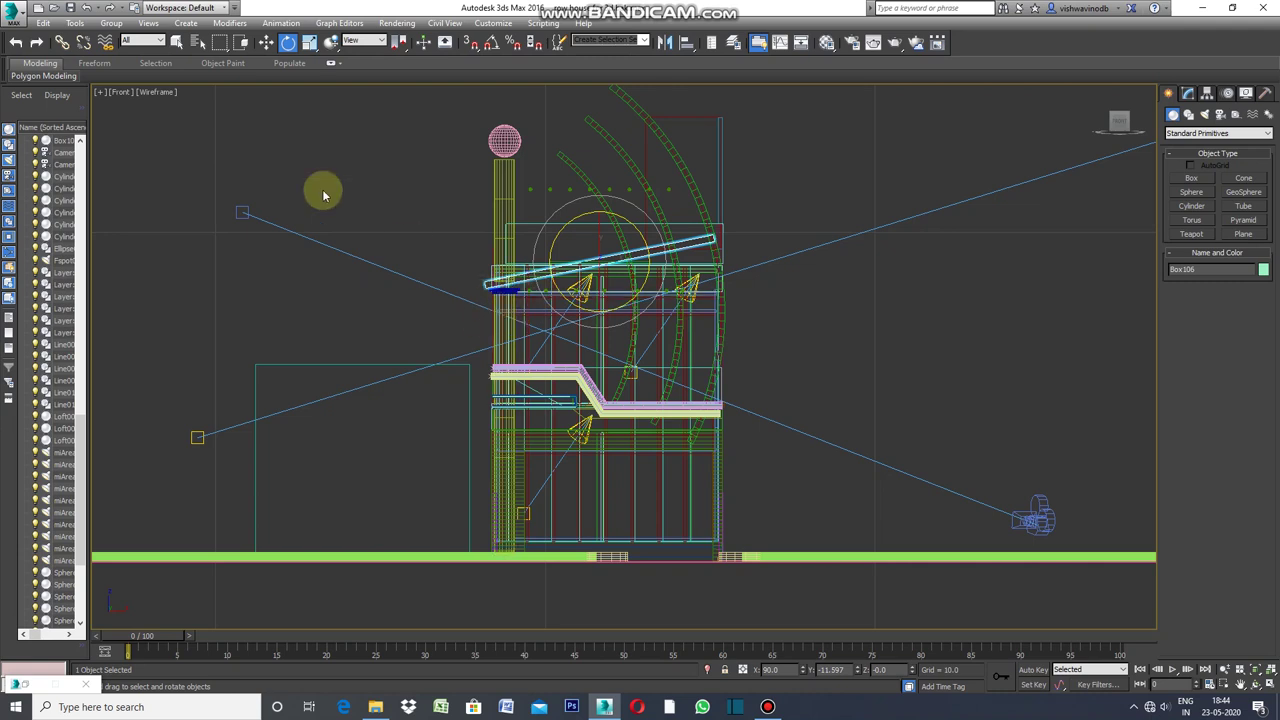
Review the four viewports, select the light in Top, and maximize the Front view.
{"action": "left_click", "coordinate": [104, 93]}
{"action": "left_click", "coordinate": [140, 106]}
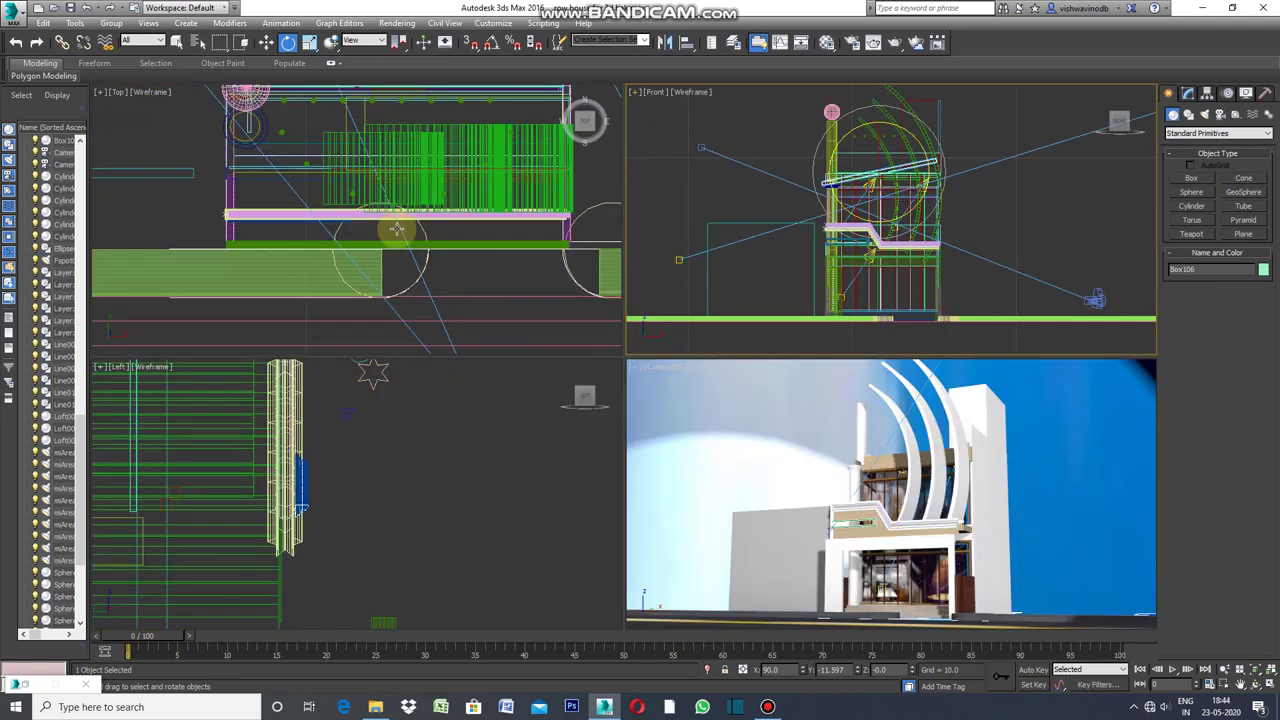
{"action": "scroll", "coordinate": [378, 238], "scroll_direction": "down", "scroll_amount": 3}
{"action": "scroll", "coordinate": [365, 230], "scroll_direction": "down", "scroll_amount": 3}
{"action": "scroll", "coordinate": [355, 225], "scroll_direction": "down", "scroll_amount": 3}
{"action": "scroll", "coordinate": [350, 222], "scroll_direction": "down", "scroll_amount": 3}
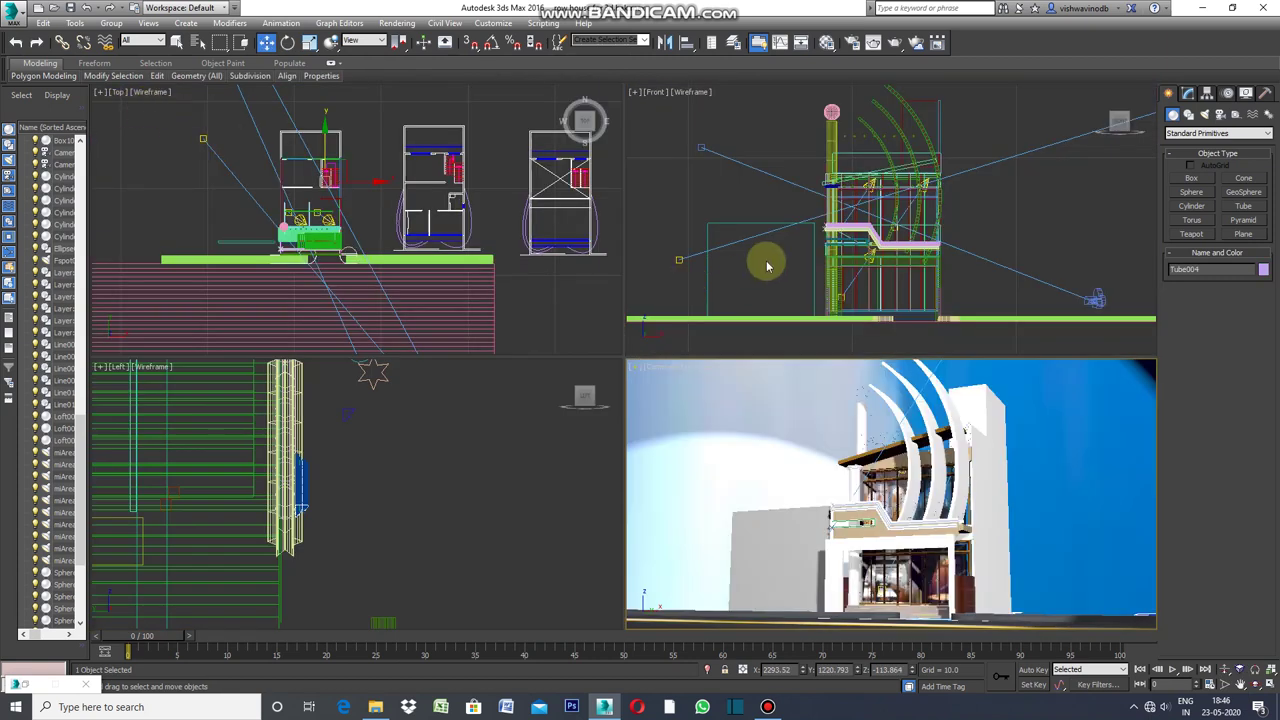
{"action": "left_click", "coordinate": [735, 158]}
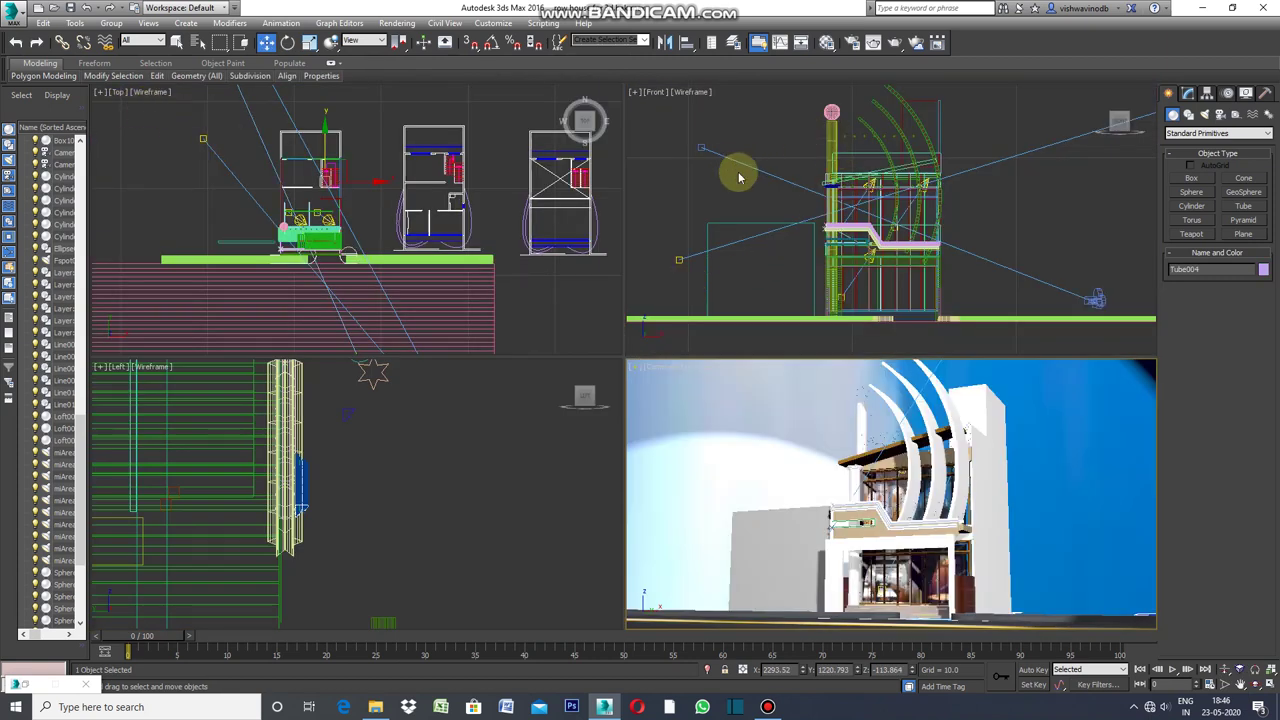
{"action": "left_click", "coordinate": [634, 93]}
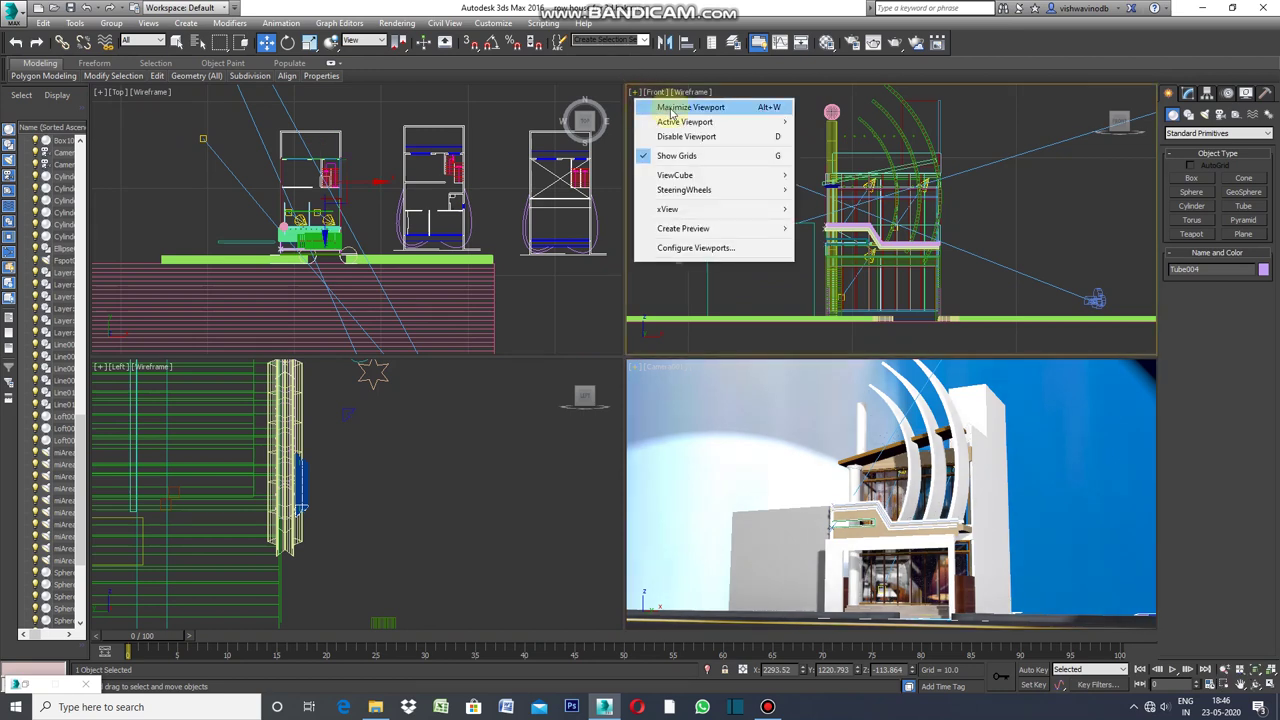
{"action": "left_click", "coordinate": [690, 107]}
{"action": "scroll", "coordinate": [728, 350], "scroll_direction": "down", "scroll_amount": 2}
{"action": "scroll", "coordinate": [606, 297], "scroll_direction": "up", "scroll_amount": 4}
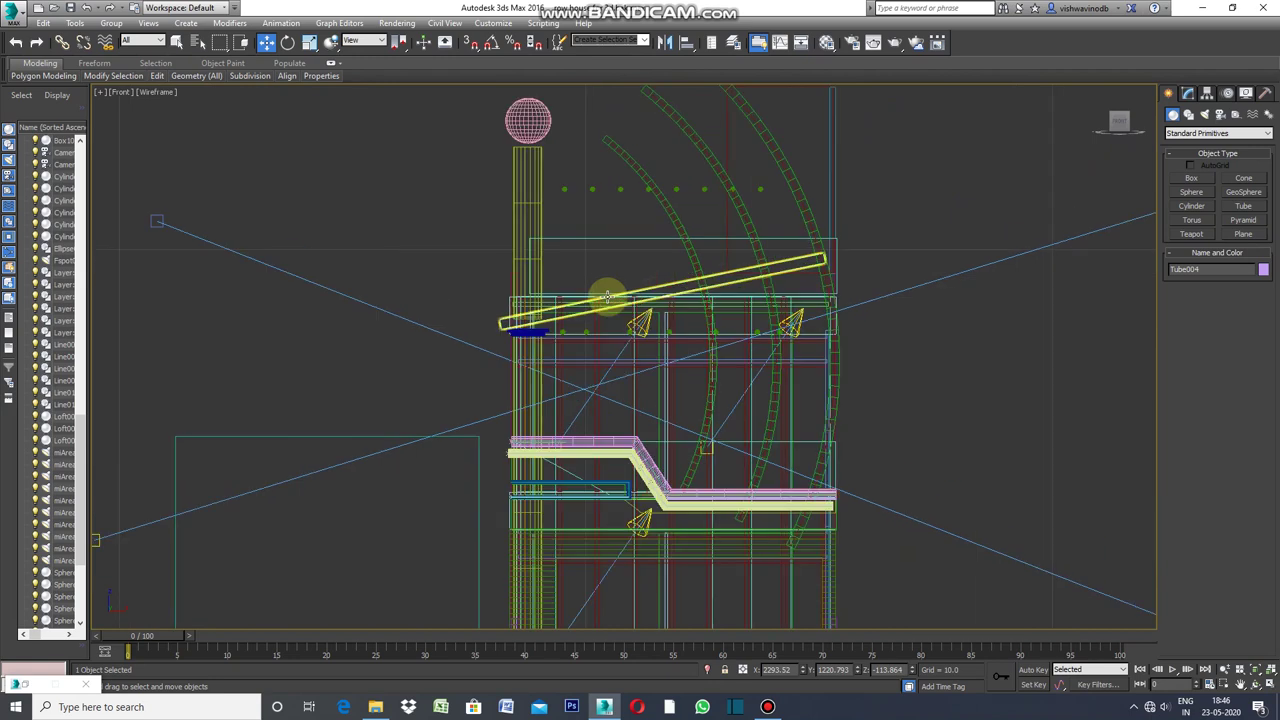
Rotate Box106 steeper, Shift-rotate a copy as Box107, and move the copy higher.
{"action": "left_click", "coordinate": [677, 282]}
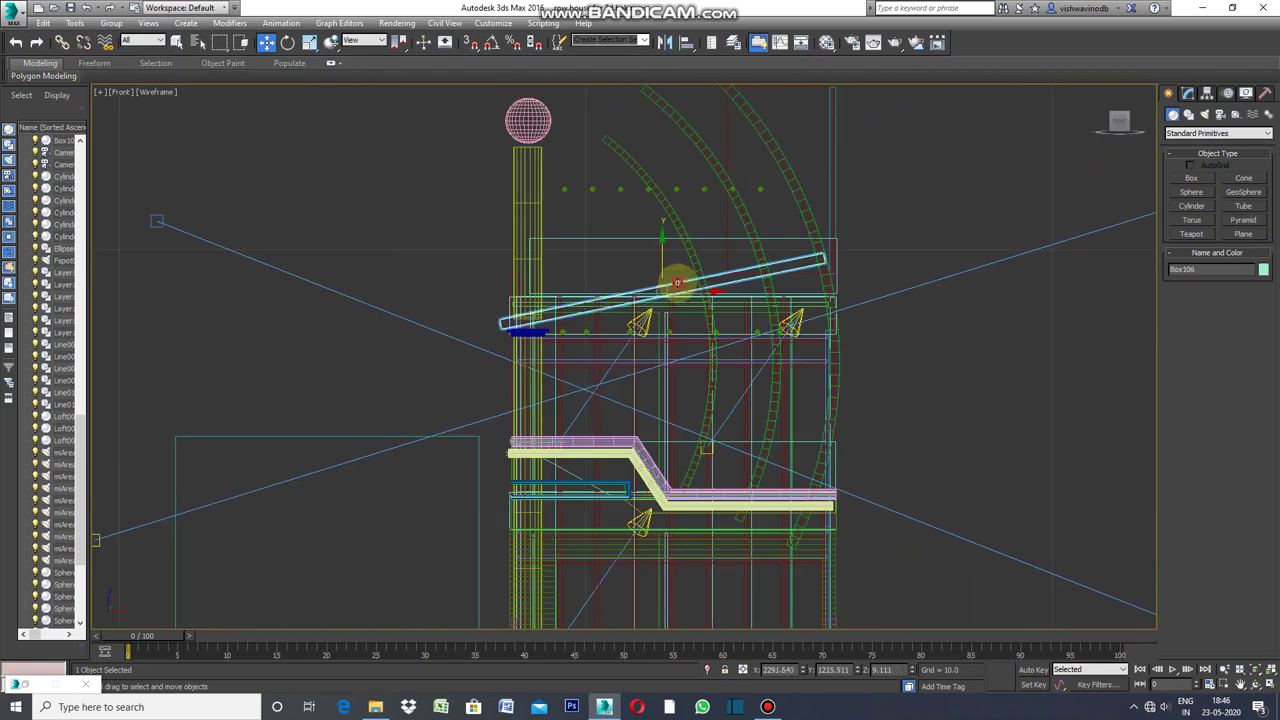
{"action": "left_click", "coordinate": [288, 42]}
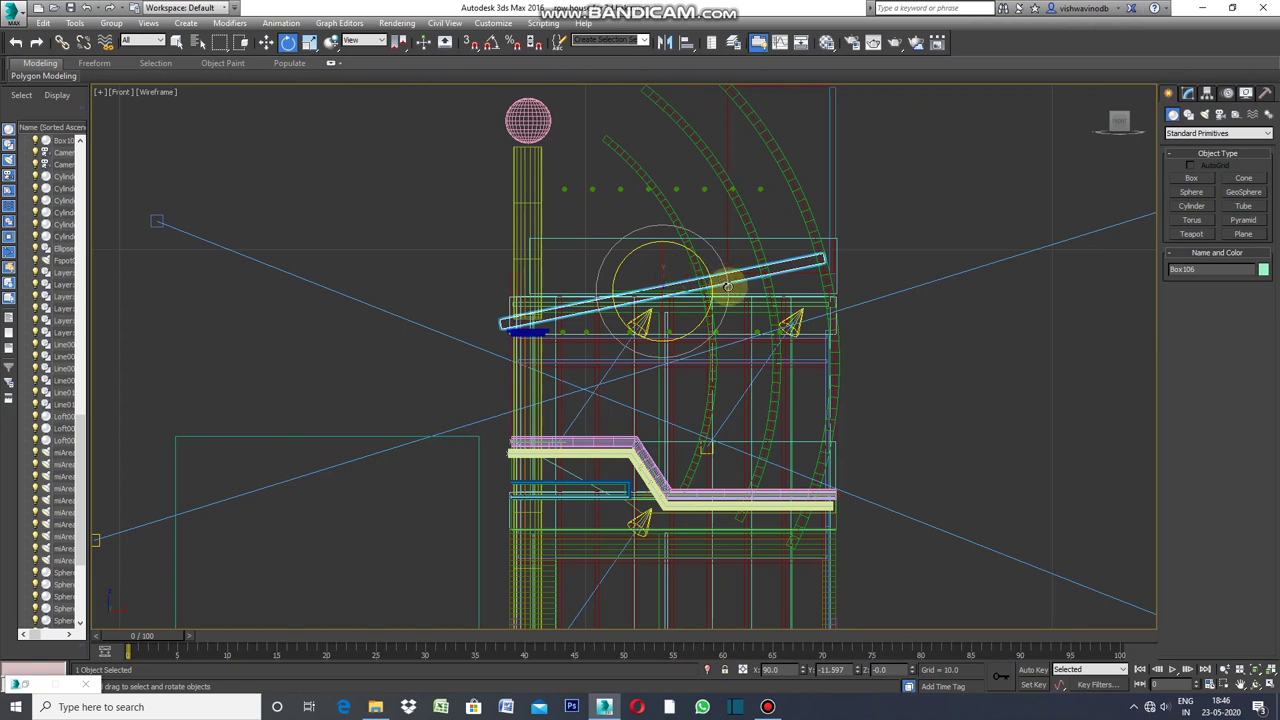
{"action": "left_click_drag", "start_coordinate": [727, 287], "coordinate": [727, 258]}
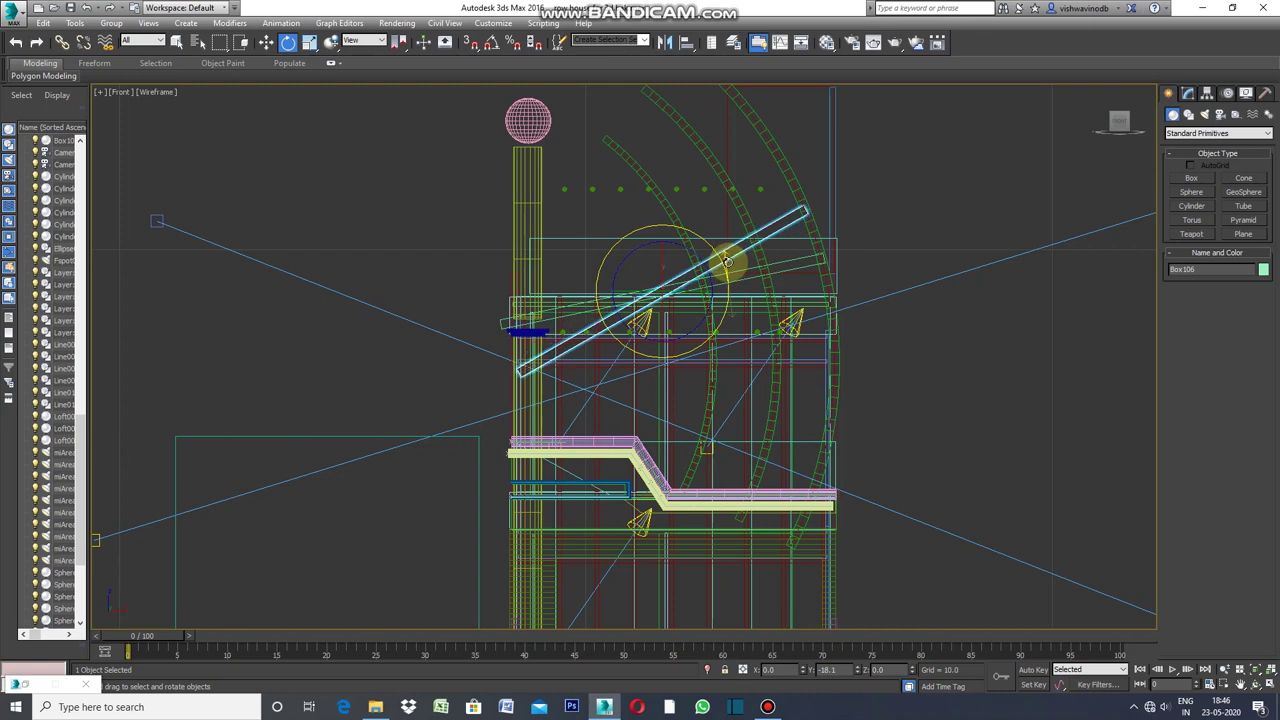
{"action": "left_click_drag", "start_coordinate": [727, 258], "coordinate": [729, 257], "text": "shift"}
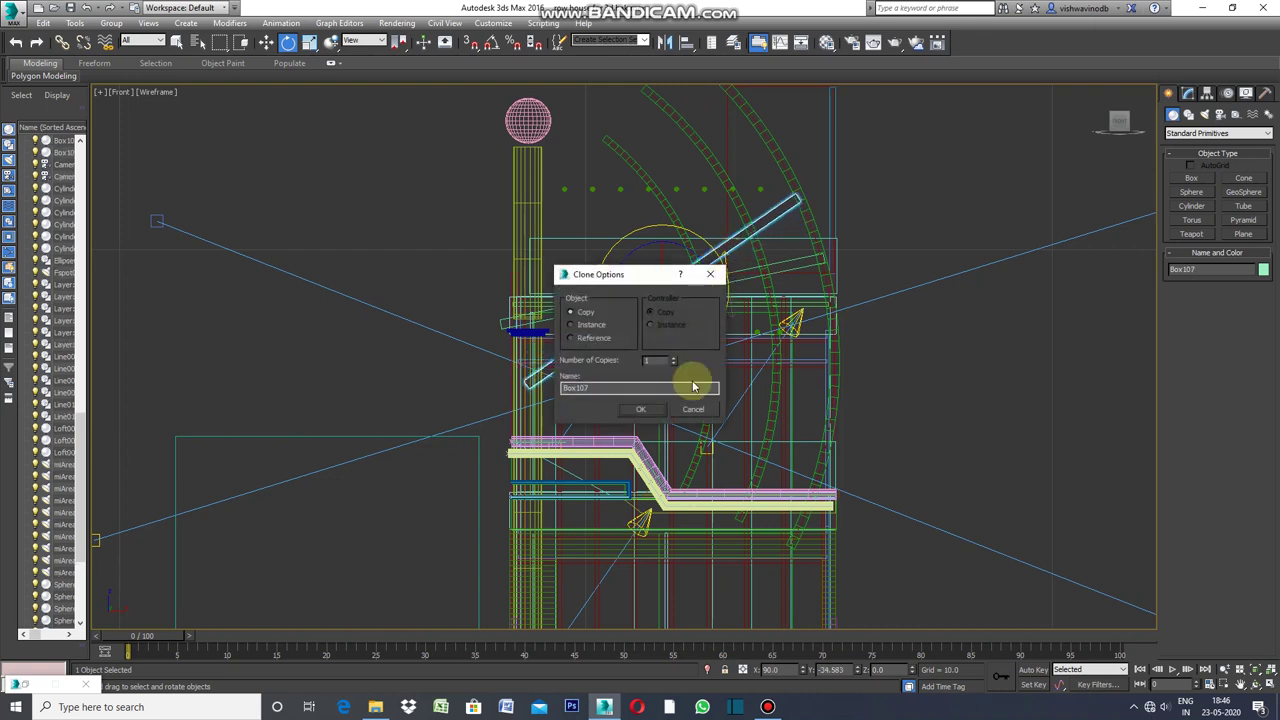
{"action": "left_click", "coordinate": [640, 410]}
{"action": "left_click", "coordinate": [268, 42]}
{"action": "mouse_move", "coordinate": [660, 262]}
{"action": "left_mouse_down"}
{"action": "mouse_move", "coordinate": [657, 201]}
{"action": "mouse_move", "coordinate": [670, 245]}
{"action": "left_mouse_up"}
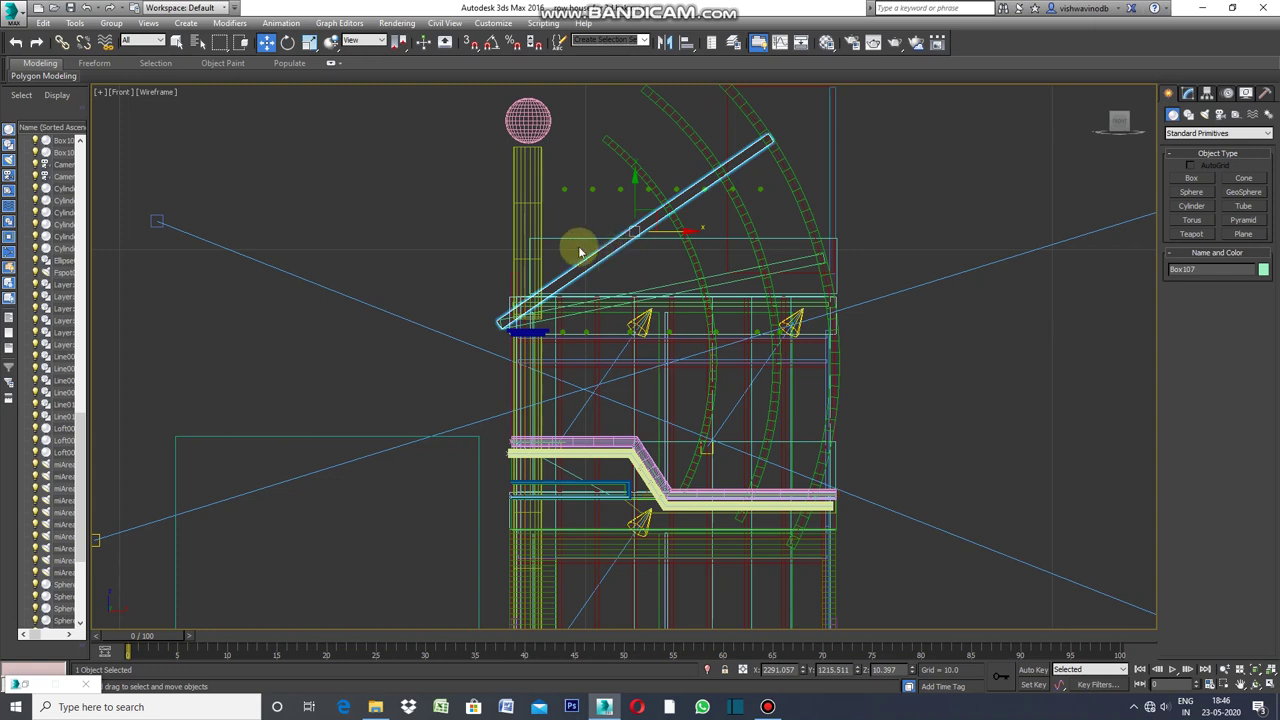
{"action": "left_click", "coordinate": [100, 92]}
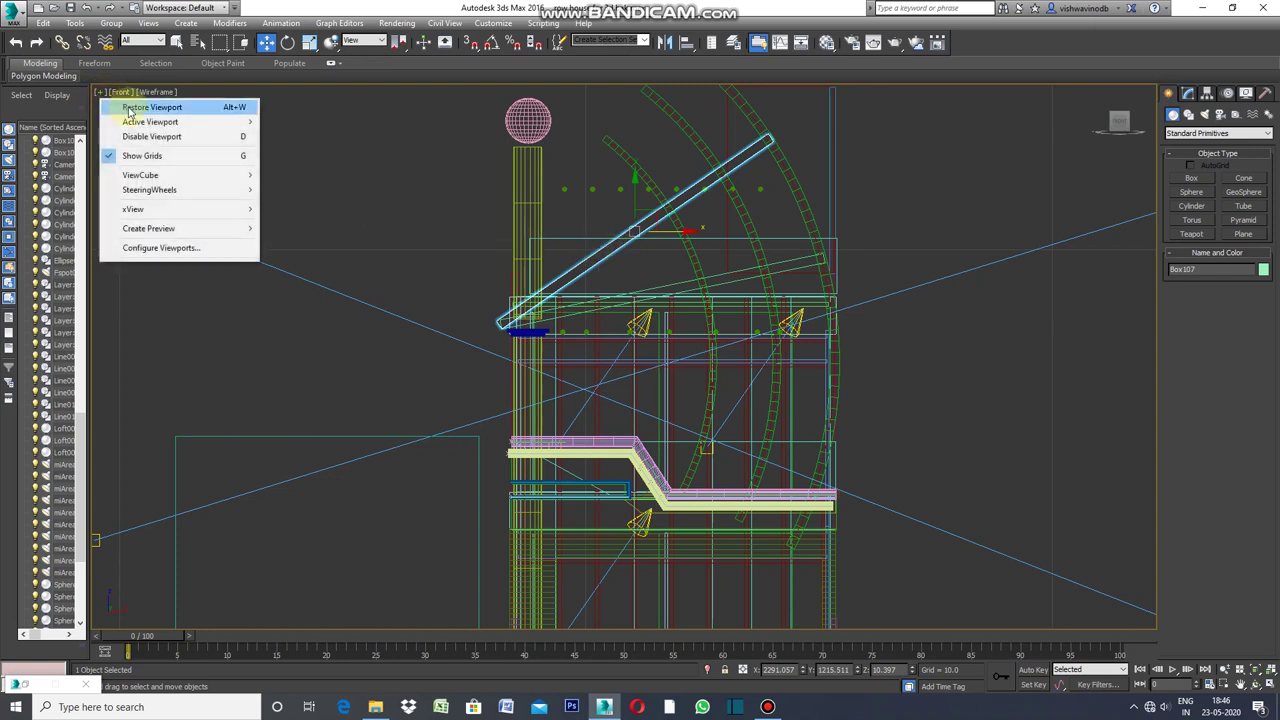
{"action": "left_click", "coordinate": [129, 108]}
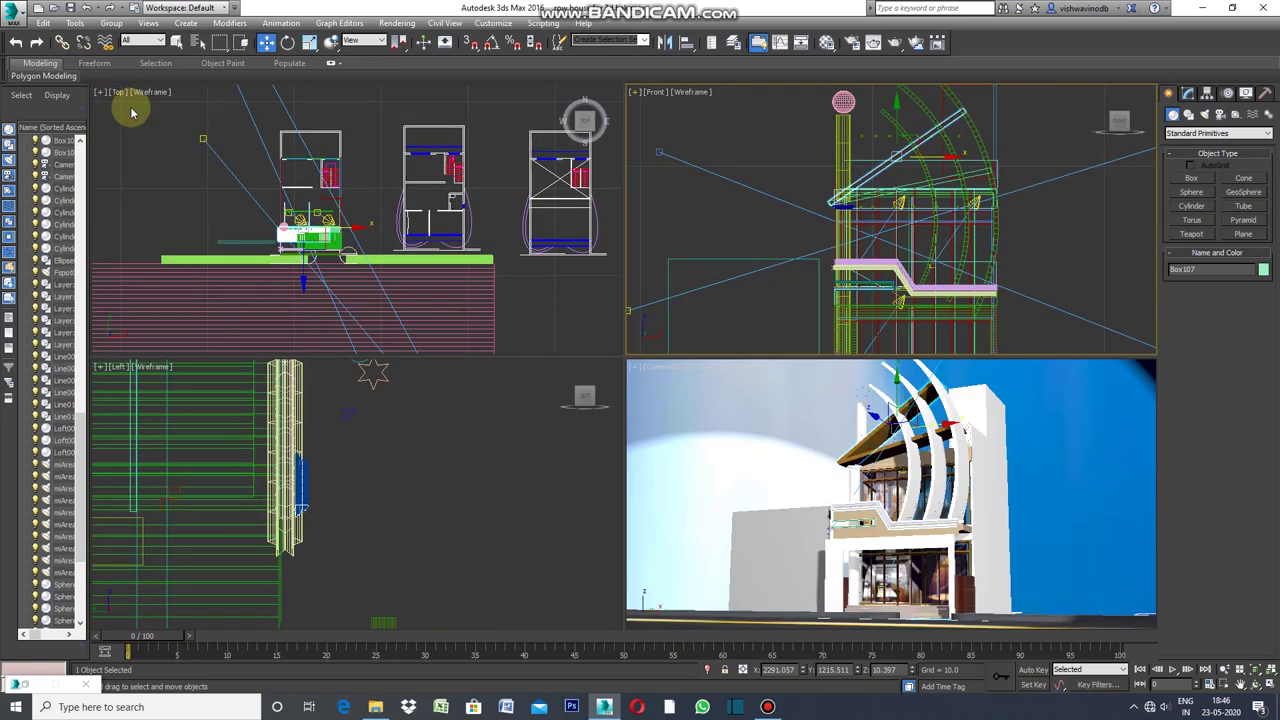
{"action": "left_click", "coordinate": [641, 381]}
{"action": "left_click", "coordinate": [638, 374]}
{"action": "left_click", "coordinate": [667, 383]}
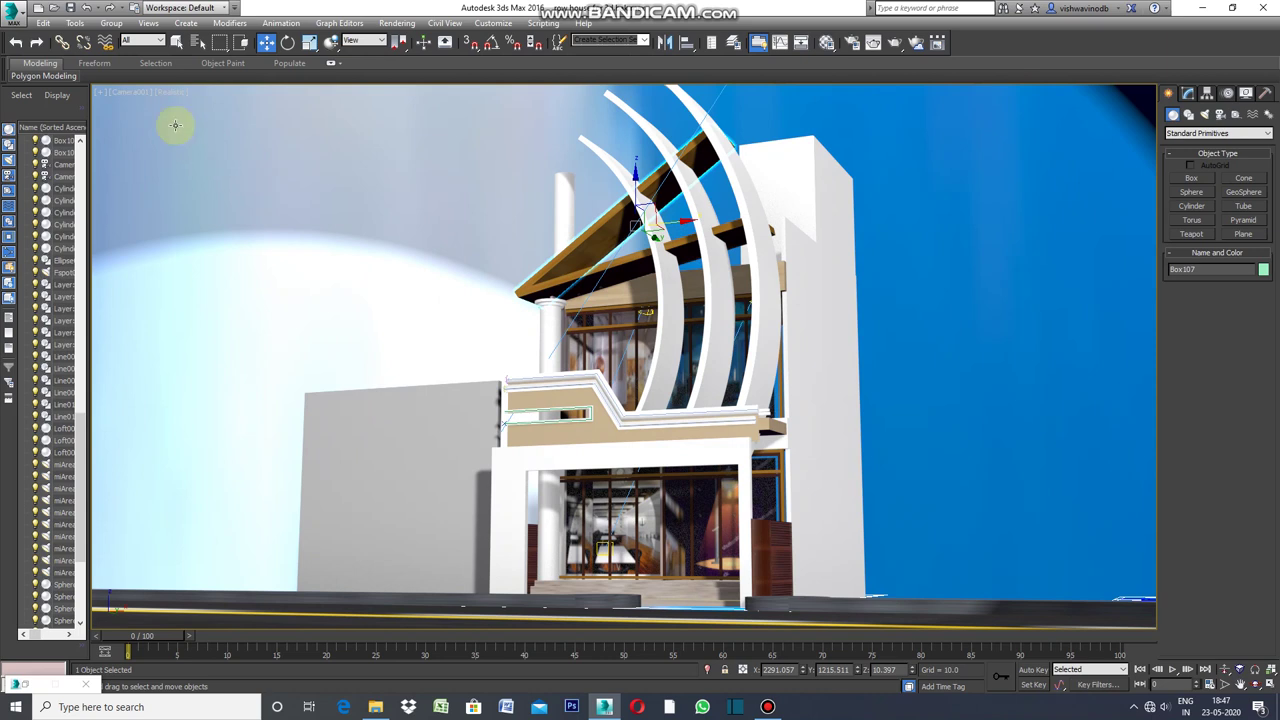
{"action": "left_click", "coordinate": [101, 98]}
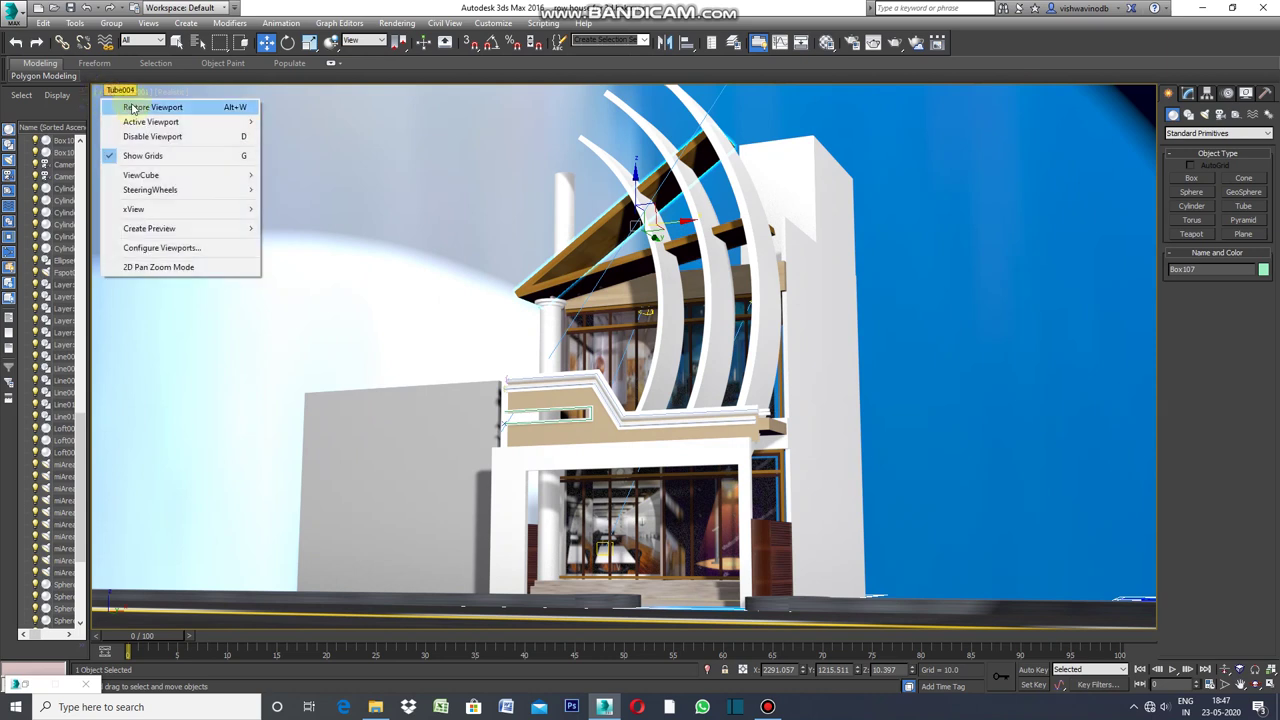
{"action": "left_click", "coordinate": [130, 104]}
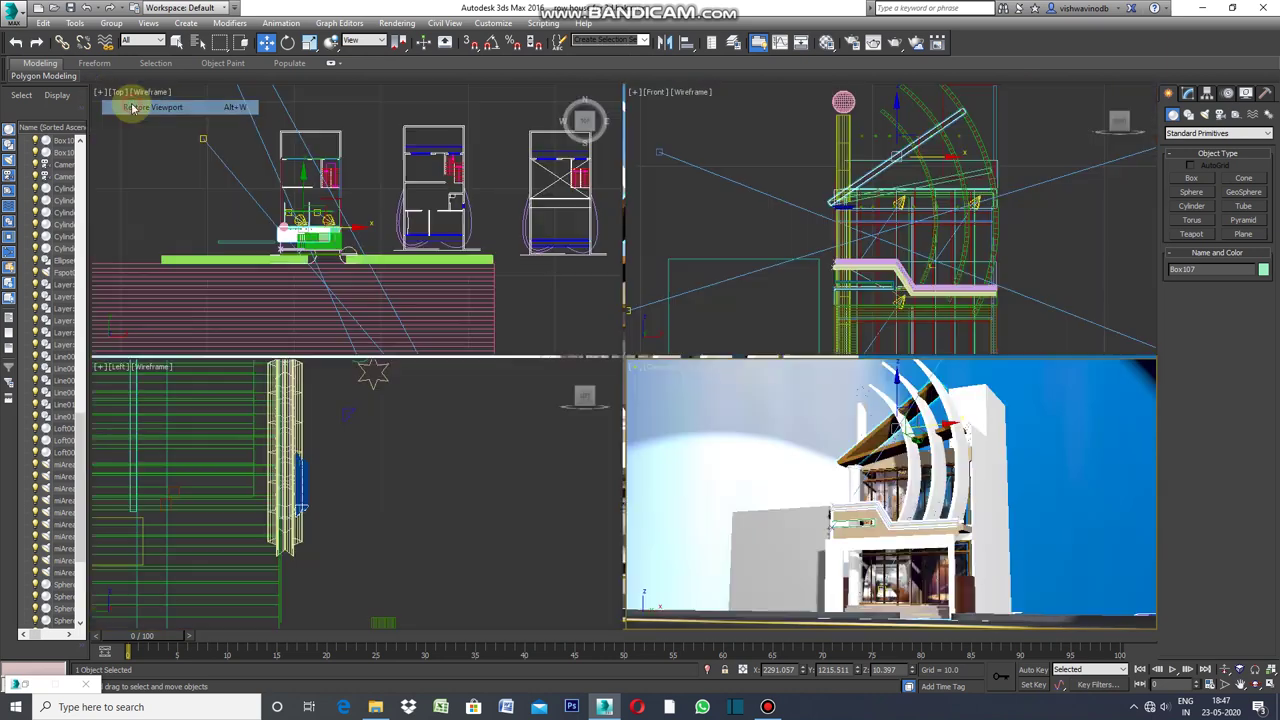
{"action": "right_click", "coordinate": [637, 99]}
{"action": "left_click", "coordinate": [633, 92]}
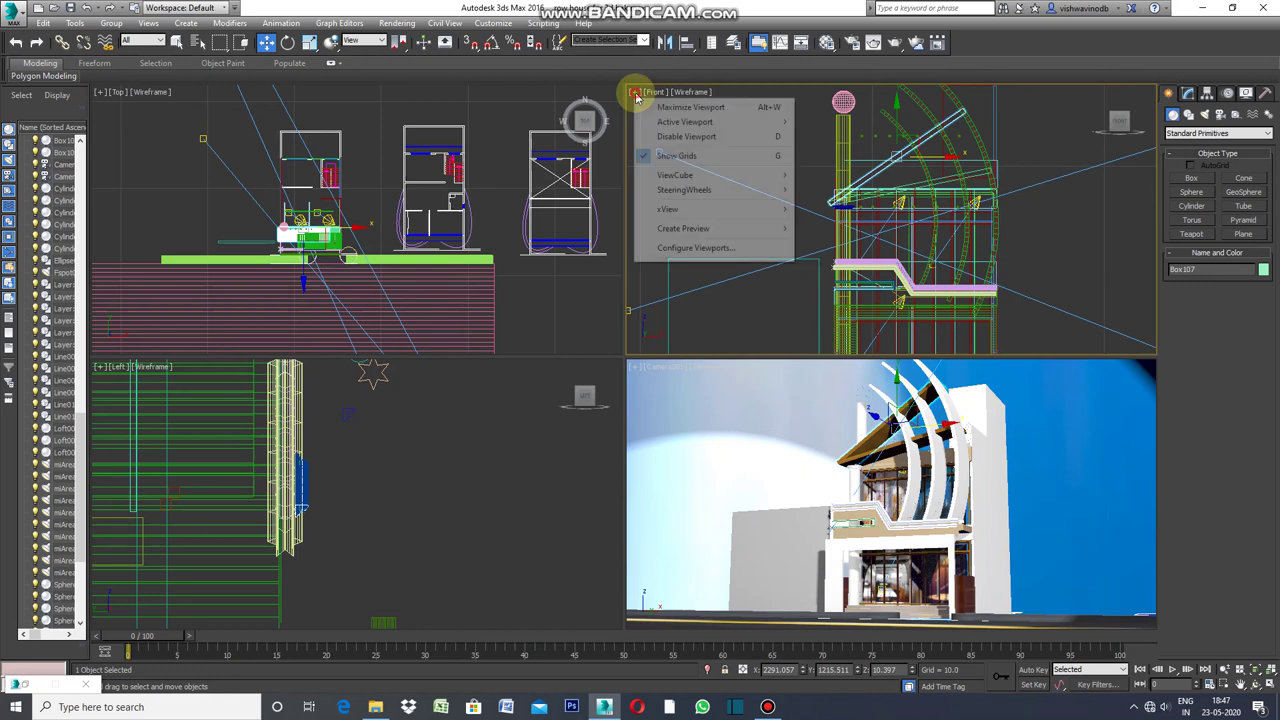
{"action": "left_click", "coordinate": [668, 107]}
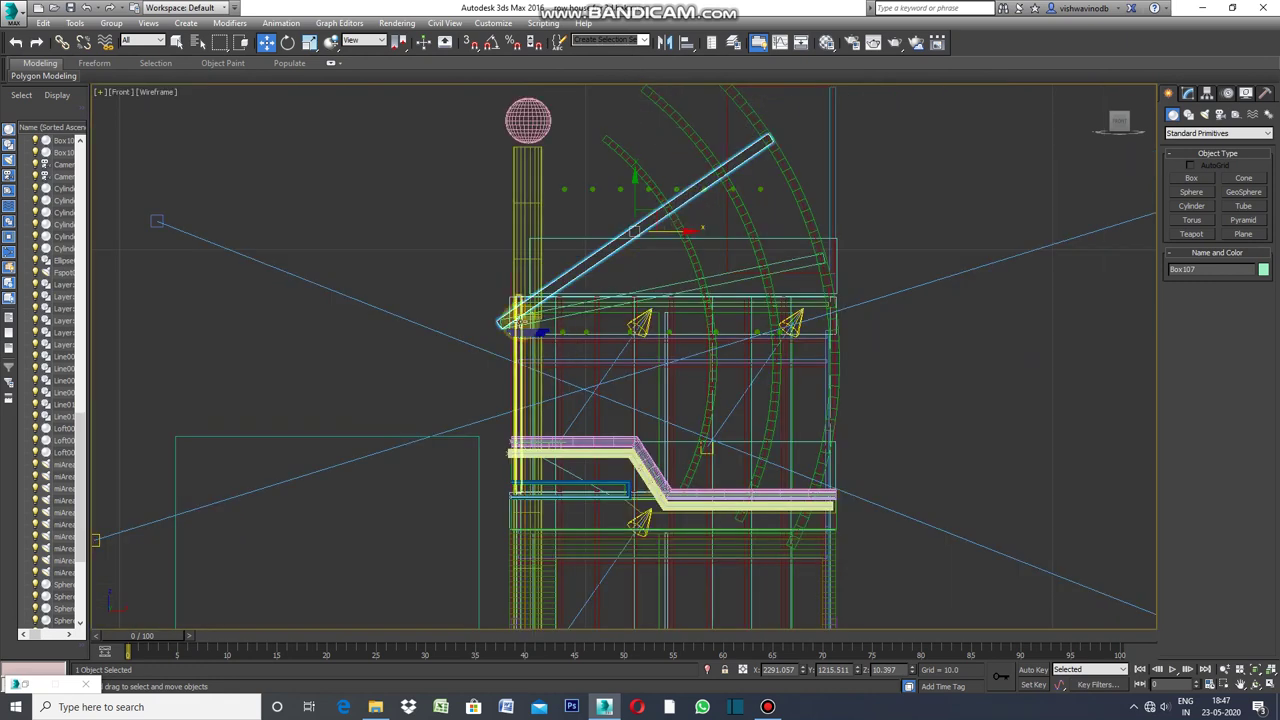
Draw a thin tube ring where the slanted beam meets the column, then view through the camera.
{"action": "scroll", "coordinate": [557, 345], "scroll_direction": "up", "scroll_amount": 3}
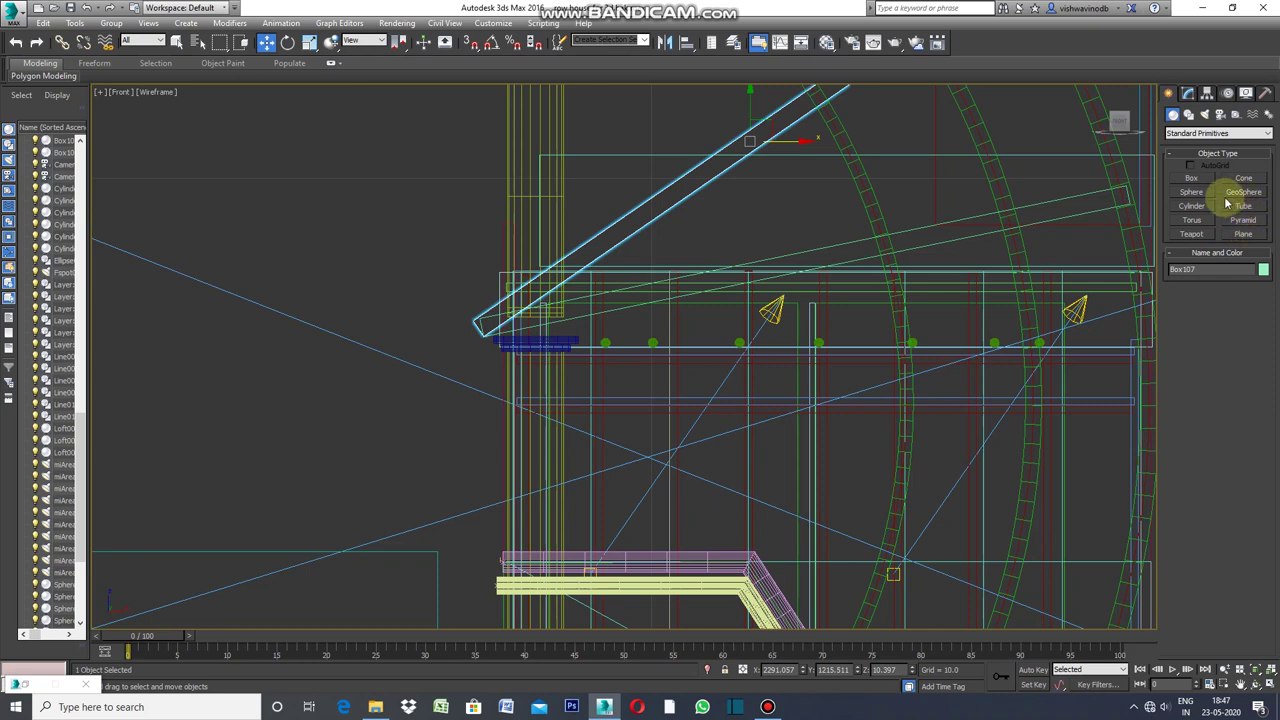
{"action": "left_click", "coordinate": [1246, 210]}
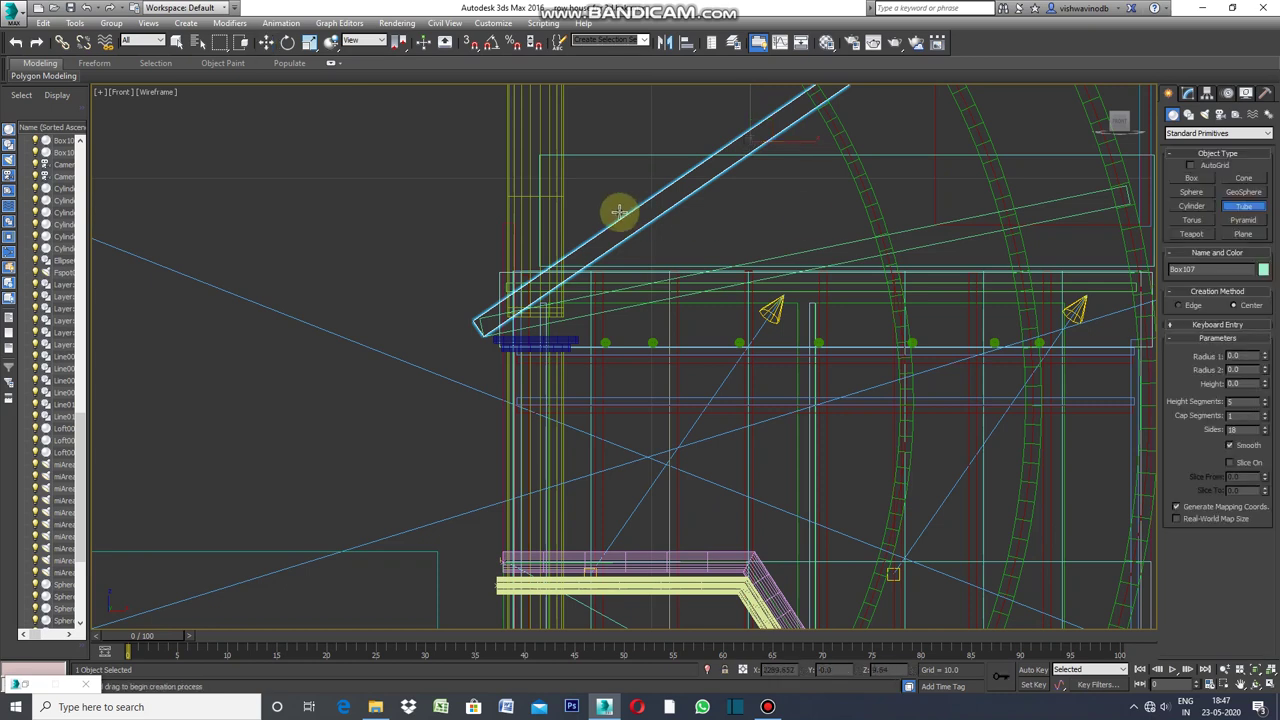
{"action": "scroll", "coordinate": [618, 212], "scroll_direction": "down", "scroll_amount": 3}
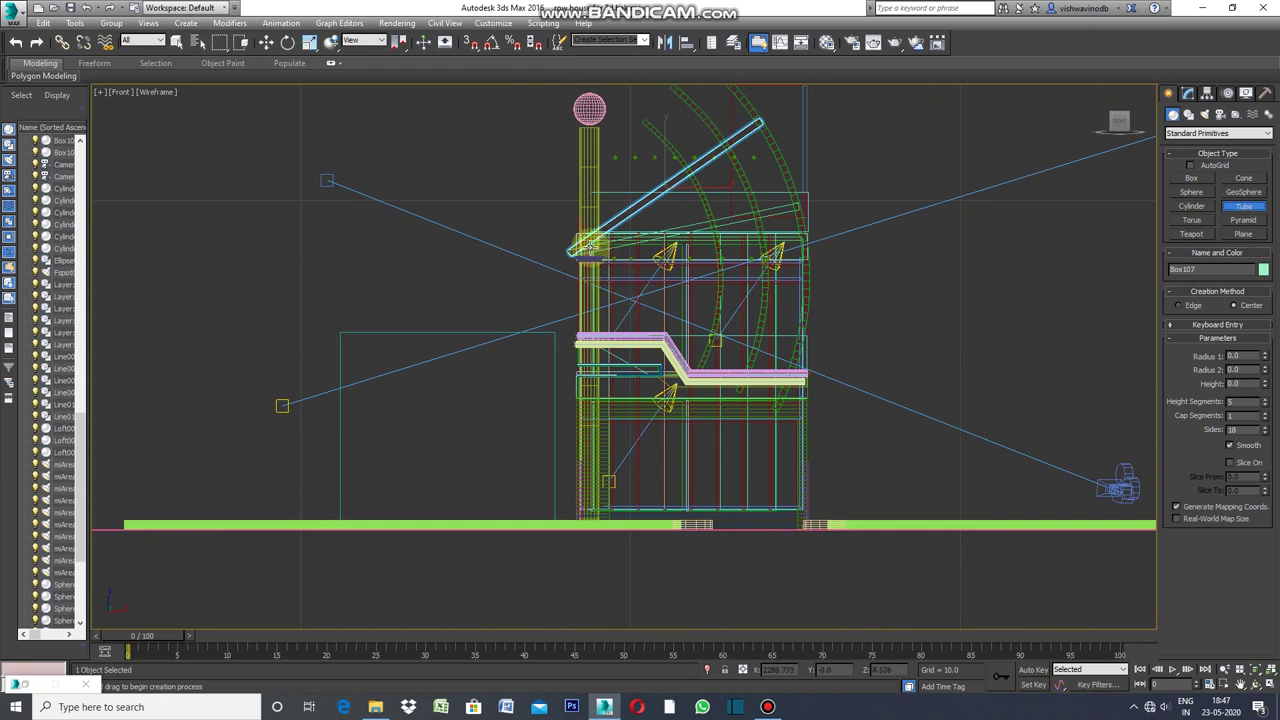
{"action": "mouse_move", "coordinate": [590, 245]}
{"action": "left_mouse_down"}
{"action": "mouse_move", "coordinate": [612, 248]}
{"action": "mouse_move", "coordinate": [572, 265]}
{"action": "left_mouse_up"}
{"action": "left_click", "coordinate": [588, 262]}
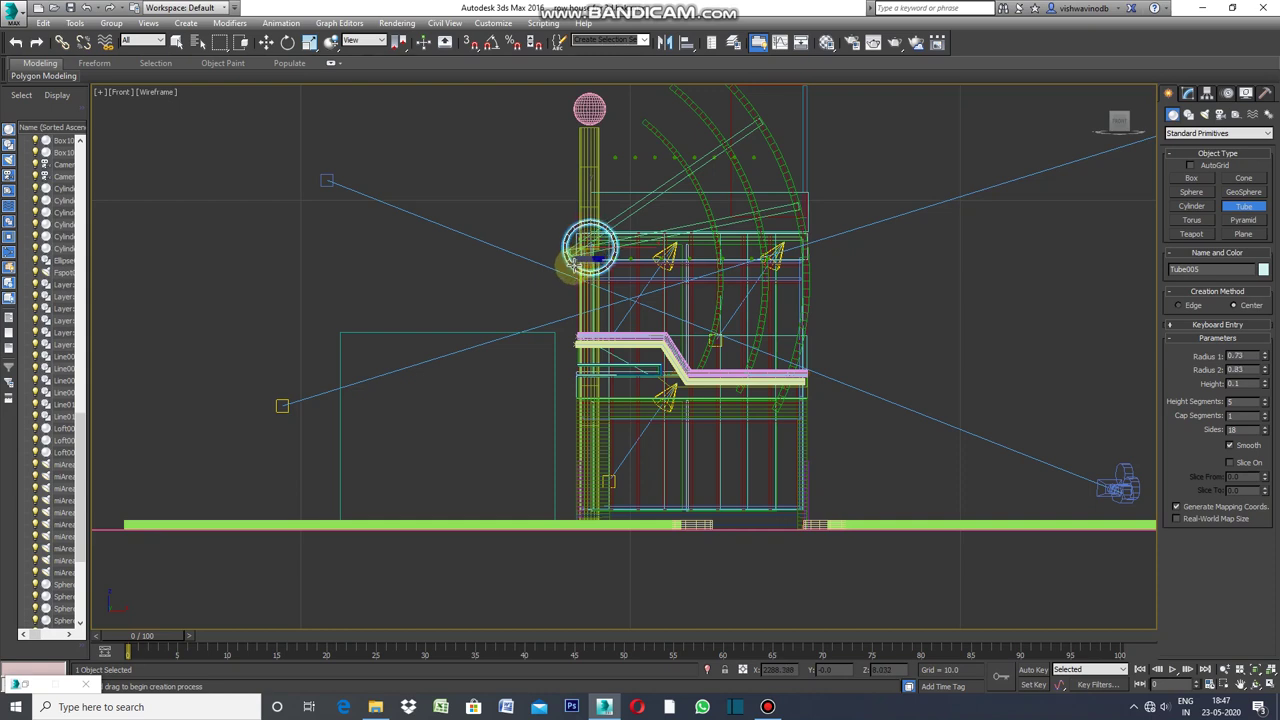
{"action": "right_click", "coordinate": [575, 262]}
{"action": "key", "text": "c"}
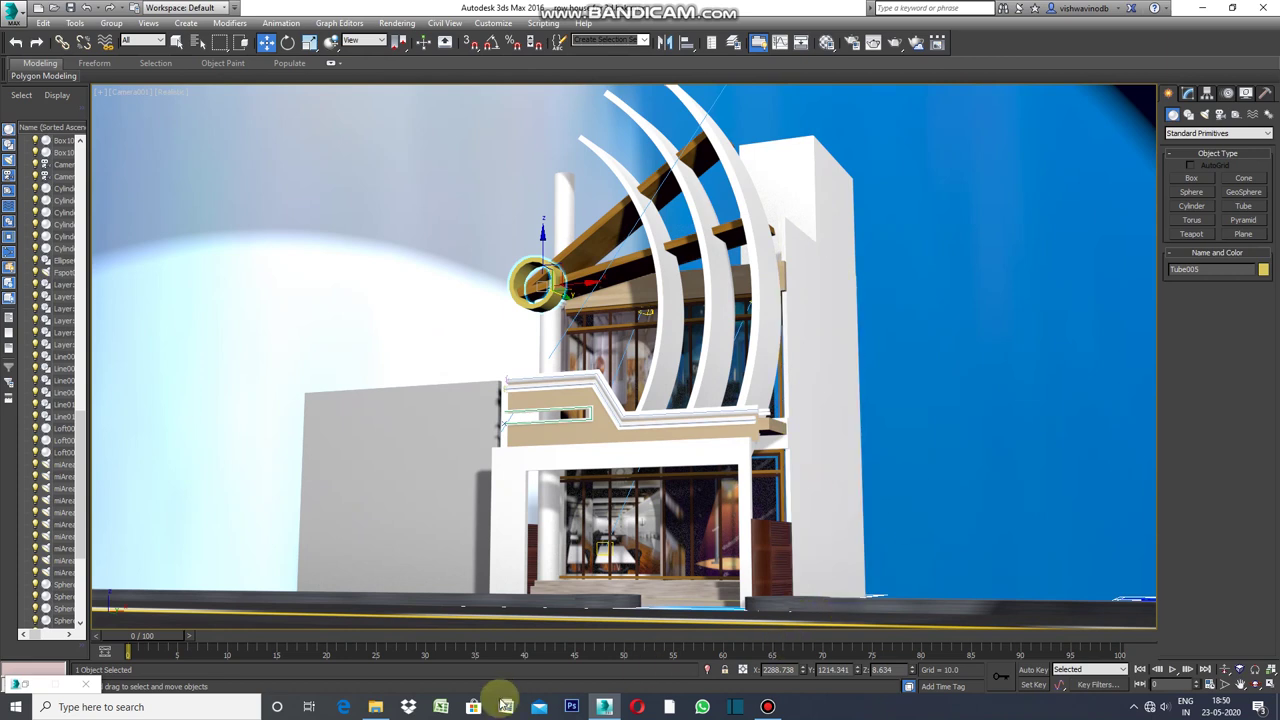
{"action": "key", "text": "m"}
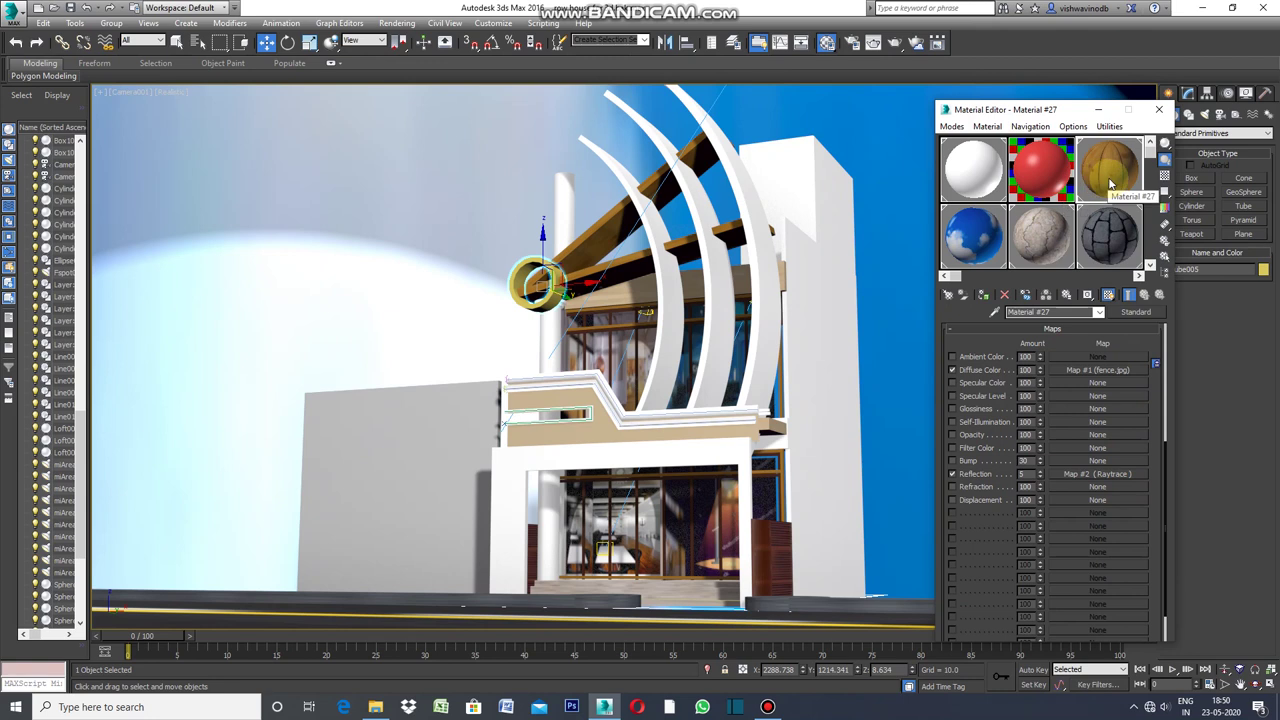
Assign the white 01 - Default material to the tube ring and close the Material Editor.
{"action": "left_click", "coordinate": [975, 187]}
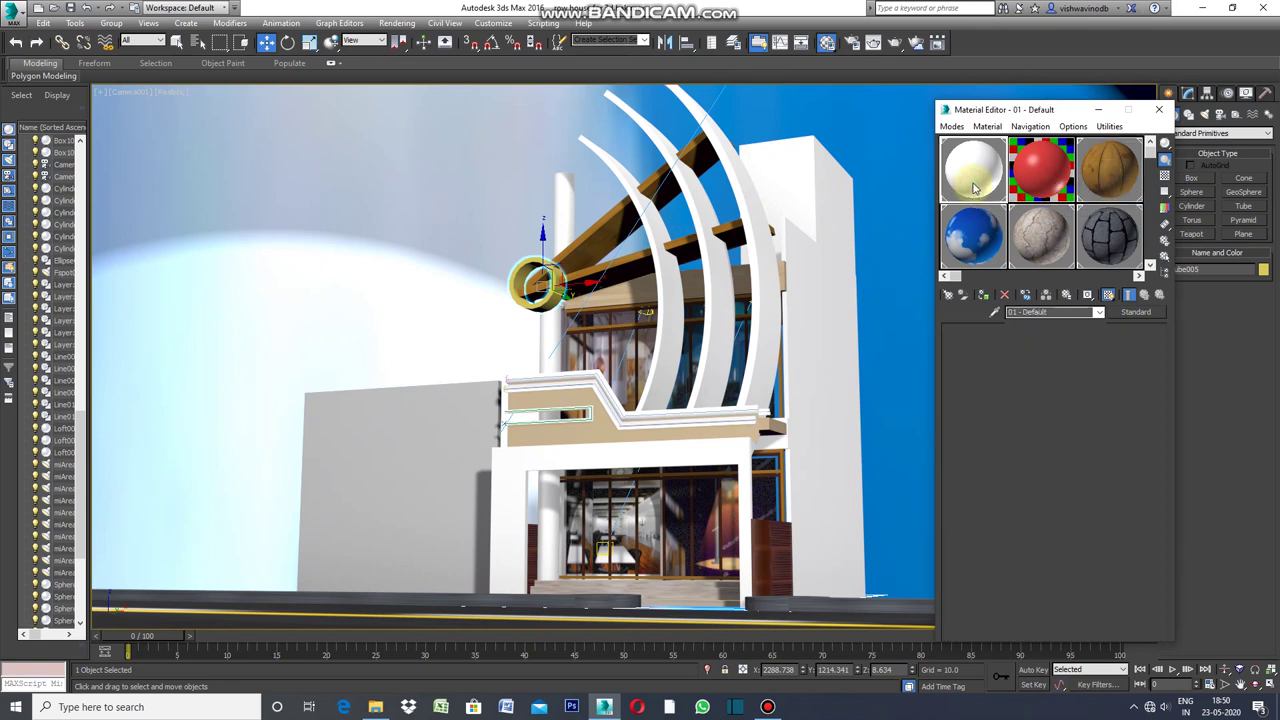
{"action": "left_click", "coordinate": [985, 296]}
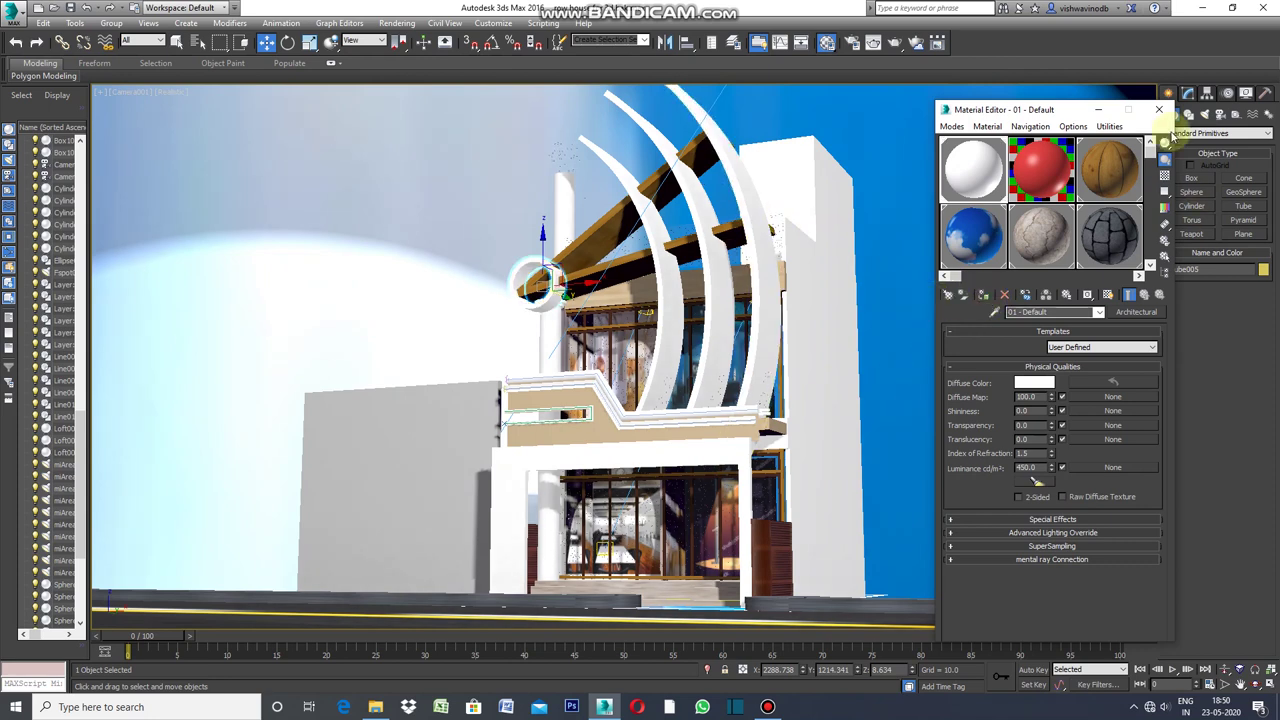
{"action": "left_click", "coordinate": [1099, 110]}
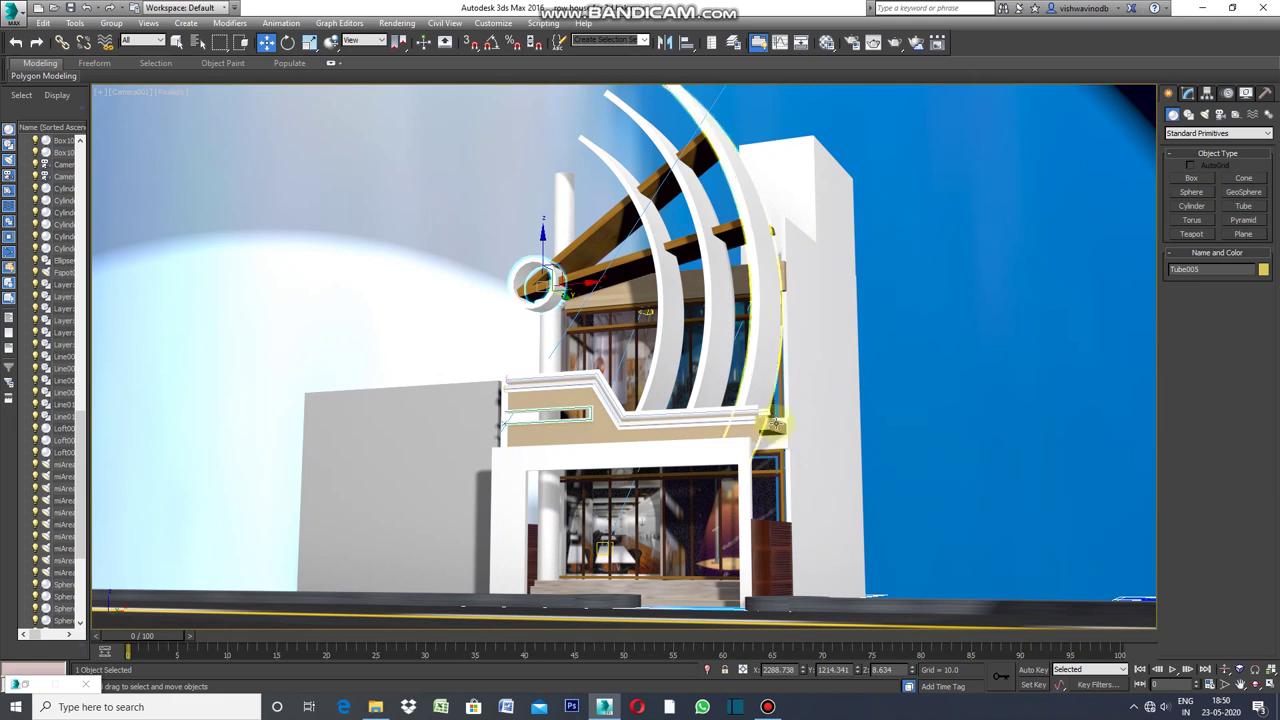
{"action": "left_click", "coordinate": [752, 367]}
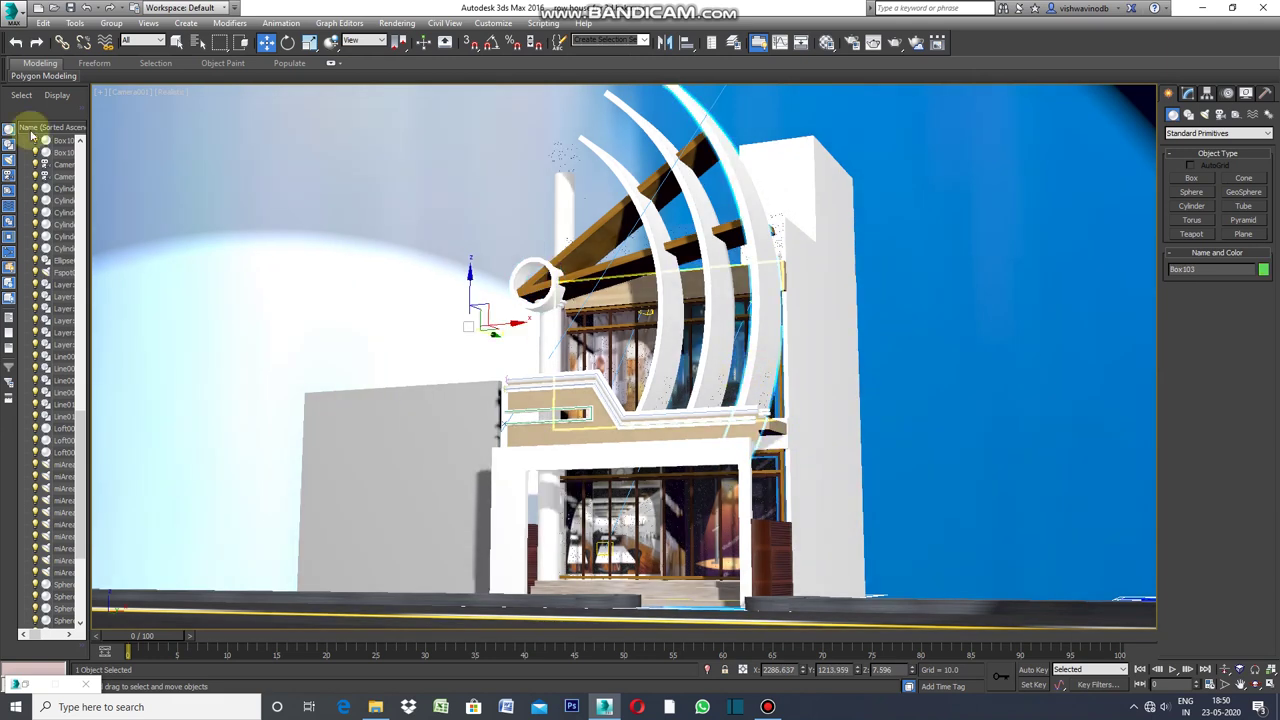
In the maximized Front view, set Box108's base Box height to 1.5, then 2.0.
{"action": "left_click", "coordinate": [99, 93]}
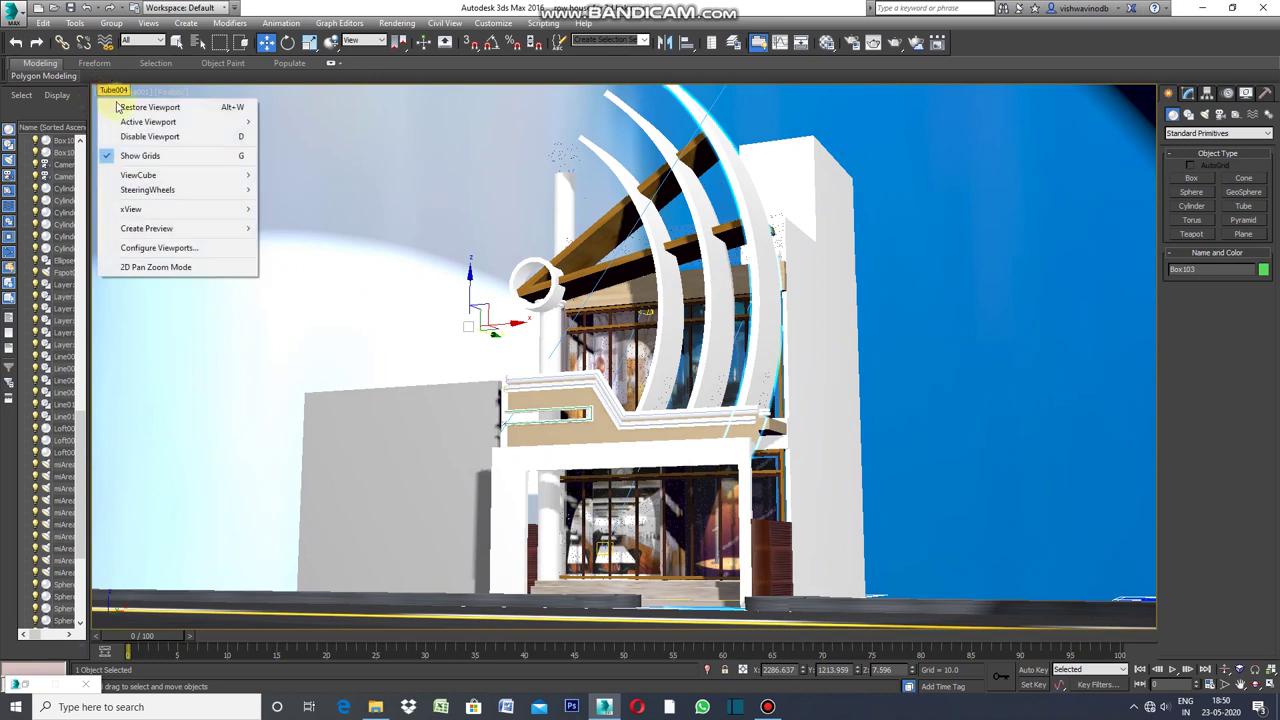
{"action": "left_click", "coordinate": [135, 106]}
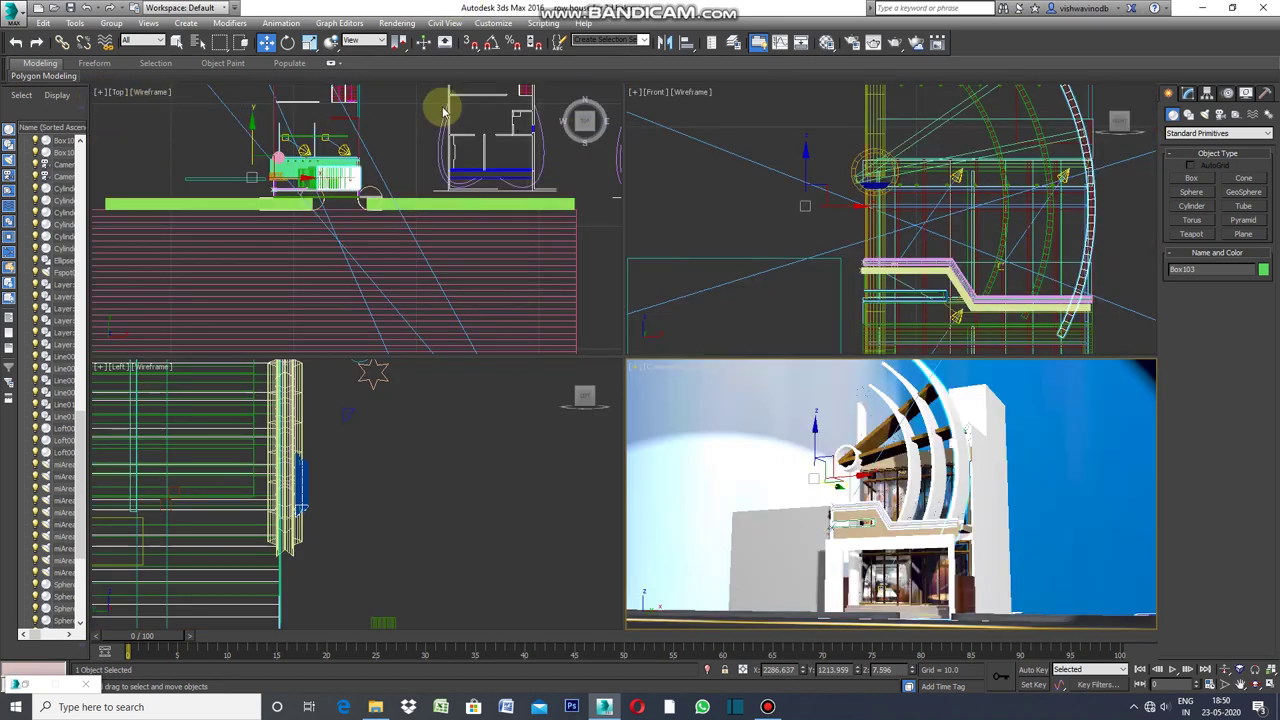
{"action": "left_click", "coordinate": [638, 98]}
{"action": "left_click", "coordinate": [633, 92]}
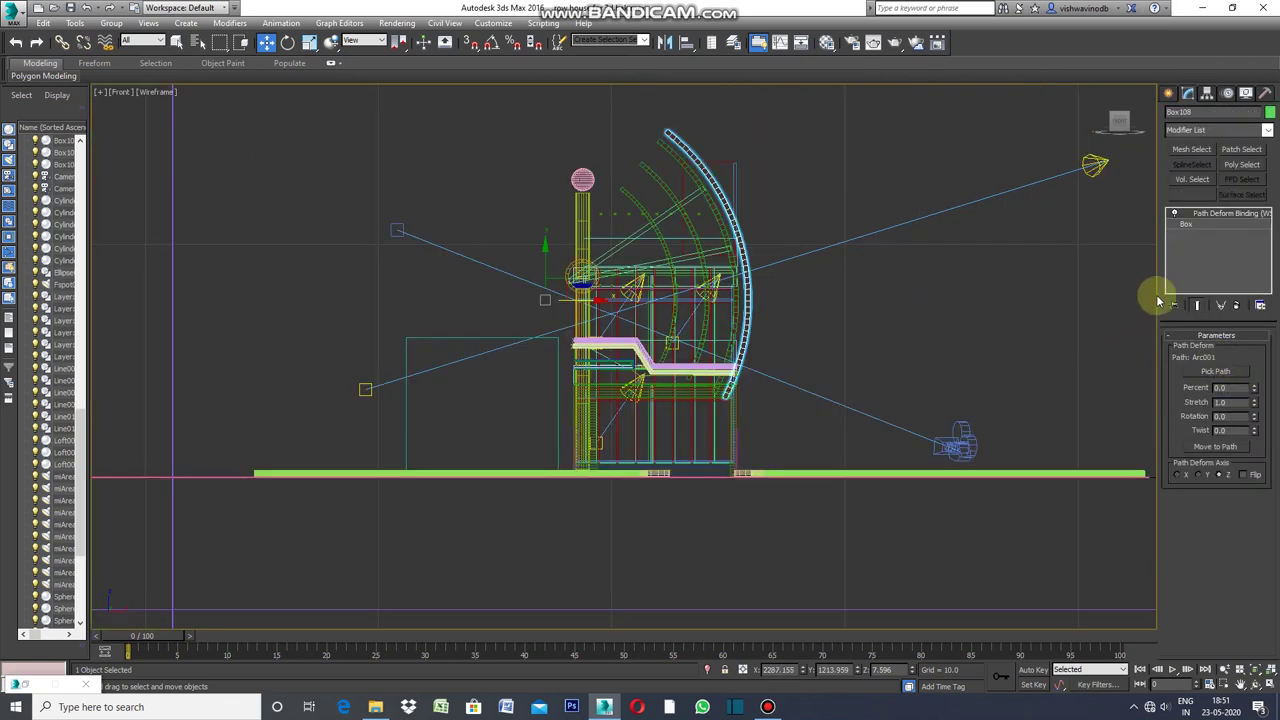
{"action": "left_click", "coordinate": [1187, 226]}
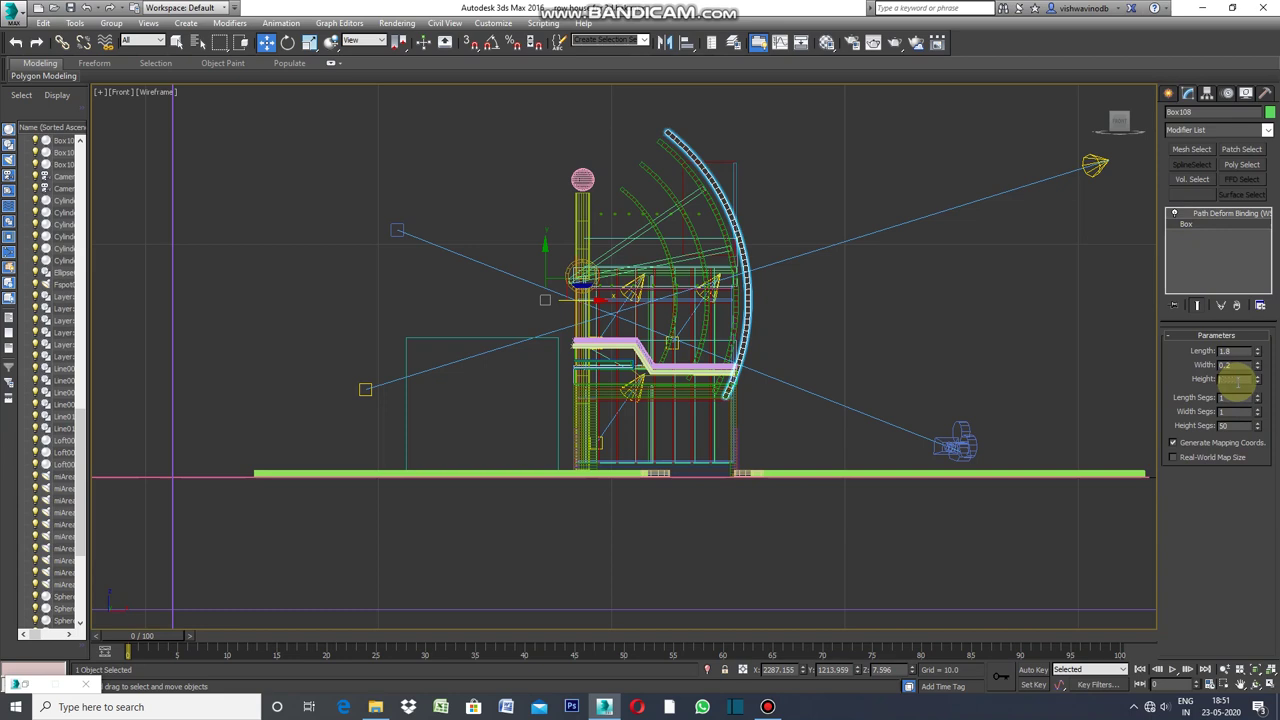
{"action": "type", "text": "1.5"}
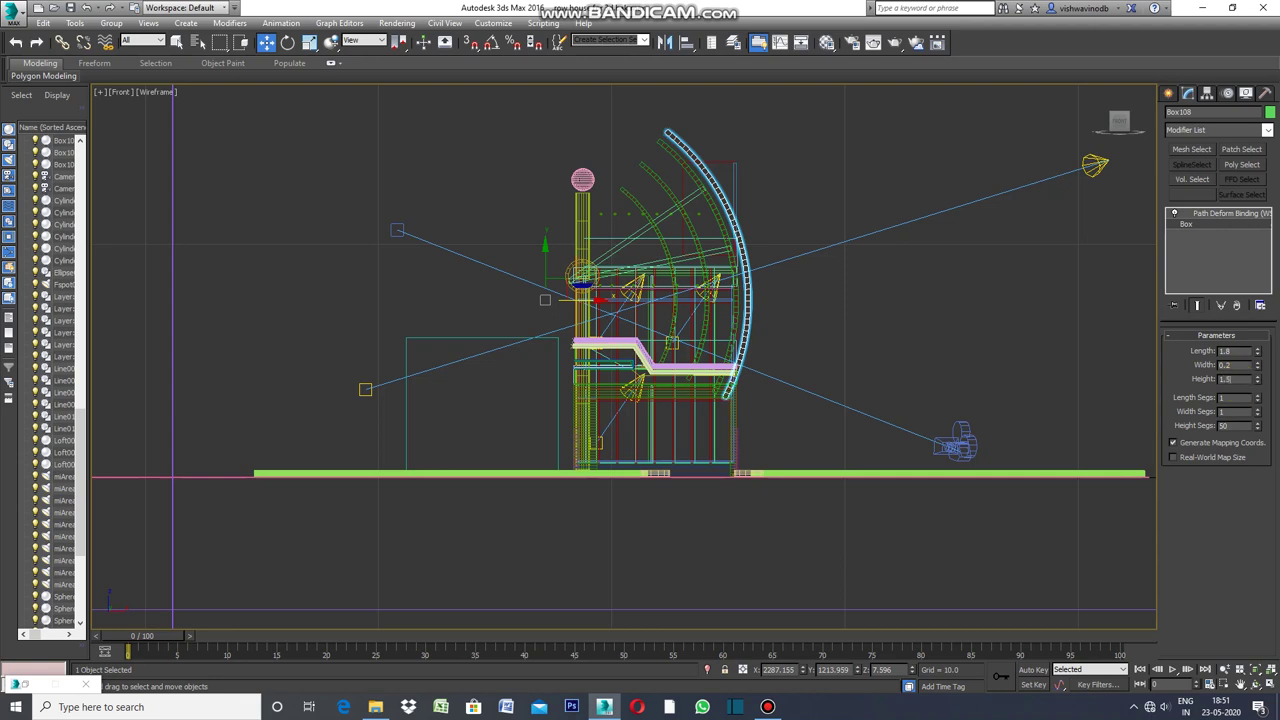
{"action": "key", "text": "Return"}
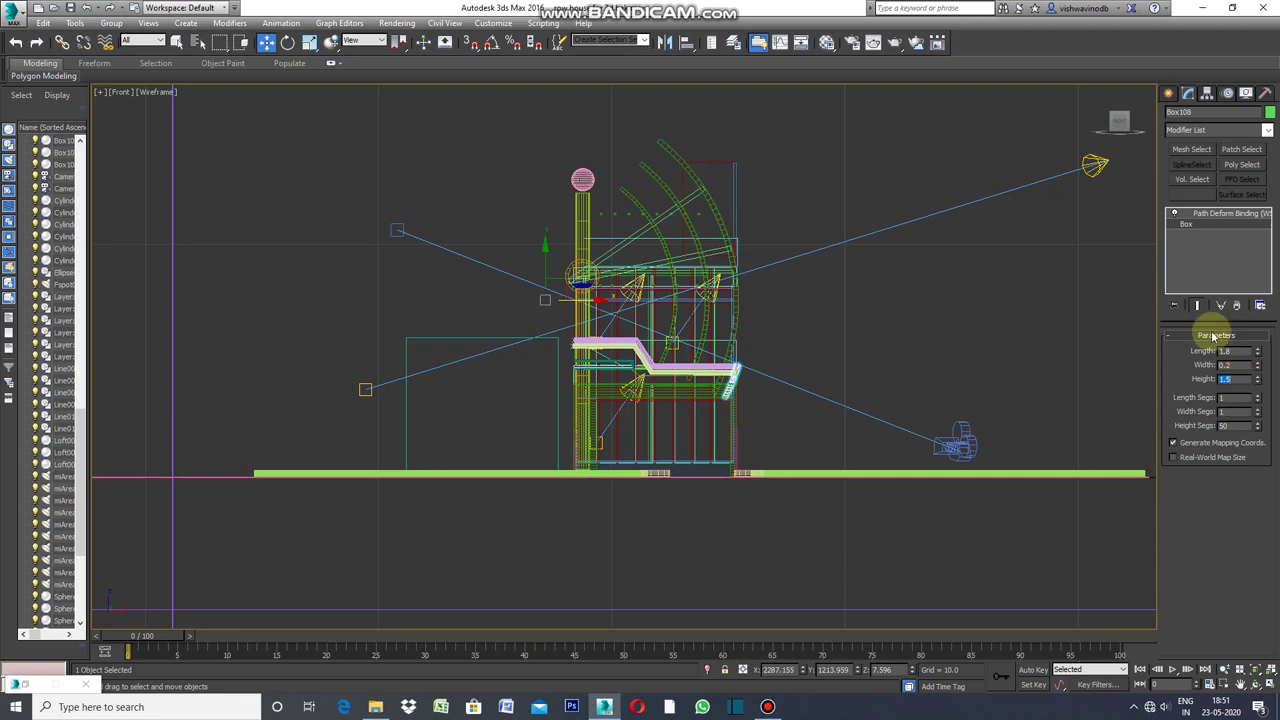
{"action": "scroll", "coordinate": [735, 370], "scroll_direction": "up", "scroll_amount": 2}
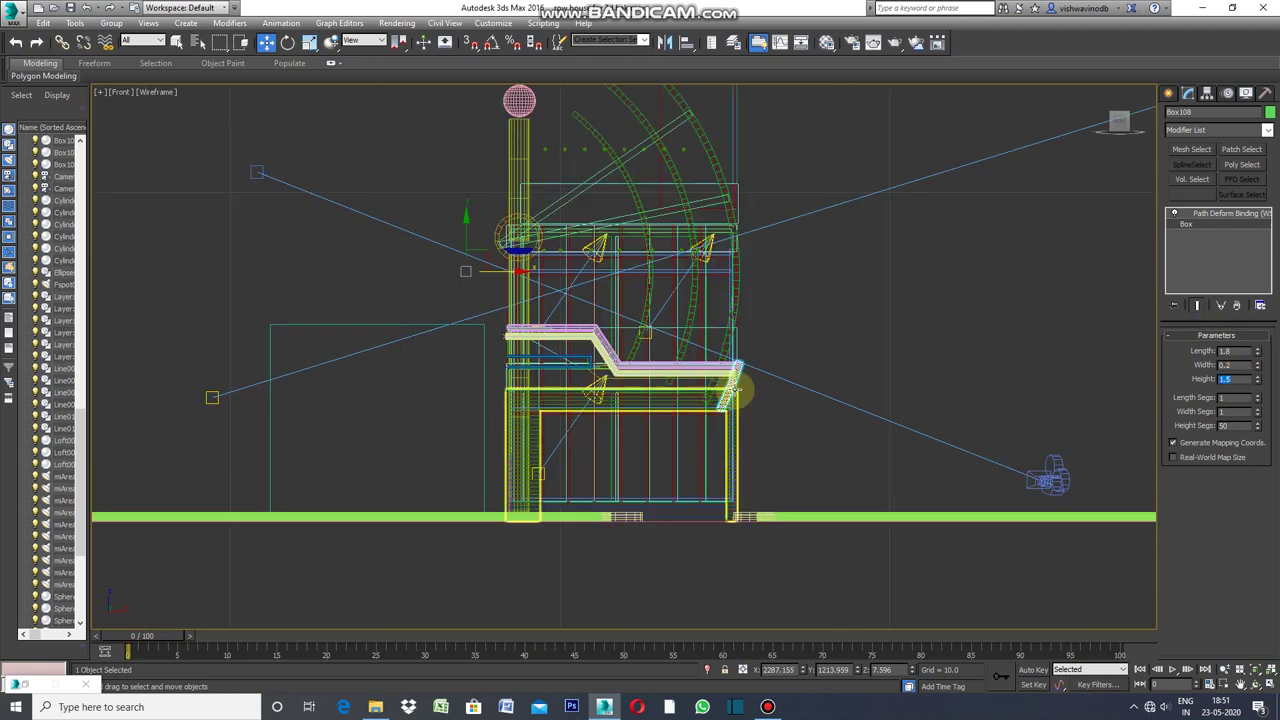
{"action": "scroll", "coordinate": [735, 370], "scroll_direction": "up", "scroll_amount": 2}
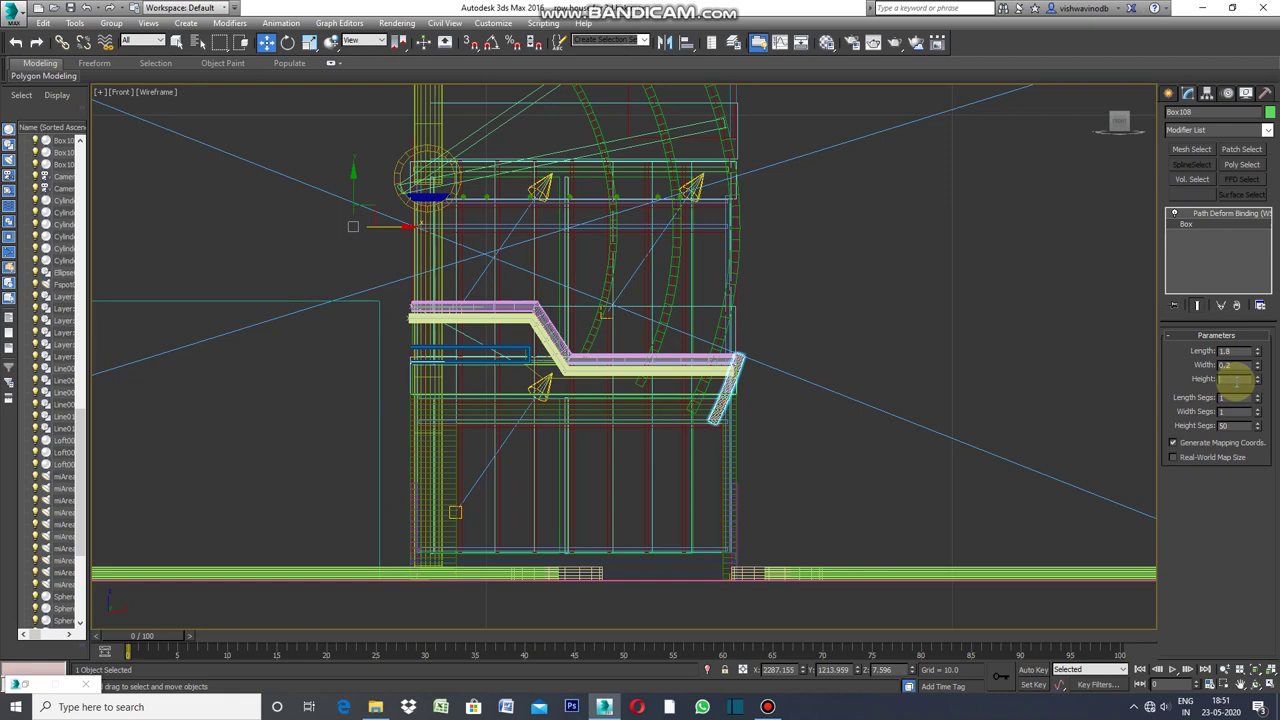
{"action": "type", "text": "2.0"}
{"action": "key", "text": "Return"}
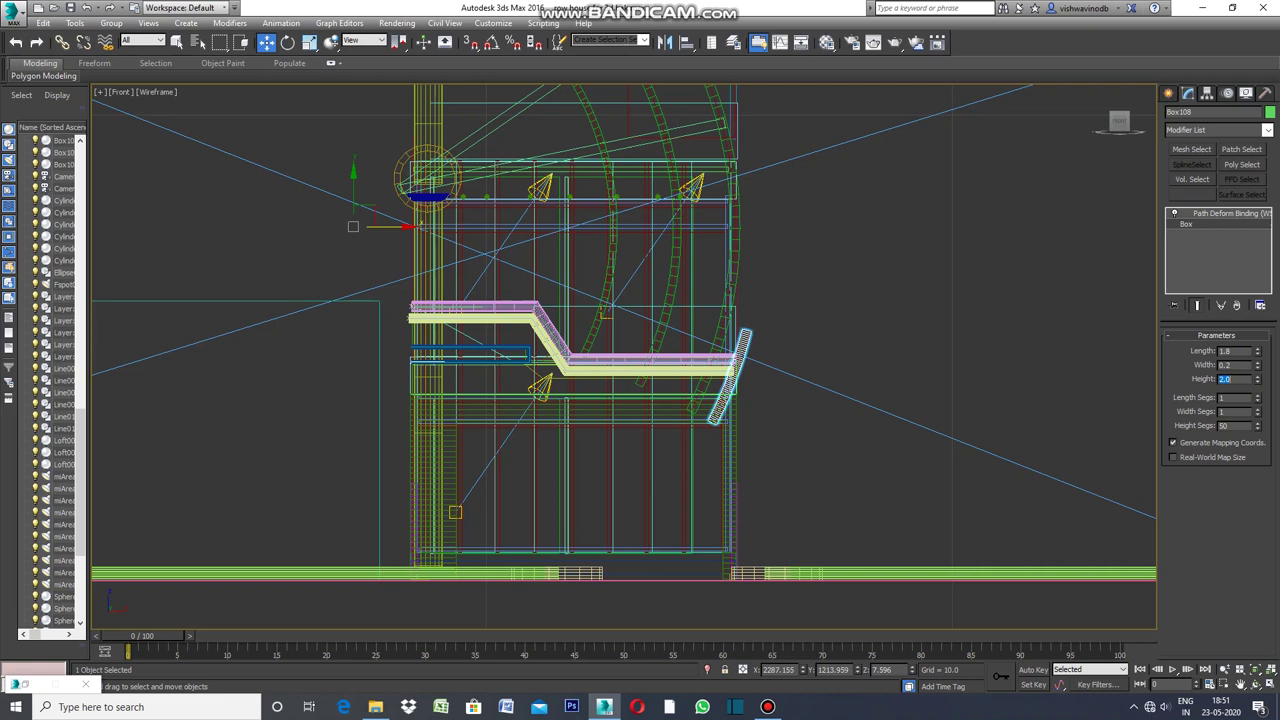
{"action": "left_click", "coordinate": [1240, 379]}
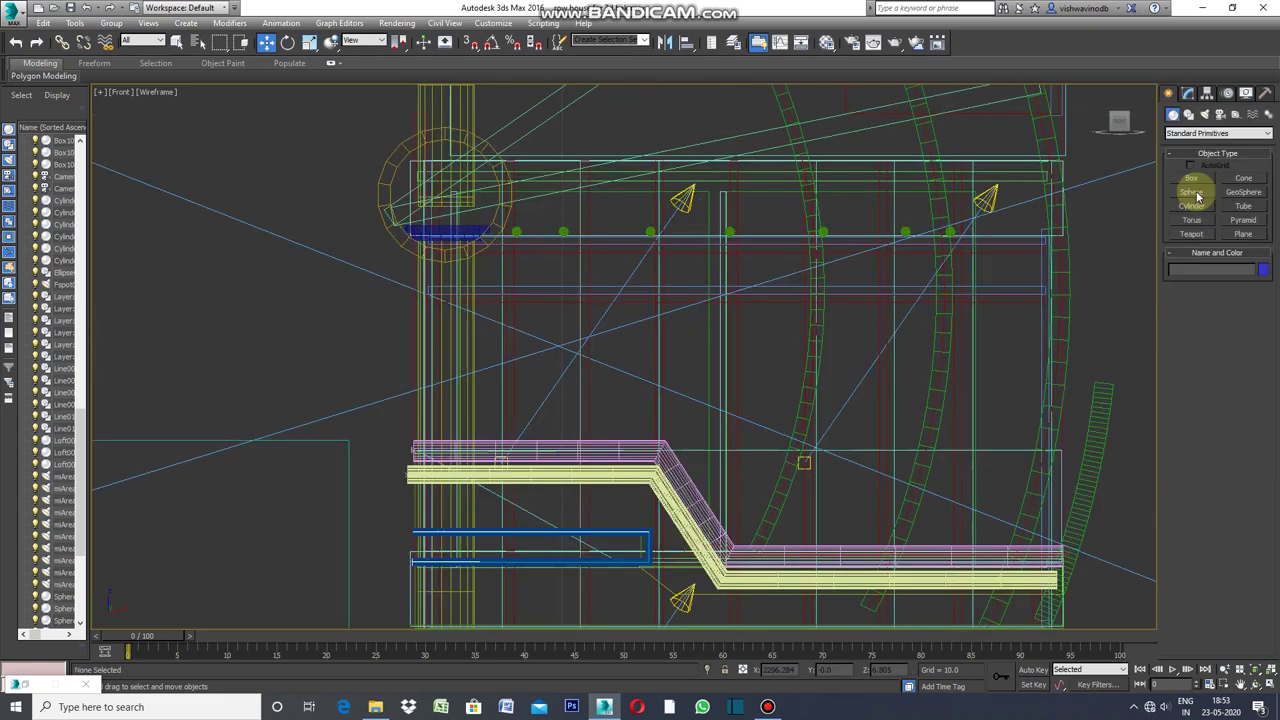
{"action": "left_click", "coordinate": [1191, 192]}
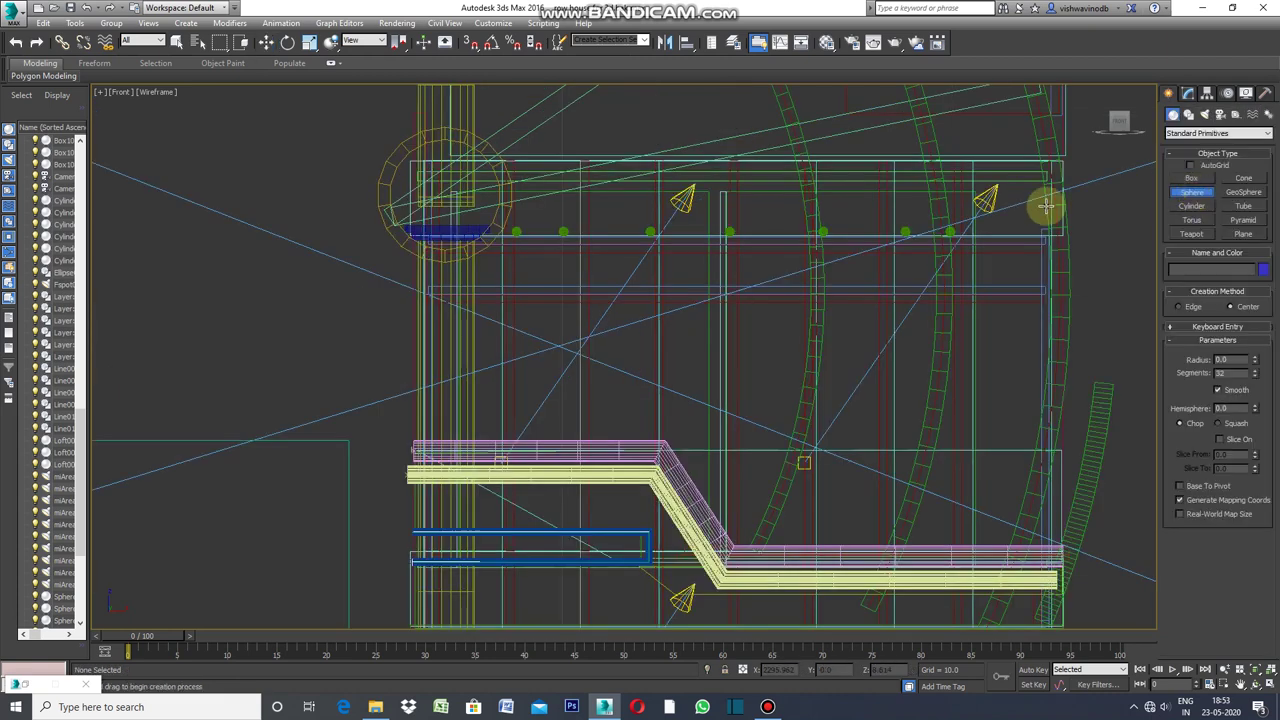
Draw Sphere017 (radius about 0.4) centred in the tube ring, then maximize the Camera view.
{"action": "left_click_drag", "start_coordinate": [448, 192], "coordinate": [424, 224]}
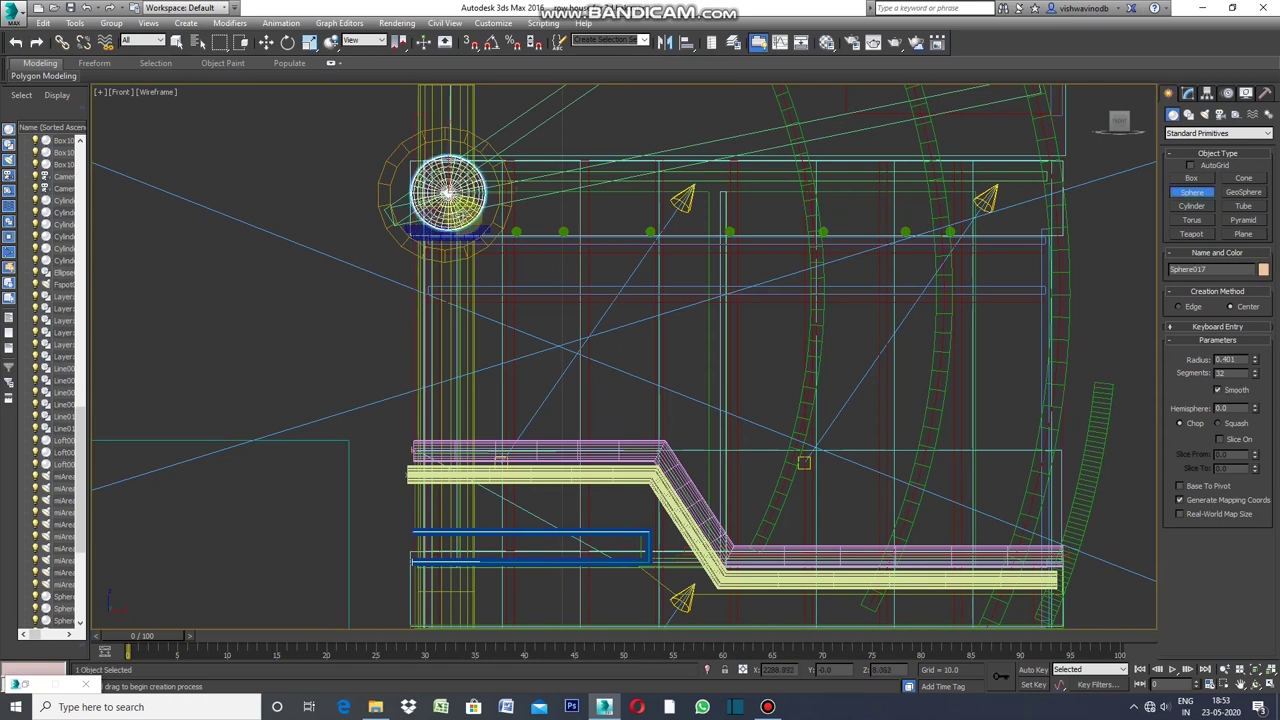
{"action": "left_click", "coordinate": [266, 42]}
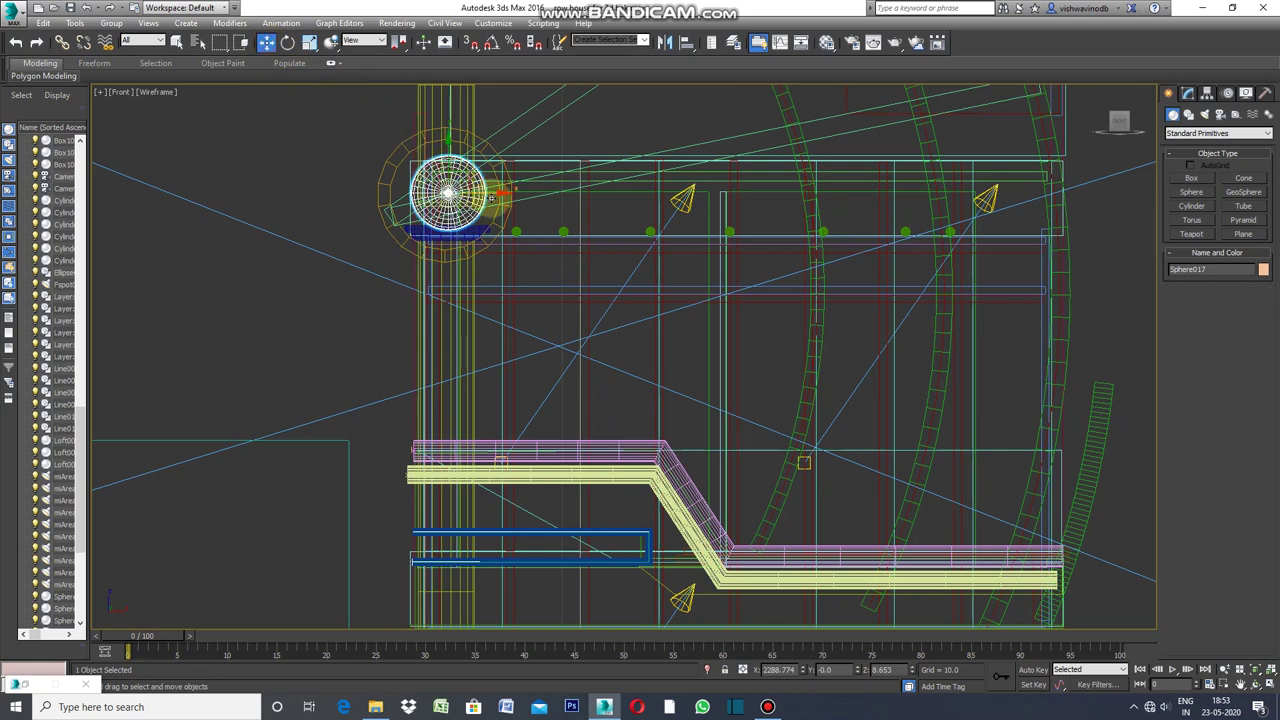
{"action": "left_click_drag", "start_coordinate": [487, 194], "coordinate": [480, 196]}
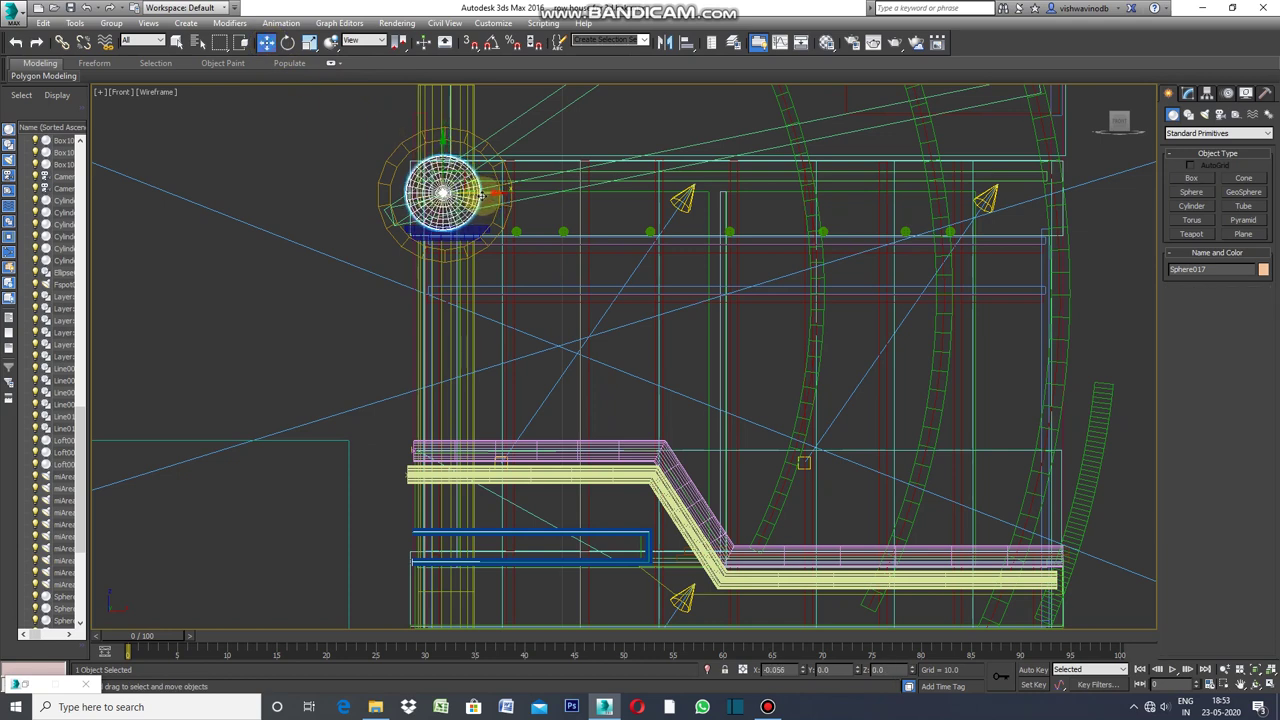
{"action": "left_click", "coordinate": [99, 91]}
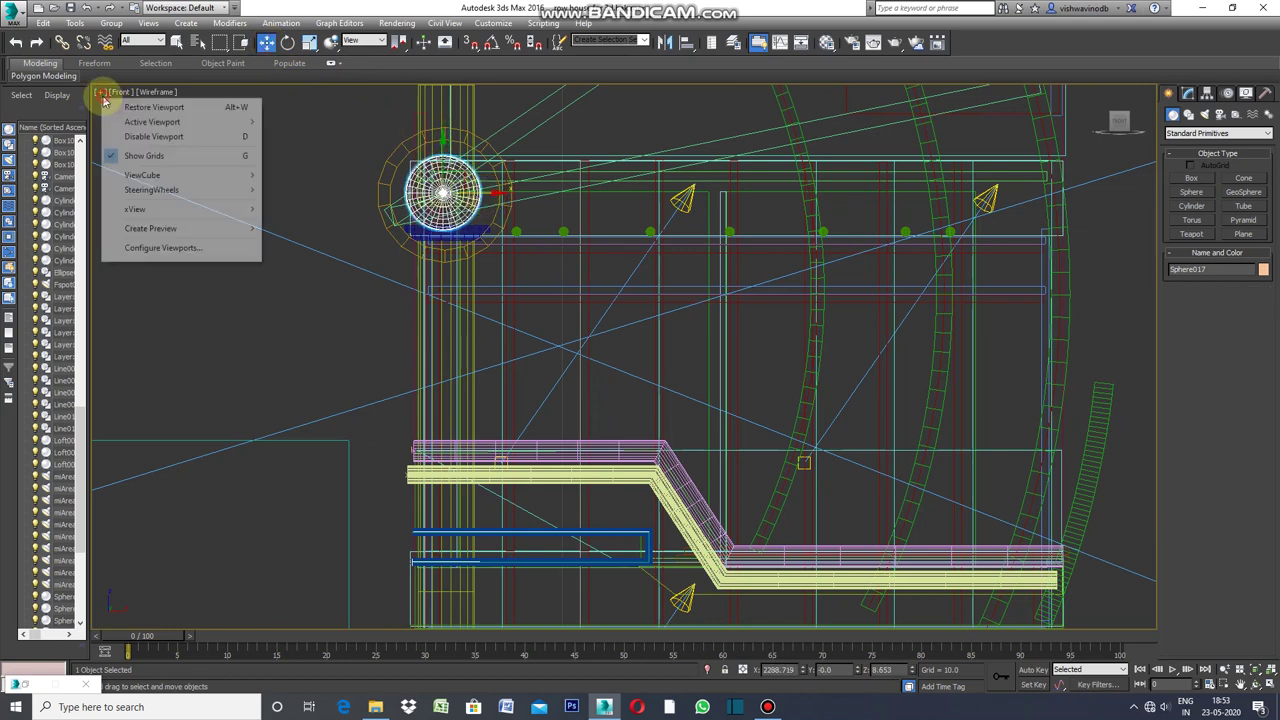
{"action": "left_click", "coordinate": [154, 107]}
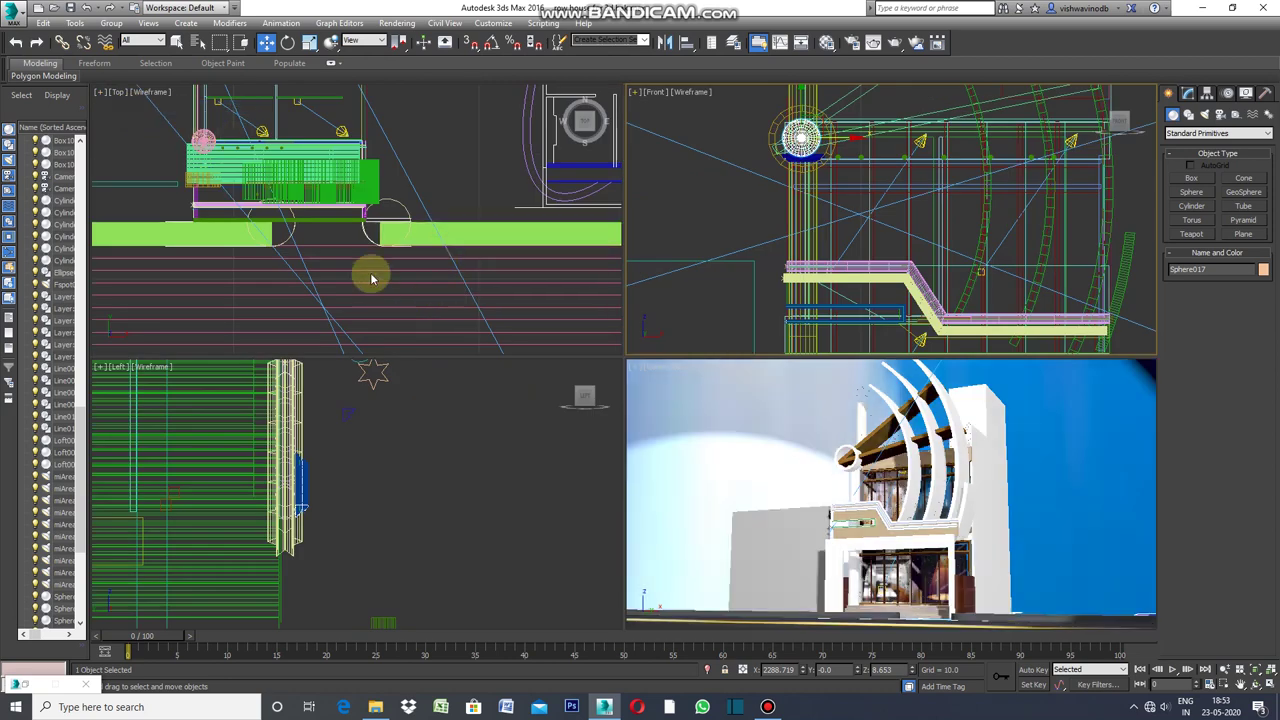
{"action": "right_click", "coordinate": [1062, 544]}
{"action": "key", "text": "alt+w"}
{"action": "left_click", "coordinate": [1062, 544]}
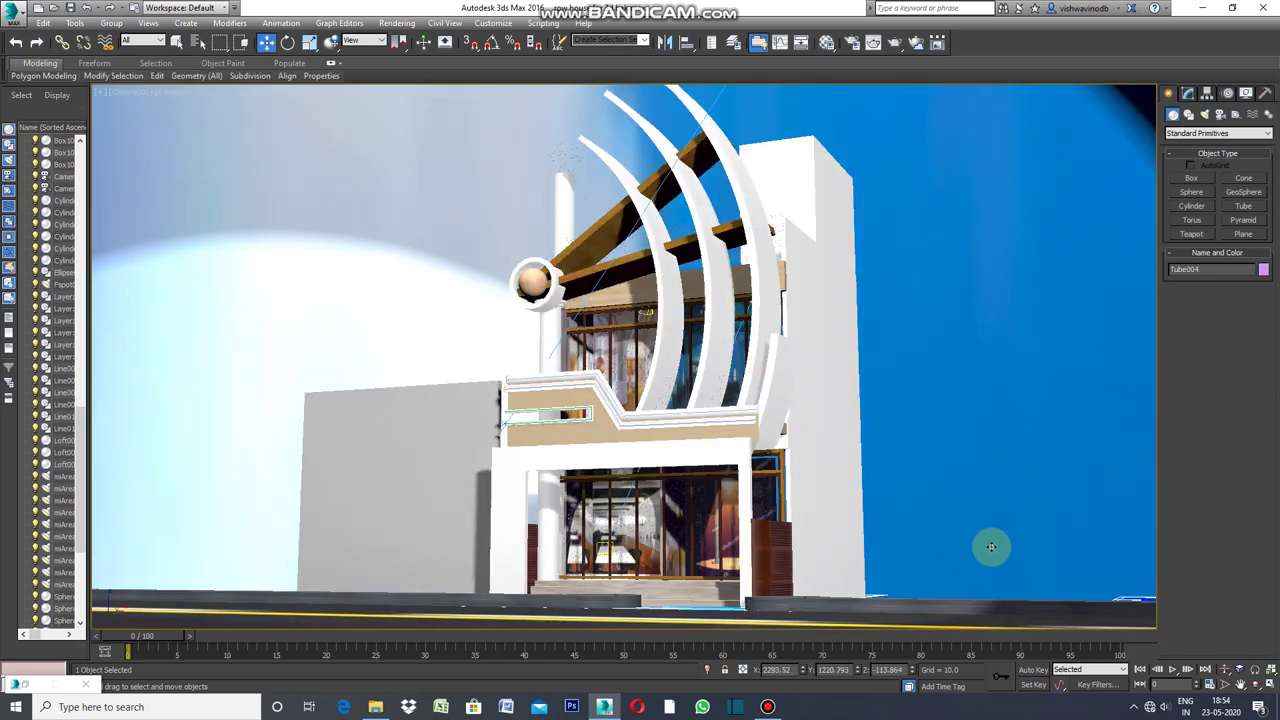